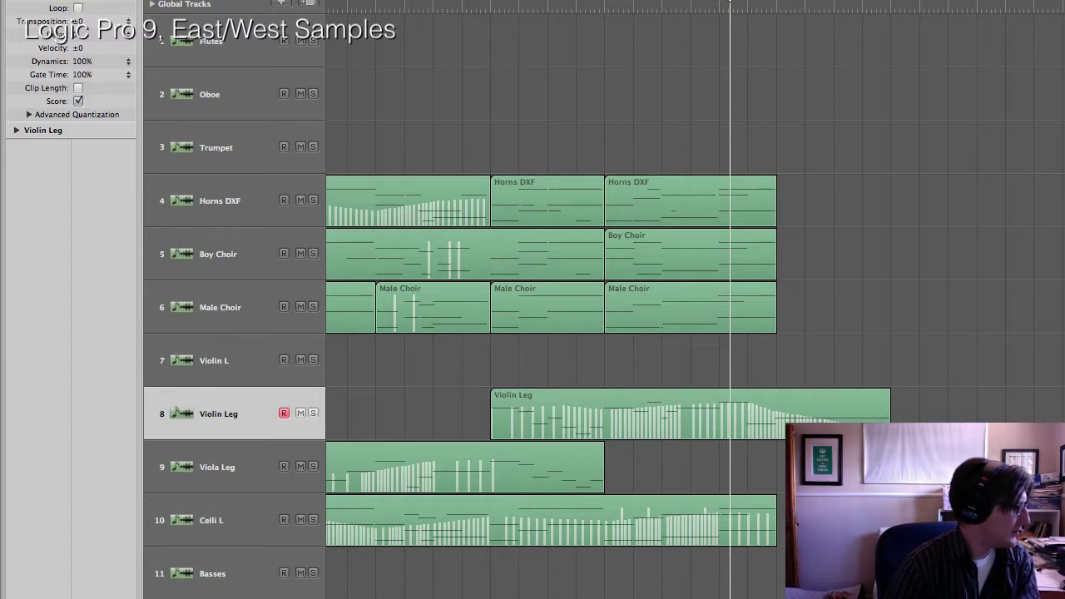
{"action": "scroll", "coordinate": [516, 333], "scroll_direction": "down", "scroll_amount": 5}
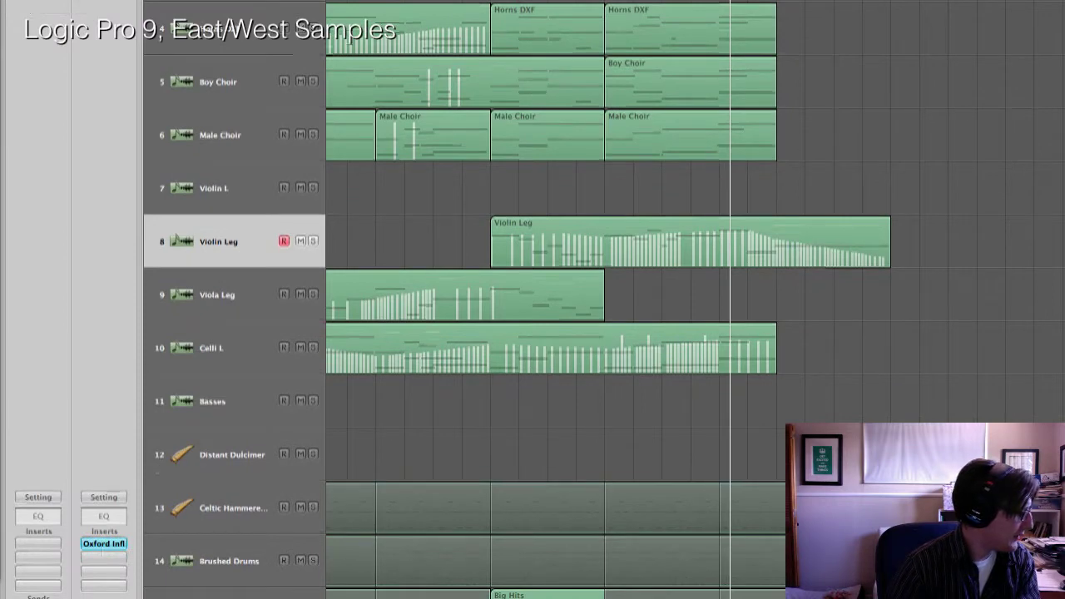
{"action": "scroll", "coordinate": [175, 178], "scroll_direction": "up", "scroll_amount": 2}
{"action": "scroll", "coordinate": [175, 177], "scroll_direction": "down", "scroll_amount": 4}
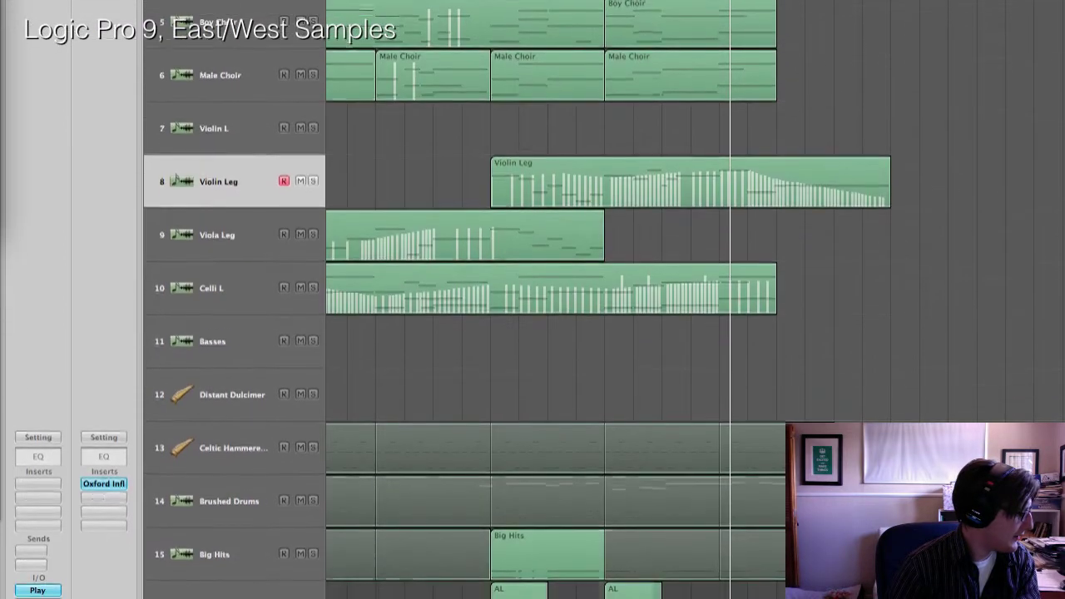
{"action": "scroll", "coordinate": [175, 178], "scroll_direction": "down", "scroll_amount": 1}
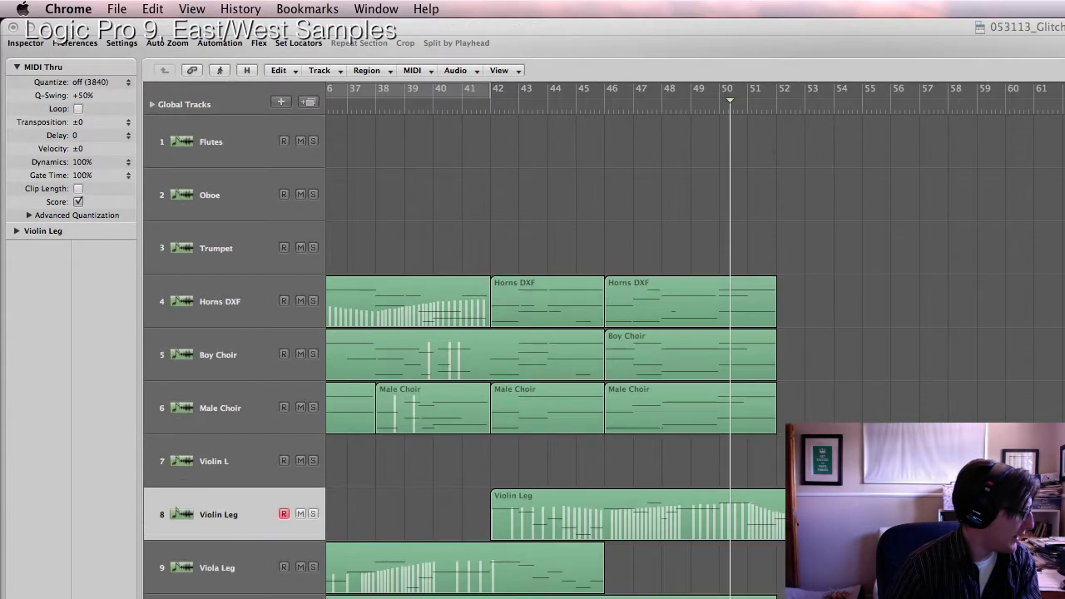
{"action": "key", "text": "super+Tab"}
{"action": "key", "text": "ctrl+Up"}
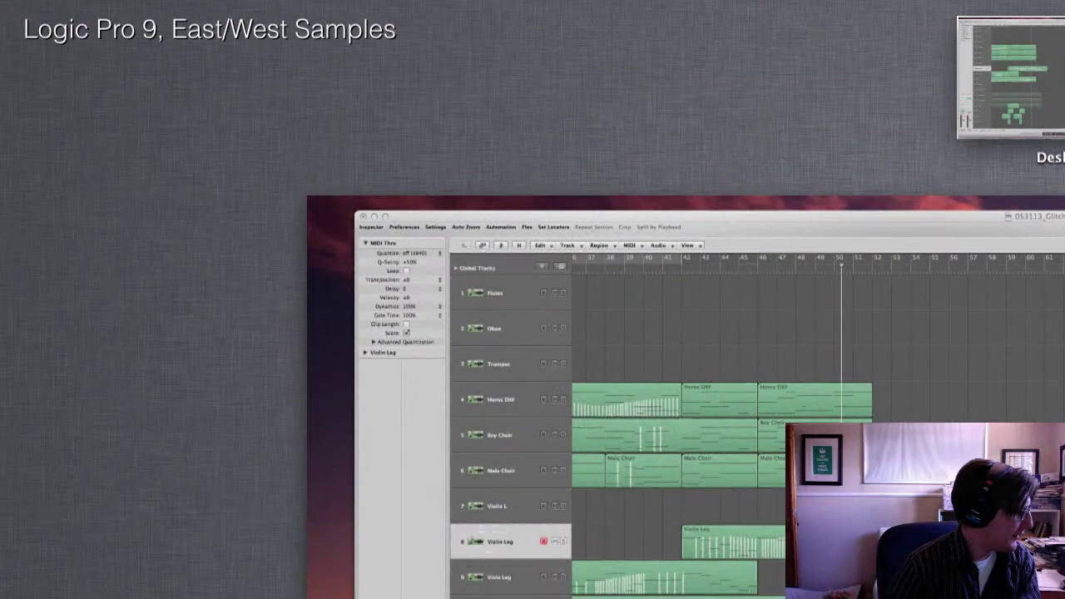
{"action": "key", "text": "ctrl+Up"}
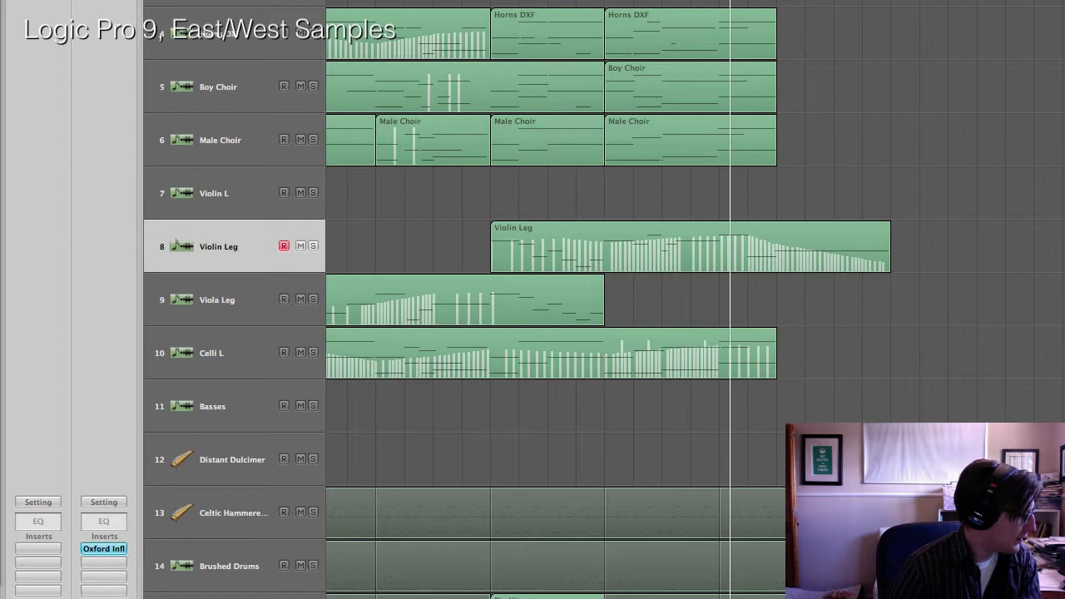
{"action": "key", "text": "ctrl+Up"}
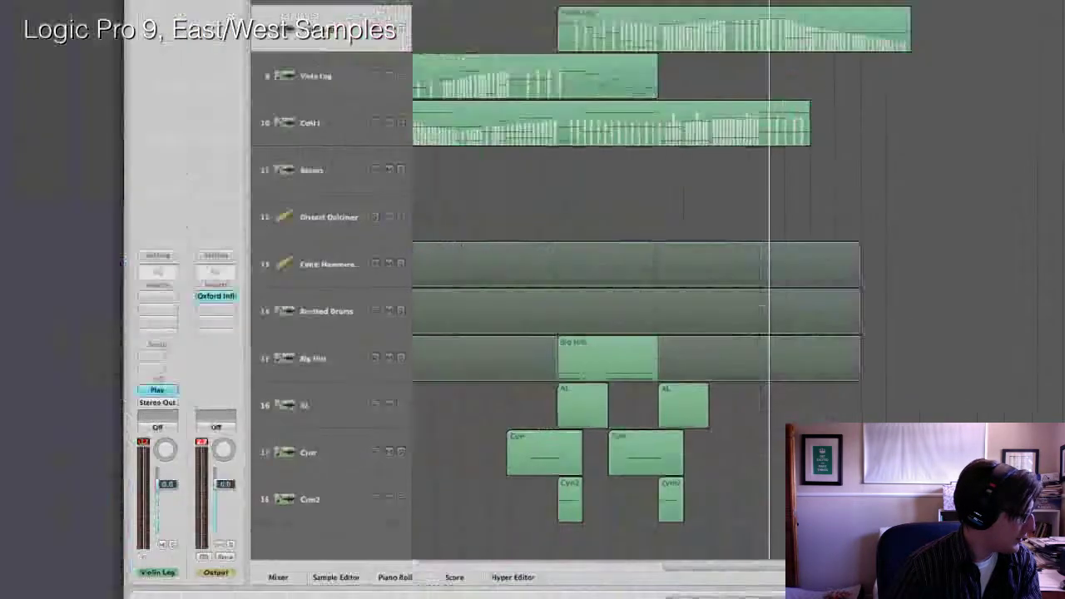
{"action": "left_click", "coordinate": [471, 542]}
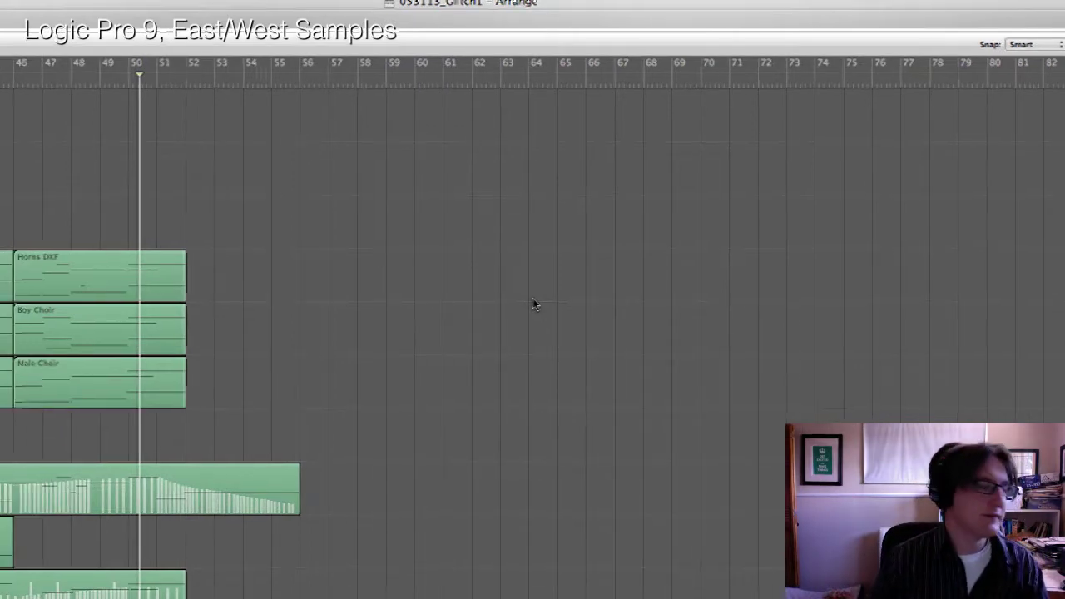
Play the arrangement from about bar 23 and review the choir, string and woodwind regions in its earlier sections.
{"action": "scroll", "coordinate": [533, 298], "scroll_direction": "left", "scroll_amount": 3}
{"action": "scroll", "coordinate": [533, 298], "scroll_direction": "left", "scroll_amount": 5}
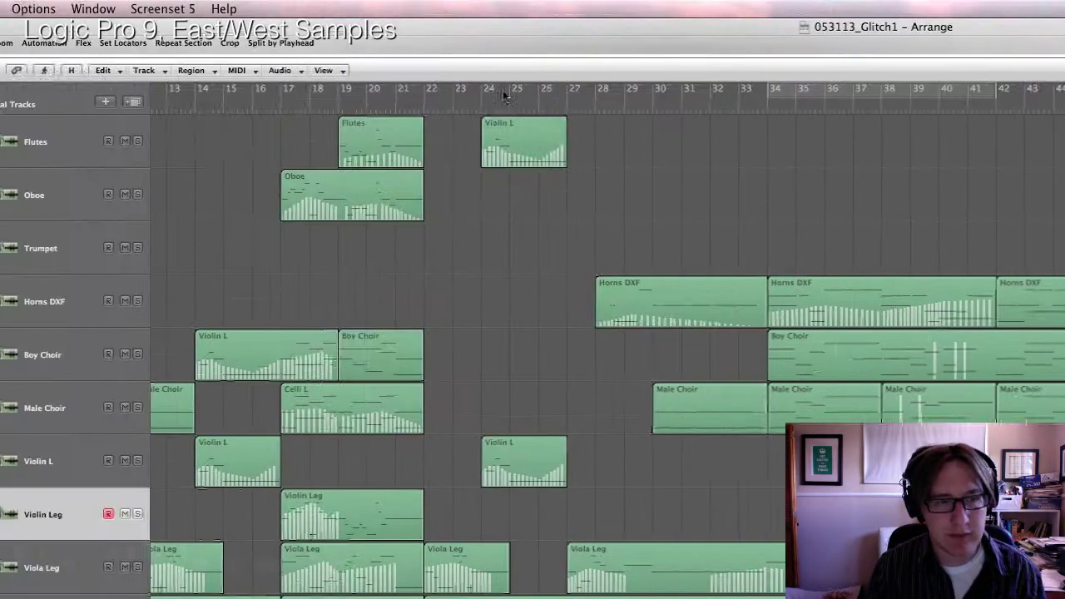
{"action": "double_click", "coordinate": [9, 83]}
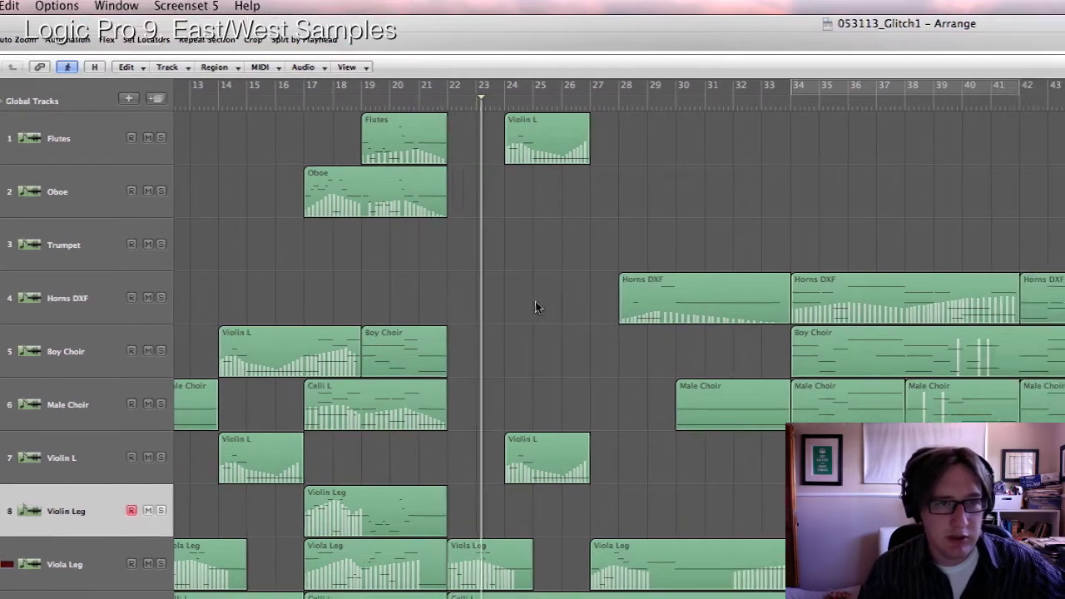
{"action": "scroll", "coordinate": [639, 315], "scroll_direction": "left", "scroll_amount": 4}
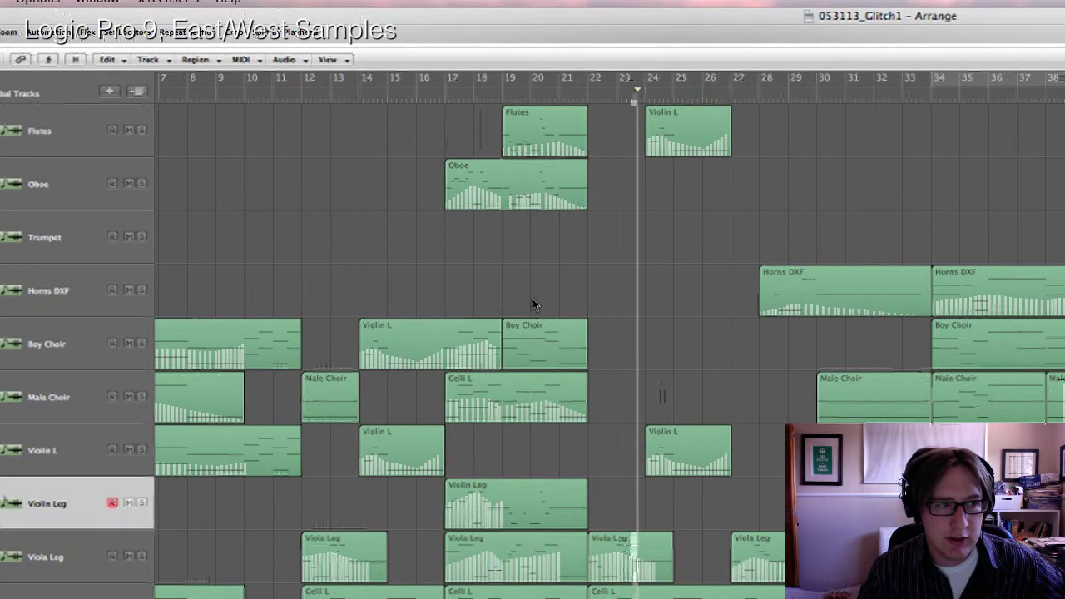
{"action": "scroll", "coordinate": [533, 299], "scroll_direction": "left", "scroll_amount": 5}
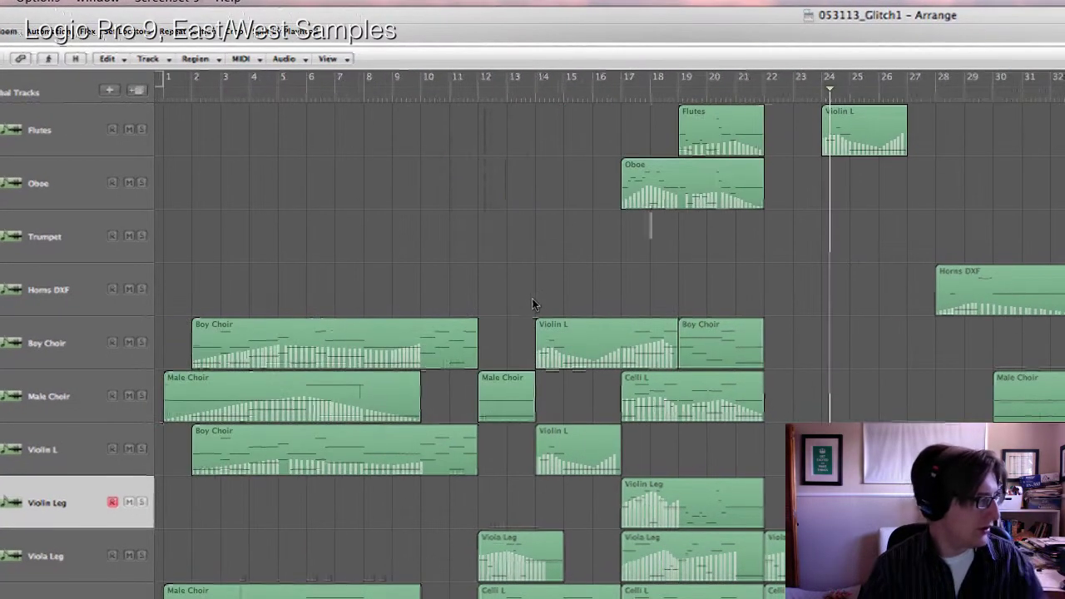
{"action": "scroll", "coordinate": [532, 298], "scroll_direction": "right", "scroll_amount": 1}
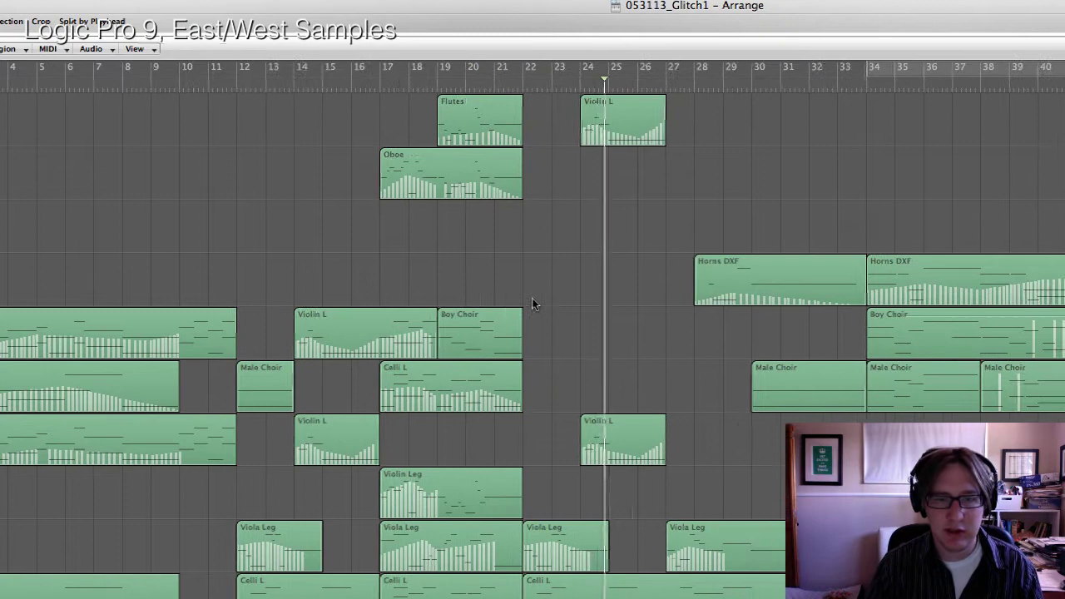
{"action": "scroll", "coordinate": [532, 298], "scroll_direction": "right", "scroll_amount": 5}
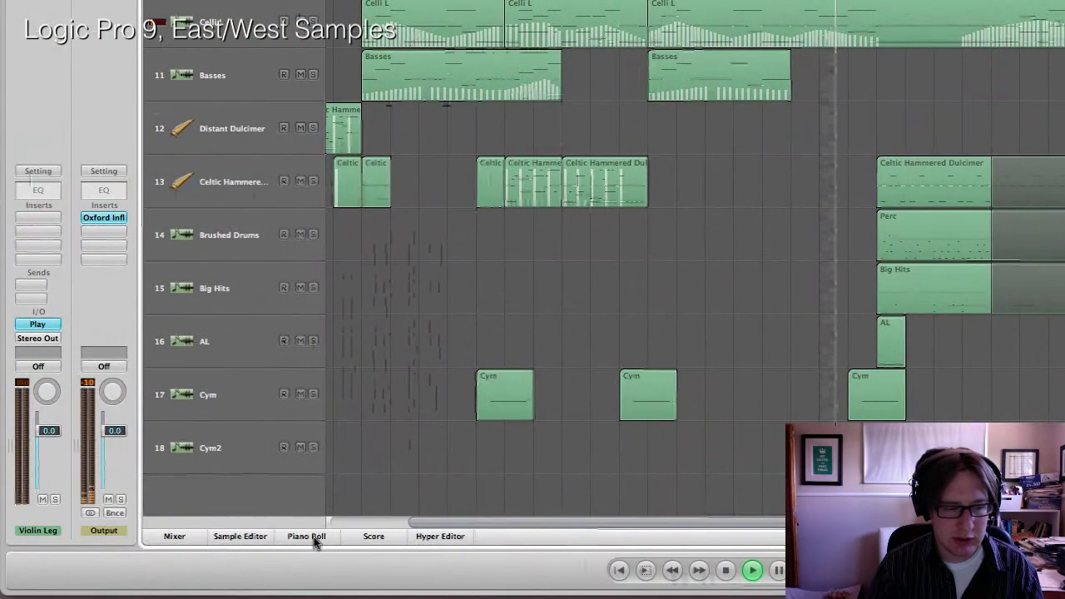
Open the Piano Roll and examine the region's notes and controller curve.
{"action": "left_click", "coordinate": [314, 537]}
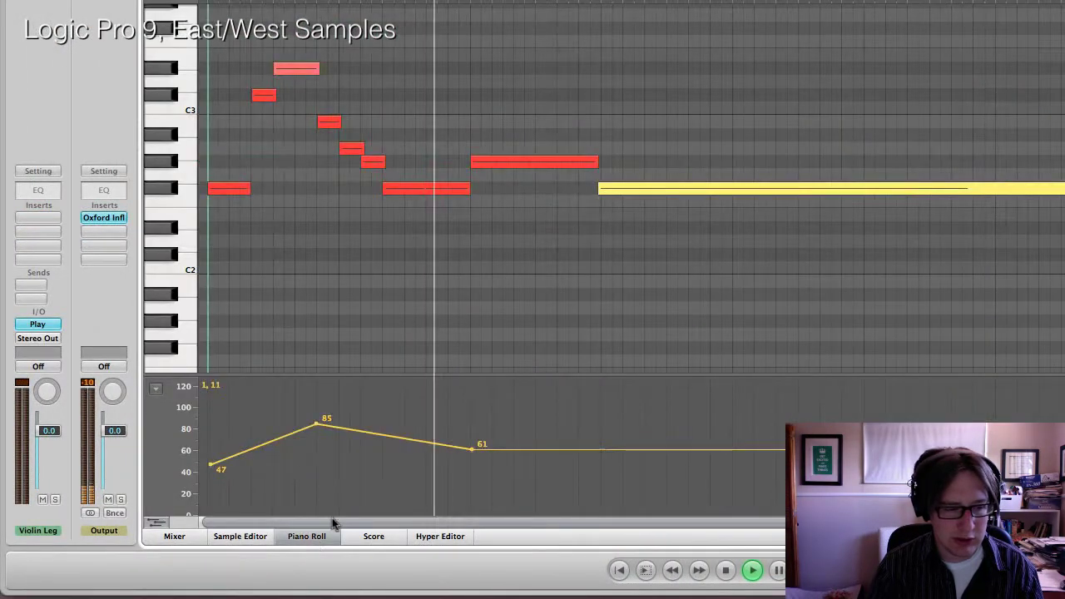
{"action": "mouse_move", "coordinate": [211, 464]}
{"action": "left_mouse_down"}
{"action": "mouse_move", "coordinate": [207, 429]}
{"action": "mouse_move", "coordinate": [206, 452]}
{"action": "left_mouse_up"}
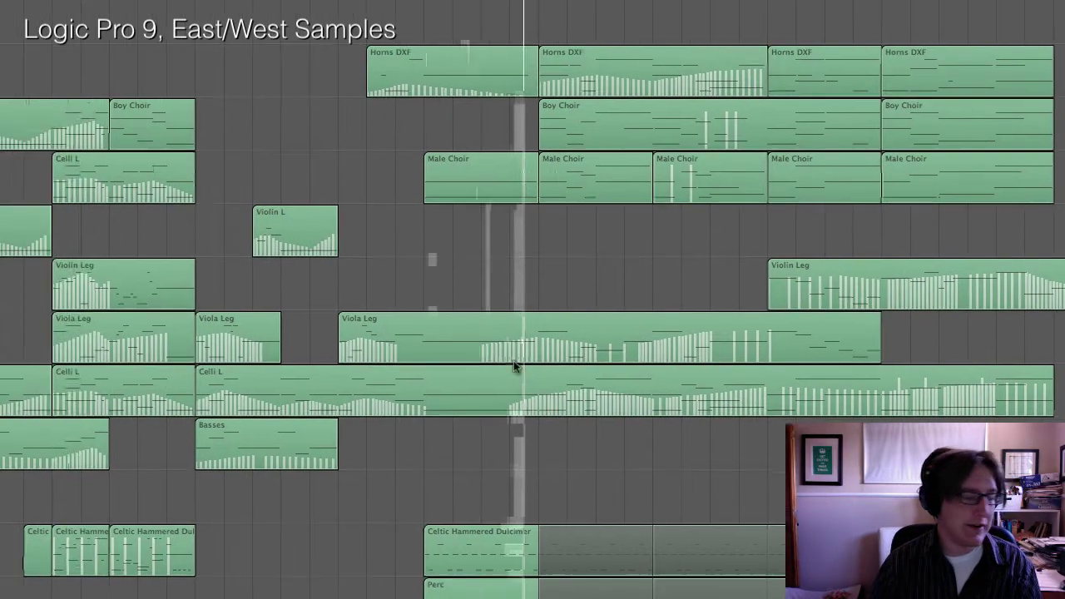
Switch to JackPilot, open its routing and connect Logic Pro out1 to FlashMediaLiveEn in1.
{"action": "key", "text": "ctrl+Up"}
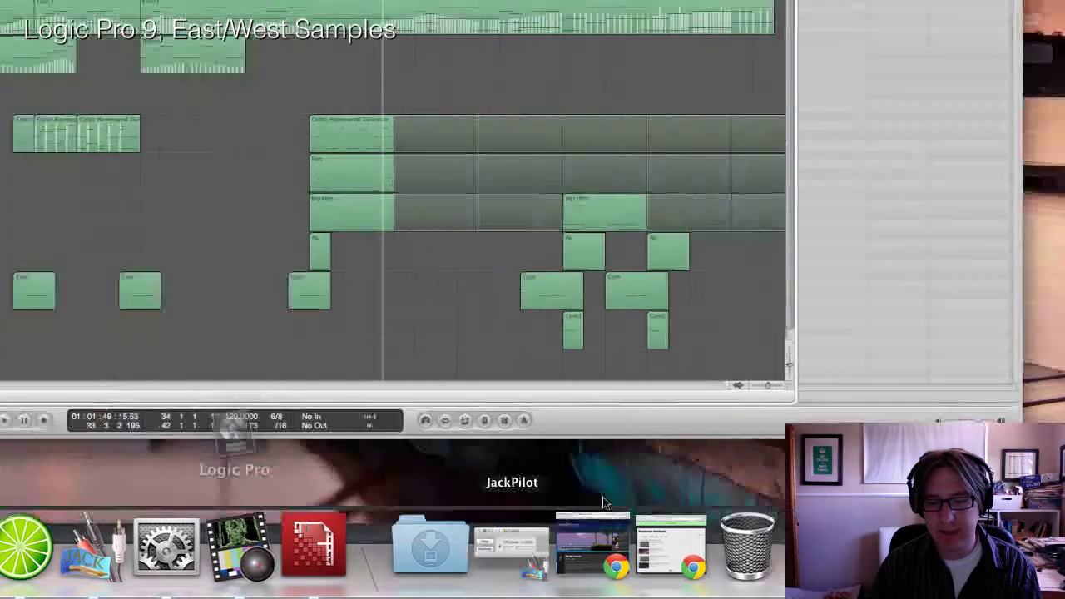
{"action": "left_click", "coordinate": [407, 549]}
{"action": "left_click", "coordinate": [881, 76]}
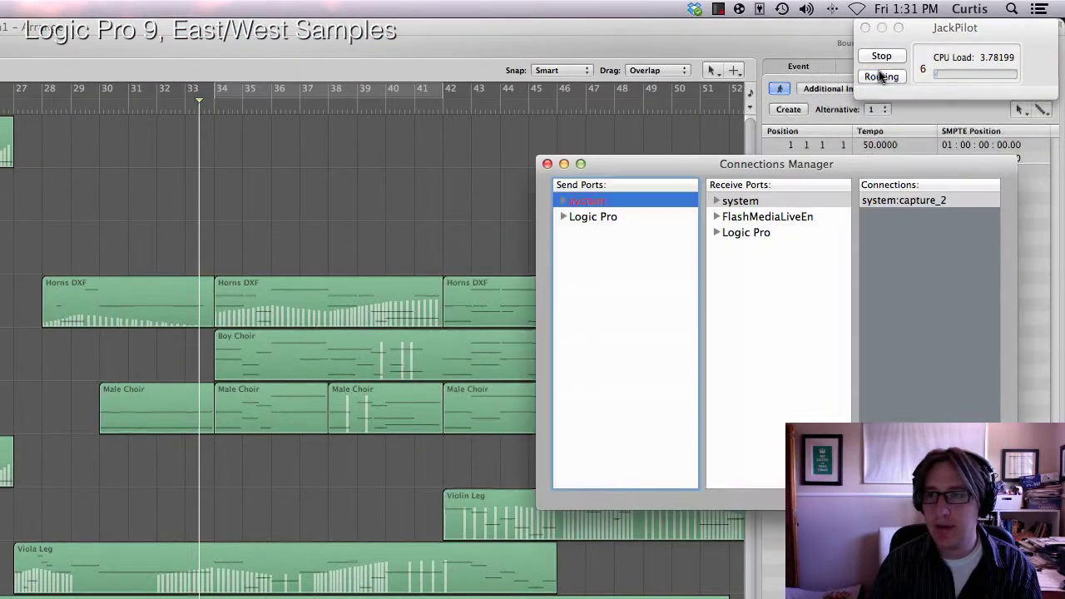
{"action": "left_click", "coordinate": [563, 216]}
{"action": "left_click", "coordinate": [593, 232]}
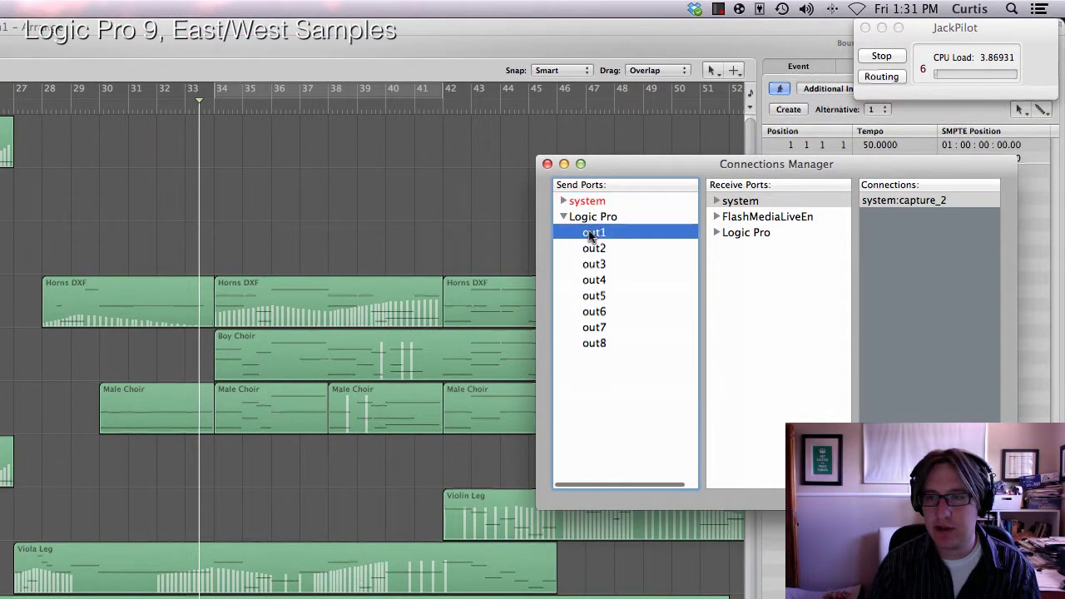
{"action": "left_click", "coordinate": [717, 216]}
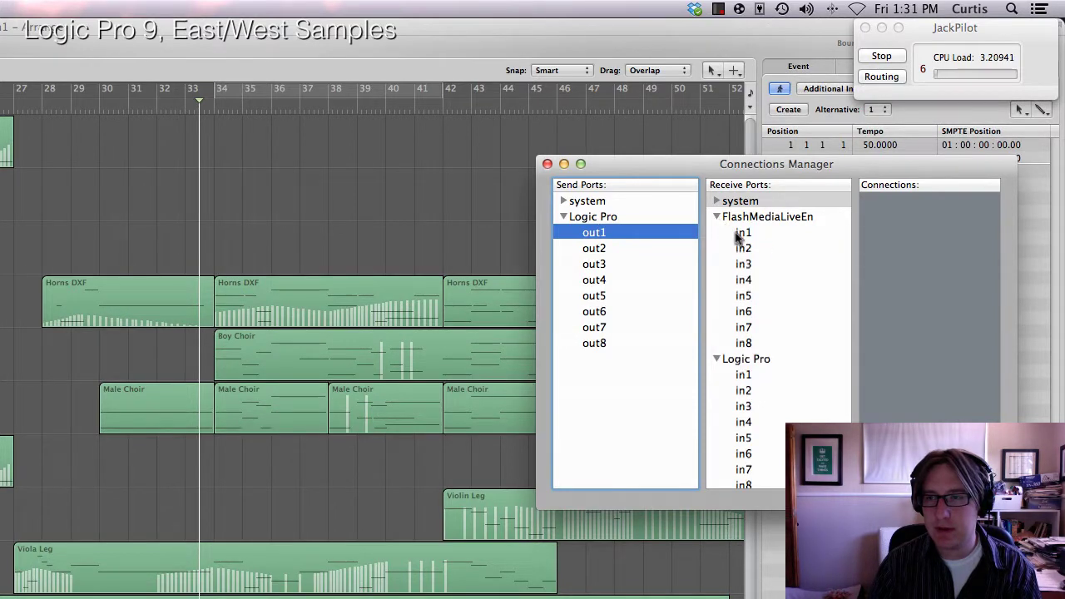
{"action": "double_click", "coordinate": [743, 233]}
Connect Logic Pro out2 to FlashMediaLiveEn in2 and close the Connections Manager.
{"action": "left_click", "coordinate": [594, 232]}
{"action": "left_click", "coordinate": [613, 248]}
{"action": "double_click", "coordinate": [742, 248]}
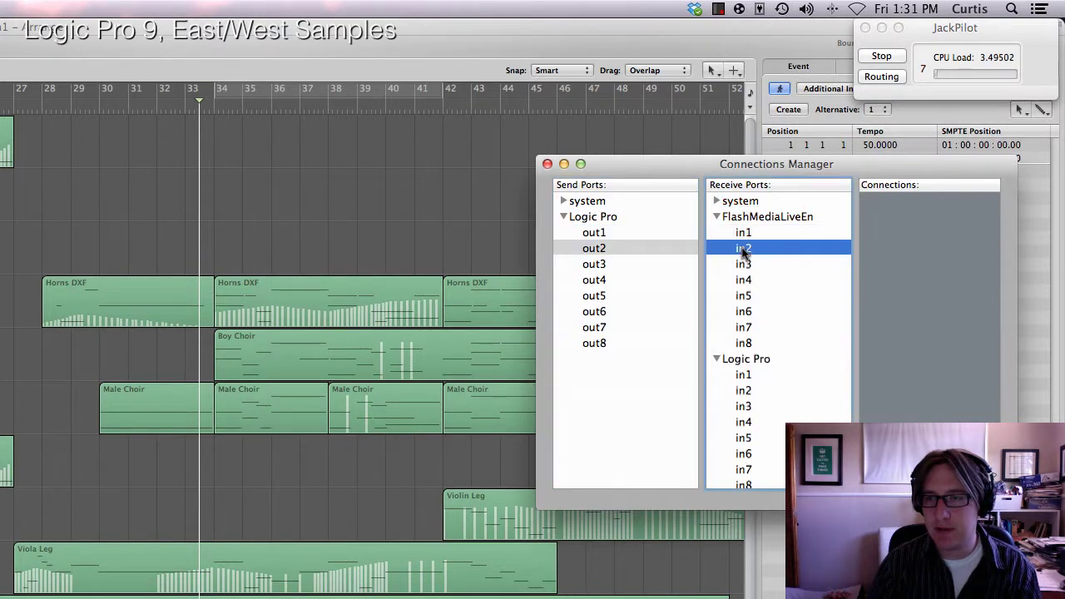
{"action": "left_click", "coordinate": [548, 164]}
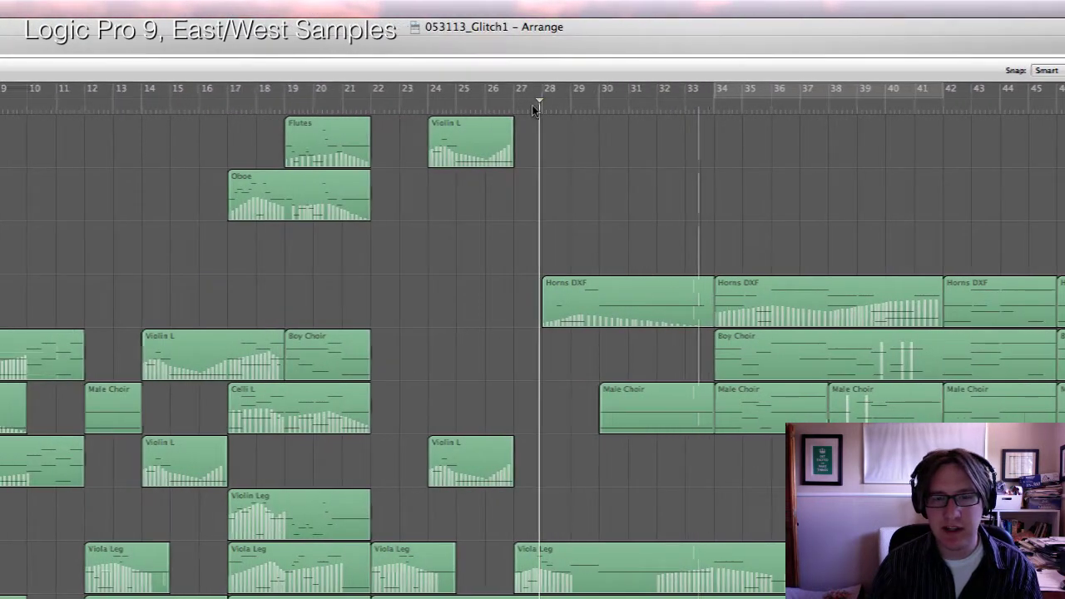
Play the arrangement from about bar 28 and follow the melodic and percussion tracks through the final section.
{"action": "key", "text": "space"}
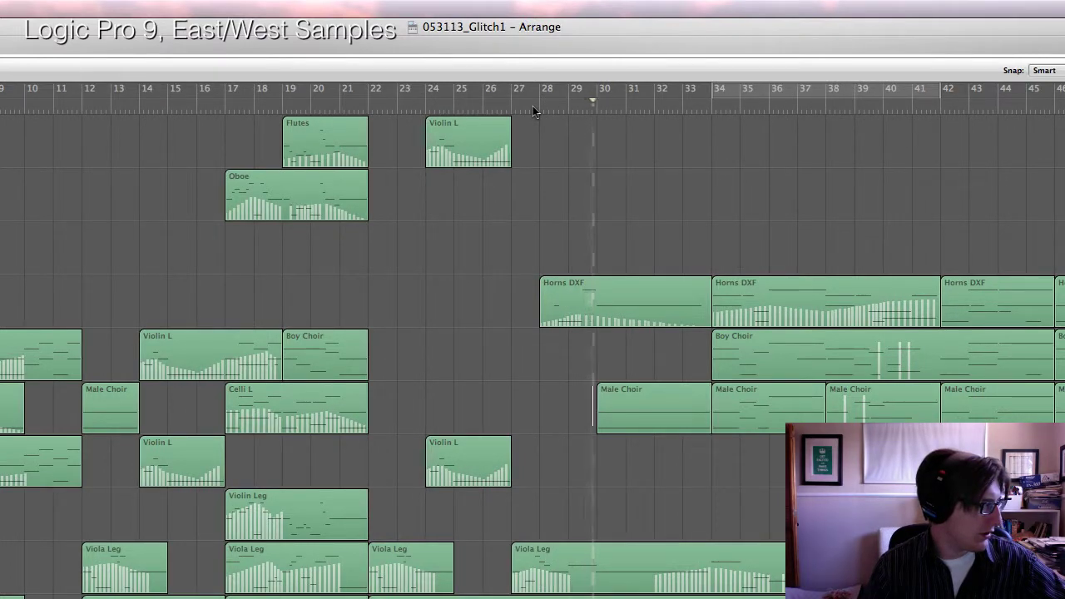
{"action": "scroll", "coordinate": [668, 311], "scroll_direction": "right", "scroll_amount": 5}
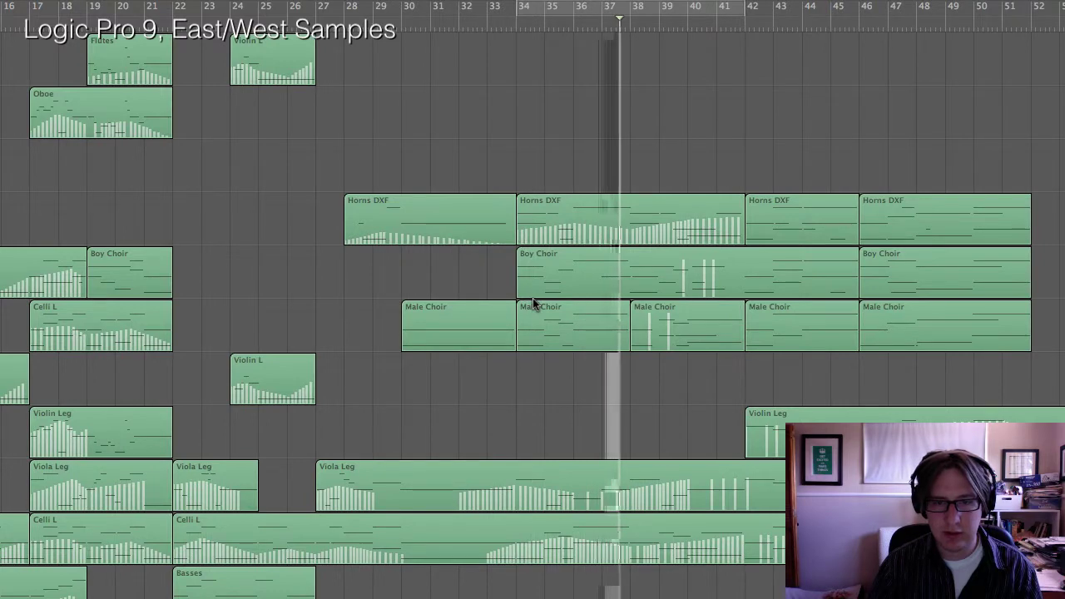
{"action": "scroll", "coordinate": [534, 304], "scroll_direction": "right", "scroll_amount": 5}
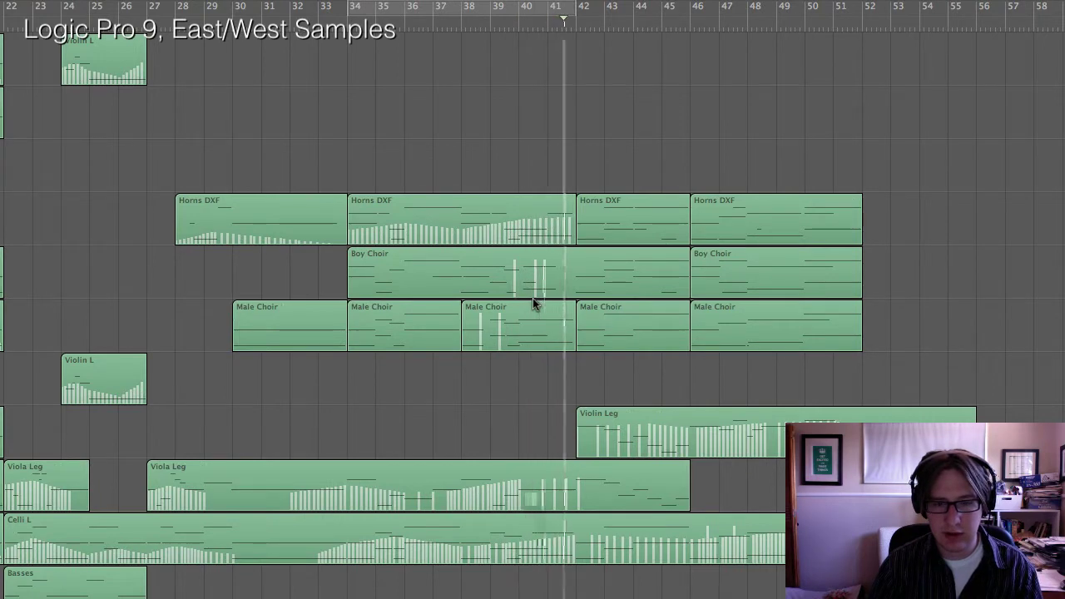
{"action": "scroll", "coordinate": [534, 304], "scroll_direction": "right", "scroll_amount": 4}
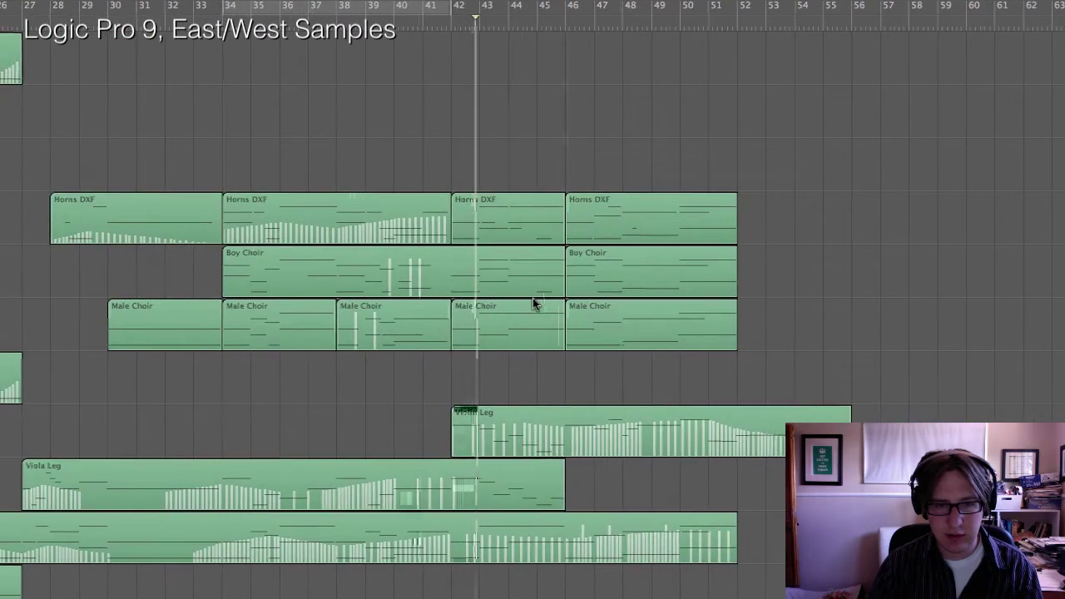
{"action": "scroll", "coordinate": [534, 305], "scroll_direction": "right", "scroll_amount": 1}
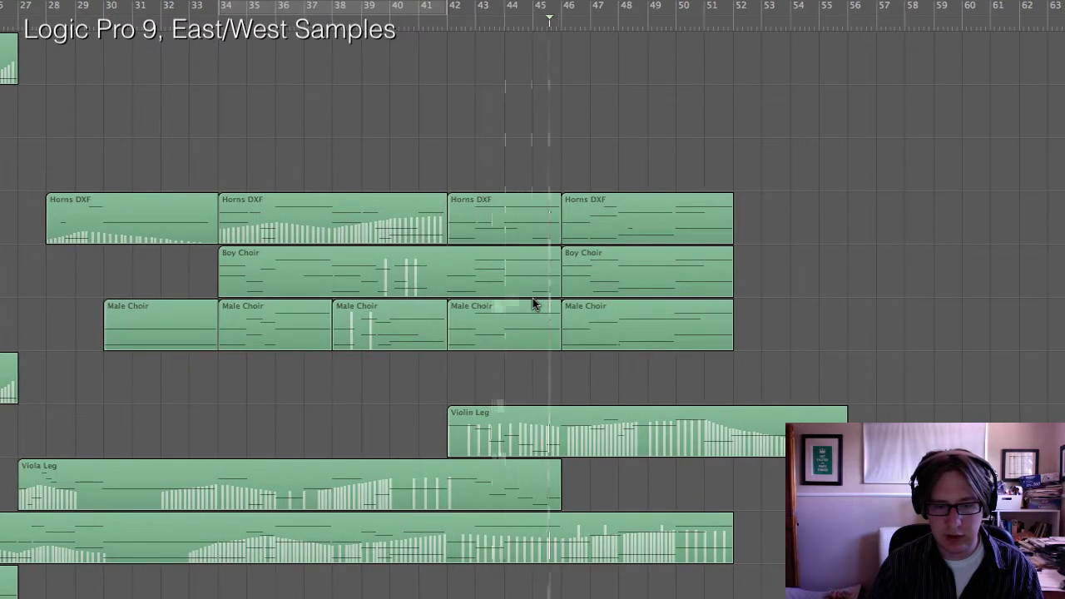
{"action": "scroll", "coordinate": [534, 305], "scroll_direction": "down", "scroll_amount": 10}
{"action": "scroll", "coordinate": [535, 305], "scroll_direction": "right", "scroll_amount": 4}
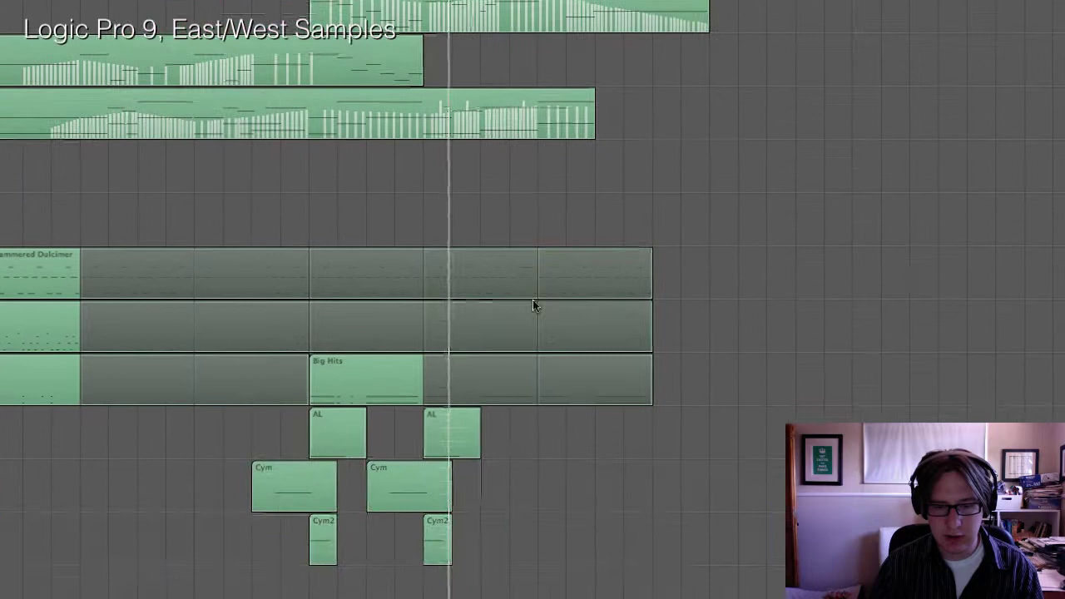
{"action": "scroll", "coordinate": [534, 304], "scroll_direction": "up", "scroll_amount": 6}
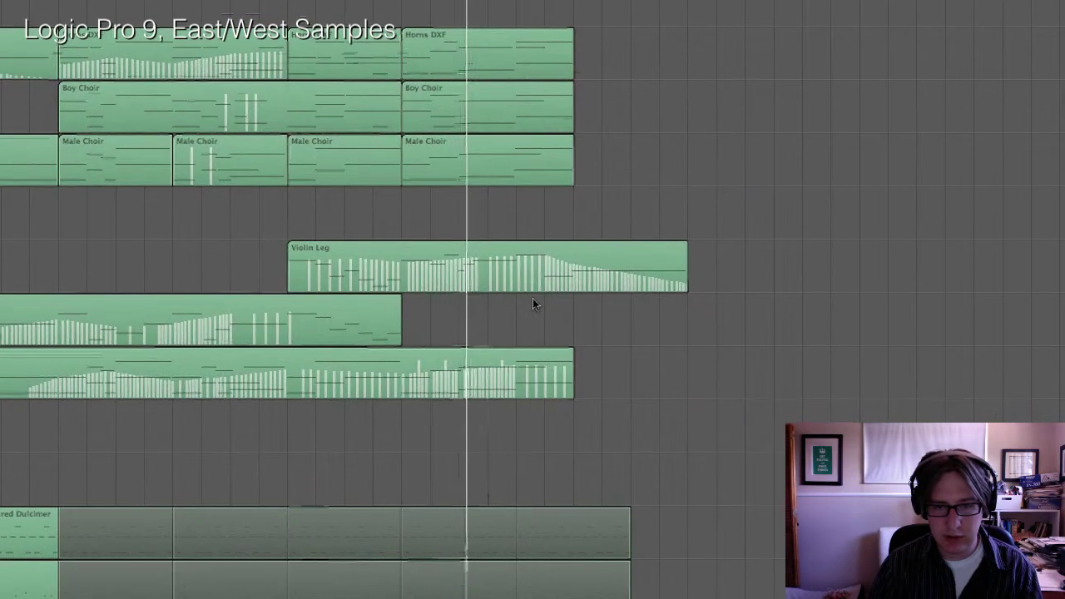
{"action": "scroll", "coordinate": [533, 305], "scroll_direction": "right", "scroll_amount": 5}
{"action": "scroll", "coordinate": [533, 304], "scroll_direction": "left", "scroll_amount": 2}
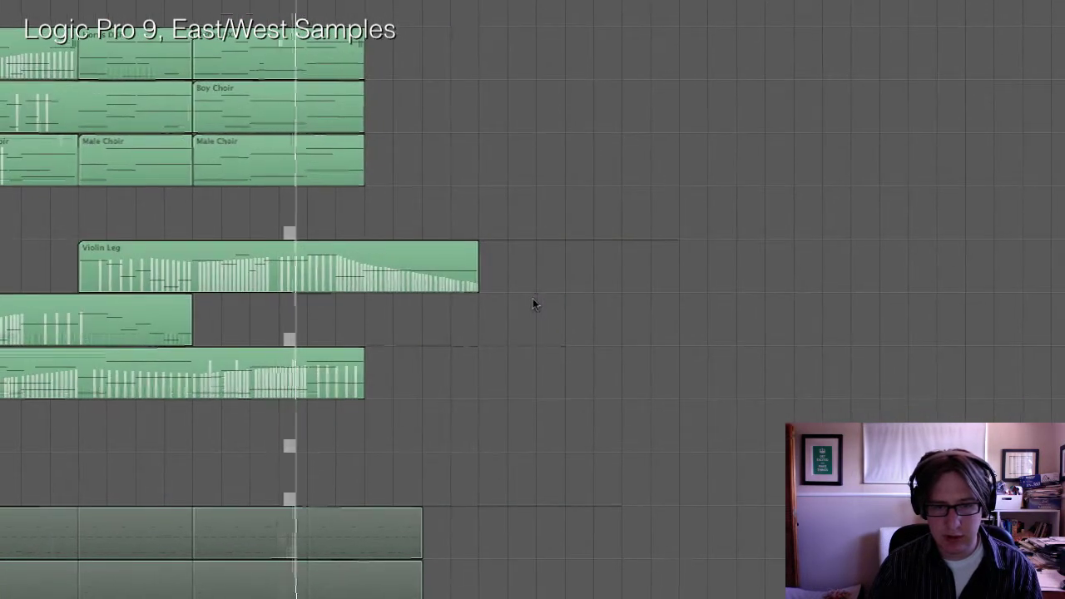
{"action": "scroll", "coordinate": [534, 305], "scroll_direction": "down", "scroll_amount": 6}
{"action": "scroll", "coordinate": [534, 305], "scroll_direction": "left", "scroll_amount": 2}
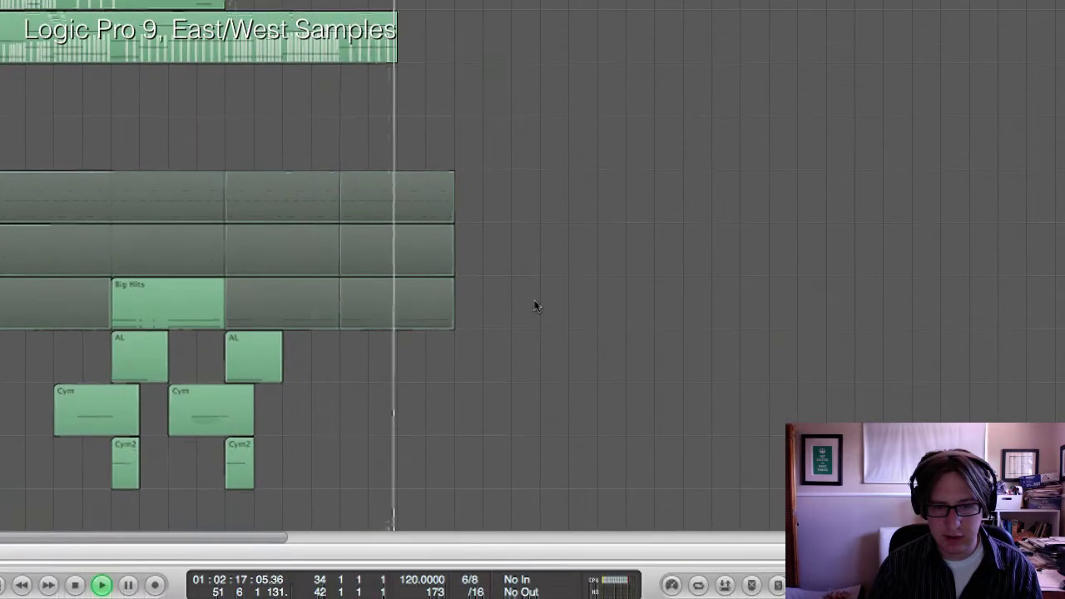
Try extending the looped Celtic Hammered Dulcimer, Brushed Drums and Big Hits regions to bar 58.
{"action": "left_click_drag", "start_coordinate": [466, 299], "coordinate": [654, 320]}
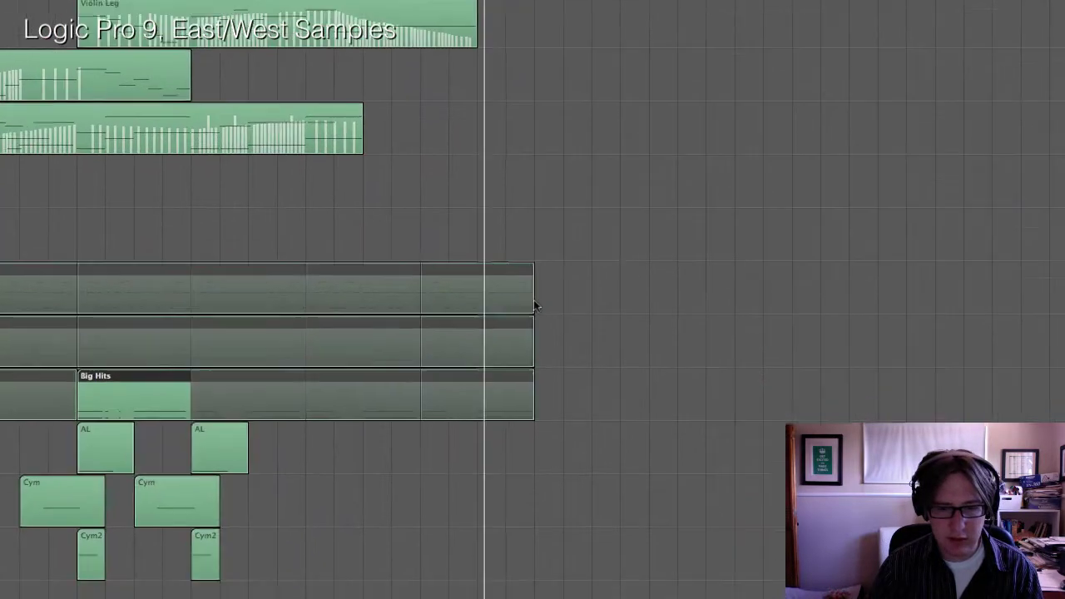
{"action": "left_click_drag", "start_coordinate": [462, 188], "coordinate": [375, 192]}
{"action": "left_click_drag", "start_coordinate": [533, 305], "coordinate": [512, 305]}
{"action": "left_click", "coordinate": [550, 312]}
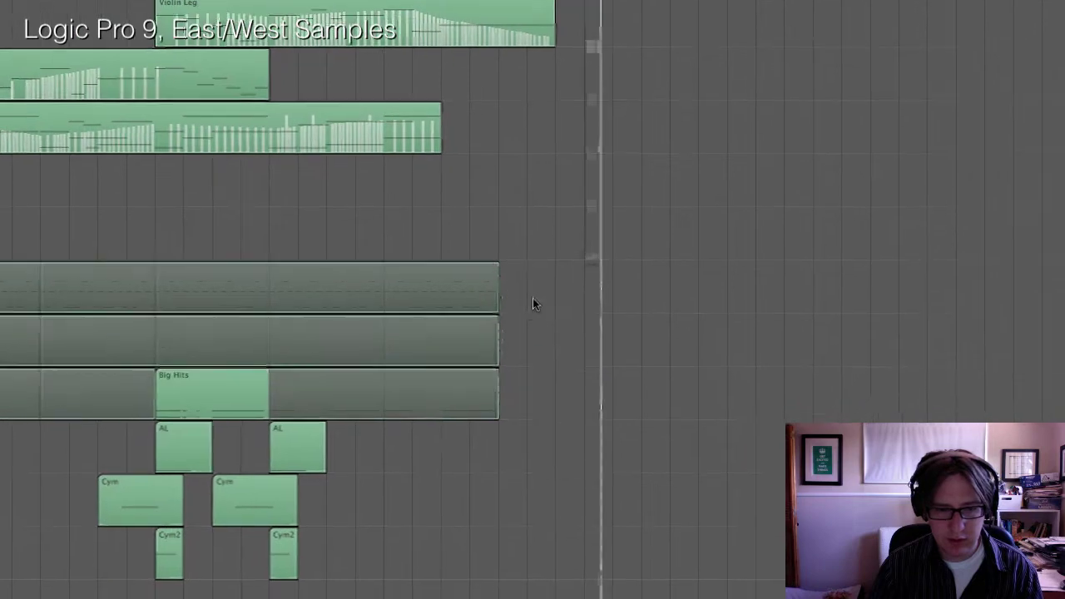
{"action": "left_click_drag", "start_coordinate": [556, 336], "coordinate": [476, 305]}
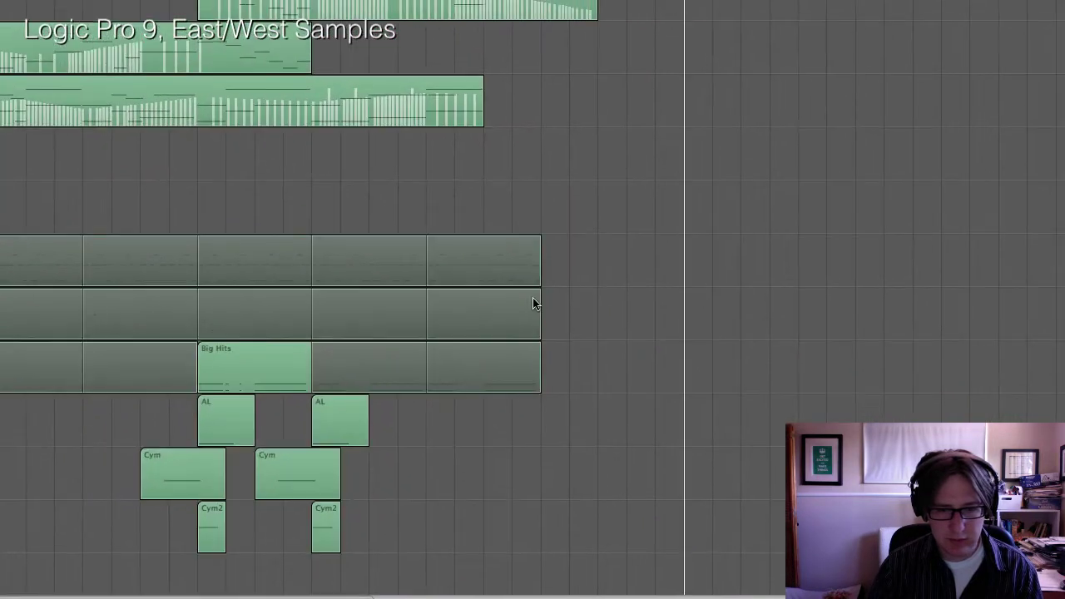
{"action": "left_click_drag", "start_coordinate": [534, 305], "coordinate": [532, 302]}
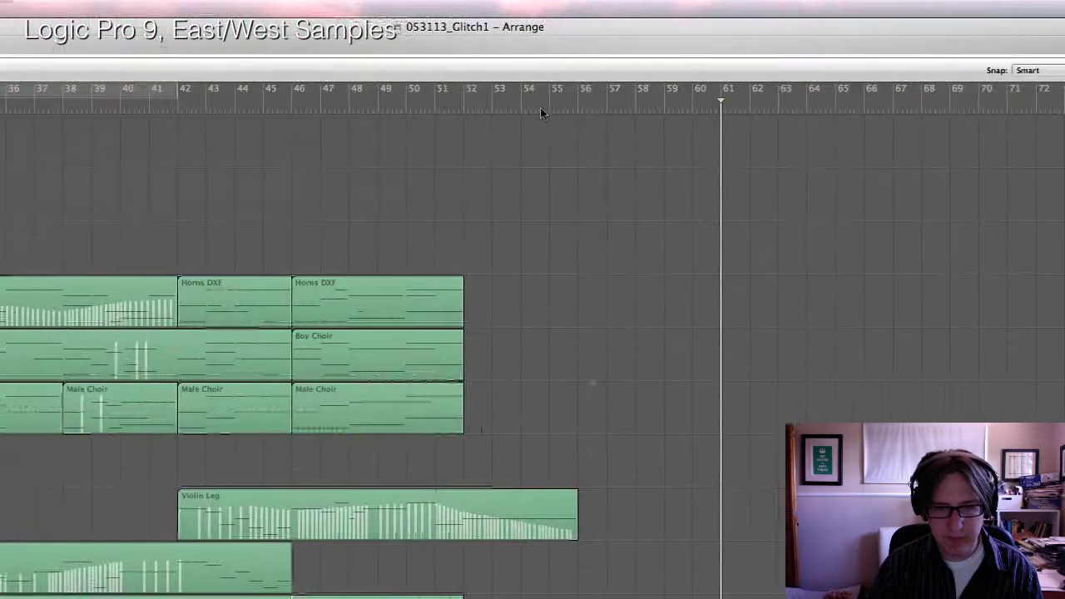
Reposition the playhead on the arrangement's bar ruler.
{"action": "left_click", "coordinate": [532, 105]}
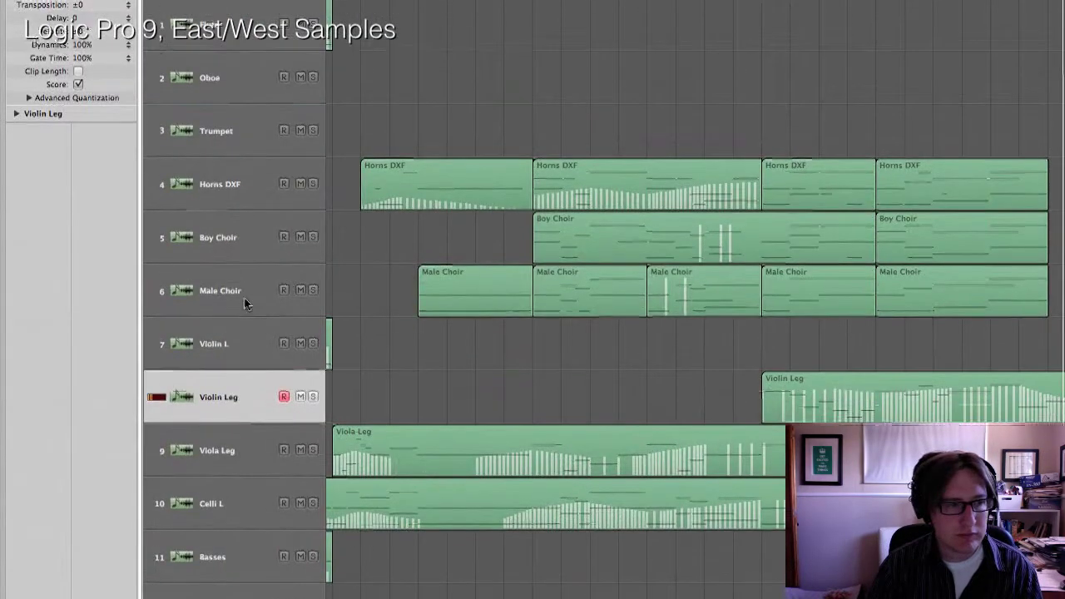
Record a sustained three-note chord on the Male Choir track from bar 52 to bar 56.
{"action": "left_click", "coordinate": [235, 291]}
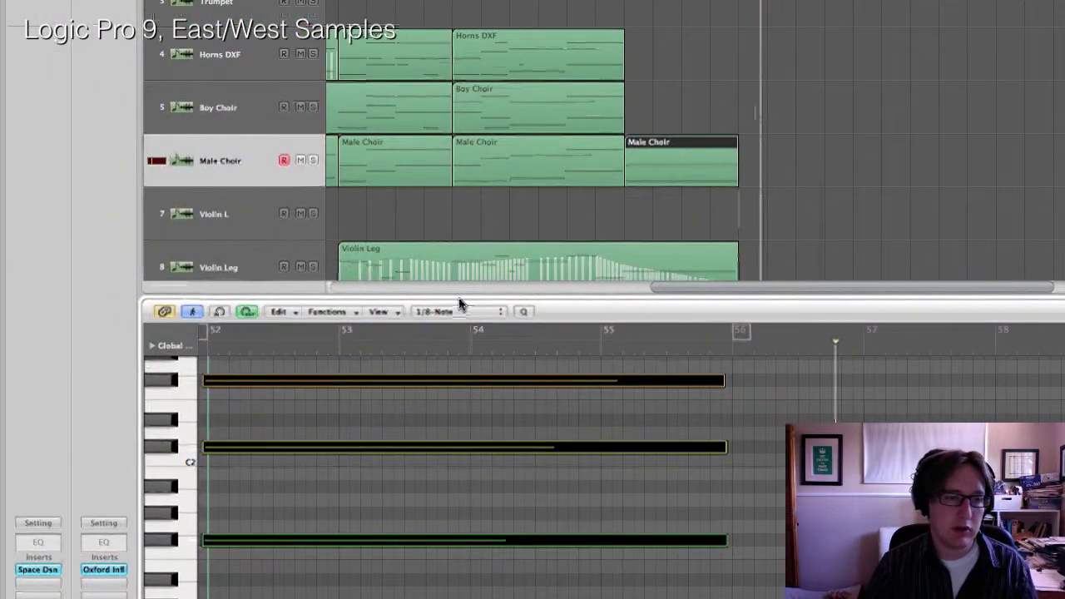
{"action": "left_click", "coordinate": [458, 305]}
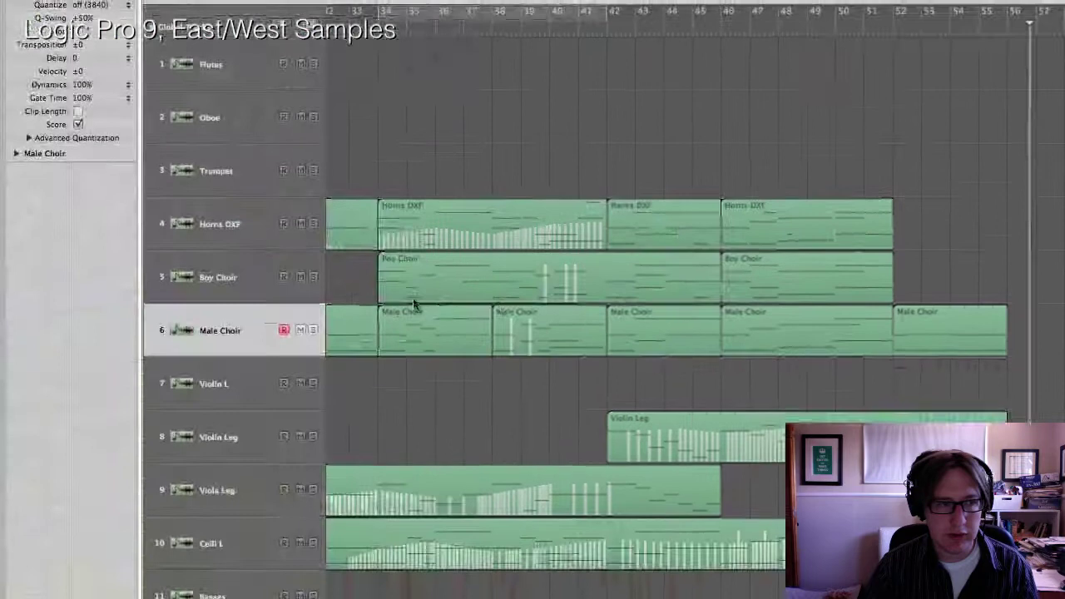
Record a closing part on the Horns DXF track from bar 52 to bar 56.
{"action": "left_click", "coordinate": [232, 303]}
{"action": "left_click", "coordinate": [236, 297]}
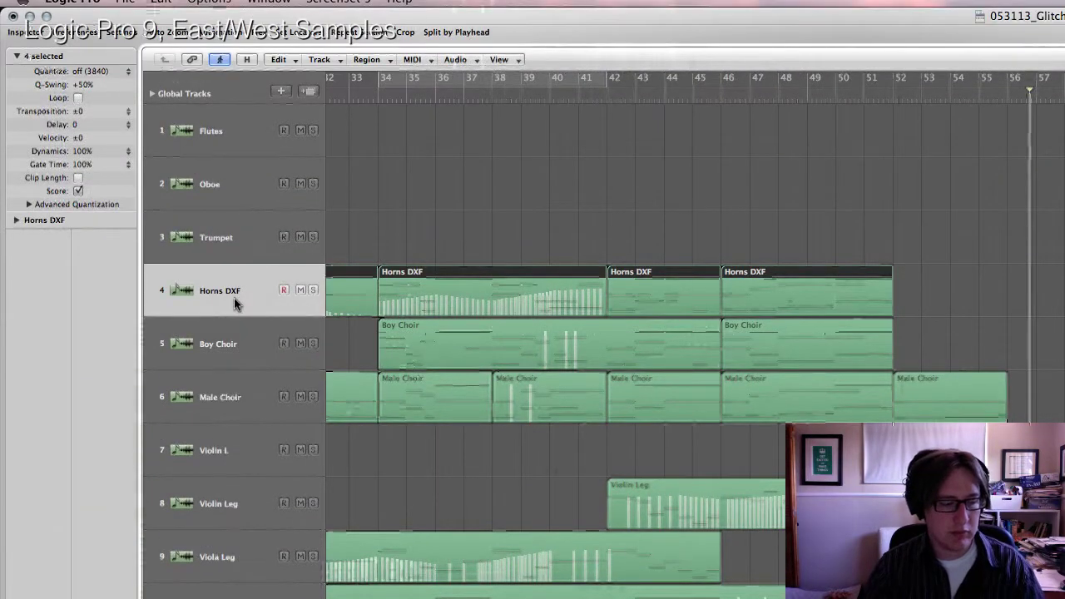
{"action": "left_click", "coordinate": [903, 95]}
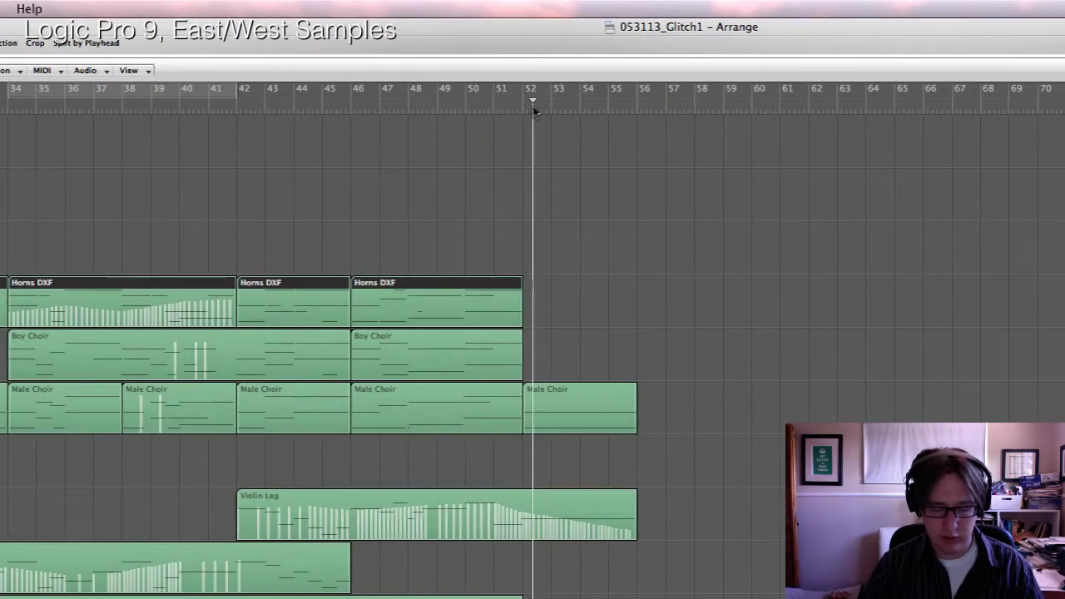
{"action": "key", "text": "r"}
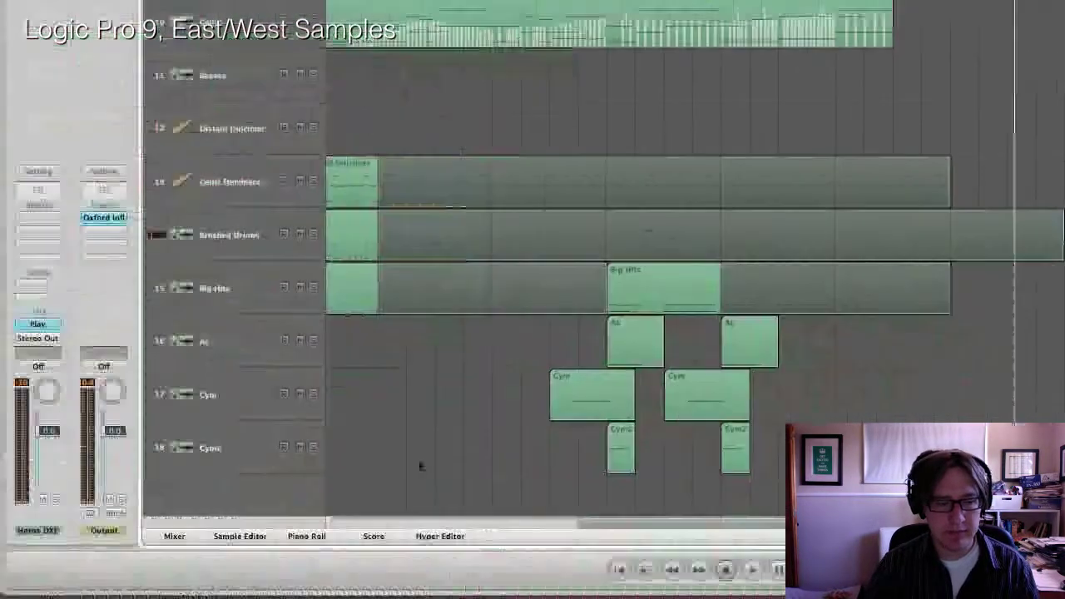
Inspect the Violin Leg region in the Piano Roll with Note Velocity displayed under the notes, and close the editor.
{"action": "left_click", "coordinate": [316, 538]}
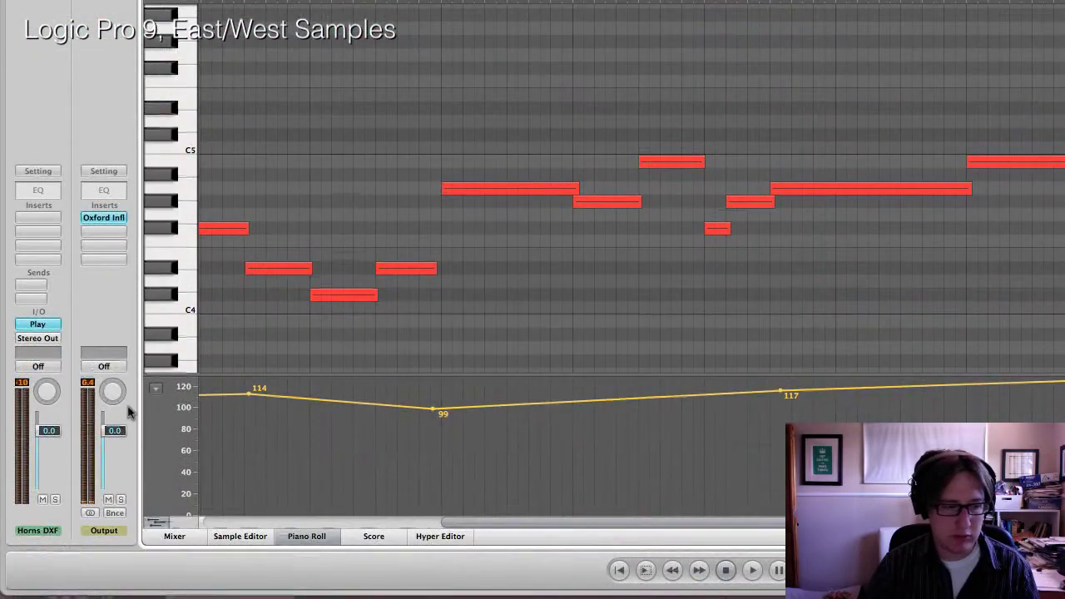
{"action": "left_click", "coordinate": [157, 388]}
{"action": "left_click", "coordinate": [221, 583]}
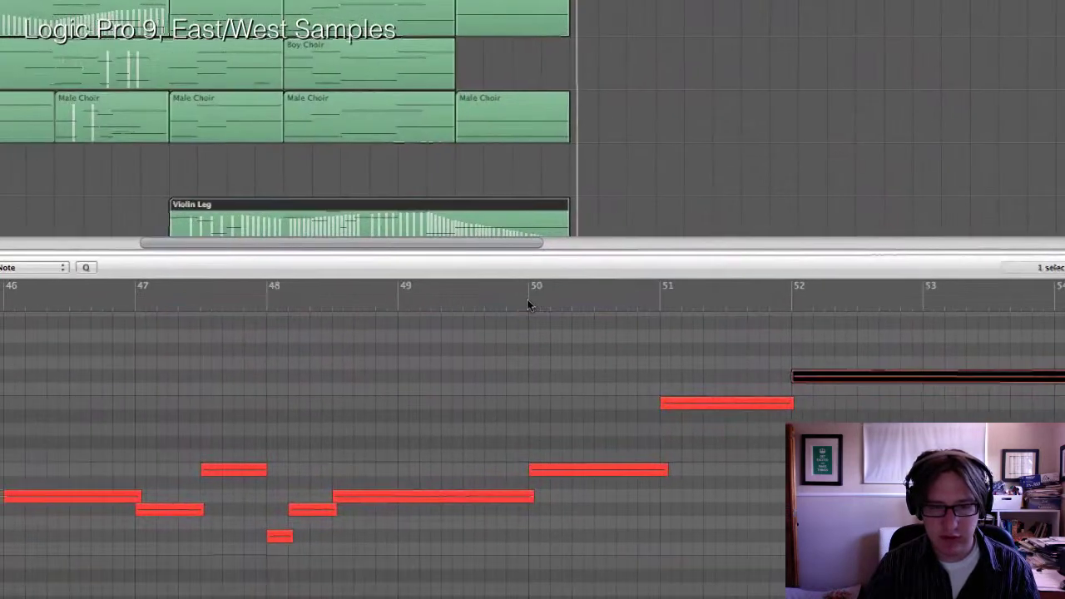
{"action": "double_click", "coordinate": [360, 337]}
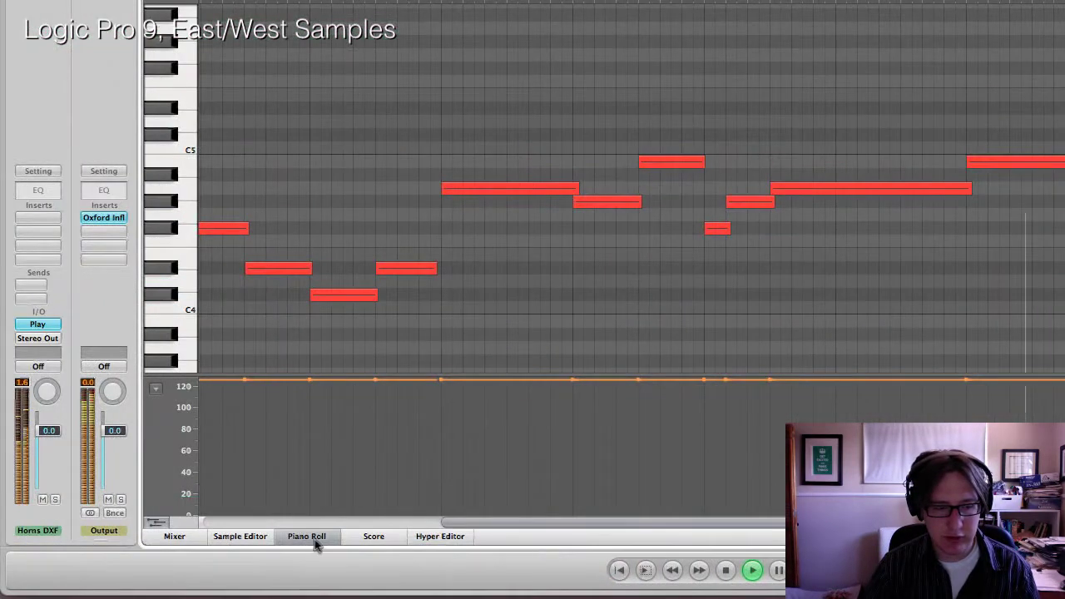
{"action": "left_click", "coordinate": [315, 541]}
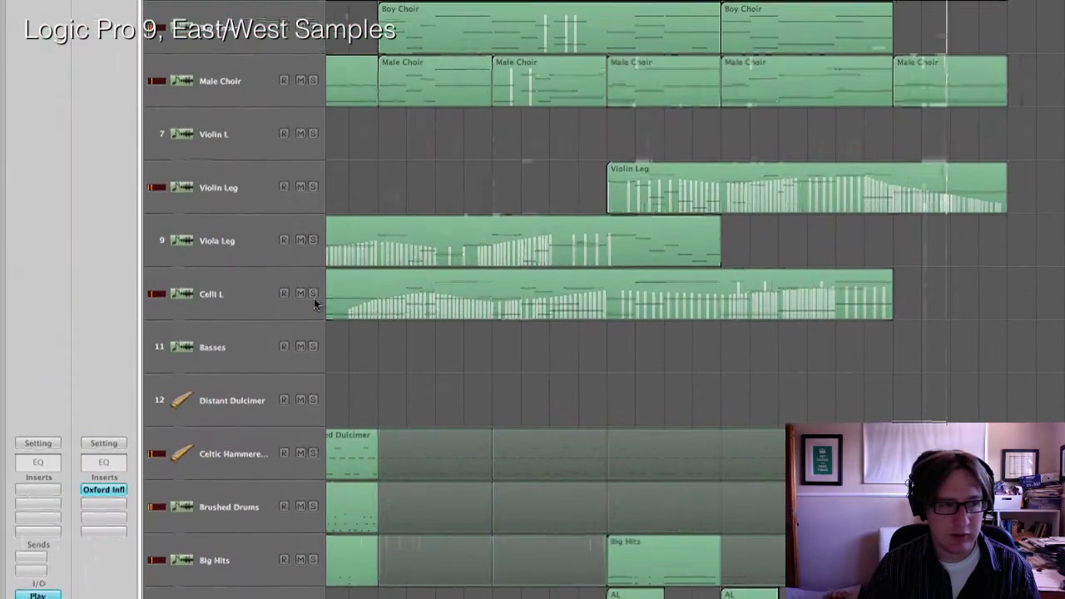
Record a sustained part on the Basses track from bar 52 to bar 56.
{"action": "left_click", "coordinate": [232, 305]}
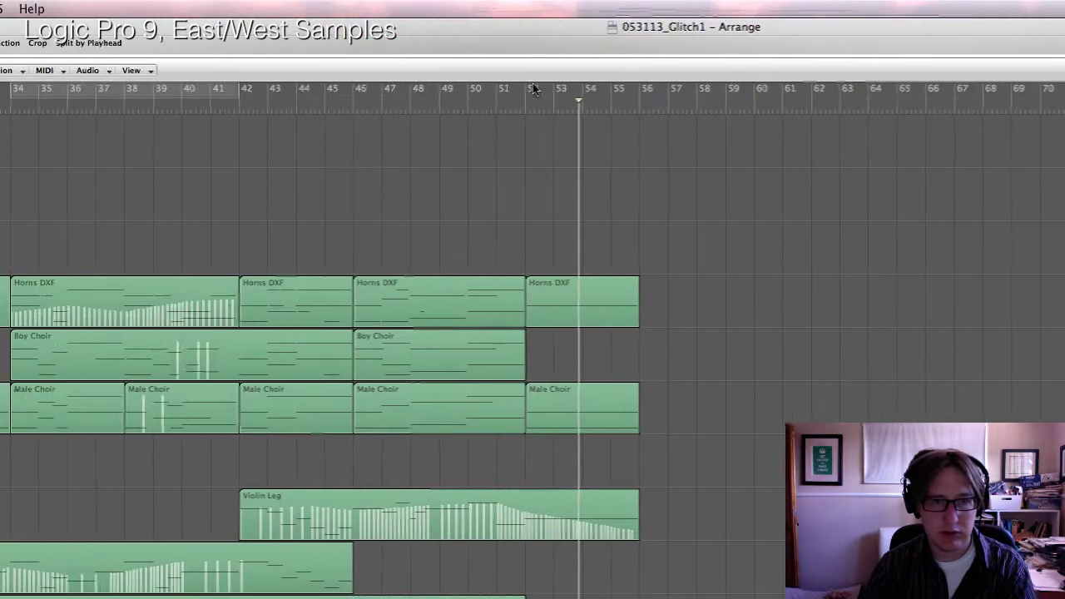
{"action": "left_click", "coordinate": [533, 105]}
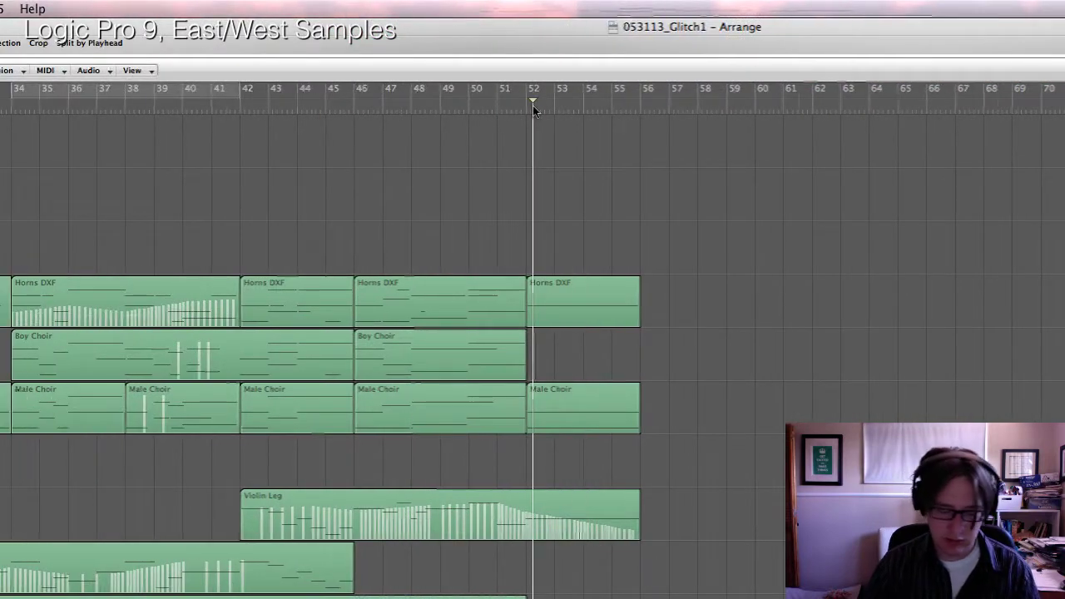
{"action": "key", "text": "r"}
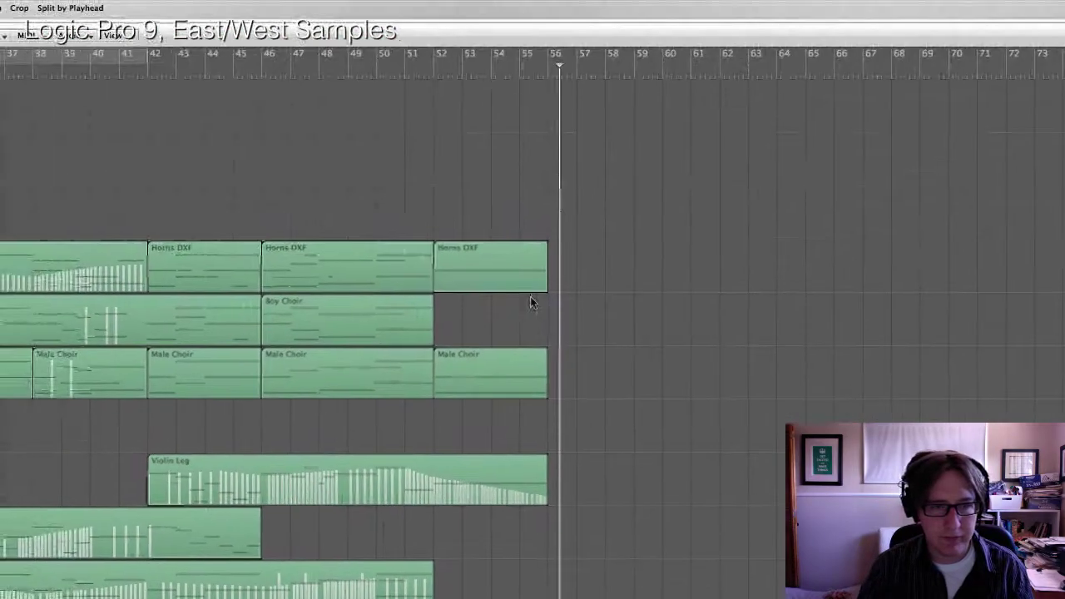
Merge the four Horns DXF regions between bar 34 and bar 56 into one region.
{"action": "left_click", "coordinate": [516, 287]}
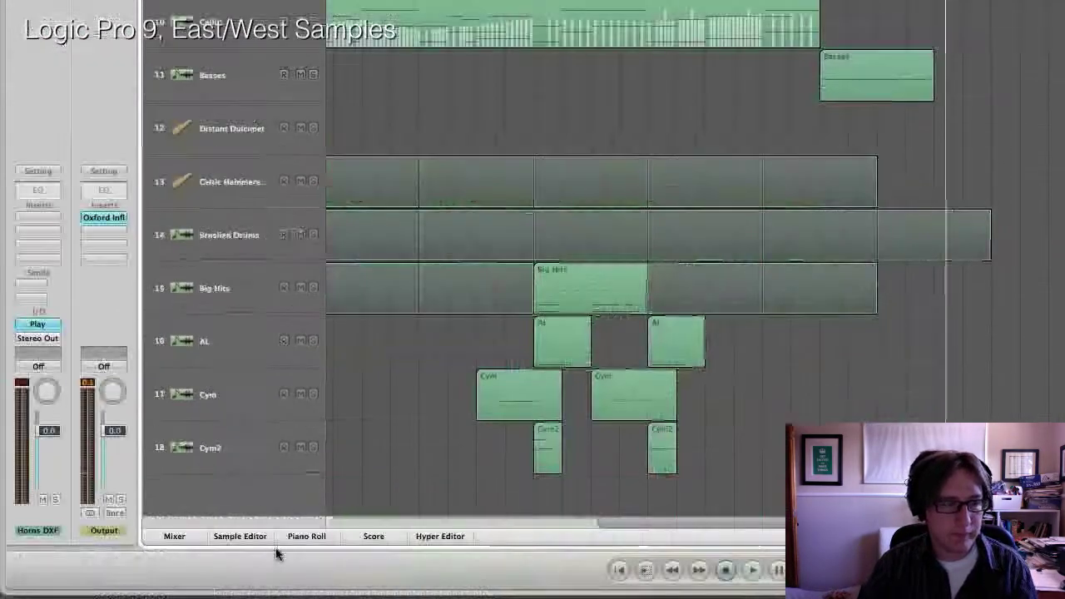
{"action": "left_click", "coordinate": [303, 539]}
{"action": "left_click_drag", "start_coordinate": [685, 321], "coordinate": [473, 271]}
{"action": "right_click", "coordinate": [471, 269]}
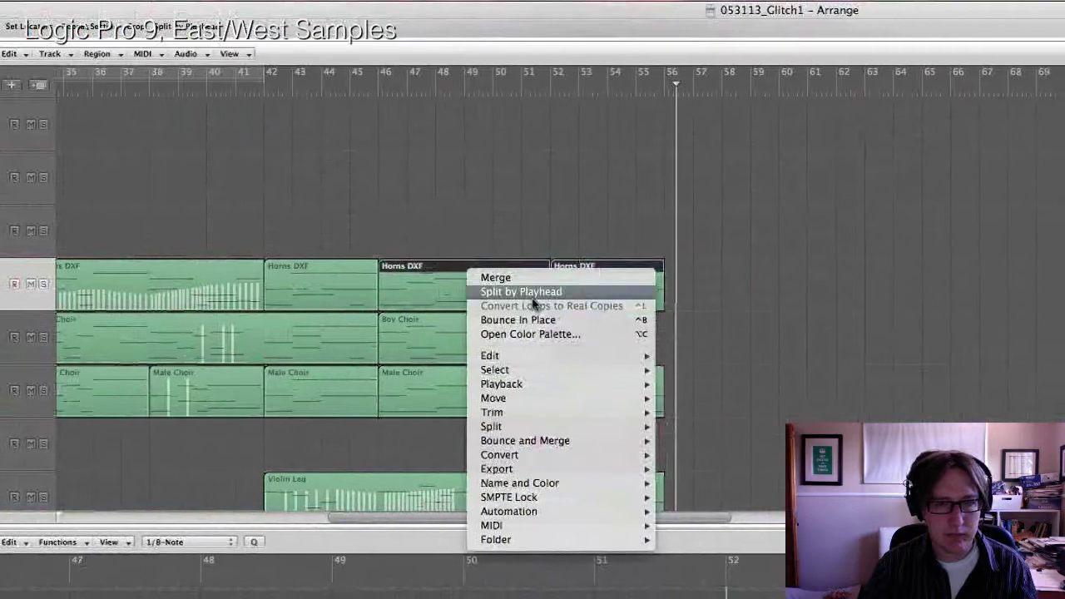
{"action": "left_click", "coordinate": [533, 293]}
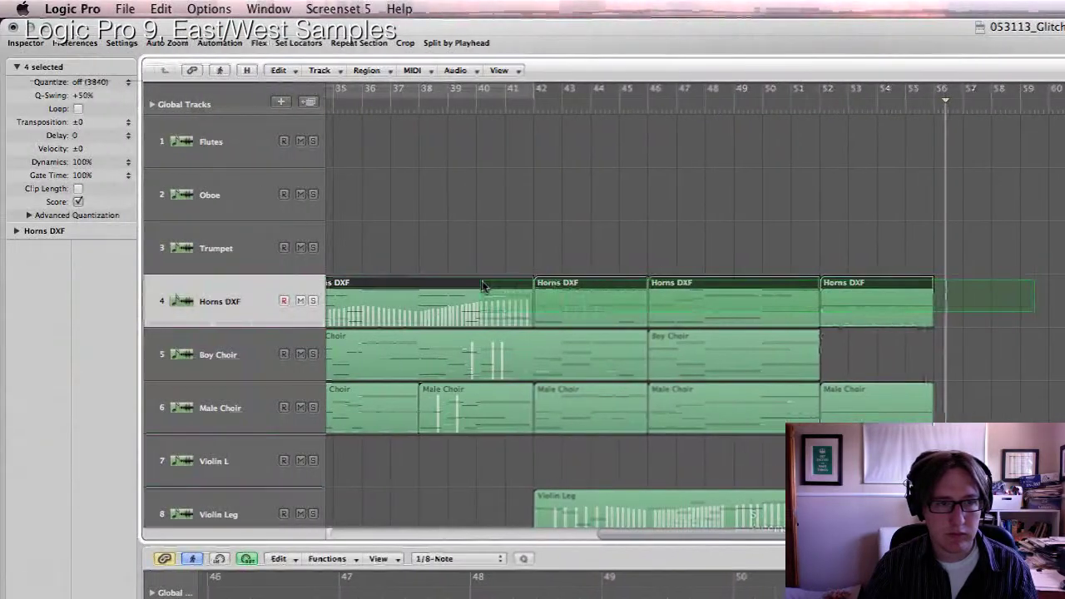
{"action": "right_click", "coordinate": [483, 287]}
{"action": "left_click", "coordinate": [491, 289]}
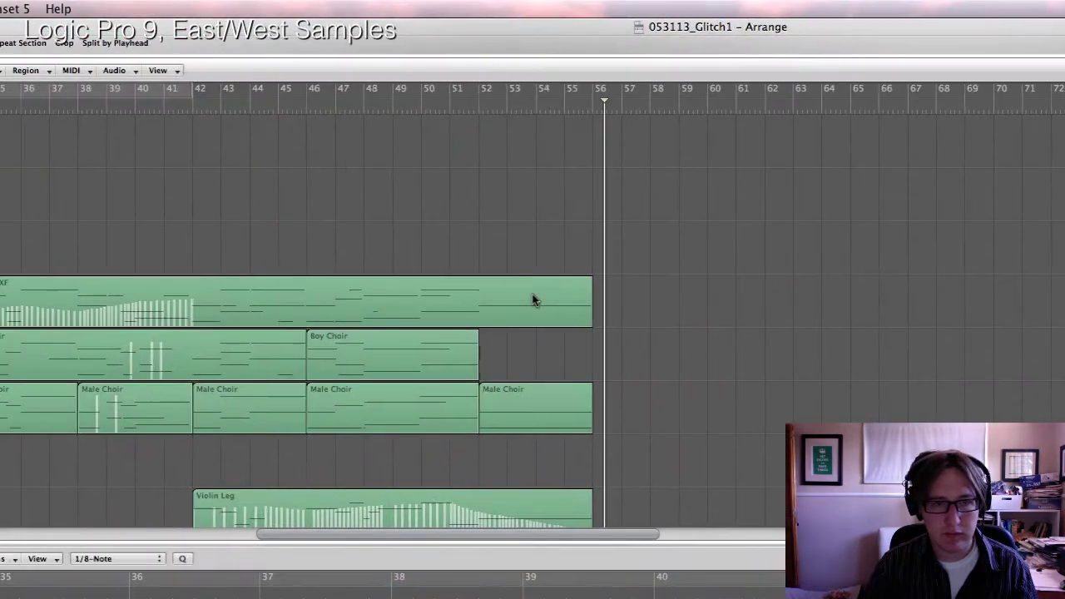
Draw a controller fade-out in the Horns DXF Piano Roll from 94 at bar 52 down to the end of the final note.
{"action": "scroll", "coordinate": [536, 305], "scroll_direction": "right", "scroll_amount": 10}
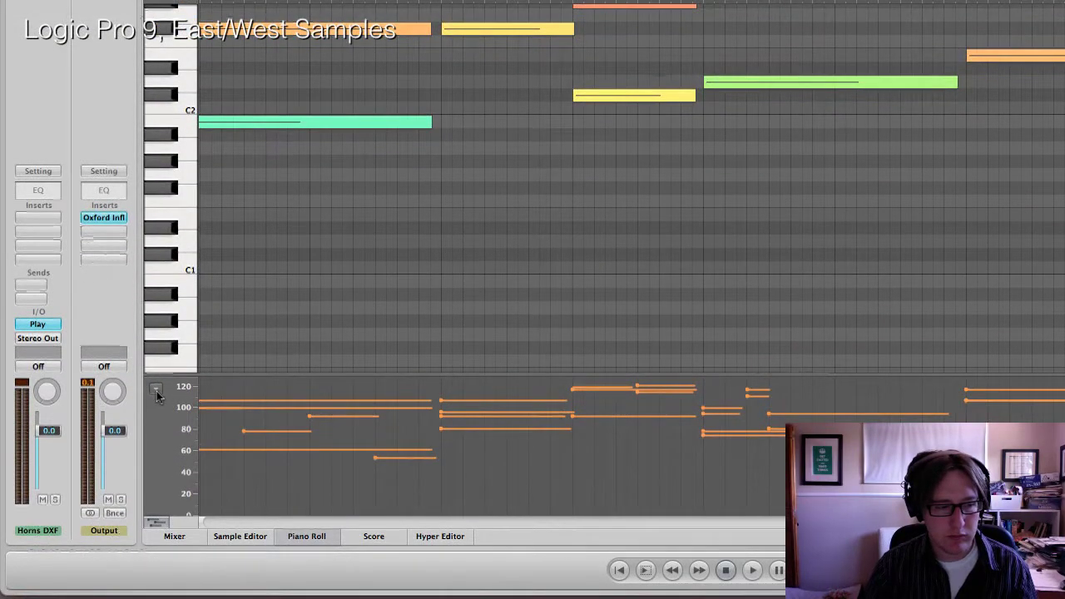
{"action": "left_click", "coordinate": [157, 391]}
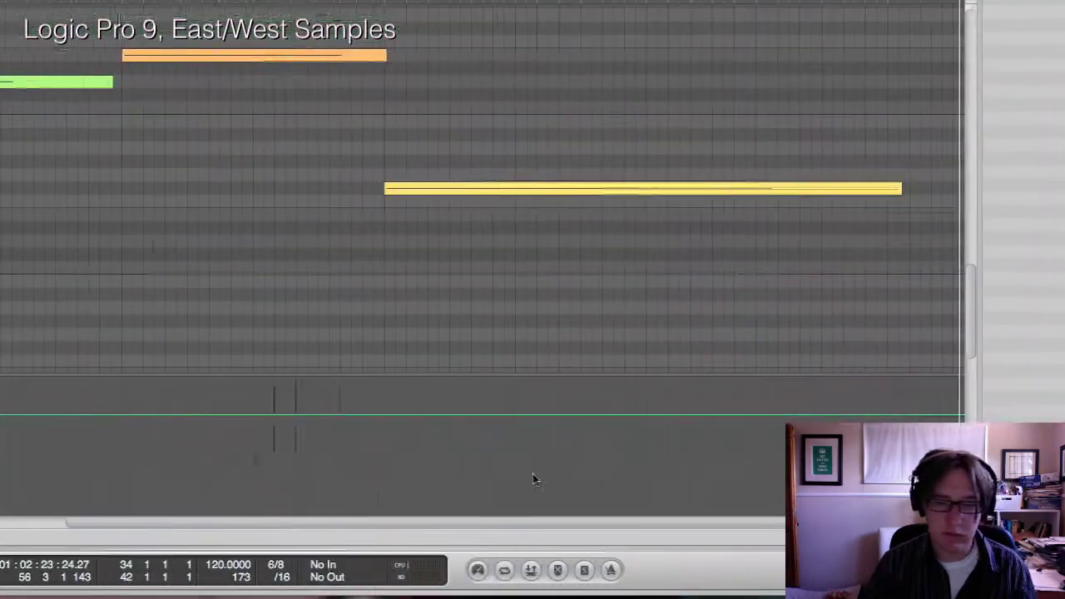
{"action": "left_click", "coordinate": [386, 414]}
{"action": "left_click", "coordinate": [901, 415]}
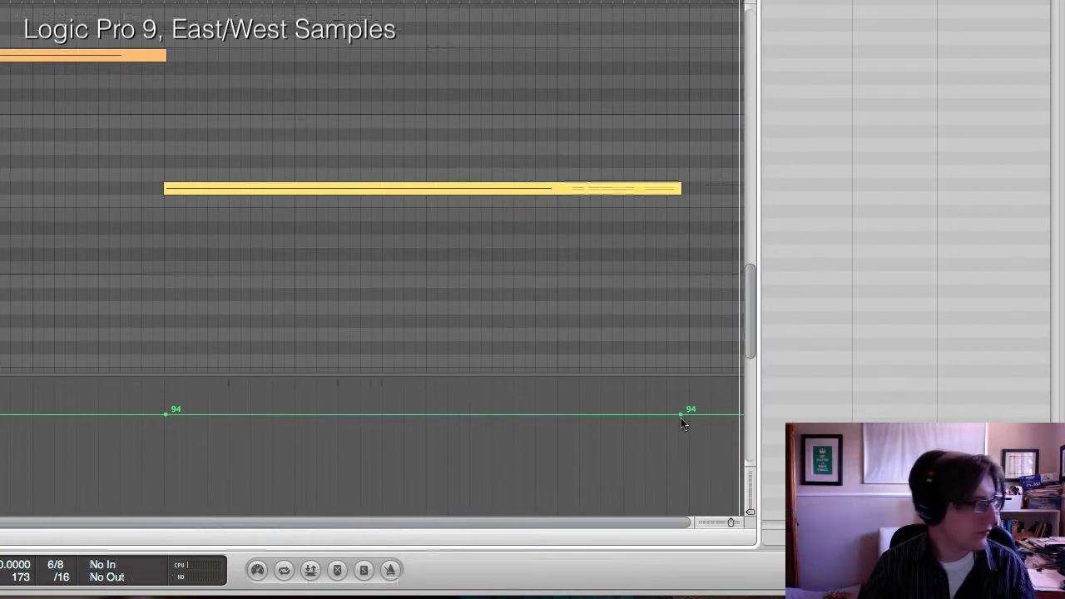
{"action": "left_click_drag", "start_coordinate": [683, 447], "coordinate": [682, 530]}
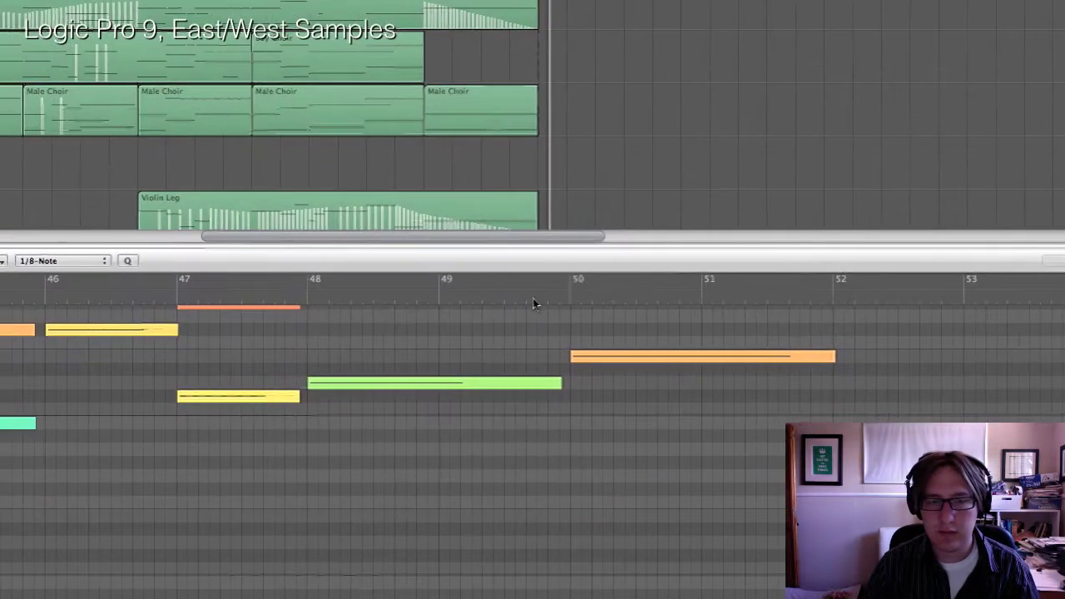
Play back the Horns DXF ending, slightly raise the fade's starting node at bar 52, and close the Piano Roll.
{"action": "left_click", "coordinate": [20, 212]}
{"action": "key", "text": "space"}
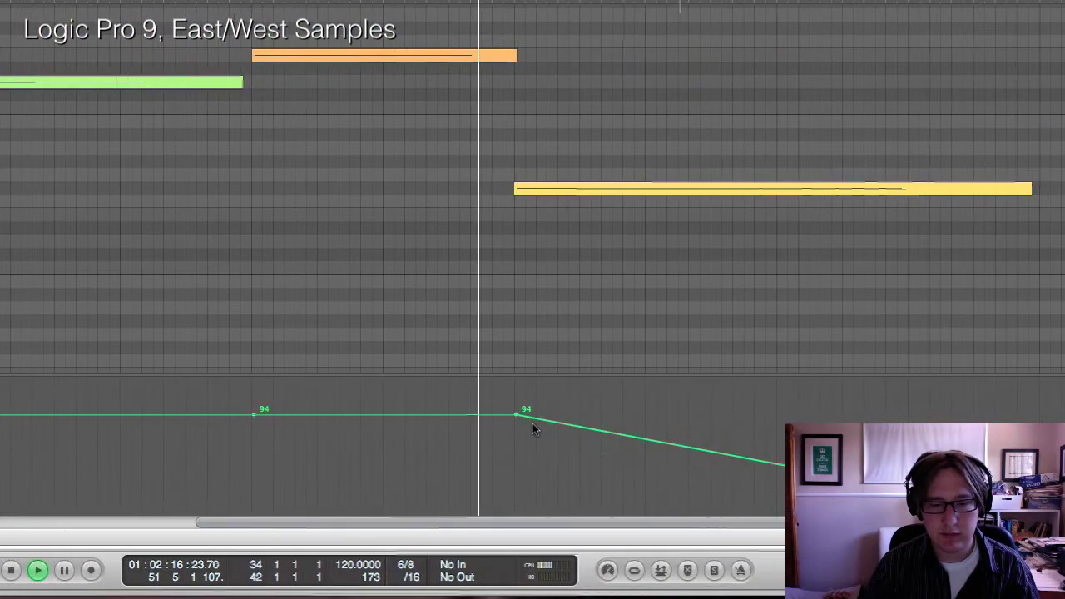
{"action": "left_click_drag", "start_coordinate": [518, 416], "coordinate": [518, 406]}
{"action": "left_click", "coordinate": [317, 545]}
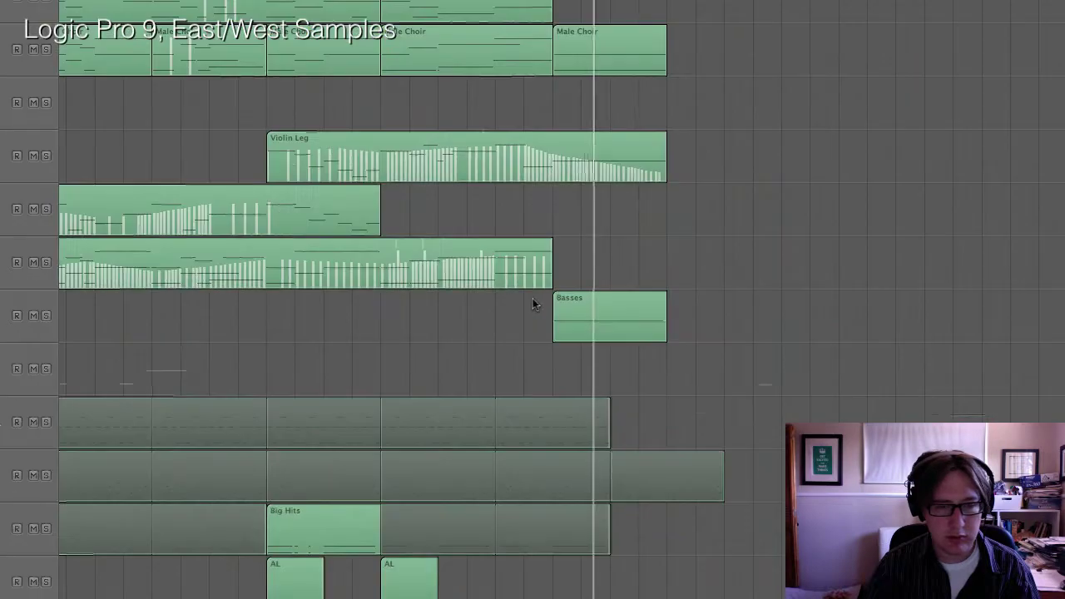
Examine how the orchestral tracks end at bar 56 and compare them with the arrangement's earlier sections.
{"action": "scroll", "coordinate": [535, 304], "scroll_direction": "right", "scroll_amount": 5}
{"action": "scroll", "coordinate": [535, 305], "scroll_direction": "down", "scroll_amount": 1}
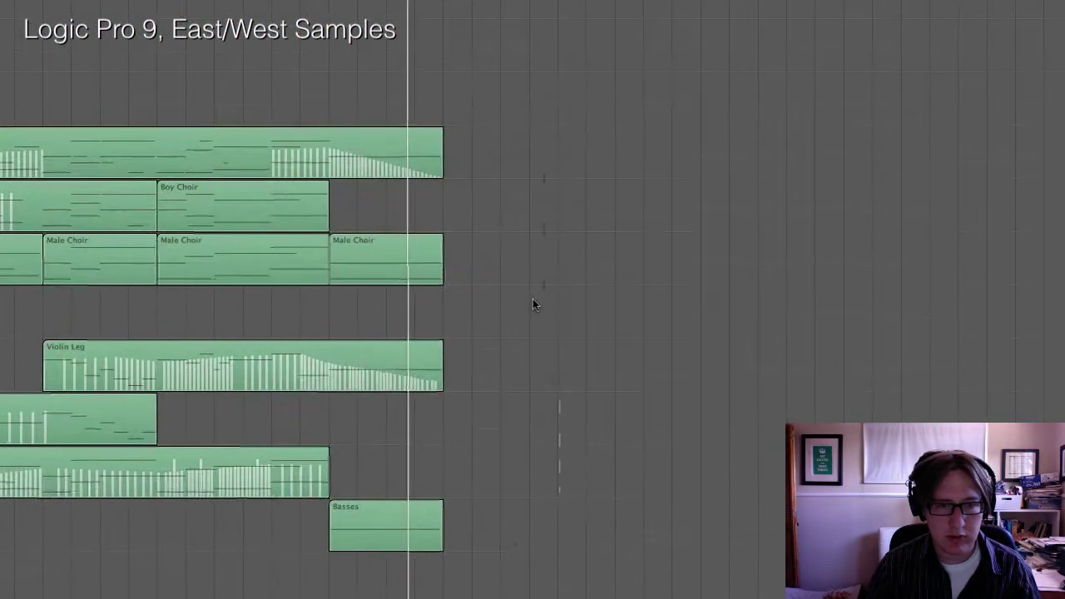
{"action": "scroll", "coordinate": [534, 305], "scroll_direction": "down", "scroll_amount": 1}
{"action": "scroll", "coordinate": [535, 304], "scroll_direction": "left", "scroll_amount": 6}
{"action": "scroll", "coordinate": [534, 305], "scroll_direction": "right", "scroll_amount": 4}
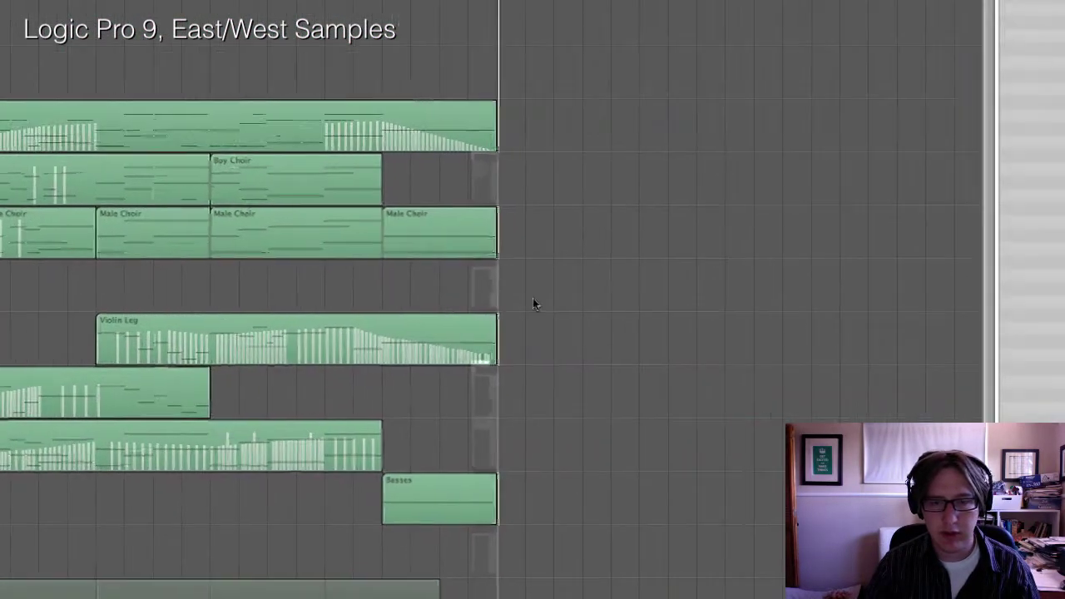
{"action": "scroll", "coordinate": [534, 304], "scroll_direction": "left", "scroll_amount": 10}
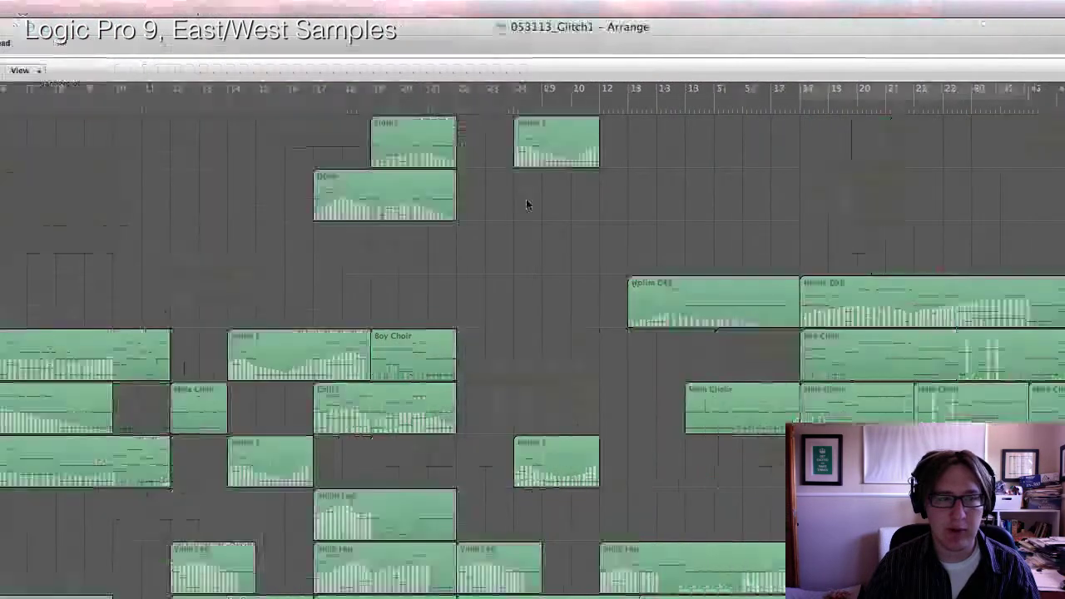
{"action": "scroll", "coordinate": [532, 304], "scroll_direction": "up", "scroll_amount": 1}
{"action": "scroll", "coordinate": [533, 305], "scroll_direction": "right", "scroll_amount": 4}
{"action": "scroll", "coordinate": [533, 305], "scroll_direction": "right", "scroll_amount": 15}
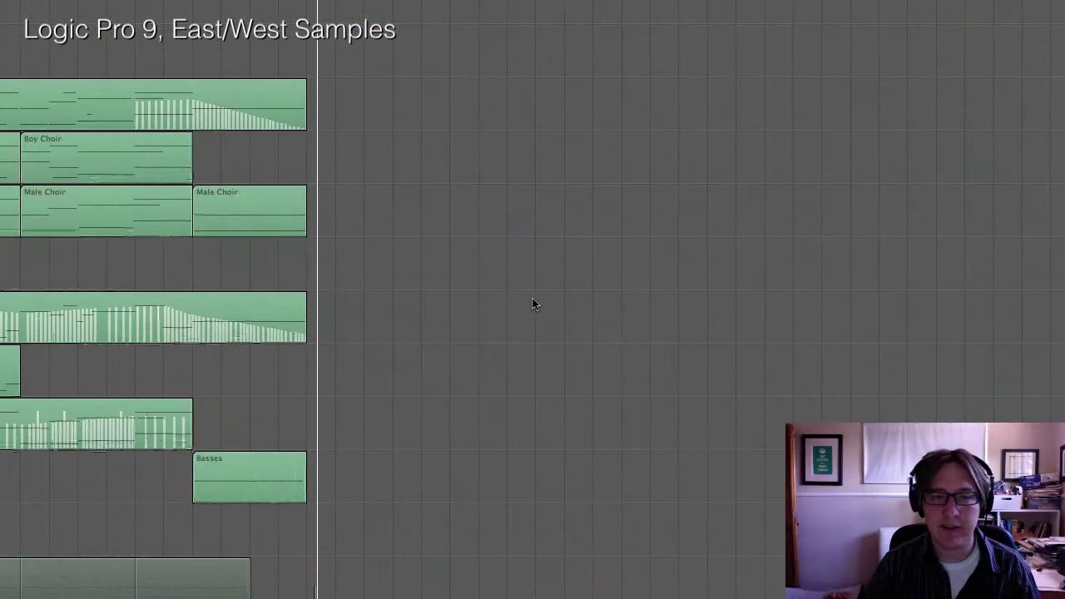
Draw an Expression fade on the Basses region in the Piano Roll from 84 at bar 52 to 17 near bar 56, and close the editor.
{"action": "left_click", "coordinate": [533, 103]}
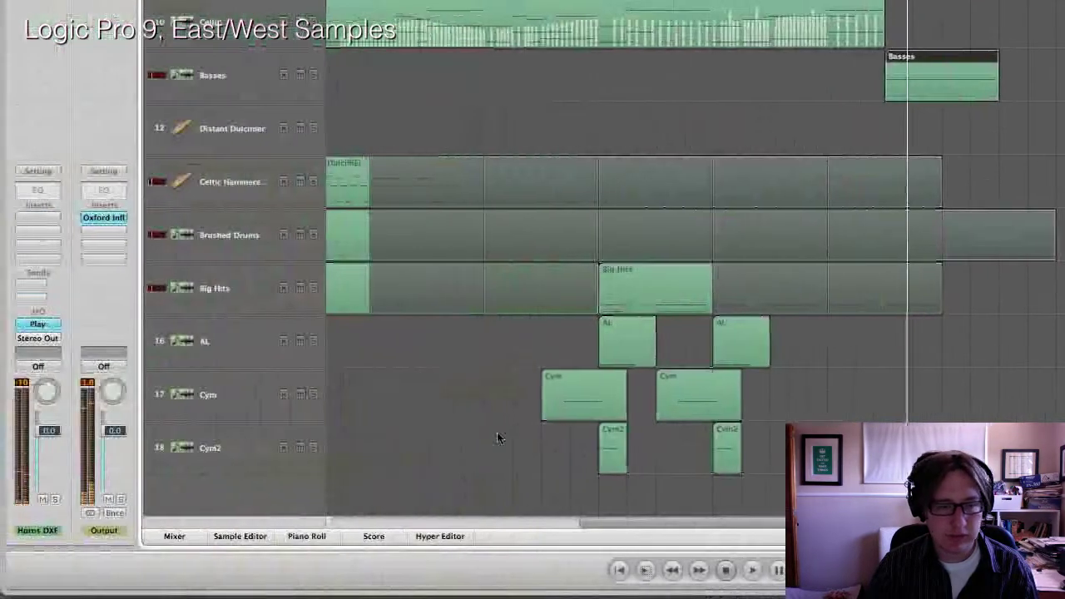
{"action": "left_click", "coordinate": [307, 536]}
{"action": "scroll", "coordinate": [535, 302], "scroll_direction": "down", "scroll_amount": 5}
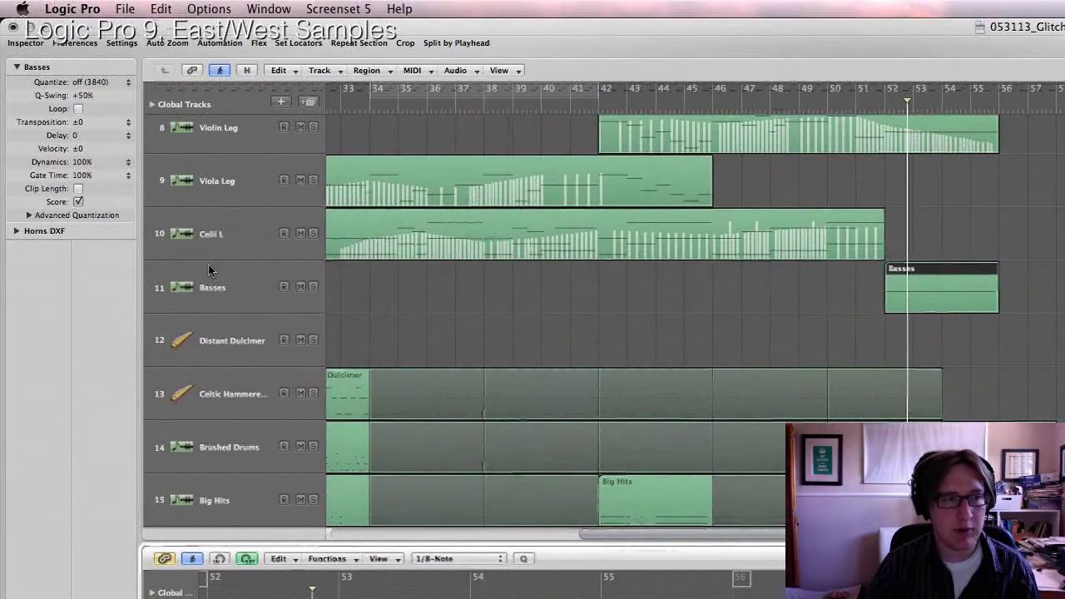
{"action": "left_click", "coordinate": [51, 209]}
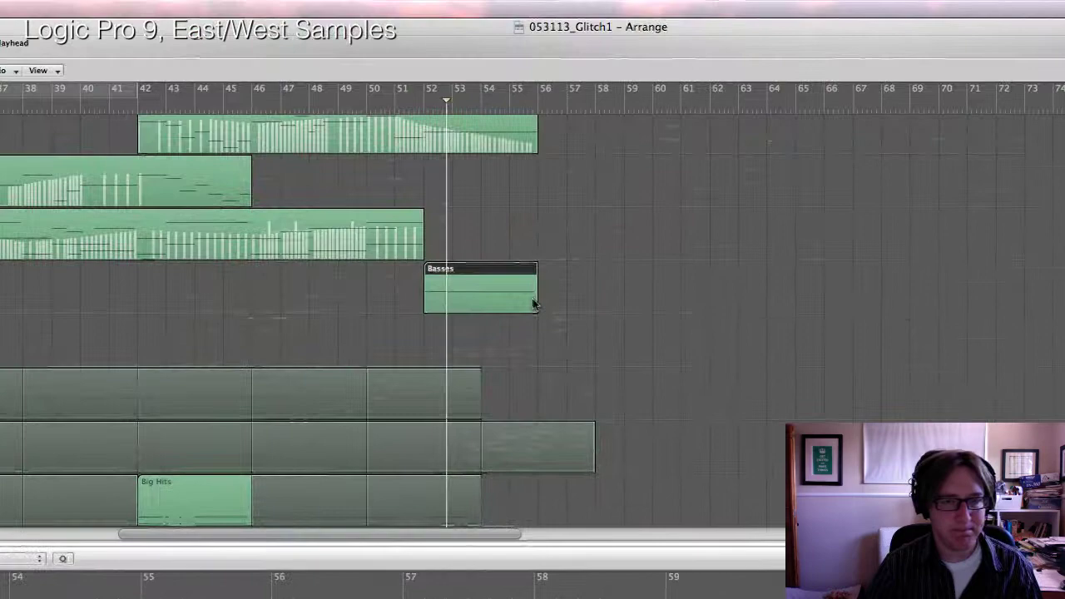
{"action": "left_click", "coordinate": [949, 299]}
{"action": "left_click", "coordinate": [534, 300]}
{"action": "left_click", "coordinate": [156, 390]}
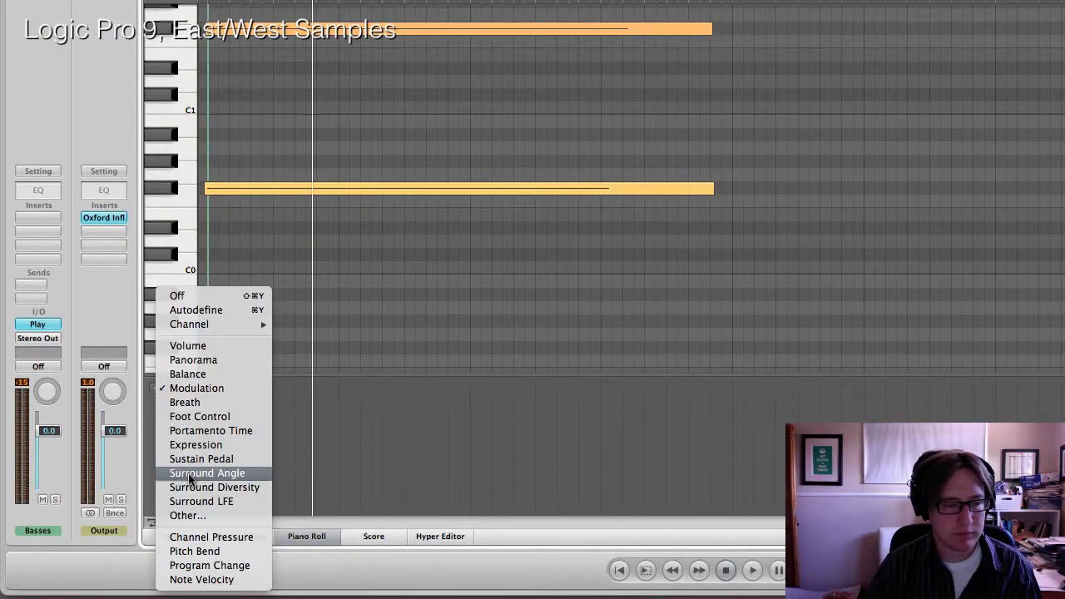
{"action": "left_click", "coordinate": [202, 442]}
{"action": "left_click_drag", "start_coordinate": [228, 425], "coordinate": [732, 509]}
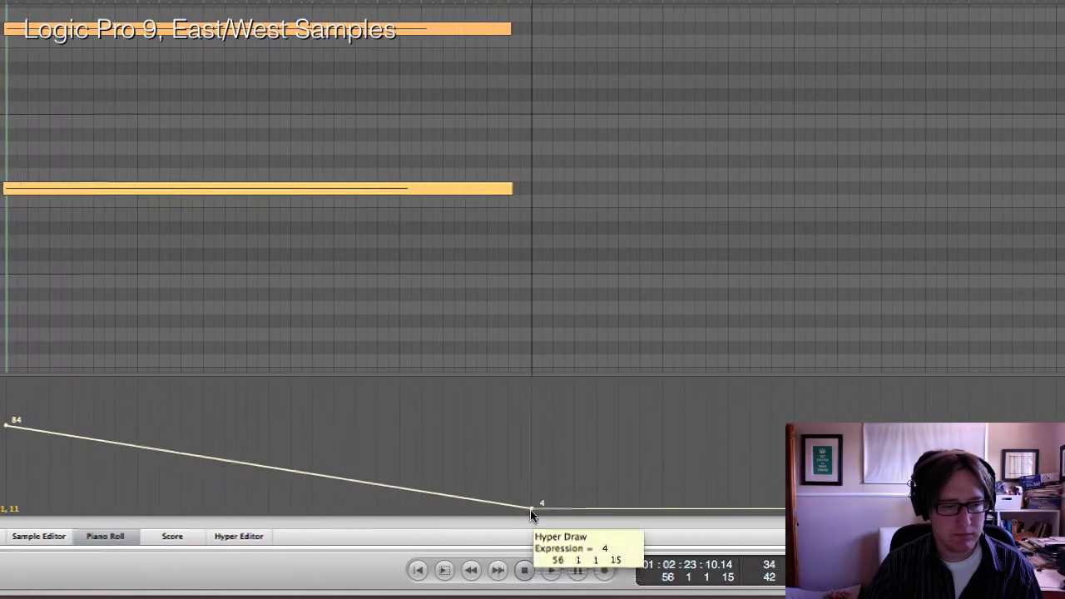
{"action": "left_click_drag", "start_coordinate": [531, 510], "coordinate": [532, 492]}
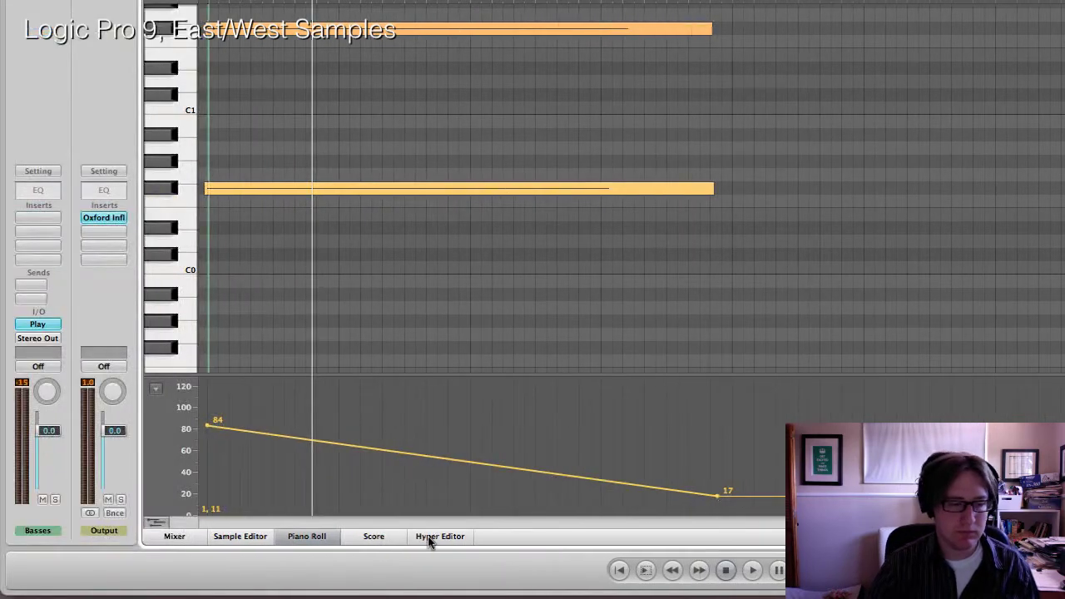
{"action": "left_click", "coordinate": [331, 540]}
Play the arrangement from bar 50 and extend the looped Big Hits region about half a bar past bar 54.
{"action": "left_click", "coordinate": [534, 108]}
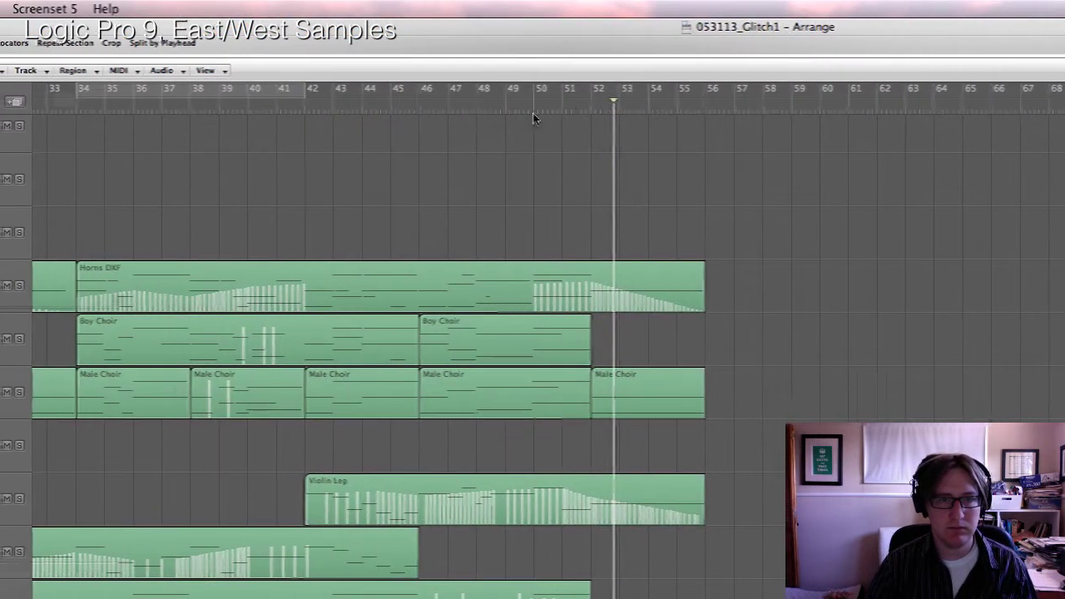
{"action": "key", "text": "space"}
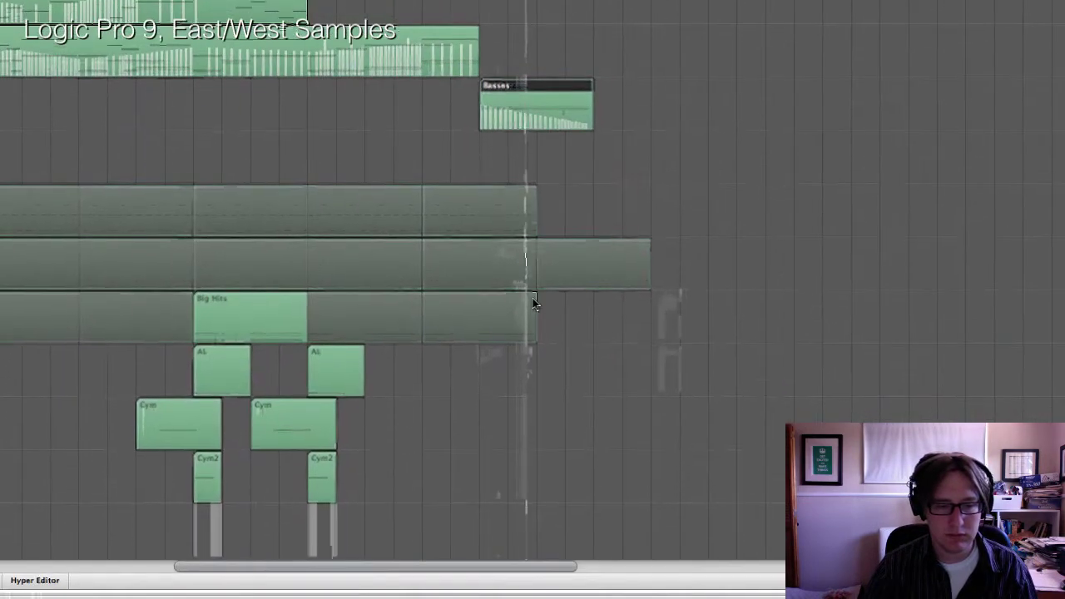
{"action": "mouse_move", "coordinate": [537, 401]}
{"action": "left_mouse_down"}
{"action": "mouse_move", "coordinate": [652, 402]}
{"action": "mouse_move", "coordinate": [558, 403]}
{"action": "left_mouse_up"}
{"action": "mouse_move", "coordinate": [524, 305]}
{"action": "left_mouse_down"}
{"action": "mouse_move", "coordinate": [499, 305]}
{"action": "mouse_move", "coordinate": [539, 297]}
{"action": "left_mouse_up"}
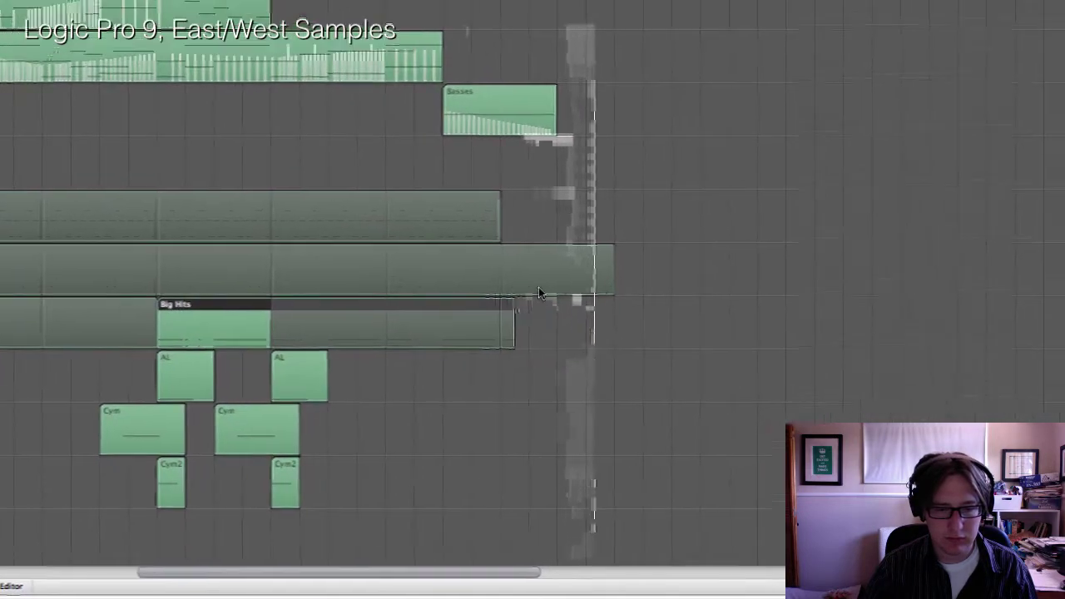
Play the percussion tail after bar 56, and review the arrangement's opening section up to about bar 18.
{"action": "left_click", "coordinate": [533, 107]}
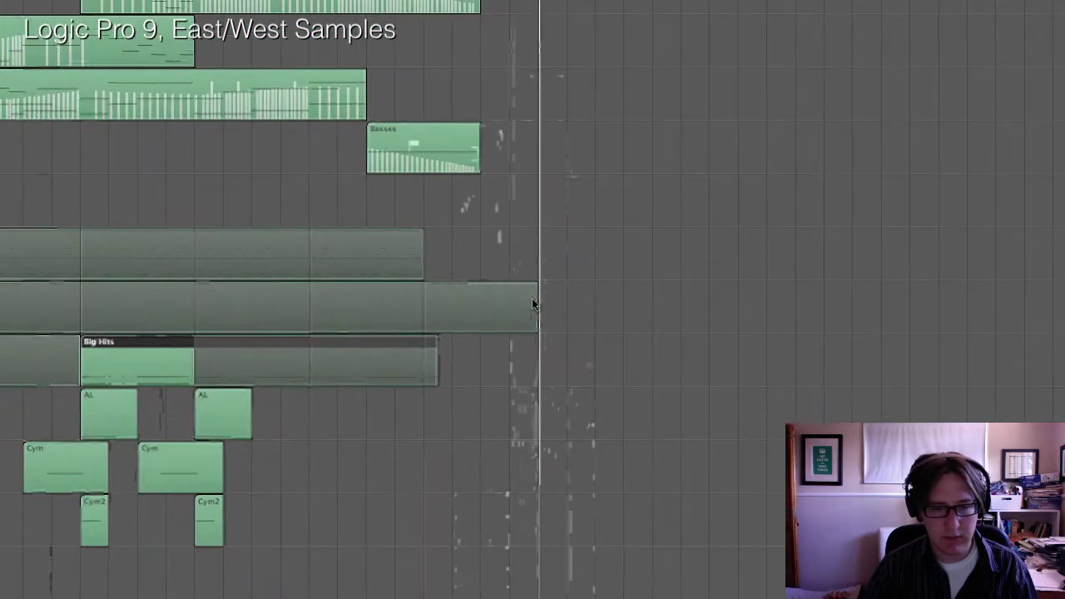
{"action": "left_click_drag", "start_coordinate": [534, 305], "coordinate": [533, 302]}
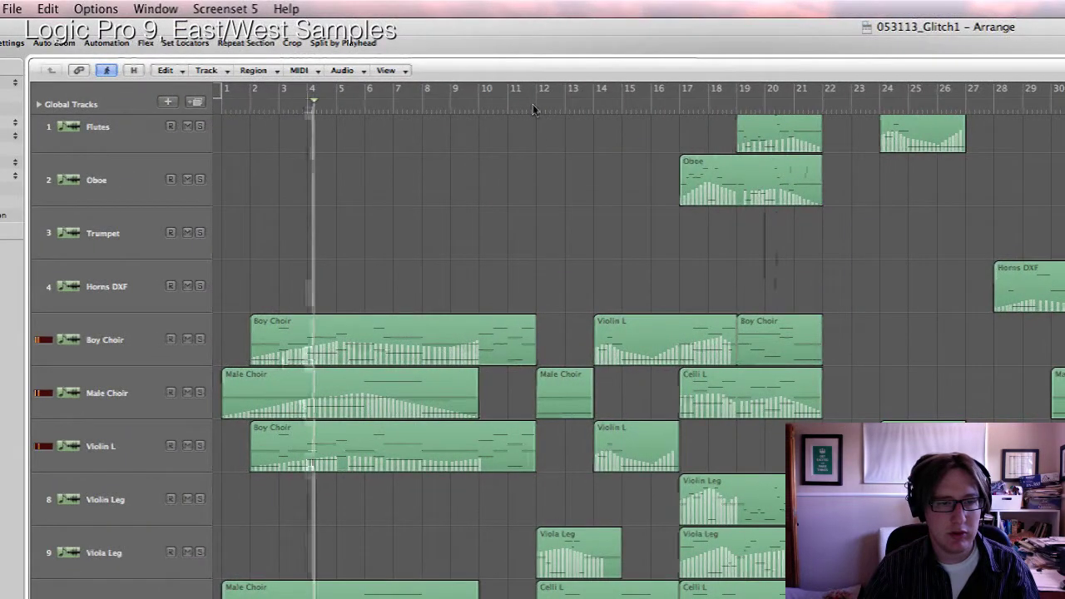
{"action": "left_click", "coordinate": [533, 101]}
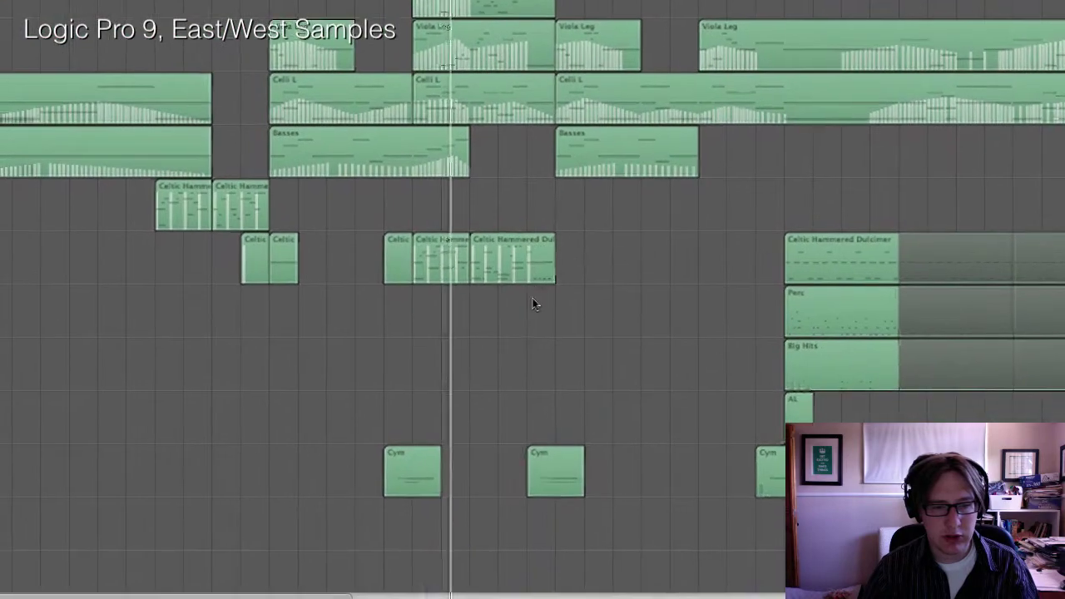
Try reusing the opening: copy all regions from bars 1 to 22 and paste them at bar 56, starting on the Flutes track.
{"action": "left_click_drag", "start_coordinate": [501, 351], "coordinate": [372, 127]}
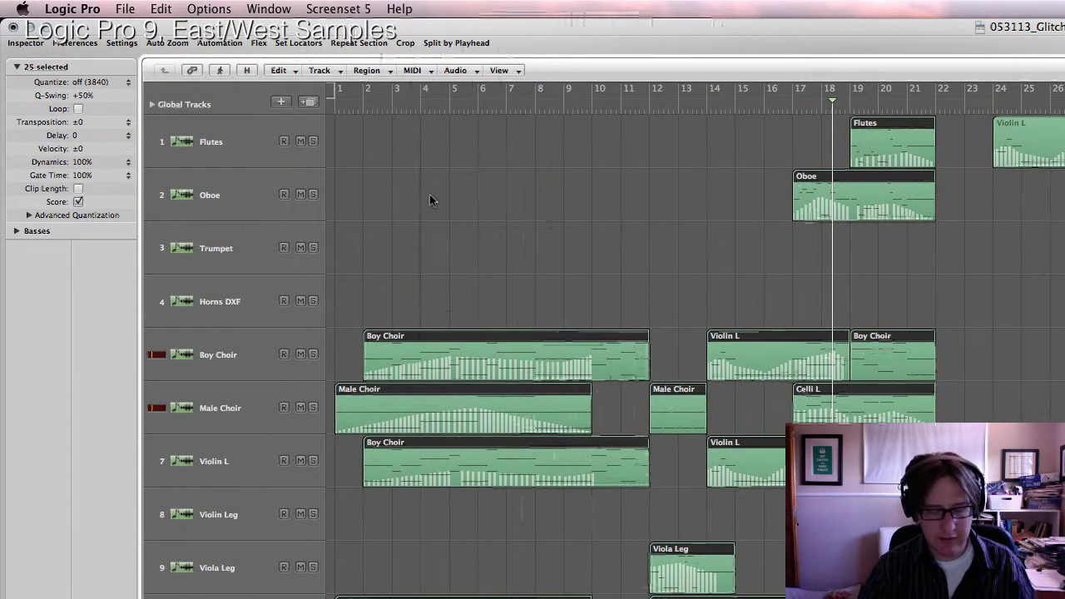
{"action": "scroll", "coordinate": [533, 302], "scroll_direction": "right", "scroll_amount": 5}
{"action": "left_click", "coordinate": [286, 166]}
{"action": "scroll", "coordinate": [508, 240], "scroll_direction": "right", "scroll_amount": 15}
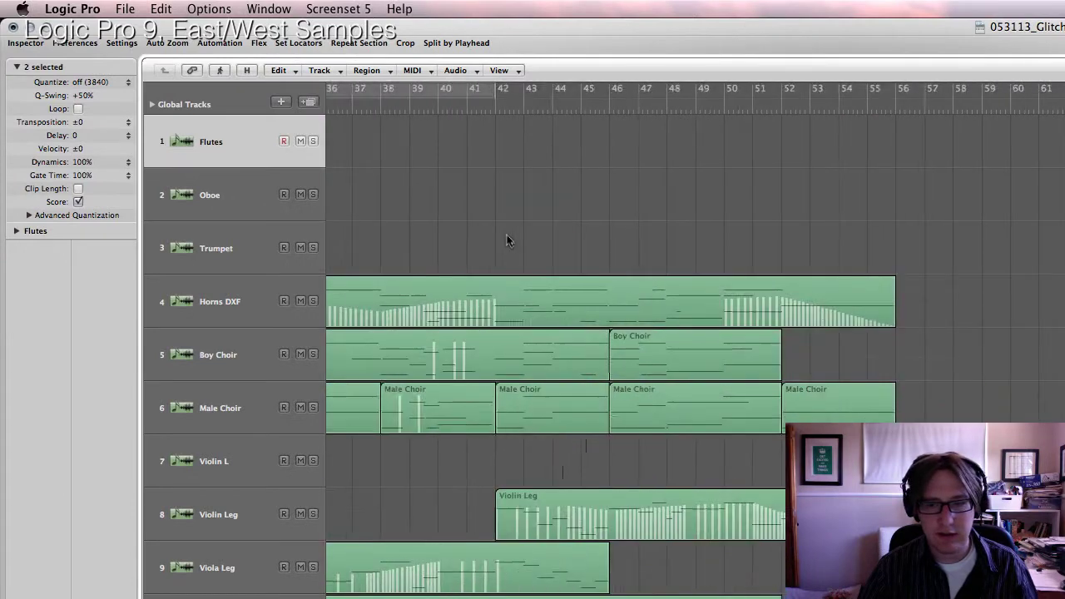
{"action": "left_click", "coordinate": [915, 104]}
{"action": "left_click_drag", "start_coordinate": [531, 104], "coordinate": [476, 103]}
{"action": "key", "text": "super+v"}
{"action": "left_click", "coordinate": [526, 339]}
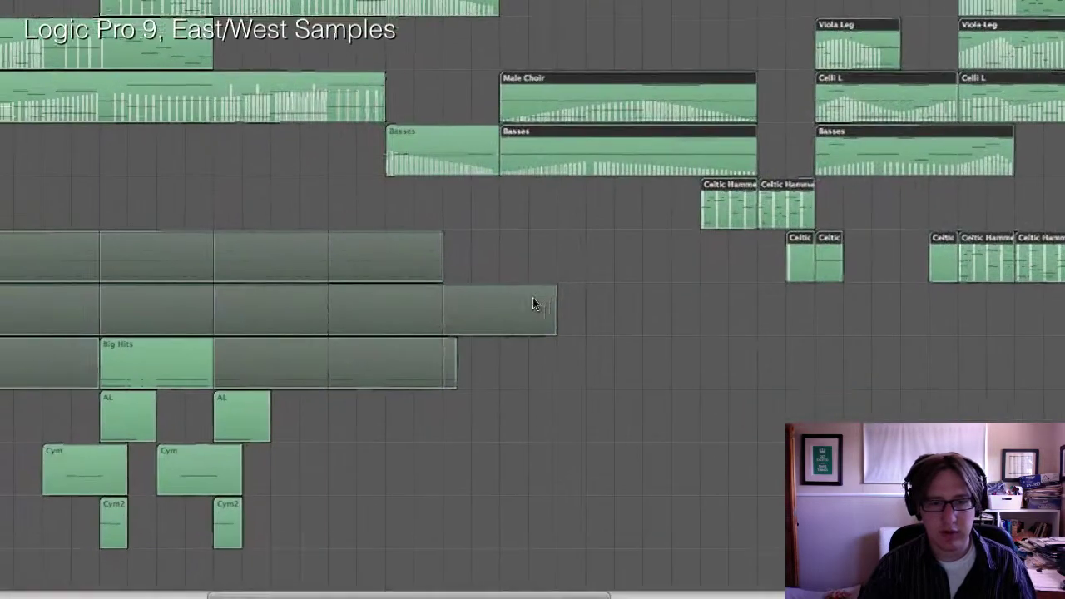
Try extending the looped Perc and Big Hits regions beneath the pasted section to about its end at bar 77.
{"action": "left_click_drag", "start_coordinate": [555, 298], "coordinate": [1064, 304]}
{"action": "left_click_drag", "start_coordinate": [381, 271], "coordinate": [1029, 280]}
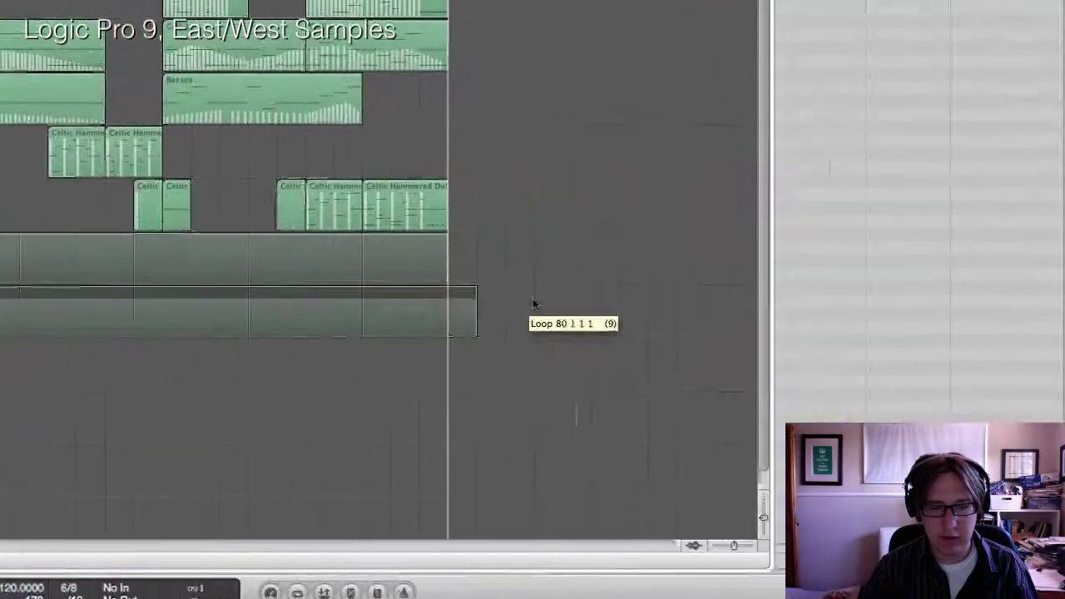
{"action": "left_click_drag", "start_coordinate": [532, 302], "coordinate": [533, 302]}
Play through the transition at bar 56 and examine how the pasted choir, string and dulcimer section works as a continuation.
{"action": "left_click", "coordinate": [533, 110]}
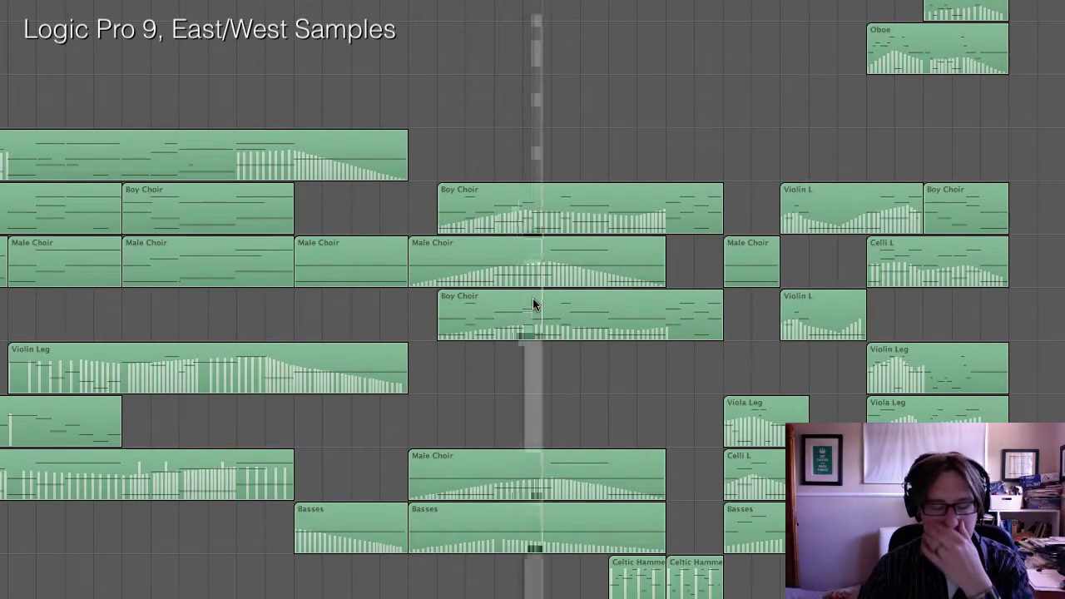
{"action": "scroll", "coordinate": [533, 299], "scroll_direction": "right", "scroll_amount": 2}
{"action": "scroll", "coordinate": [533, 299], "scroll_direction": "down", "scroll_amount": 1}
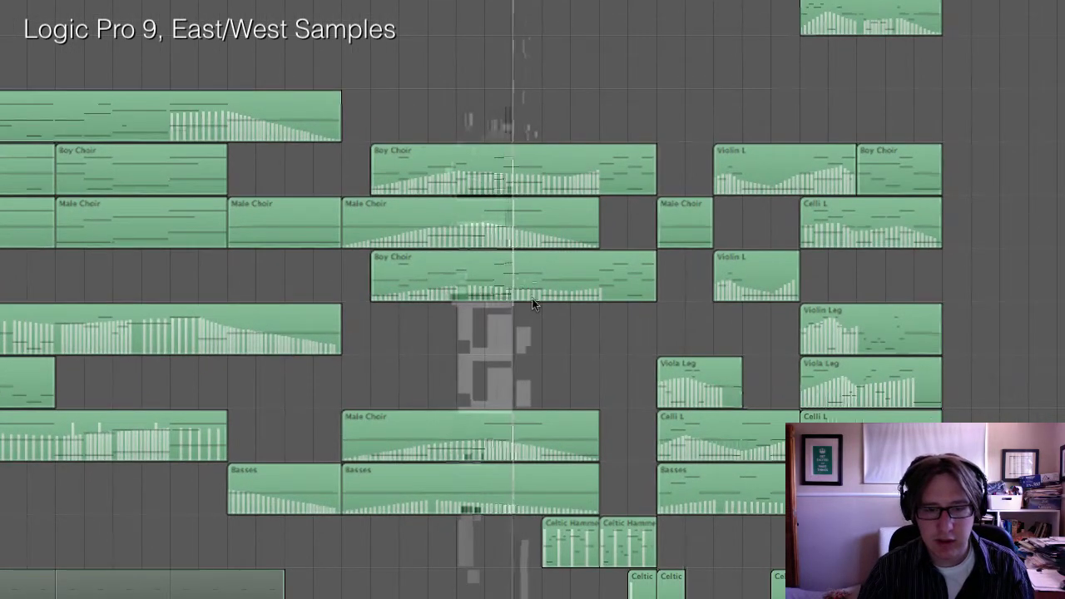
{"action": "scroll", "coordinate": [534, 305], "scroll_direction": "right", "scroll_amount": 5}
{"action": "scroll", "coordinate": [534, 305], "scroll_direction": "left", "scroll_amount": 3}
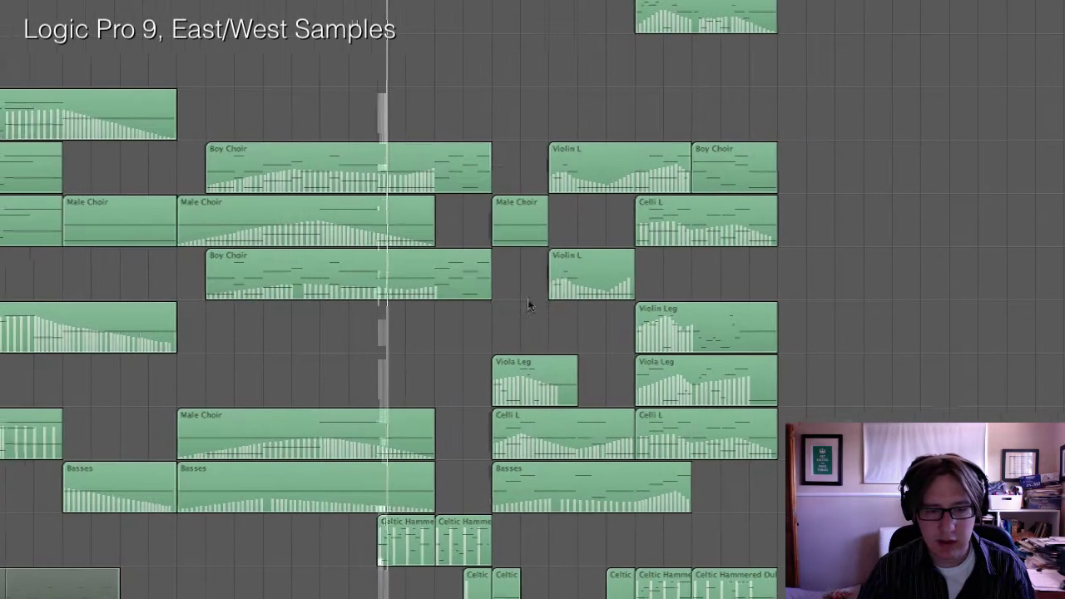
{"action": "scroll", "coordinate": [533, 305], "scroll_direction": "down", "scroll_amount": 1}
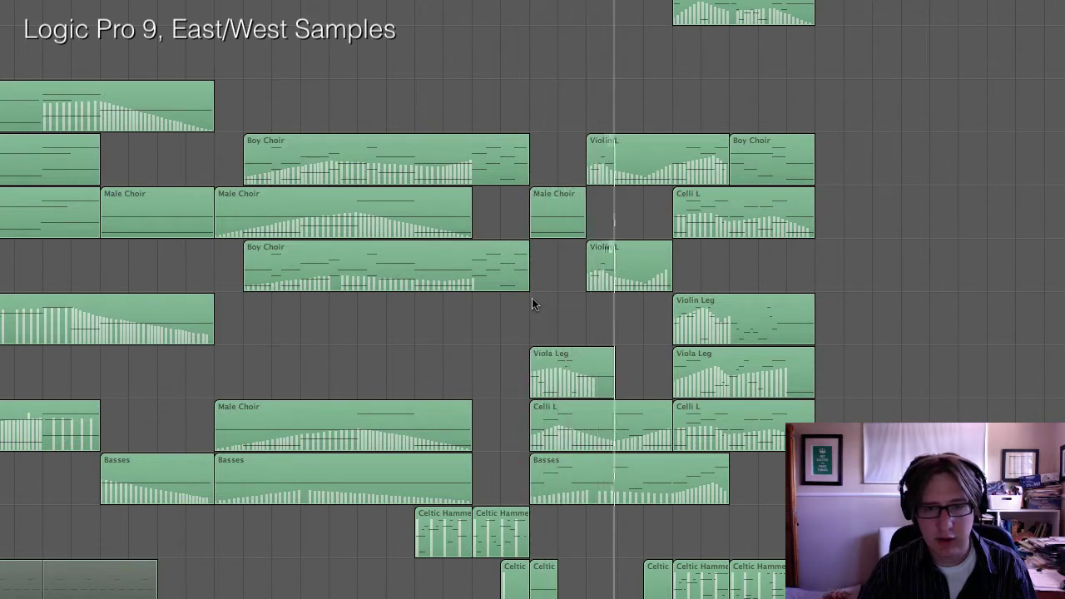
{"action": "scroll", "coordinate": [534, 304], "scroll_direction": "right", "scroll_amount": 5}
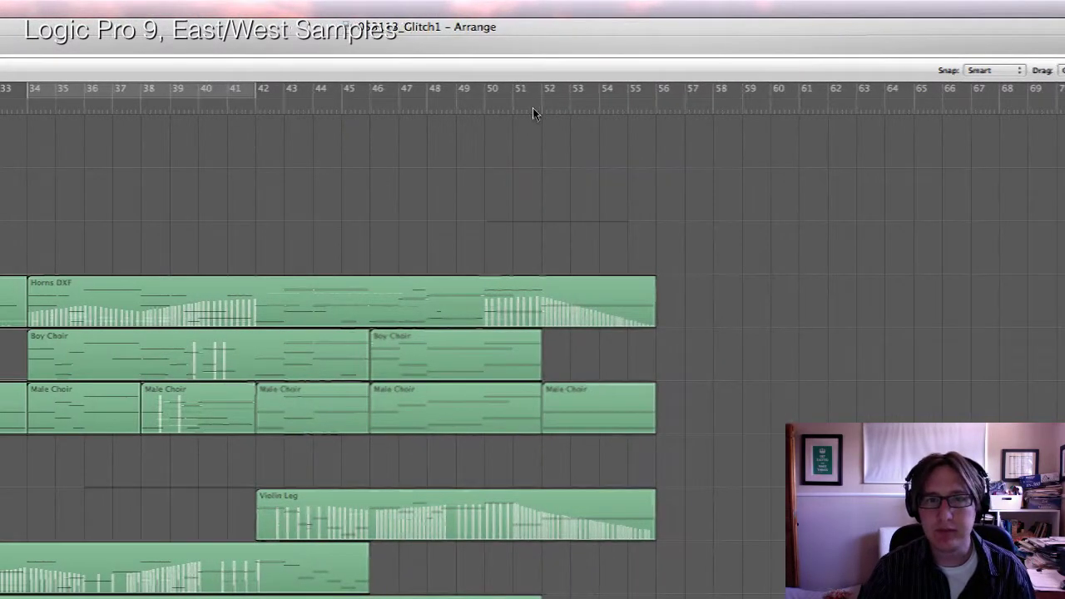
Play from just before bar 52, extend the looped Big Hits region to about bar 66, and adjust the Perc loop's end.
{"action": "left_click", "coordinate": [533, 107]}
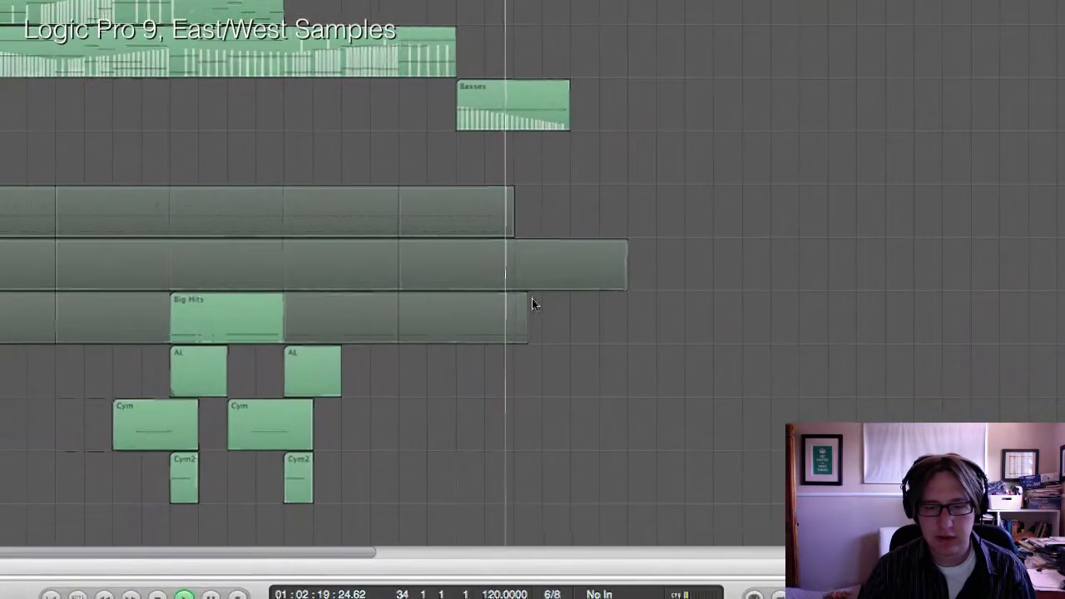
{"action": "left_click_drag", "start_coordinate": [398, 343], "coordinate": [739, 357]}
{"action": "left_click_drag", "start_coordinate": [528, 299], "coordinate": [516, 299]}
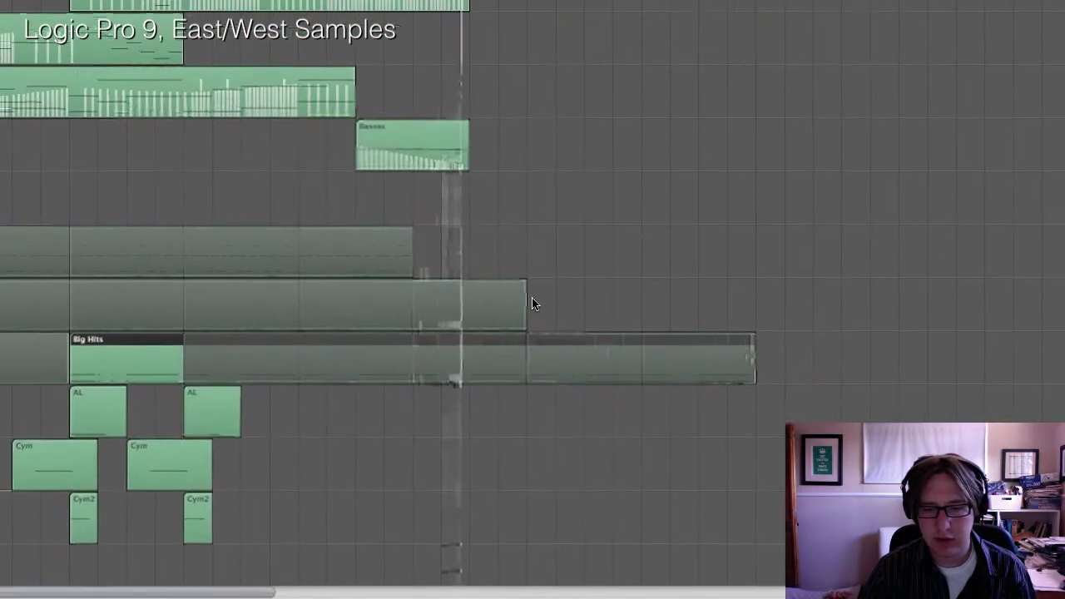
{"action": "left_click_drag", "start_coordinate": [284, 233], "coordinate": [289, 233]}
{"action": "left_click_drag", "start_coordinate": [536, 305], "coordinate": [533, 302]}
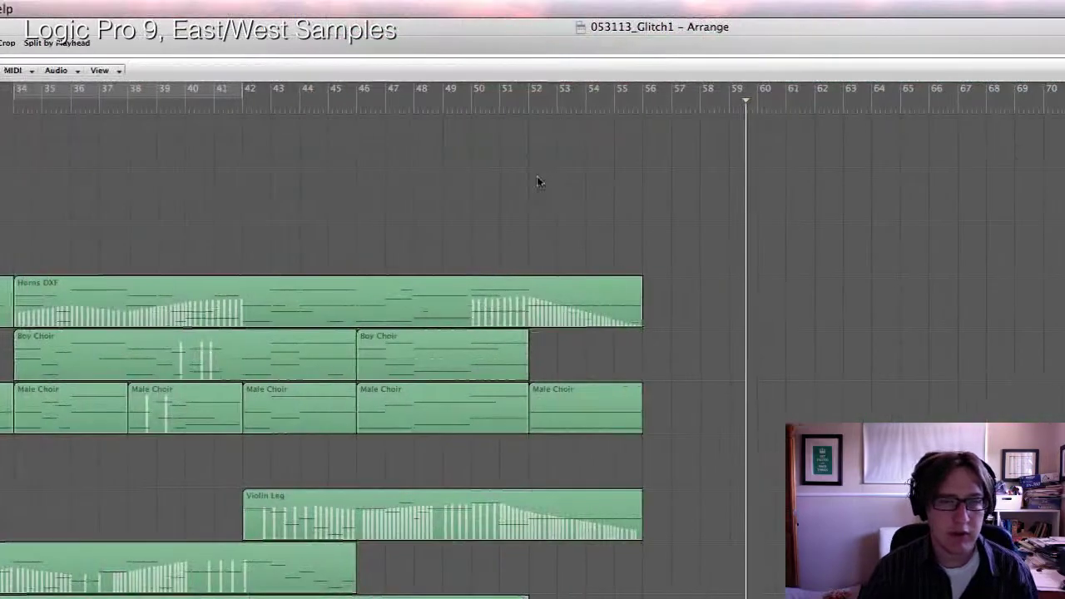
Replay the orchestral ending and the percussion loops several times from around bars 51 to 54 to audition ideas for the continuation.
{"action": "left_click", "coordinate": [602, 110]}
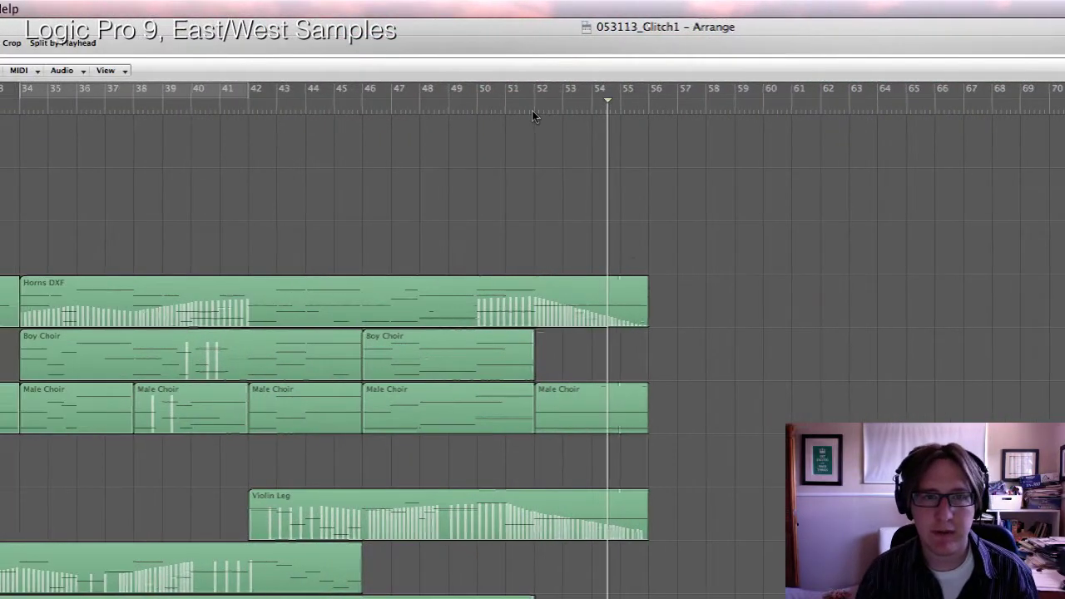
{"action": "left_click", "coordinate": [524, 109]}
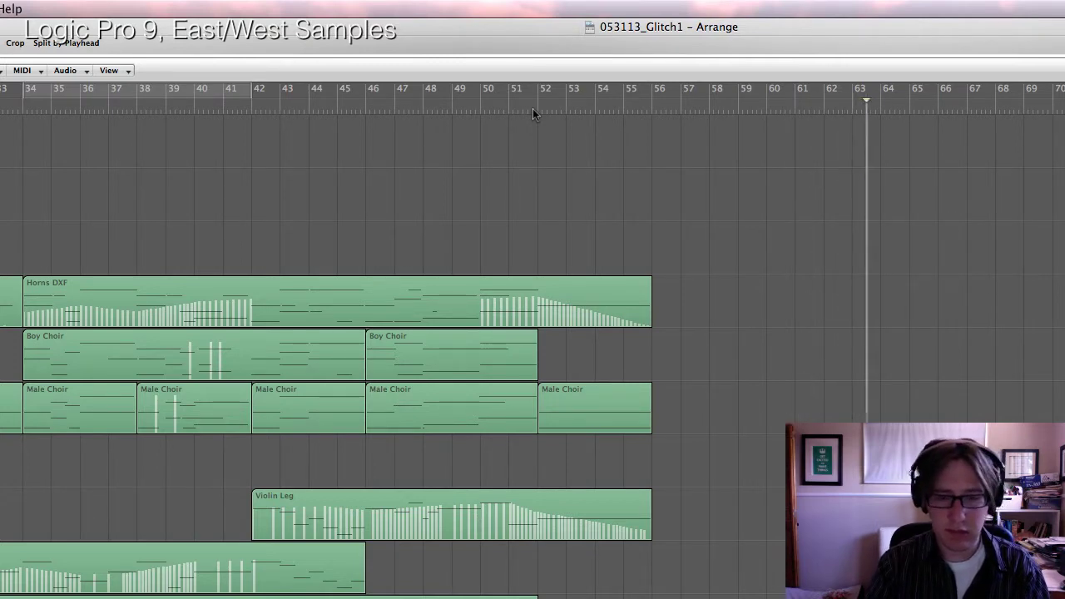
{"action": "left_click", "coordinate": [533, 108]}
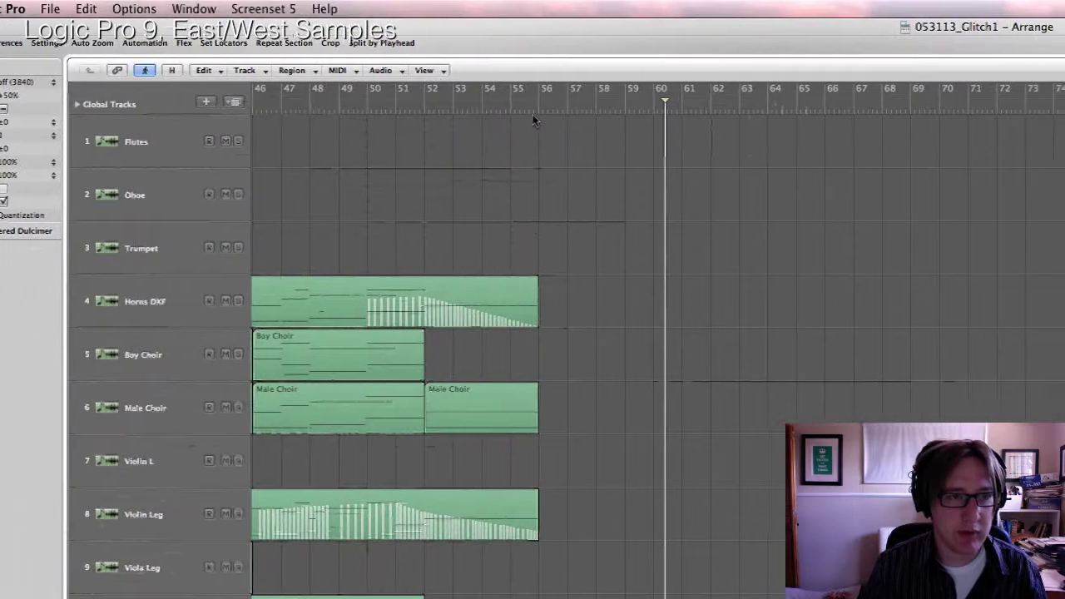
{"action": "left_click", "coordinate": [507, 107]}
{"action": "key", "text": "space"}
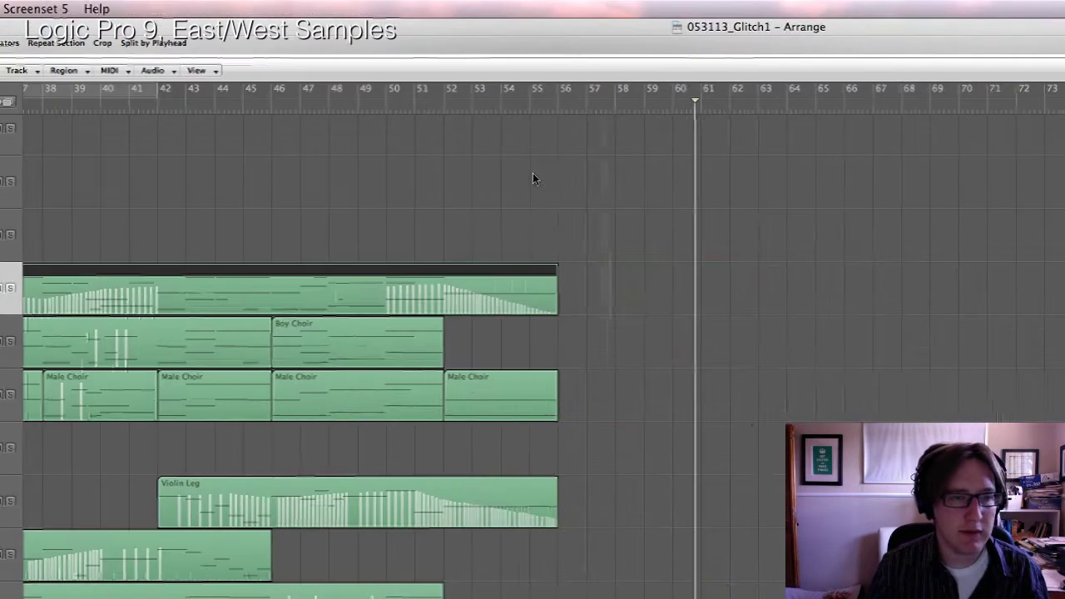
{"action": "left_click", "coordinate": [442, 109]}
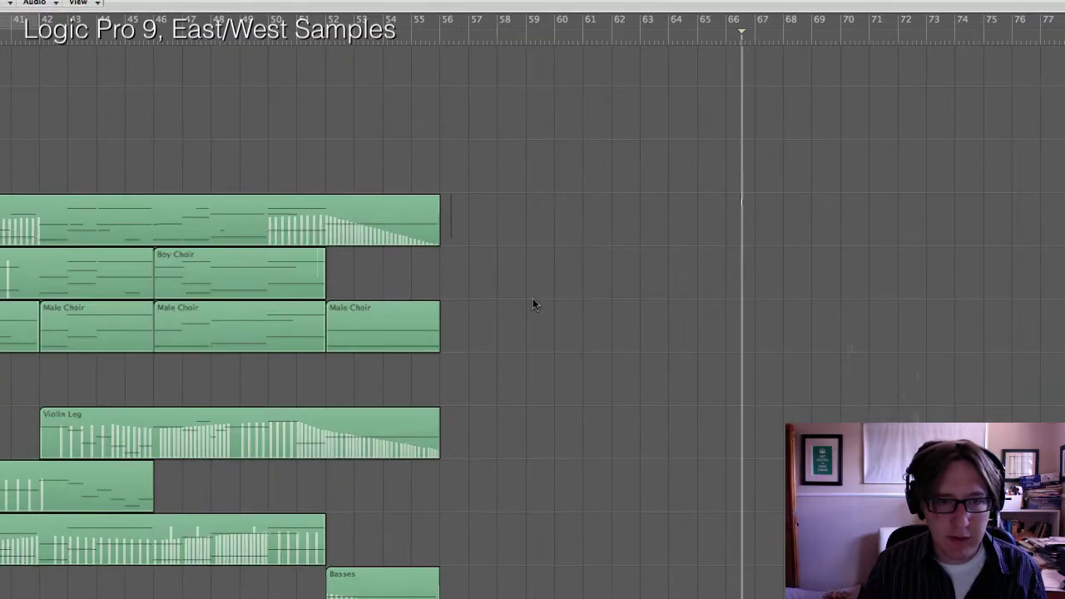
{"action": "key", "text": "space"}
Create one software instrument track below Violin L and name it Violin S.
{"action": "scroll", "coordinate": [539, 308], "scroll_direction": "left", "scroll_amount": 3}
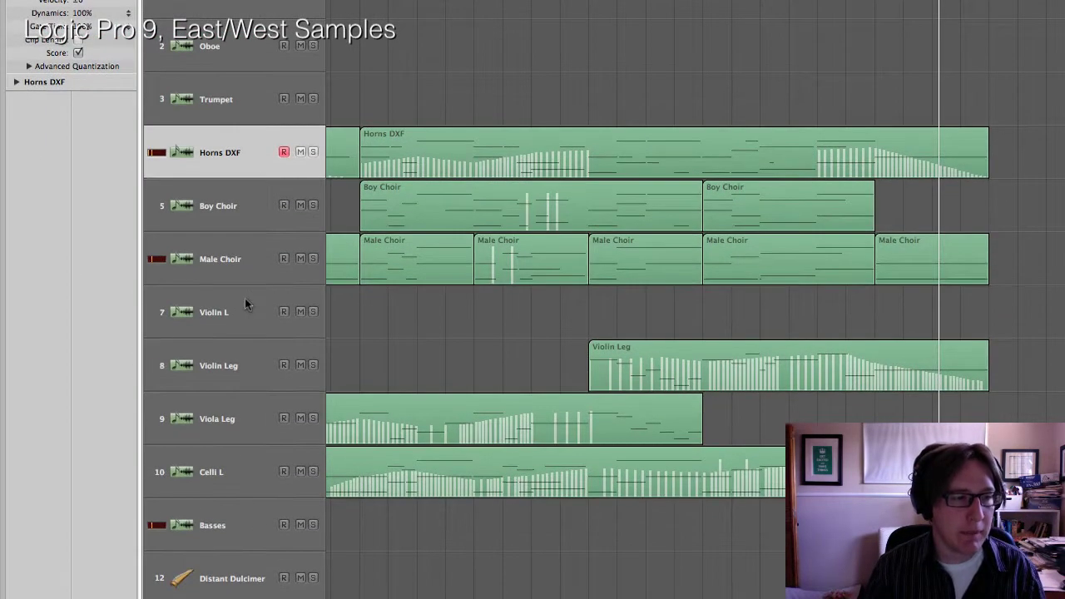
{"action": "left_click", "coordinate": [243, 306]}
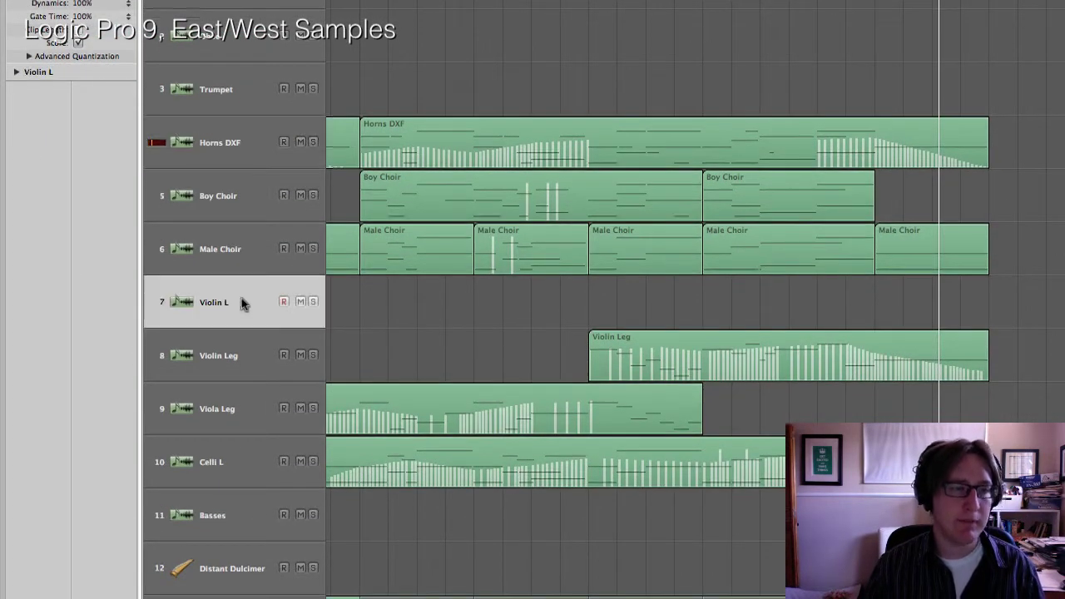
{"action": "left_click", "coordinate": [282, 104]}
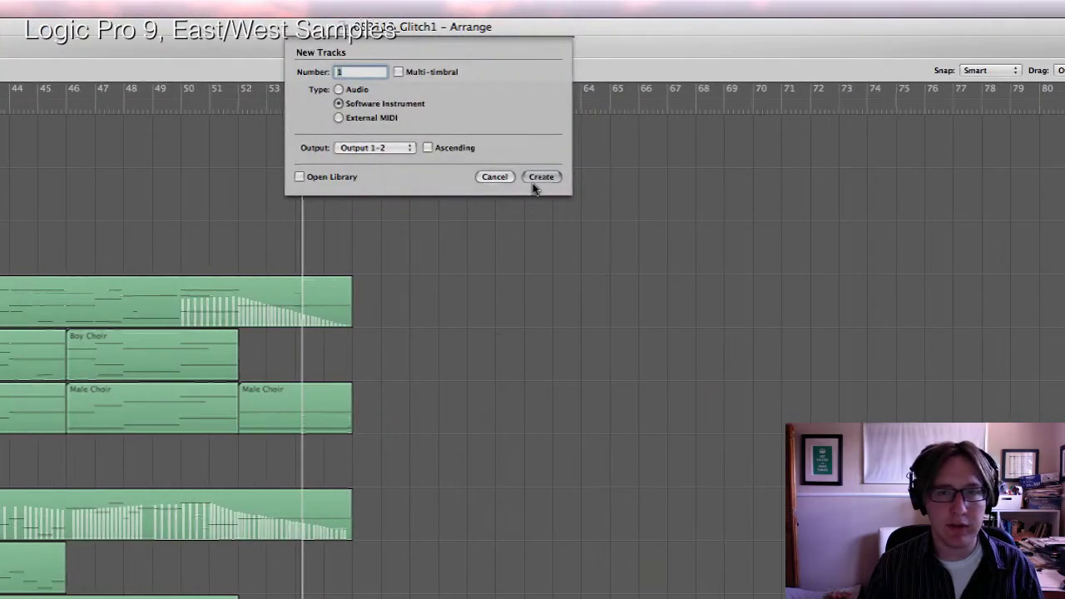
{"action": "left_click", "coordinate": [538, 181]}
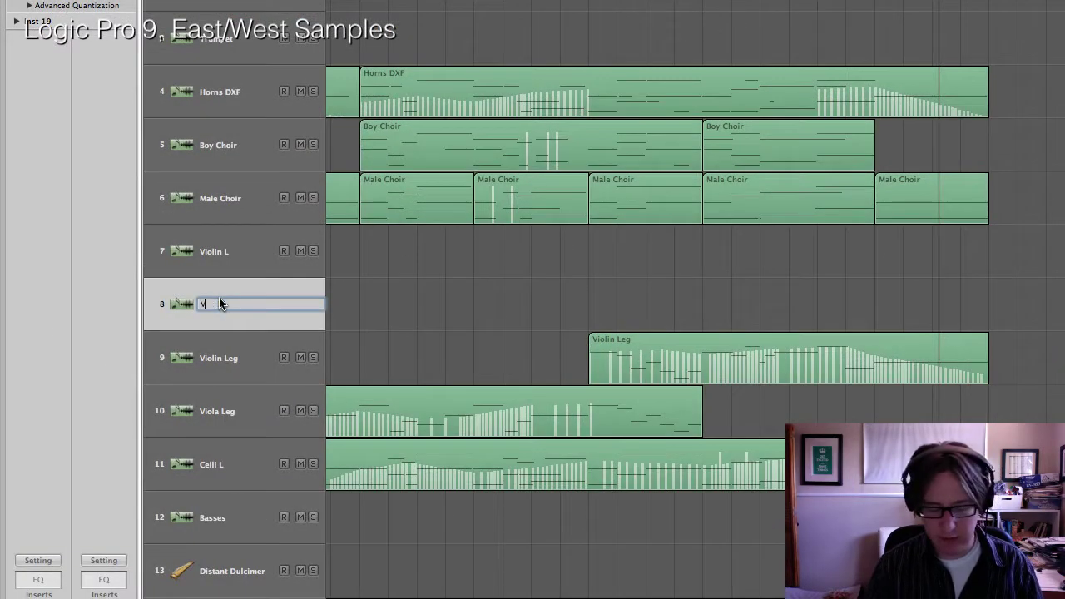
{"action": "type", "text": "n S"}
{"action": "key", "text": "Return"}
Insert the EastWest Play instrument on the Violin S channel in the Mixer.
{"action": "key", "text": "x"}
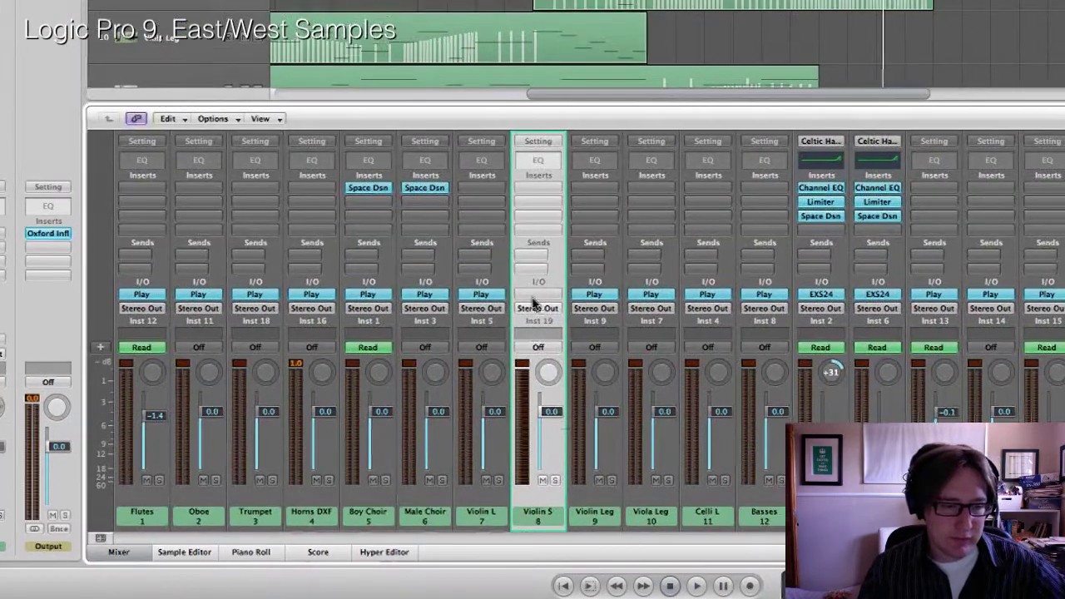
{"action": "left_click", "coordinate": [593, 279]}
{"action": "mouse_move", "coordinate": [652, 532]}
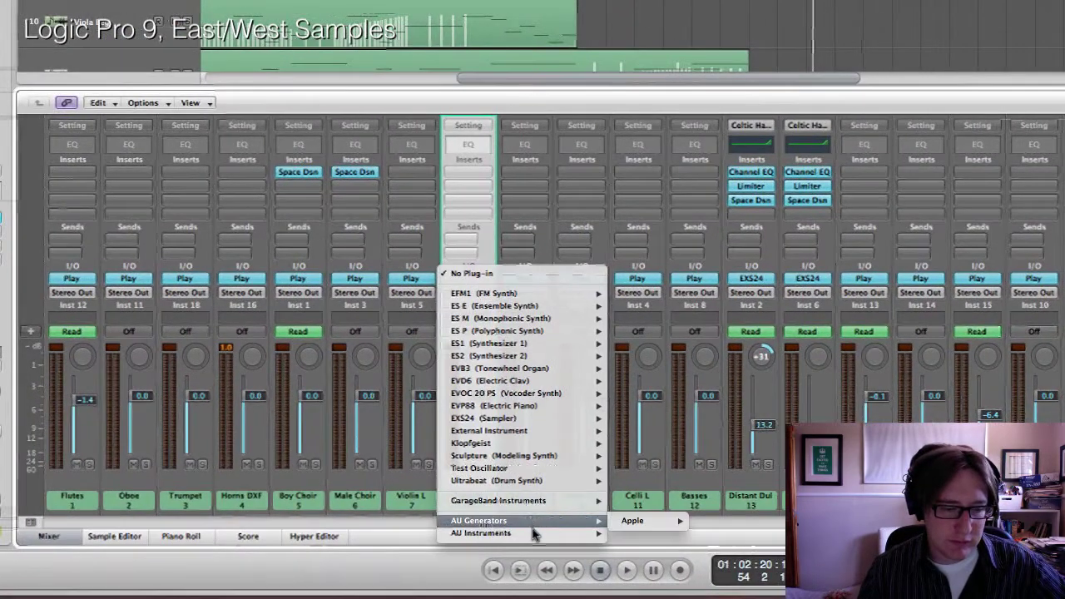
{"action": "mouse_move", "coordinate": [817, 547]}
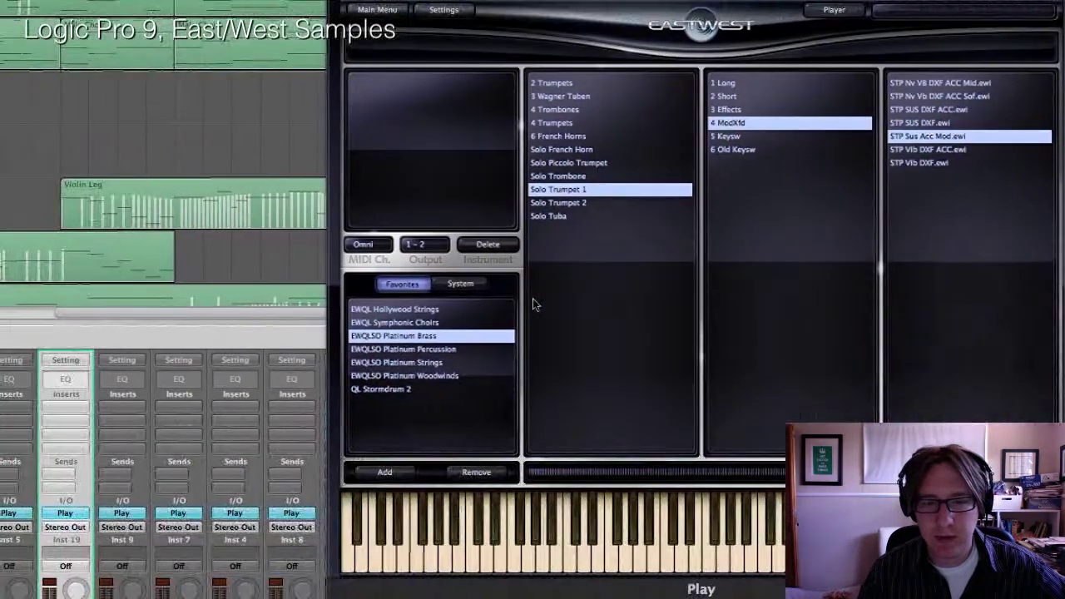
Load 1st Violins Staccatissimo RRx9 from the EWQL Hollywood Strings 03 Short Tight category, show the player view, and close the instrument window.
{"action": "left_click", "coordinate": [152, 482]}
{"action": "left_click", "coordinate": [703, 68]}
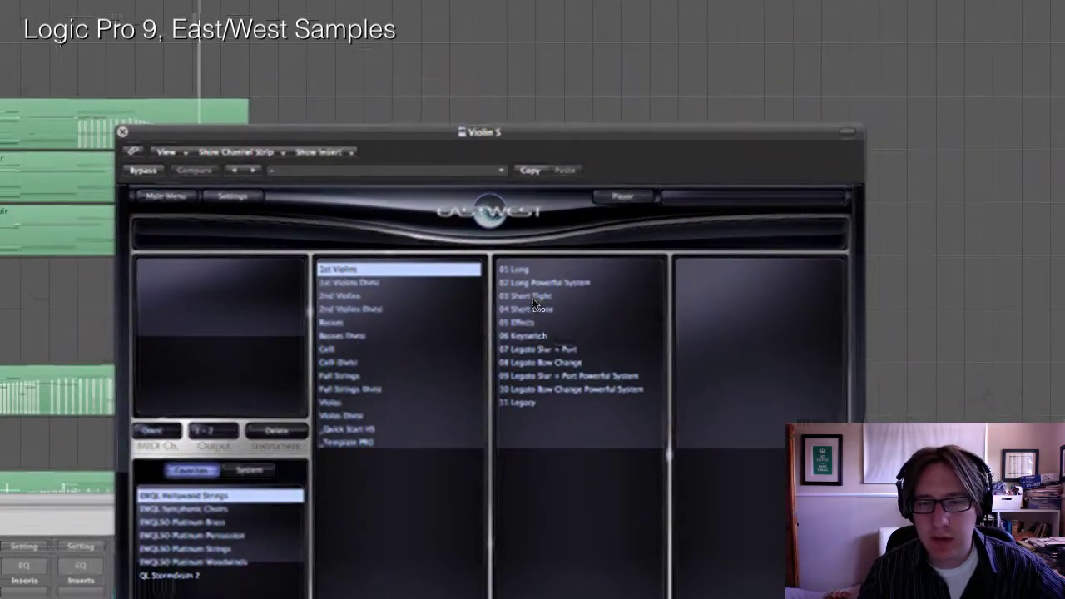
{"action": "left_click", "coordinate": [642, 323]}
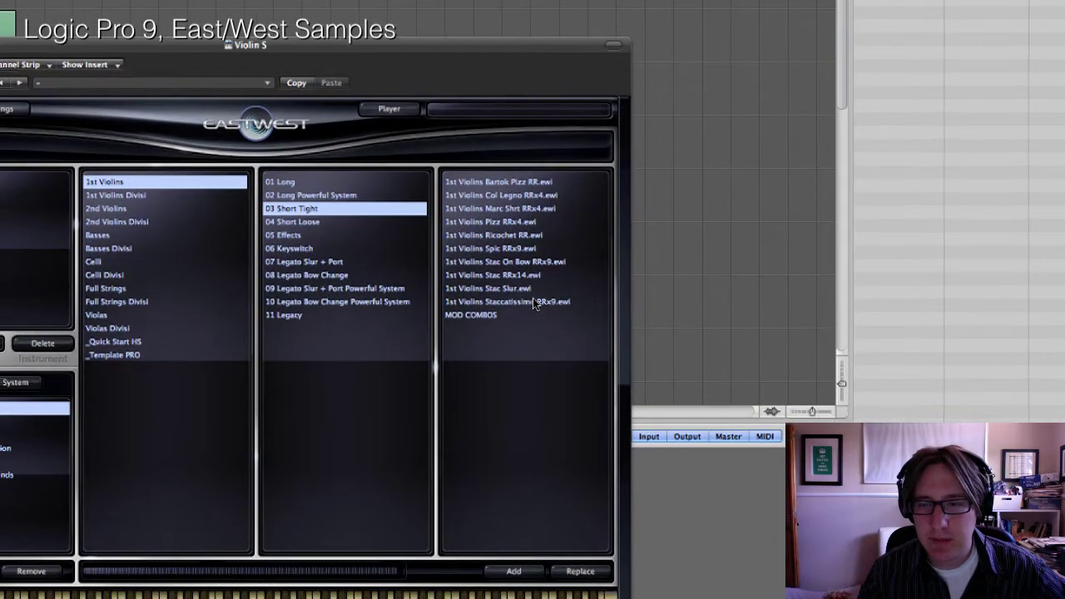
{"action": "double_click", "coordinate": [519, 319]}
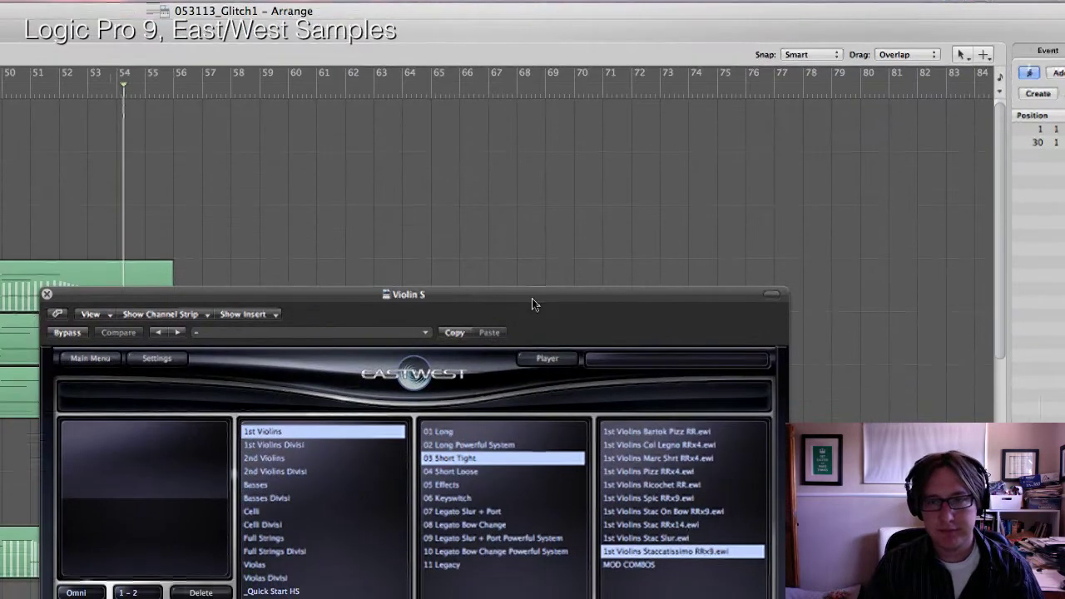
{"action": "left_click_drag", "start_coordinate": [534, 303], "coordinate": [576, 238]}
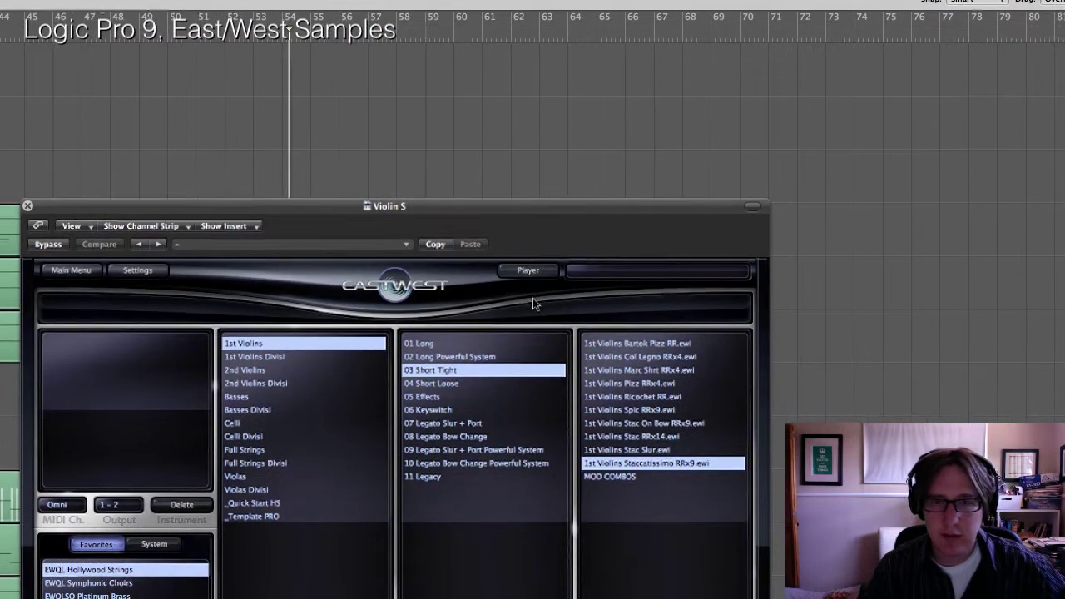
{"action": "left_click", "coordinate": [537, 342]}
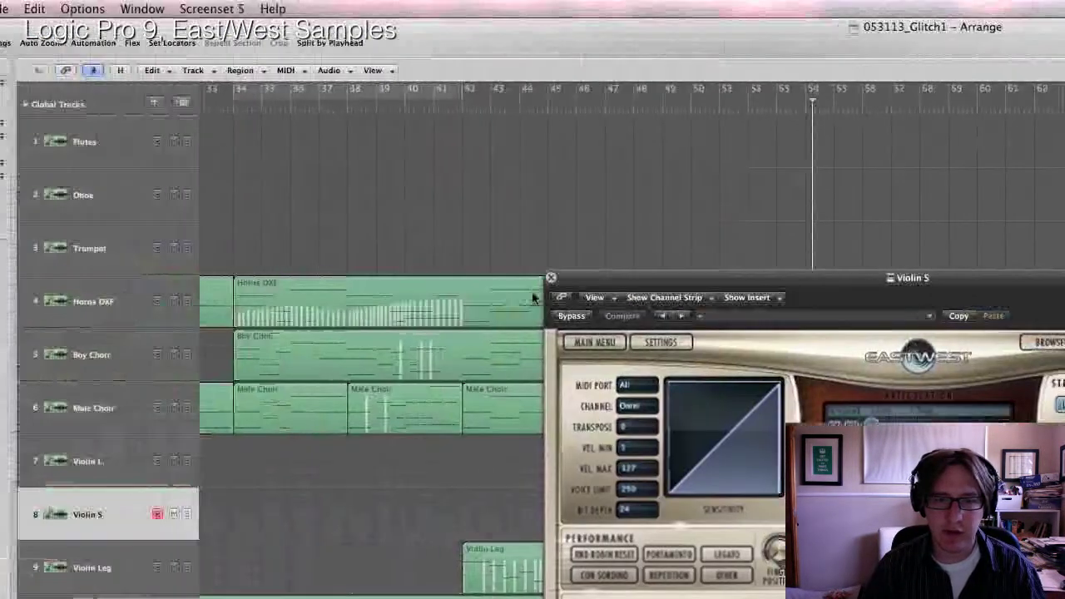
{"action": "left_click", "coordinate": [552, 279]}
Play the arrangement from about bar 51 to audition the short violin sound over the ending, and stop playback.
{"action": "left_click", "coordinate": [725, 111]}
{"action": "key", "text": "space"}
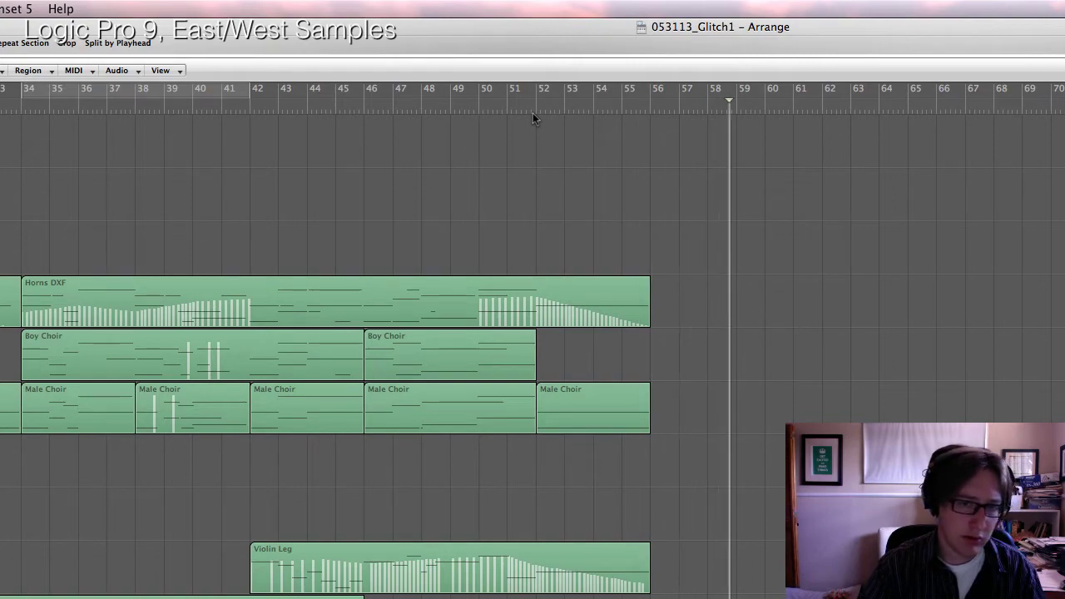
{"action": "key", "text": "space"}
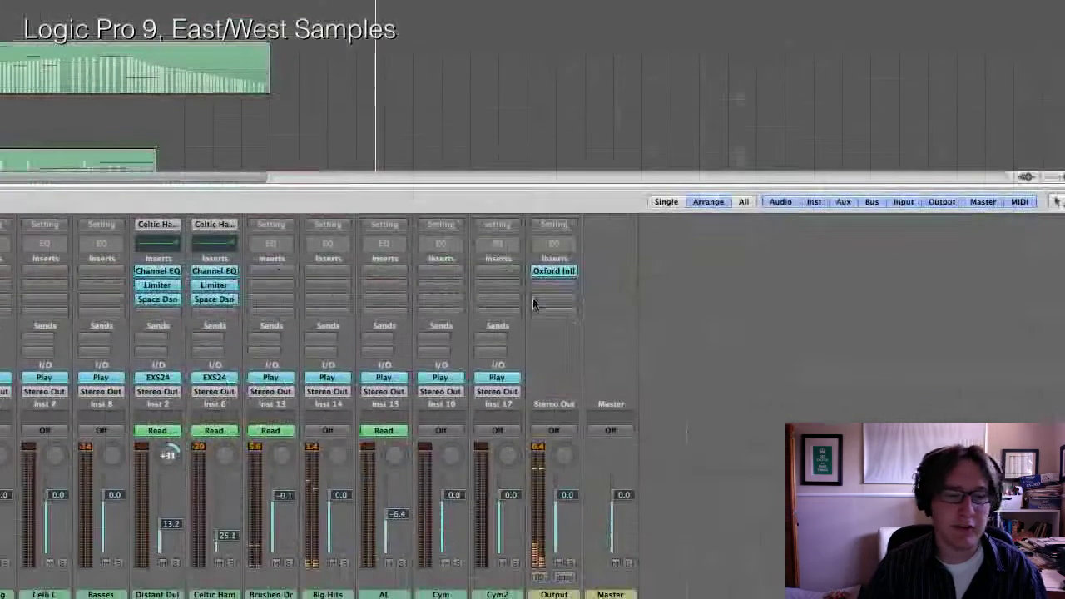
Rename the Violin S track to Viola S and move it below the Viola Leg track.
{"action": "double_click", "coordinate": [236, 298]}
{"action": "type", "text": "Viola S"}
{"action": "key", "text": "Return"}
{"action": "left_click_drag", "start_coordinate": [220, 298], "coordinate": [231, 372]}
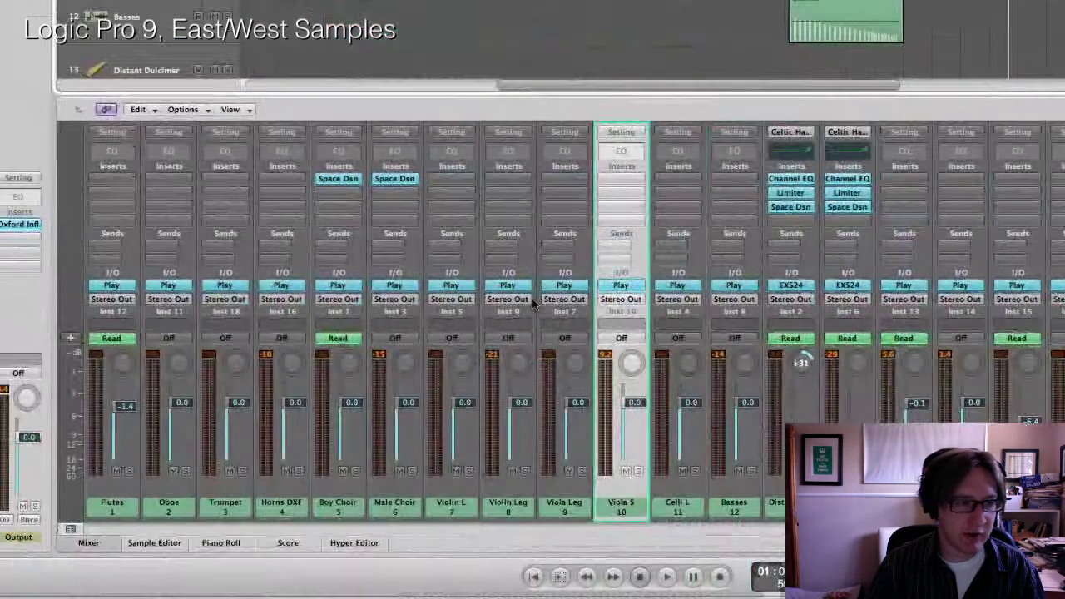
Replace the Viola S instrument's patch with Violas Staccatissimo RRx16 from the Violas 03 Short Tight category.
{"action": "left_click", "coordinate": [621, 286]}
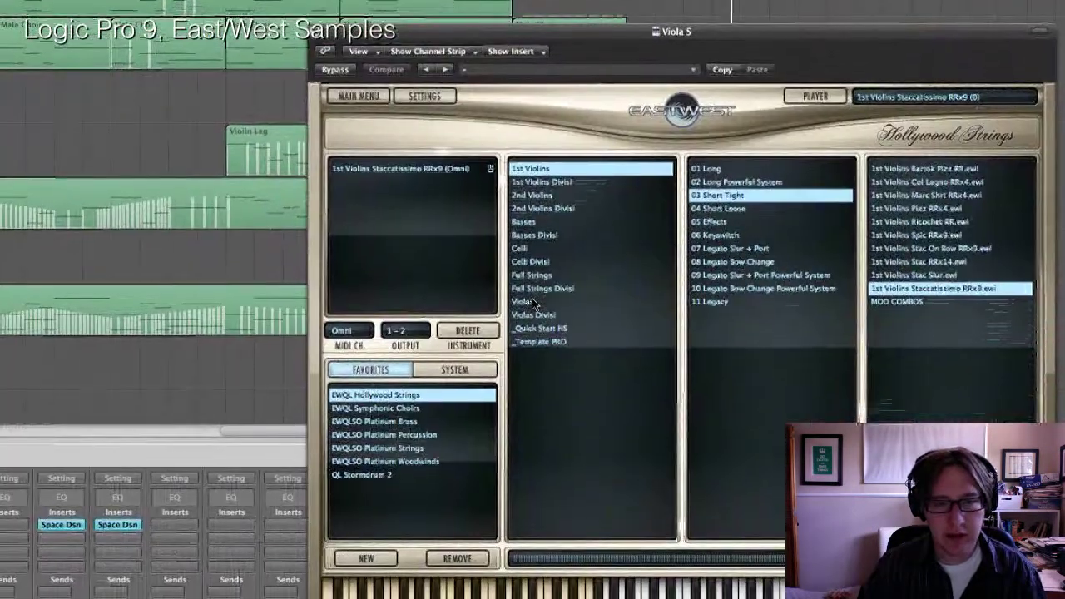
{"action": "left_click", "coordinate": [531, 303]}
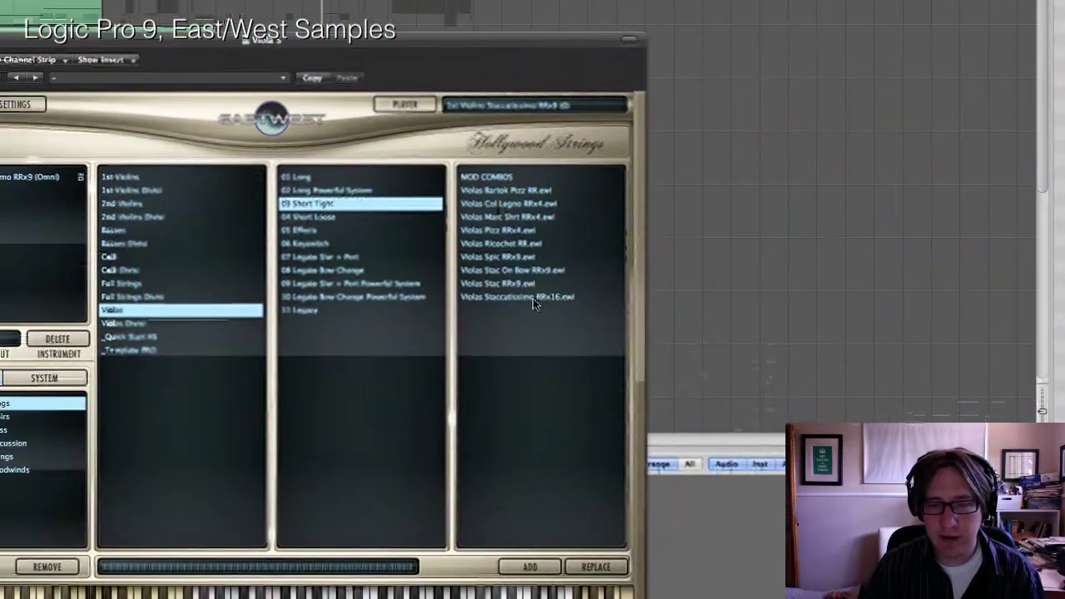
{"action": "double_click", "coordinate": [533, 298]}
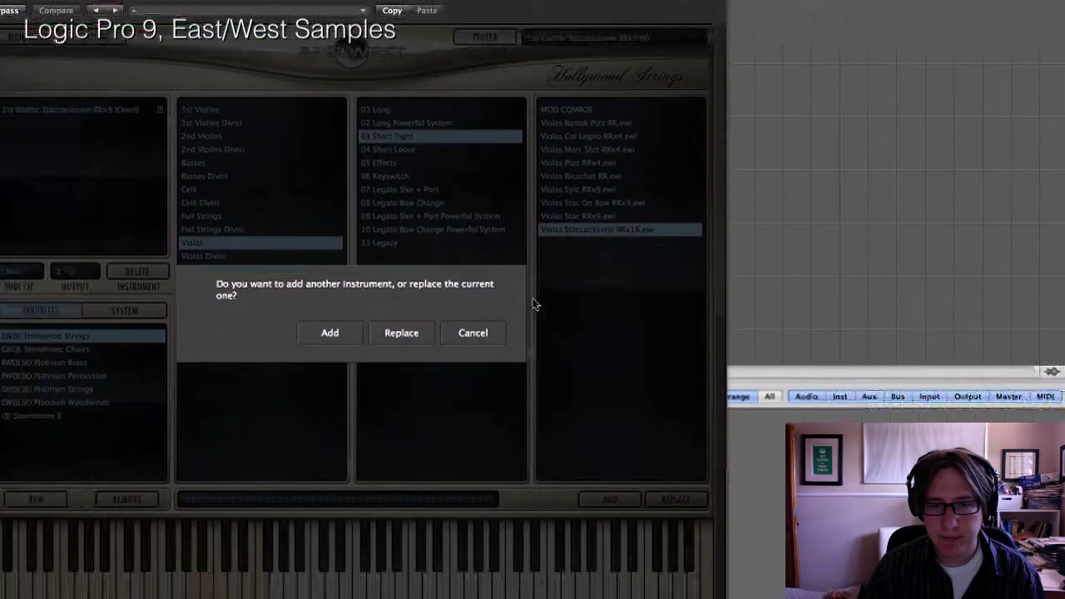
{"action": "left_click", "coordinate": [419, 338]}
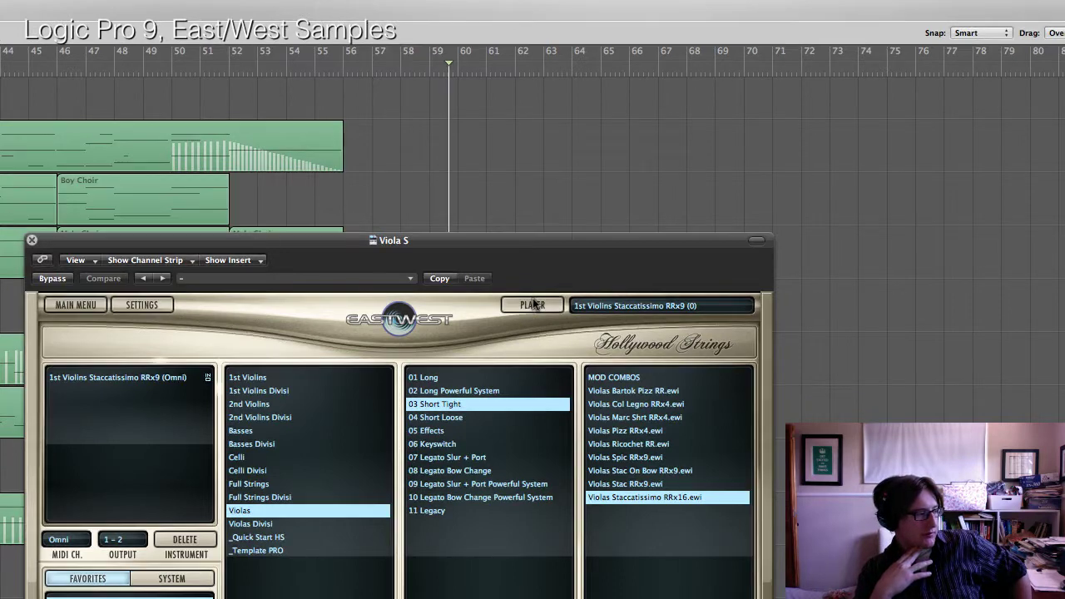
Show the Viola S instrument's player view, switch on its New Hollywood Hall reverb, and close the instrument window.
{"action": "left_click", "coordinate": [533, 305]}
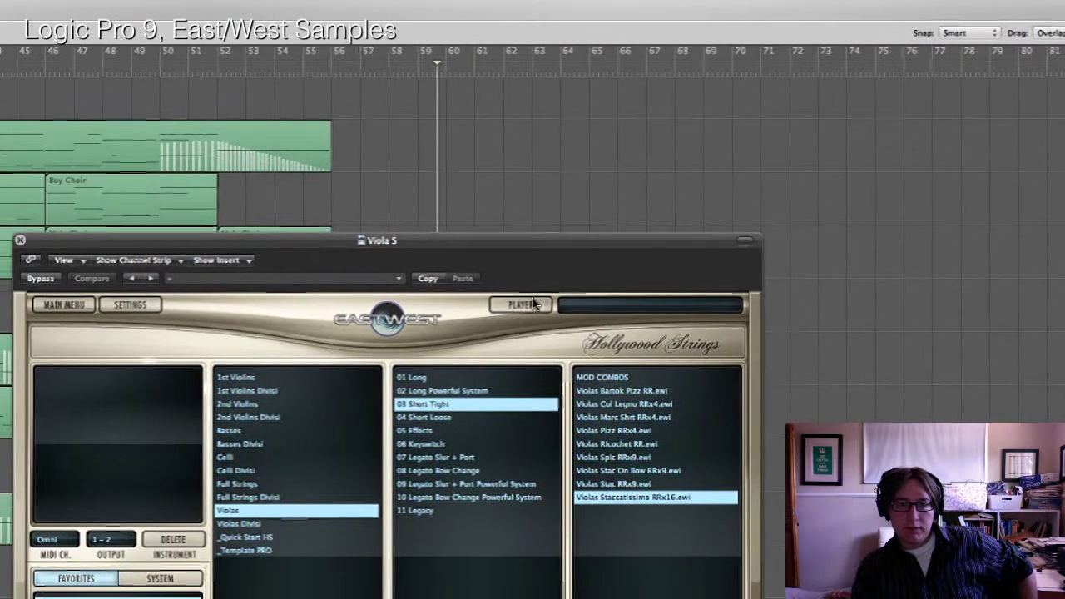
{"action": "left_click", "coordinate": [533, 305]}
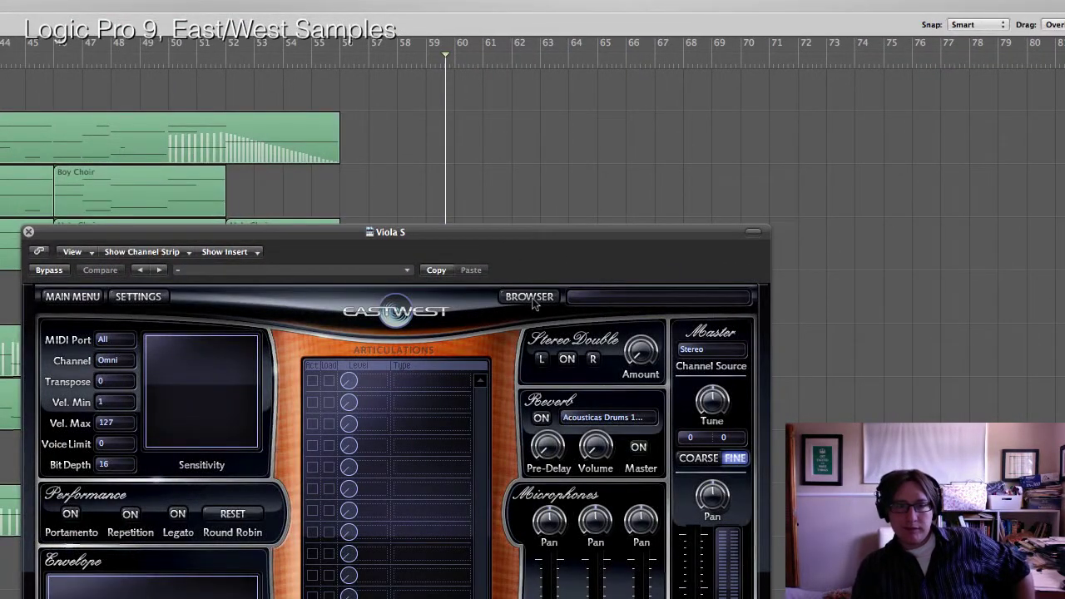
{"action": "left_click", "coordinate": [529, 297]}
{"action": "left_click", "coordinate": [530, 297]}
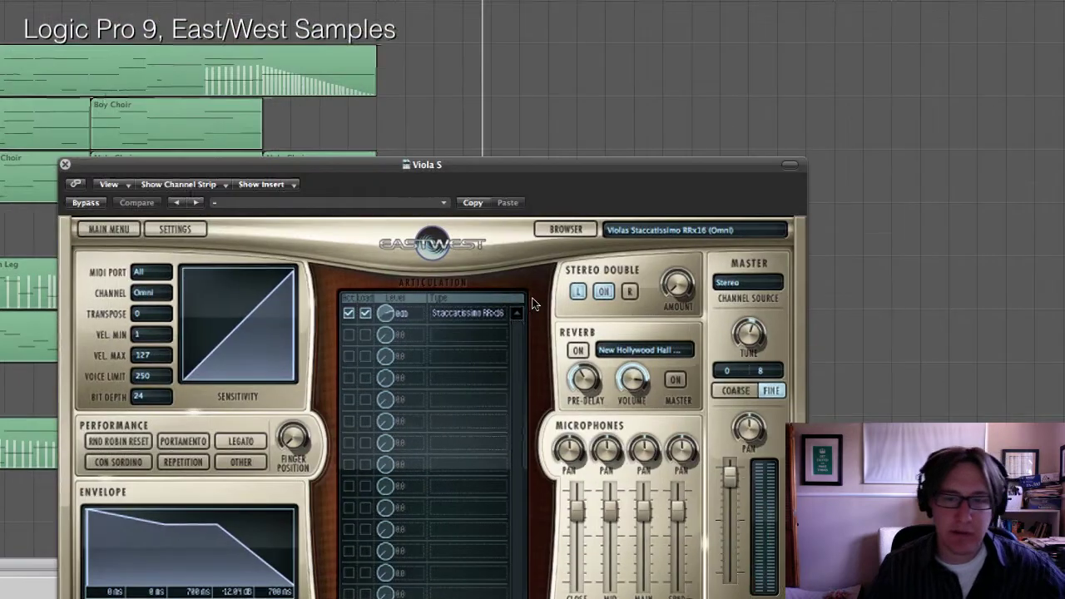
{"action": "left_click", "coordinate": [578, 351]}
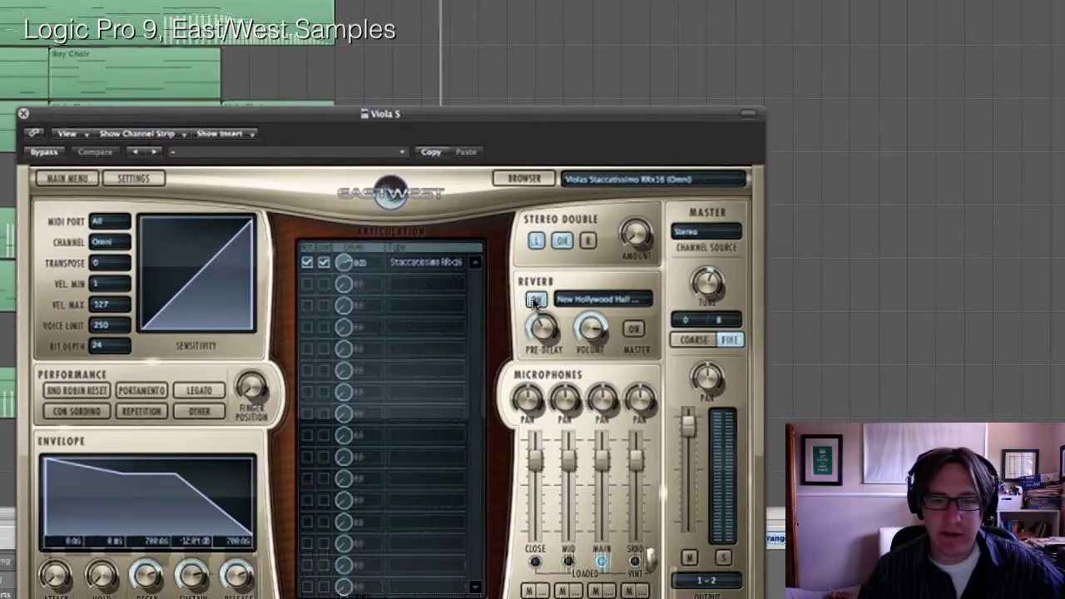
{"action": "left_click", "coordinate": [530, 307]}
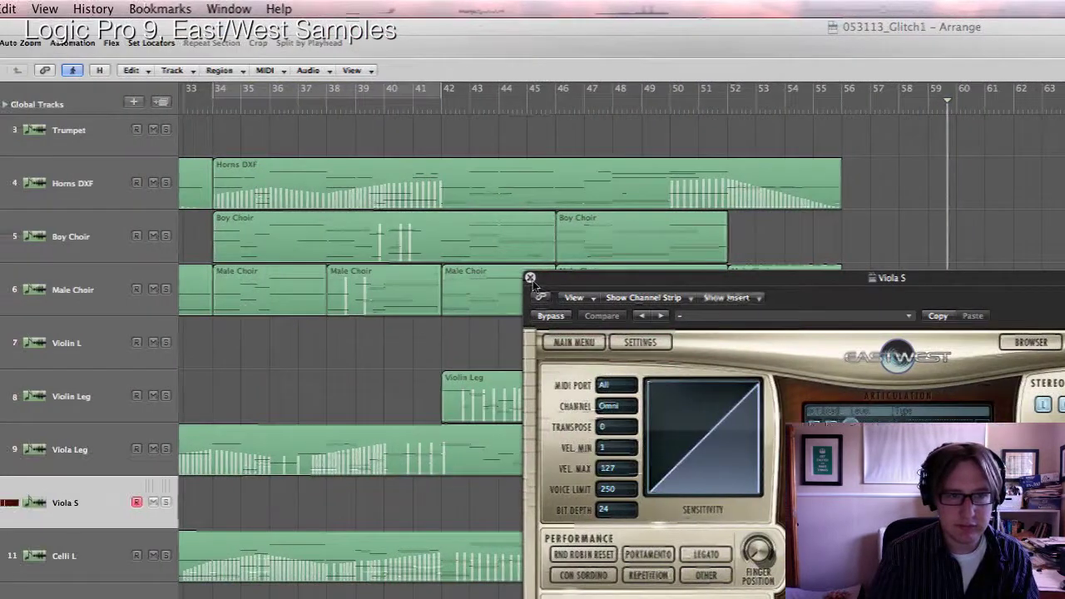
{"action": "left_click", "coordinate": [428, 278]}
Play the ending from about bar 51 to try out the short violas, and record a four-bar Viola S phrase from bar 59.
{"action": "left_click", "coordinate": [630, 108]}
{"action": "key", "text": "space"}
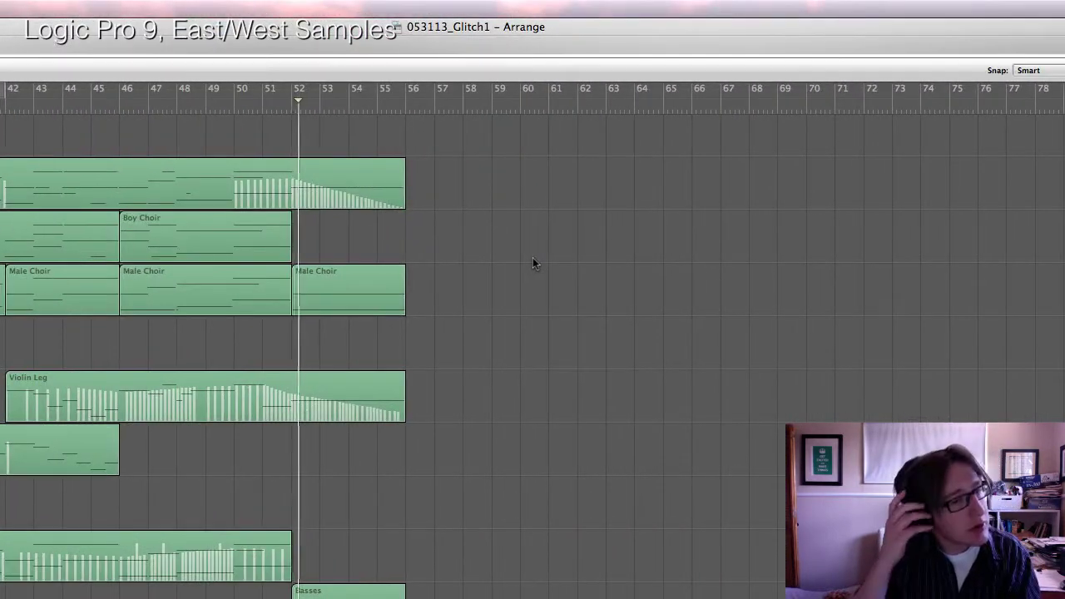
{"action": "scroll", "coordinate": [533, 259], "scroll_direction": "down", "scroll_amount": 7}
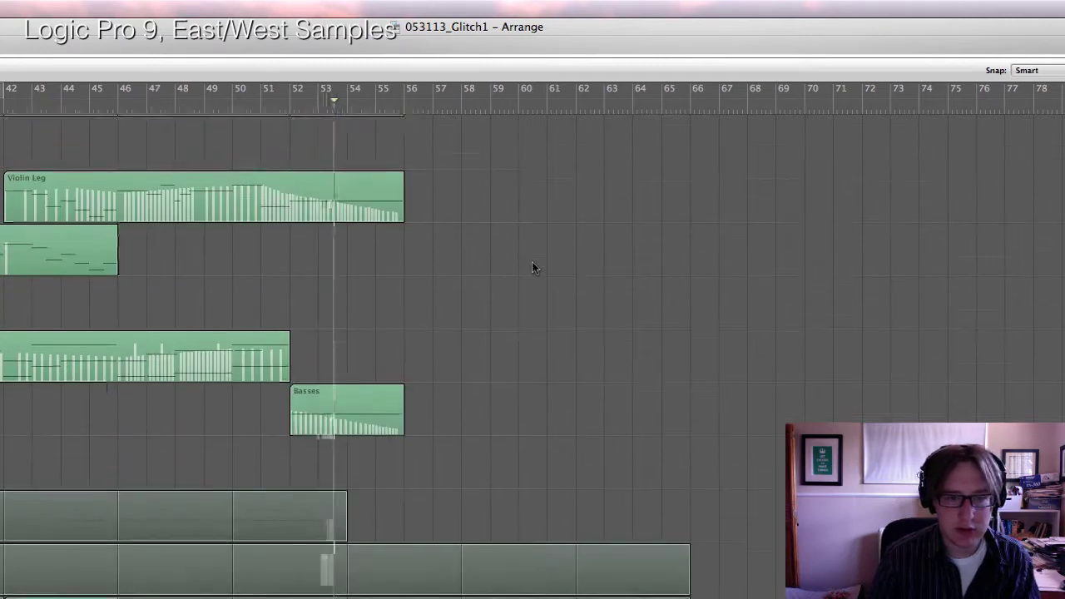
{"action": "left_click", "coordinate": [281, 110]}
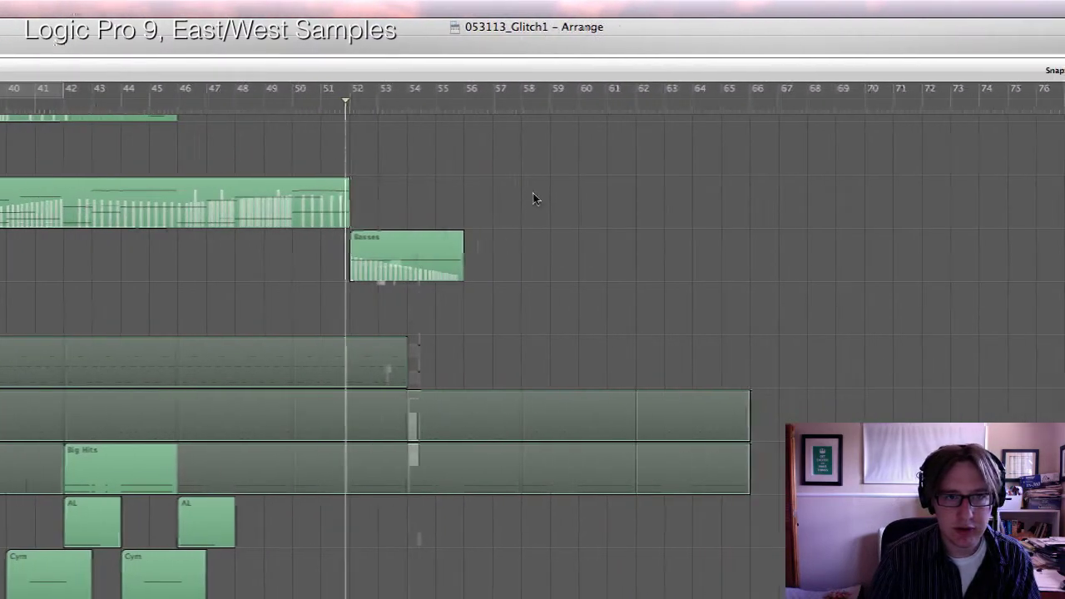
{"action": "scroll", "coordinate": [745, 235], "scroll_direction": "up", "scroll_amount": 2}
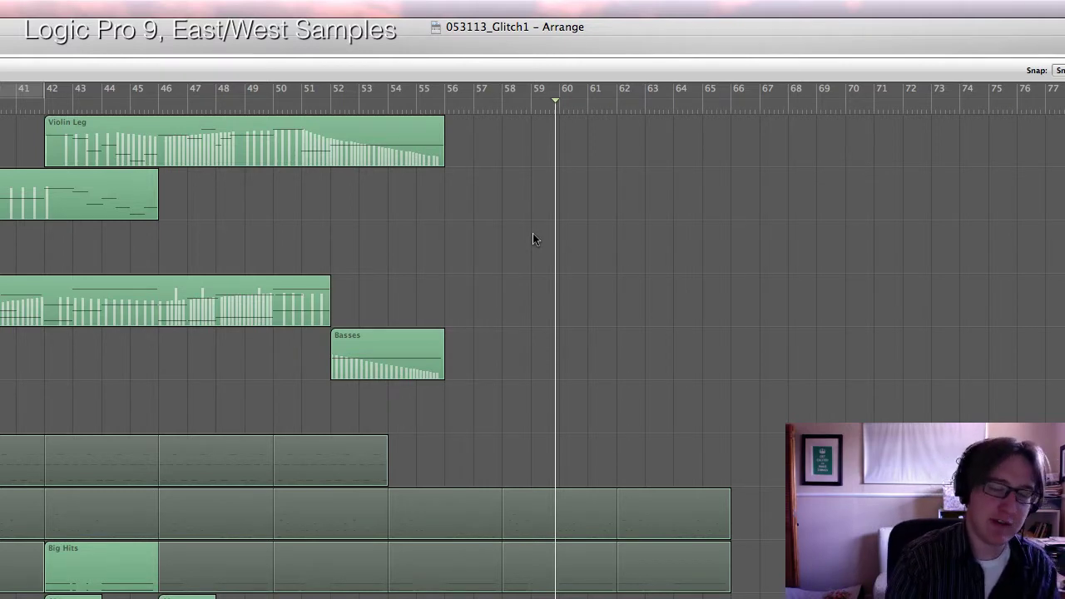
{"action": "key", "text": "r"}
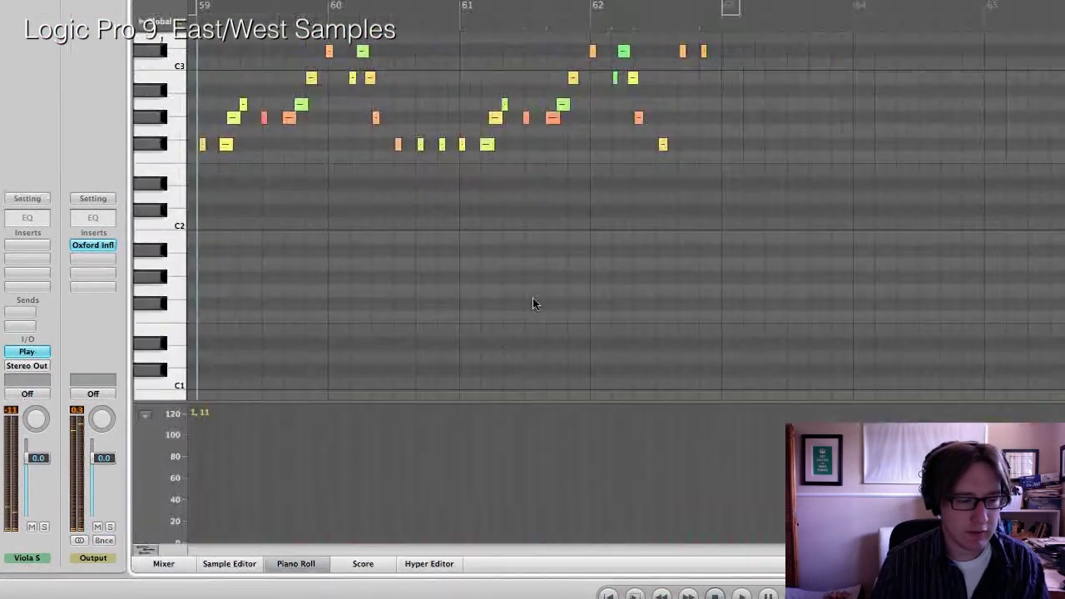
Select all notes of the recorded Viola S phrase and quantize them to 1/24-Note.
{"action": "scroll", "coordinate": [587, 256], "scroll_direction": "up", "scroll_amount": 2}
{"action": "key", "text": "super+a"}
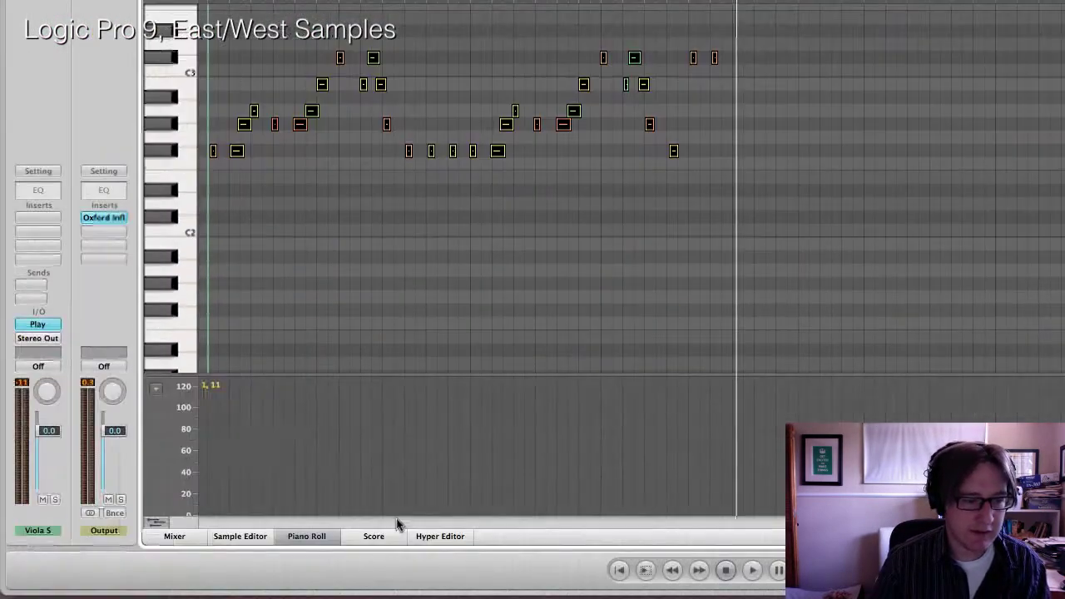
{"action": "left_click", "coordinate": [373, 537]}
{"action": "left_click", "coordinate": [333, 540]}
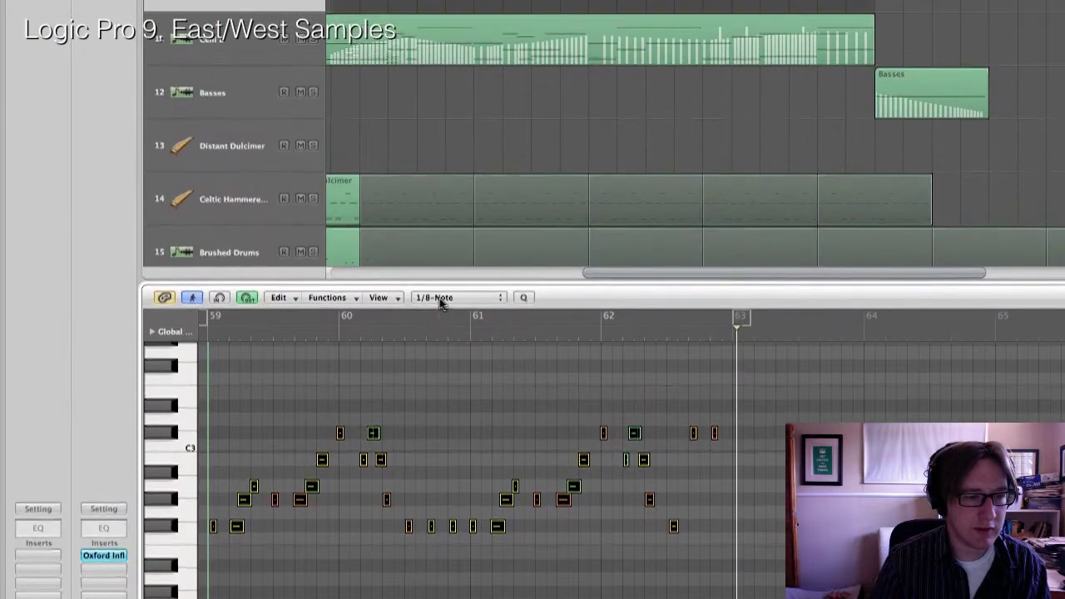
{"action": "left_click", "coordinate": [440, 298]}
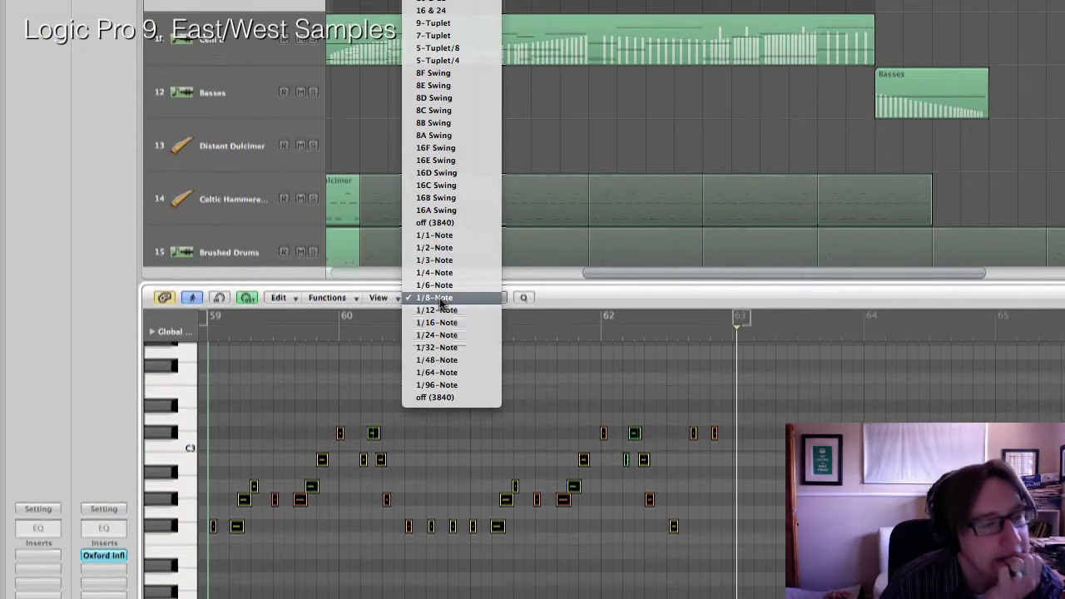
{"action": "left_click", "coordinate": [439, 334]}
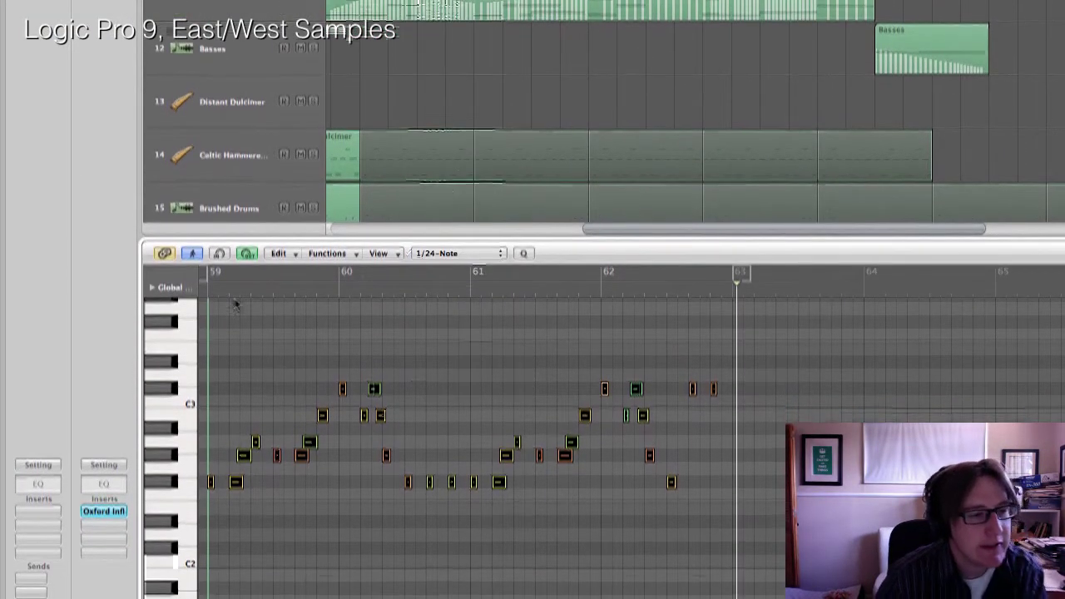
Play back the quantized viola phrase and raise its second-to-last note to F#3.
{"action": "left_click", "coordinate": [204, 290]}
{"action": "key", "text": "space"}
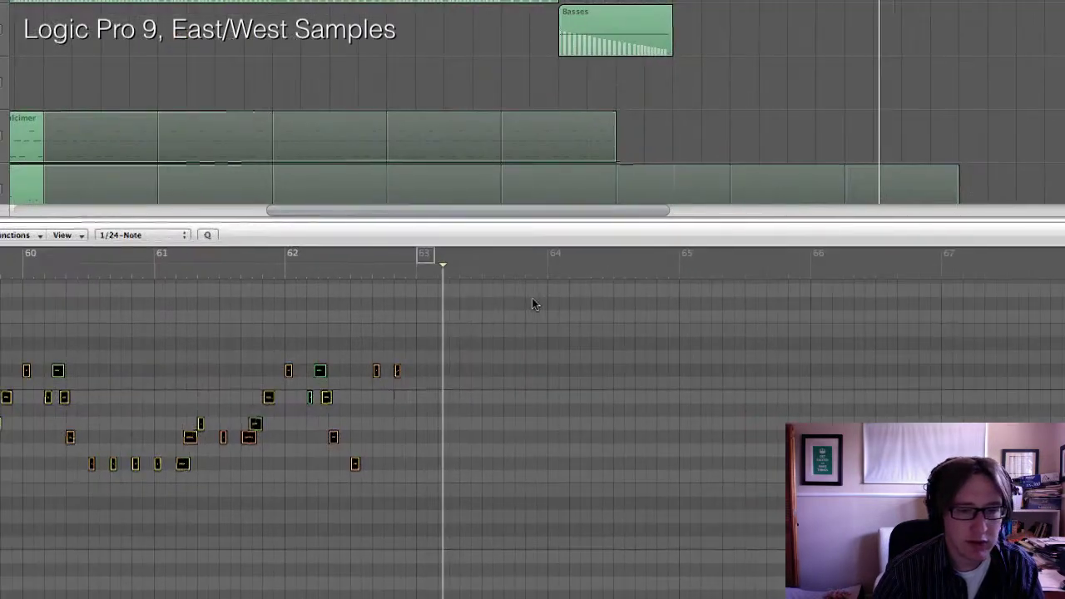
{"action": "left_click_drag", "start_coordinate": [789, 352], "coordinate": [664, 330]}
{"action": "mouse_move", "coordinate": [532, 299]}
{"action": "left_mouse_down"}
{"action": "mouse_move", "coordinate": [560, 299]}
{"action": "mouse_move", "coordinate": [561, 252]}
{"action": "mouse_move", "coordinate": [534, 306]}
{"action": "left_mouse_up"}
{"action": "left_click", "coordinate": [570, 314]}
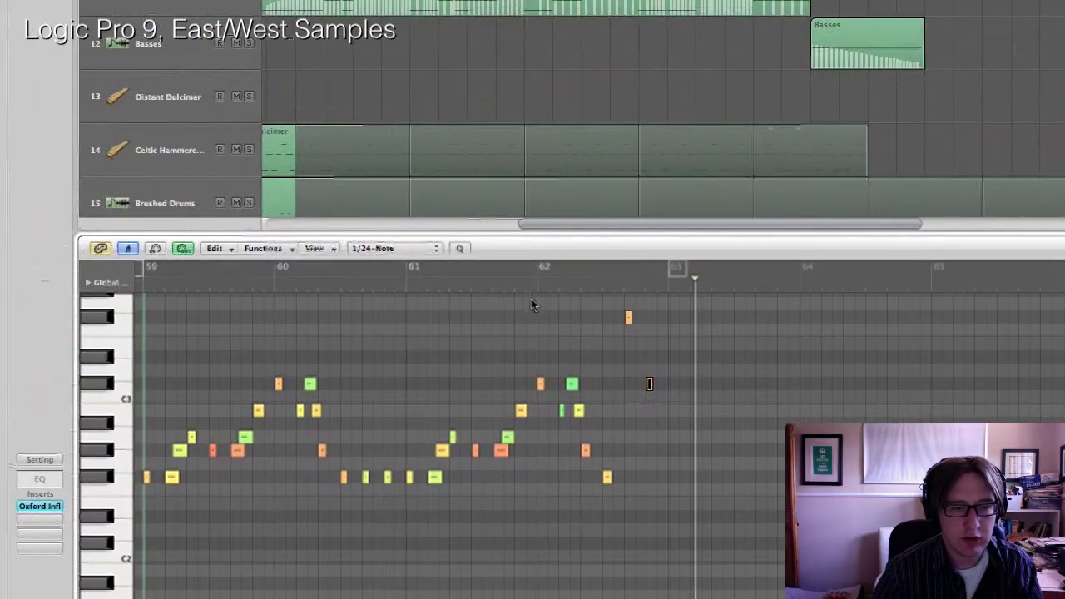
Play the viola phrase from bar 62 to check its ending, stop playback, and close the note editor.
{"action": "double_click", "coordinate": [529, 286]}
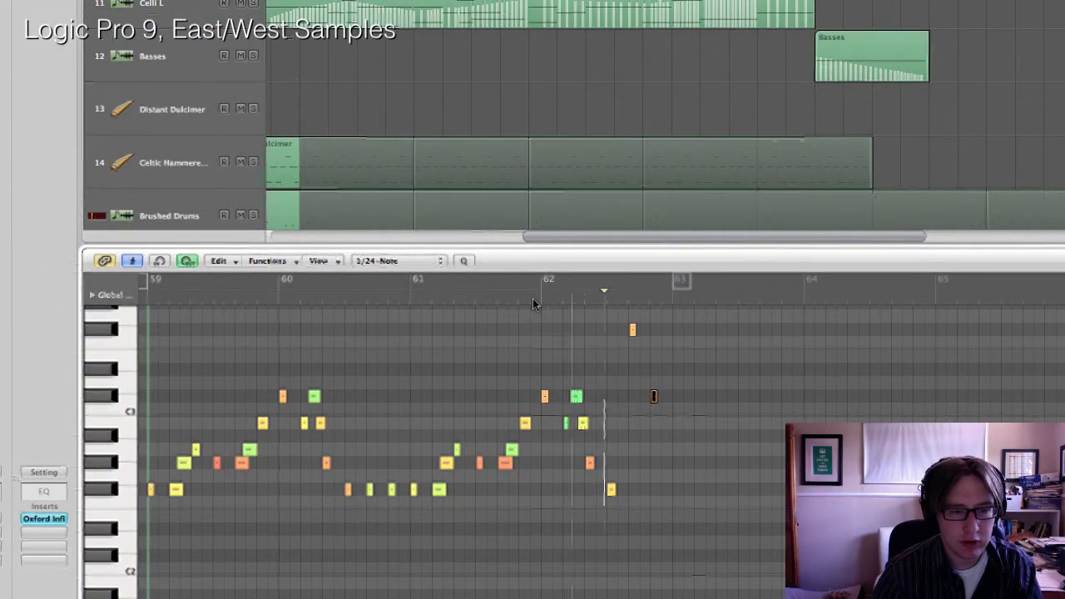
{"action": "key", "text": "space"}
{"action": "left_click", "coordinate": [322, 537]}
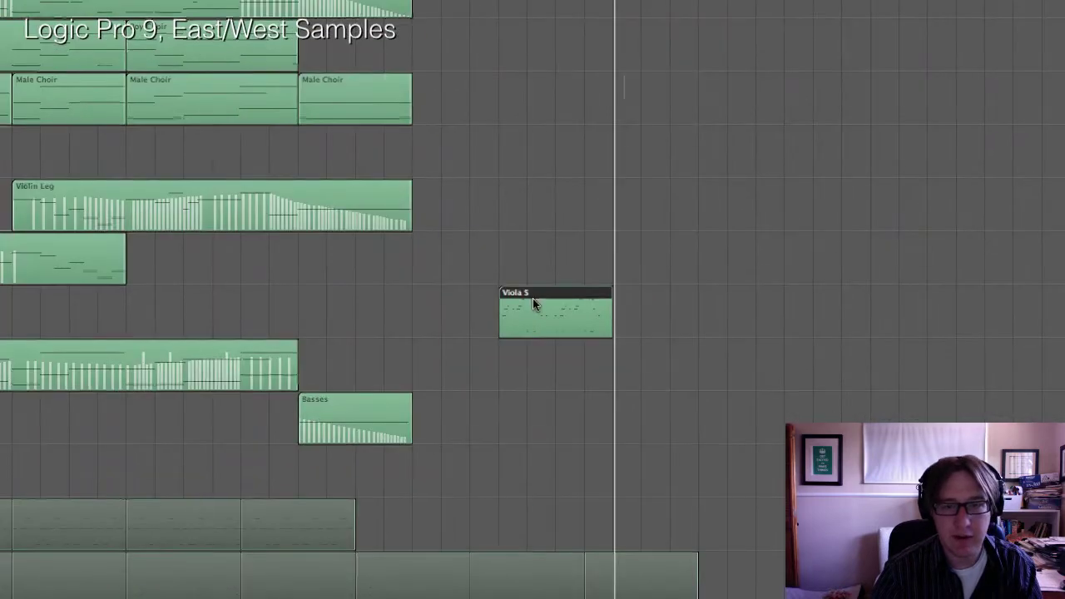
Move the Viola S region to bar 56 and paste a copy at the same position on the Celtic Hammered Dulcimer track.
{"action": "left_click_drag", "start_coordinate": [533, 304], "coordinate": [442, 301]}
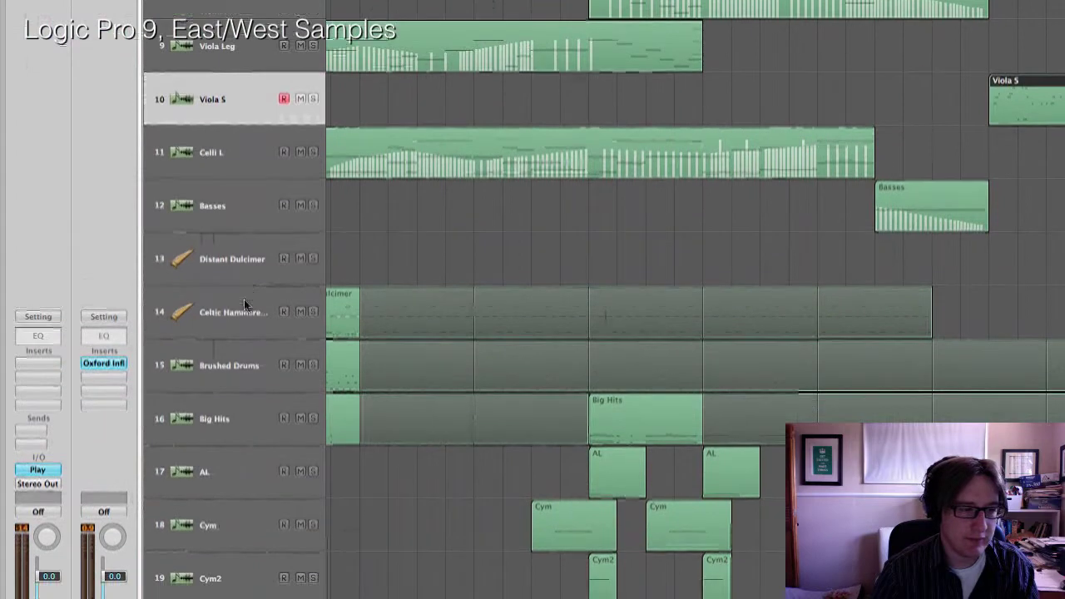
{"action": "left_click", "coordinate": [250, 326]}
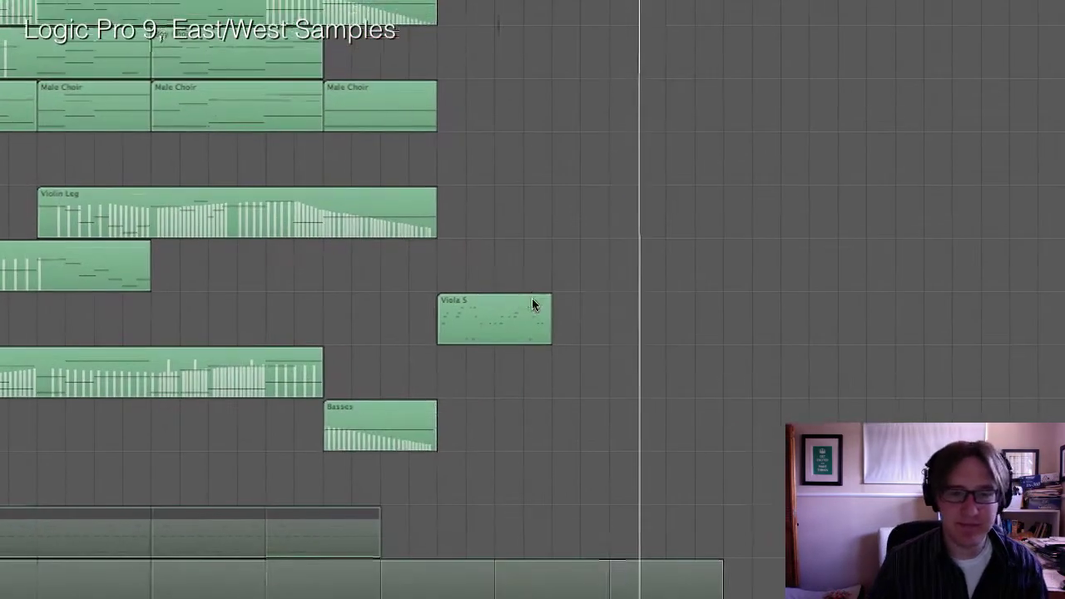
{"action": "left_click", "coordinate": [984, 315]}
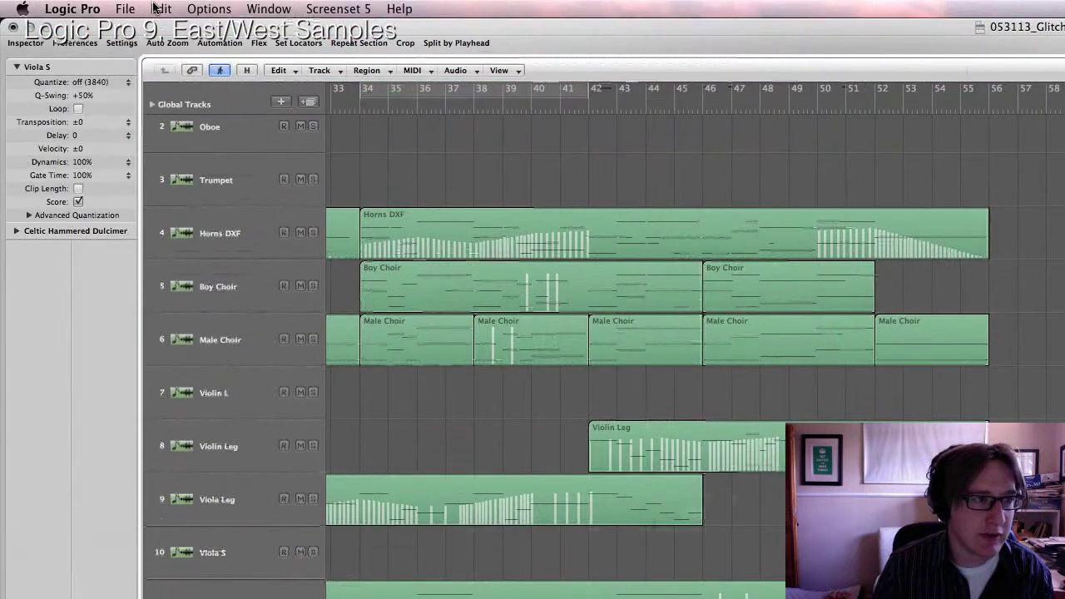
{"action": "left_click", "coordinate": [160, 8]}
{"action": "left_click", "coordinate": [250, 151]}
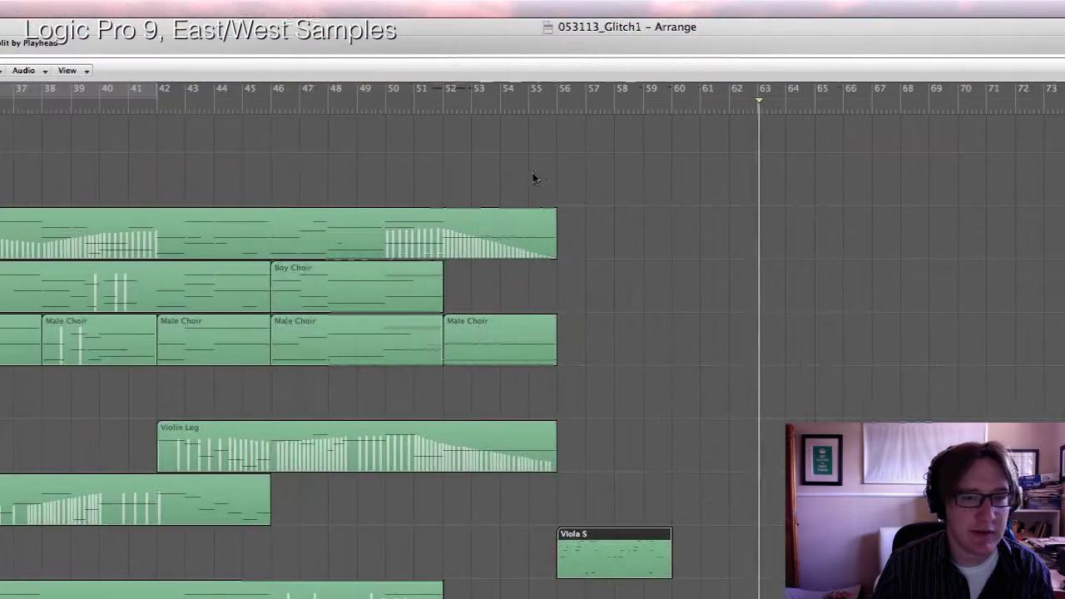
Play the arrangement from about bar 52 to hear the viola and dulcimer phrases together.
{"action": "left_click", "coordinate": [868, 106]}
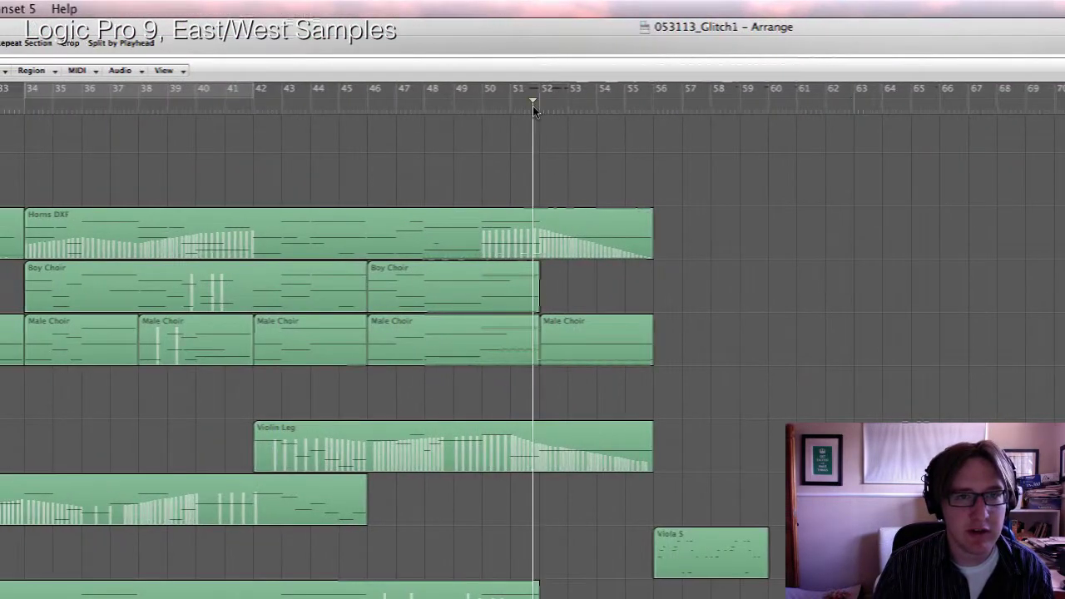
{"action": "key", "text": "space"}
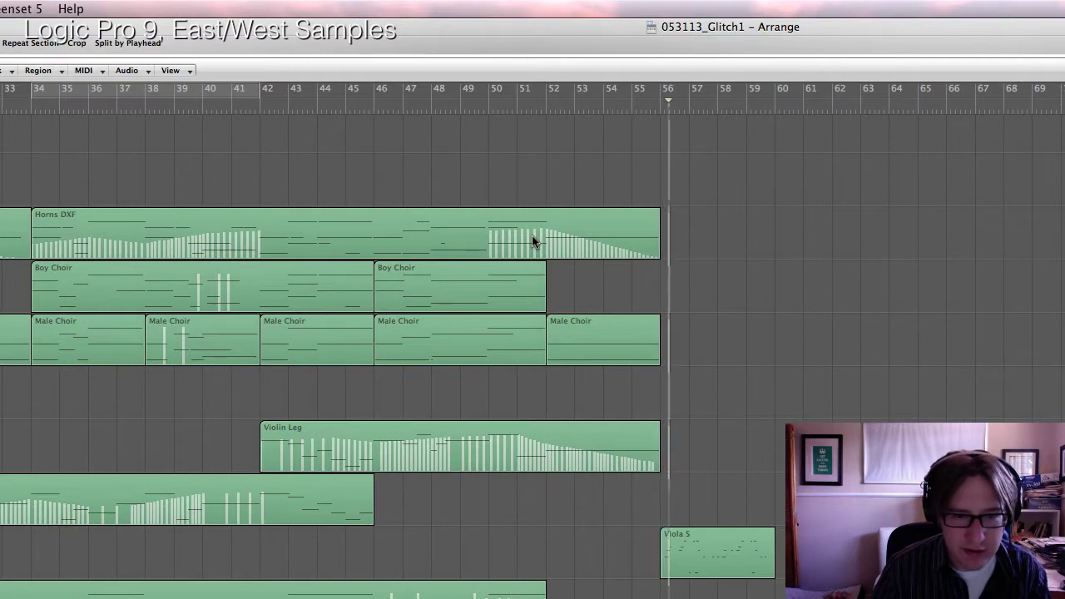
{"action": "scroll", "coordinate": [532, 299], "scroll_direction": "down", "scroll_amount": 5}
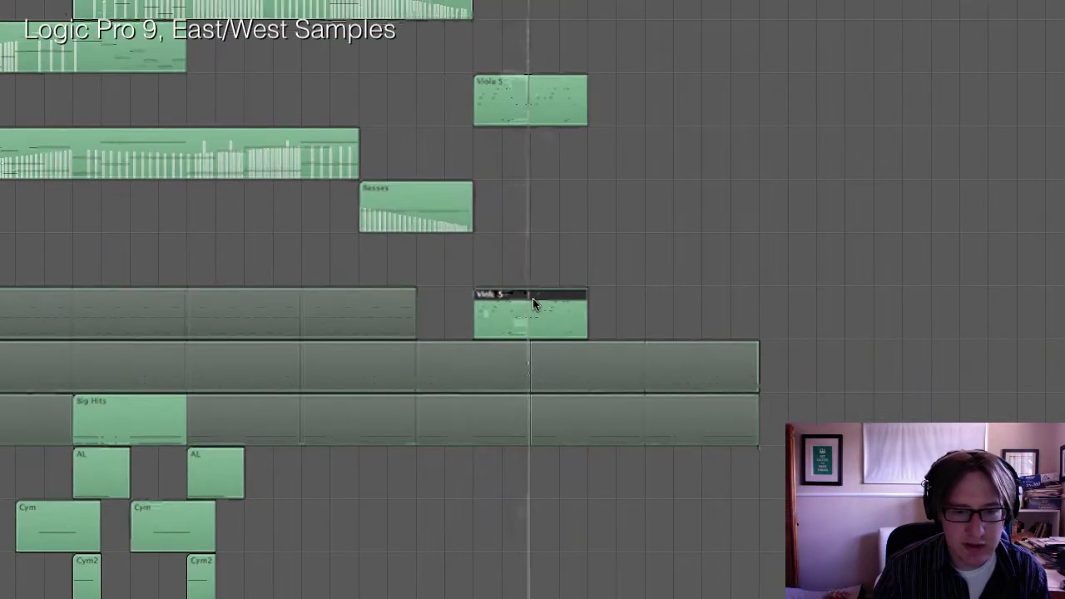
Show the track automation and adjust the Celtic Hammered Dulcimer track's curve around its new region.
{"action": "key", "text": "a"}
{"action": "left_click", "coordinate": [528, 270]}
{"action": "left_click", "coordinate": [511, 271]}
{"action": "left_click_drag", "start_coordinate": [530, 271], "coordinate": [533, 259]}
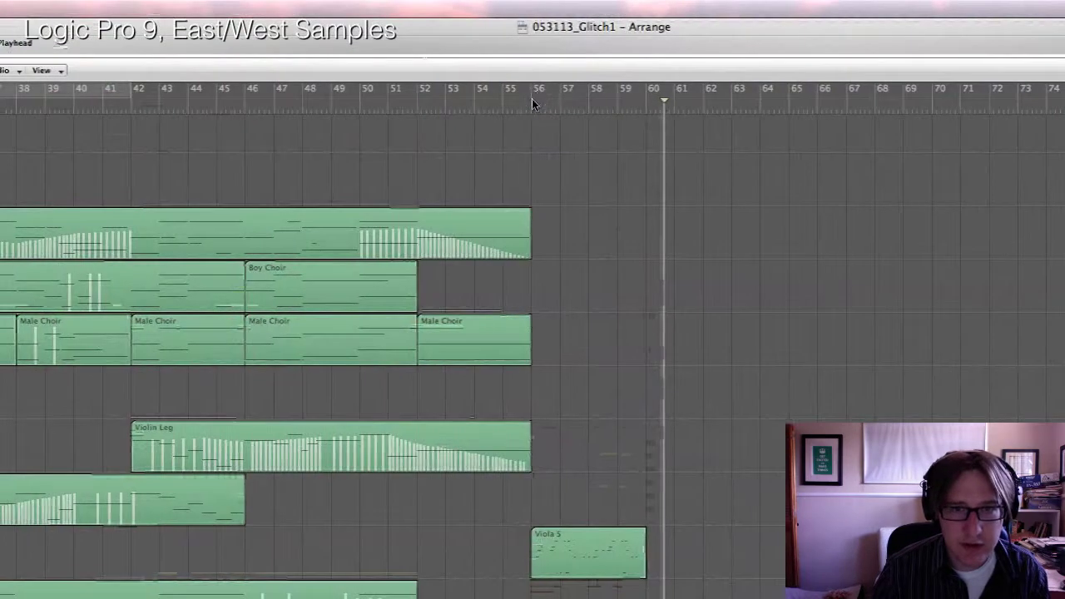
Replay from bar 56, loop both Viola S regions to bar 68, and extend the Brushed Drums and Big Hits loops to match.
{"action": "left_click", "coordinate": [533, 100]}
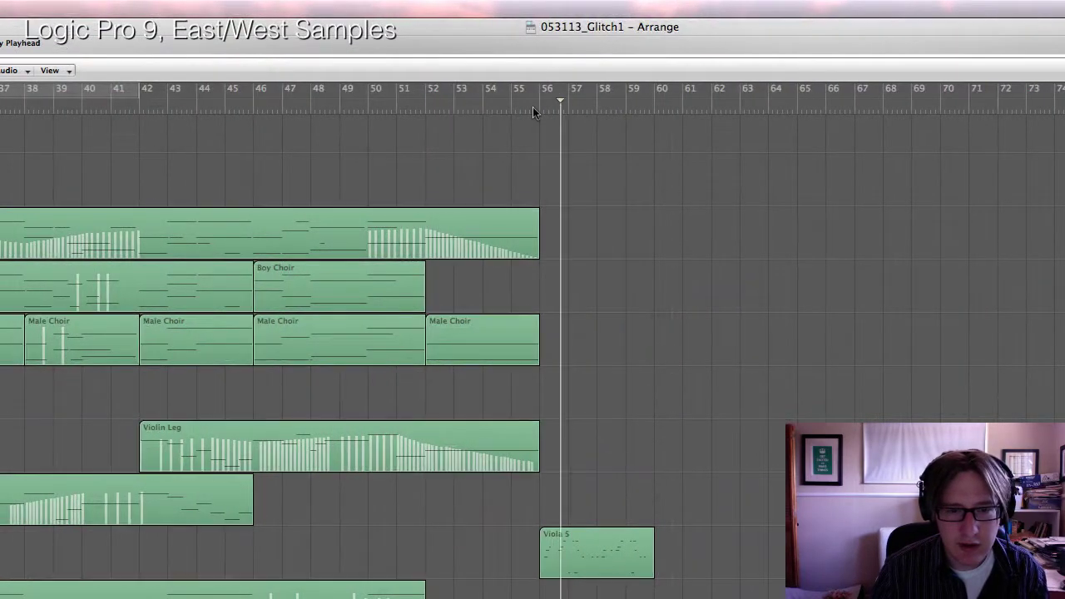
{"action": "scroll", "coordinate": [535, 327], "scroll_direction": "down", "scroll_amount": 10}
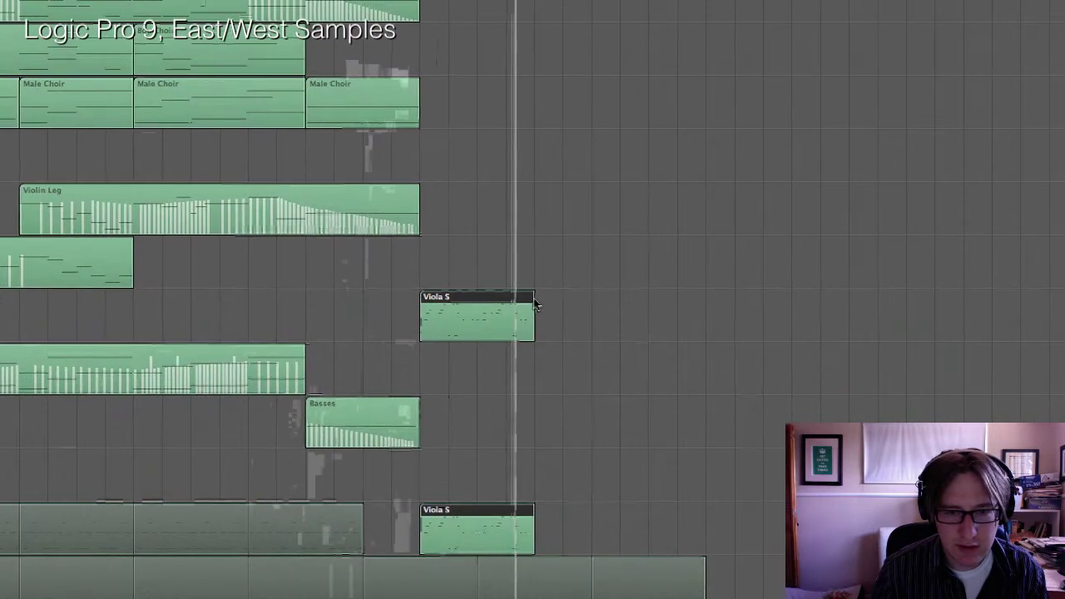
{"action": "left_click_drag", "start_coordinate": [493, 98], "coordinate": [666, 108]}
{"action": "left_click_drag", "start_coordinate": [533, 305], "coordinate": [533, 303]}
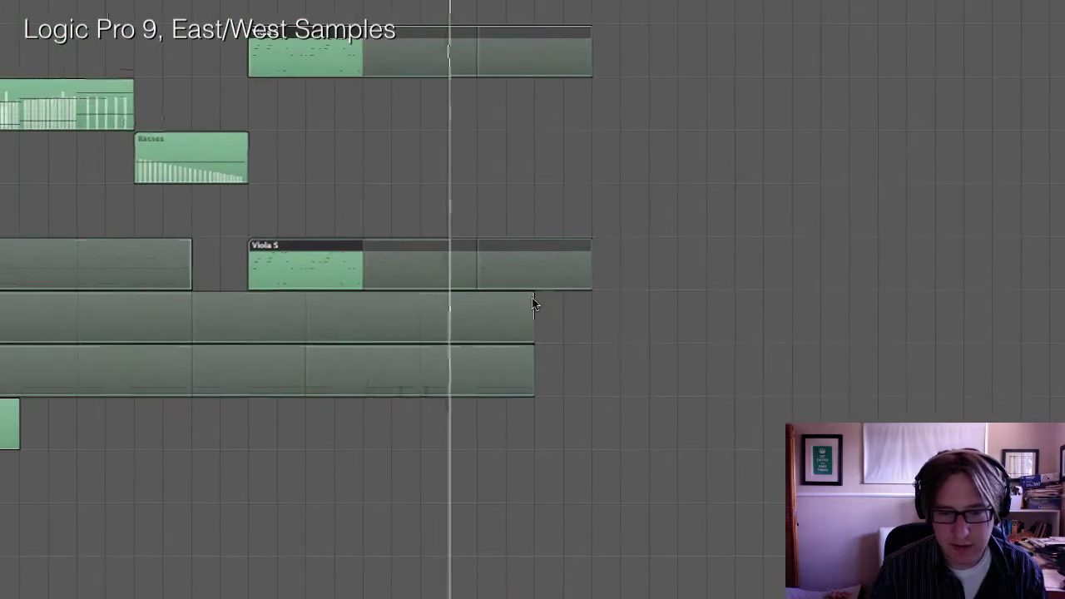
{"action": "left_click_drag", "start_coordinate": [486, 230], "coordinate": [525, 246]}
{"action": "left_click_drag", "start_coordinate": [487, 343], "coordinate": [545, 341]}
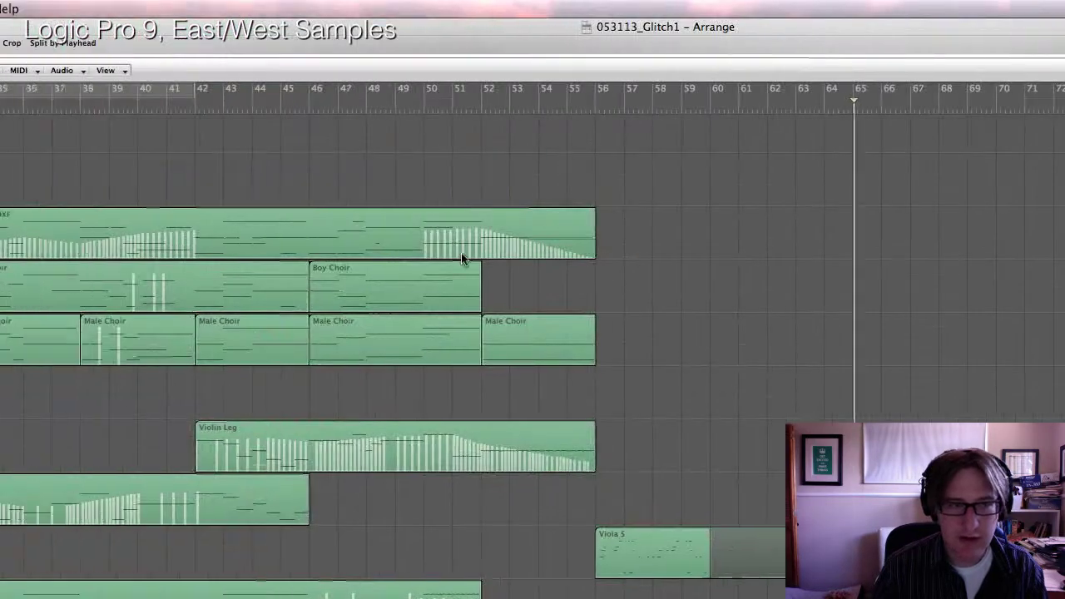
Select the Boy Choir track and play the arrangement from about bar 54.
{"action": "left_click", "coordinate": [283, 269]}
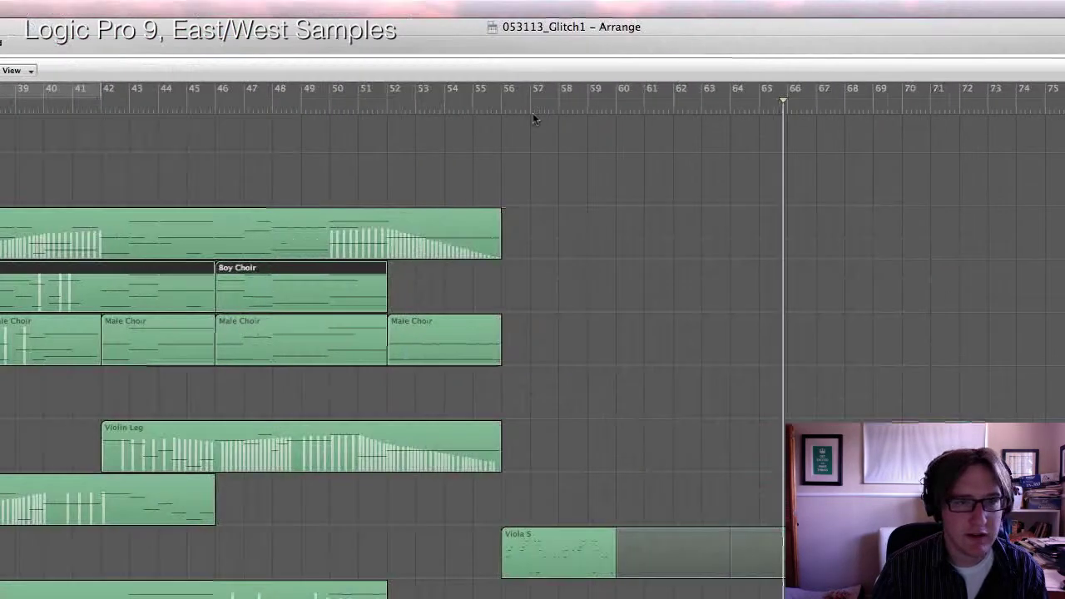
{"action": "left_click", "coordinate": [532, 105]}
{"action": "double_click", "coordinate": [446, 105]}
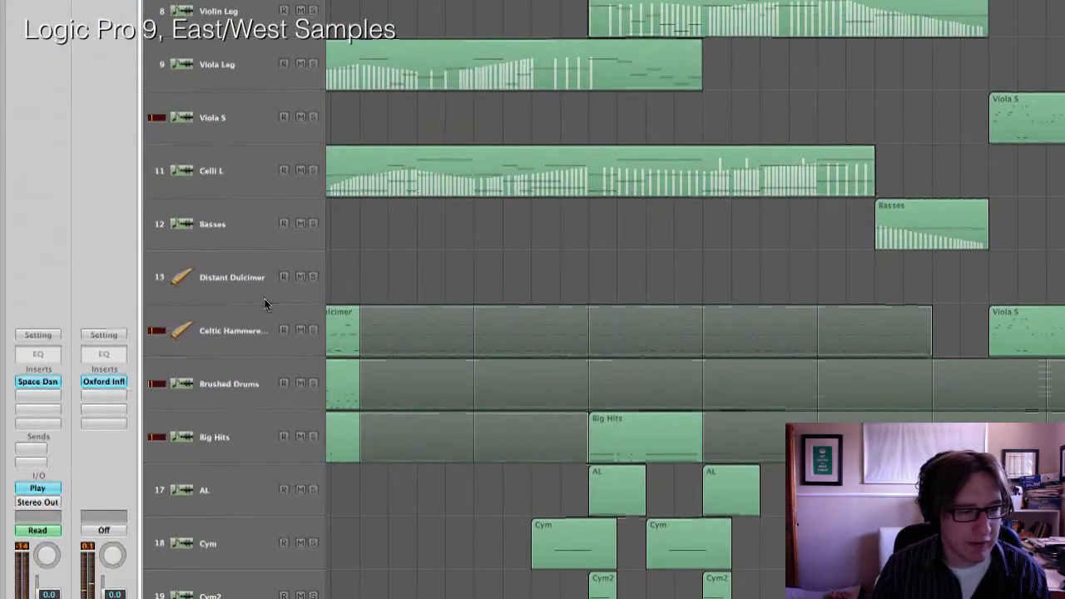
Open Space Designer from the Celtic Hammered Dulcimer's mixer channel and play the soloed dulcimer phrase from just before bar 56.
{"action": "left_click", "coordinate": [260, 303]}
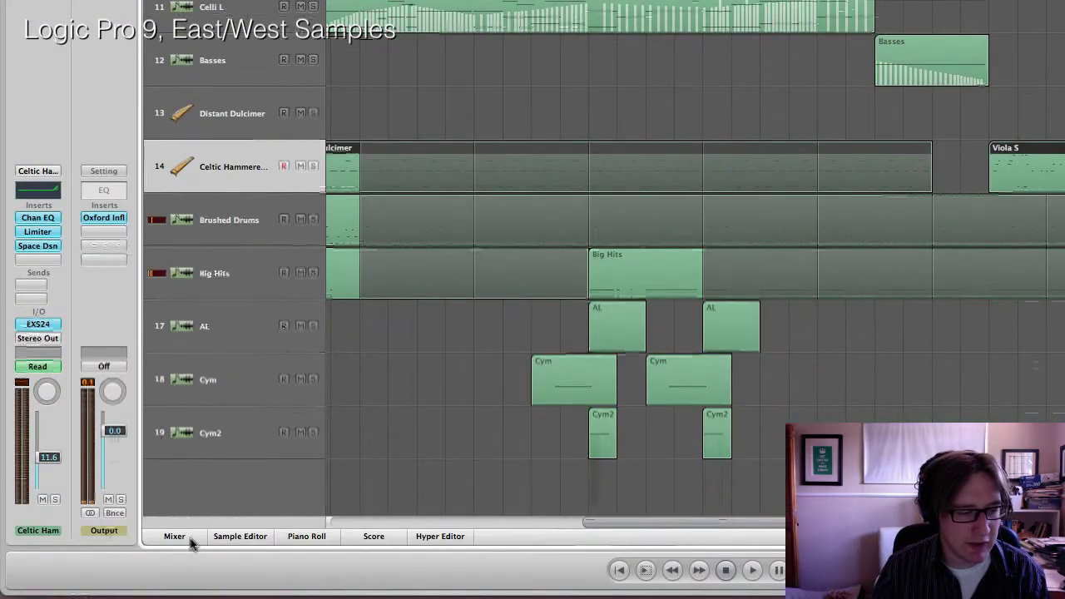
{"action": "left_click", "coordinate": [194, 598]}
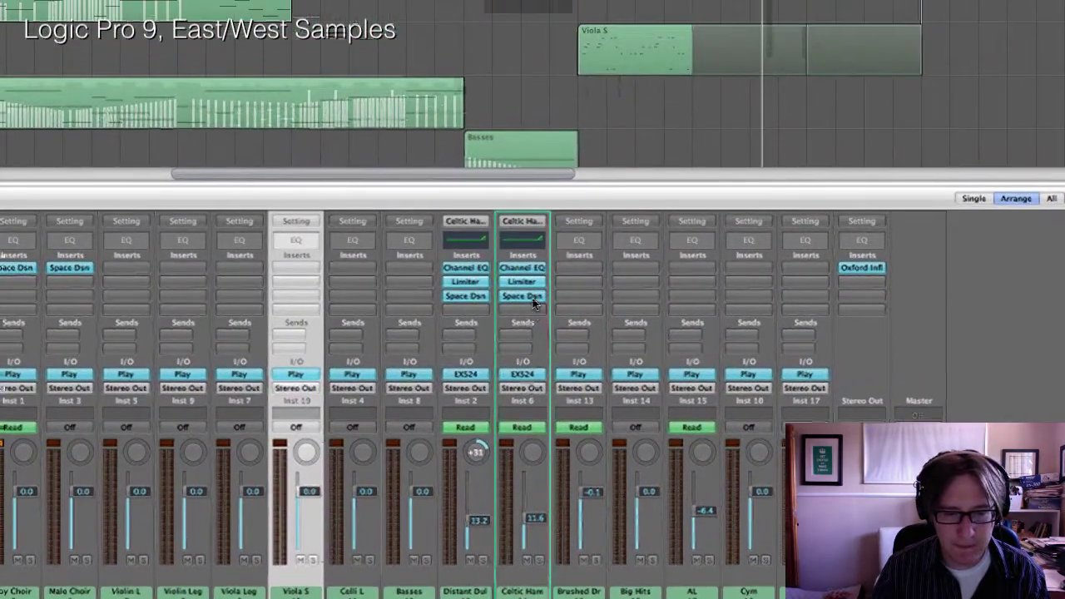
{"action": "double_click", "coordinate": [532, 298]}
{"action": "left_click", "coordinate": [532, 110]}
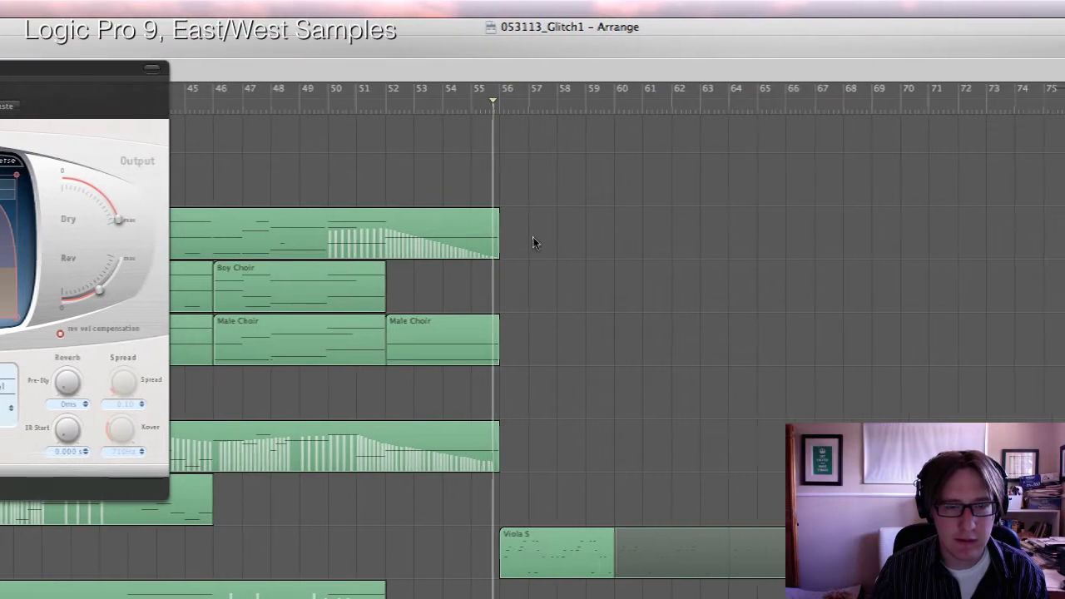
{"action": "key", "text": "space"}
{"action": "scroll", "coordinate": [532, 304], "scroll_direction": "down", "scroll_amount": 5}
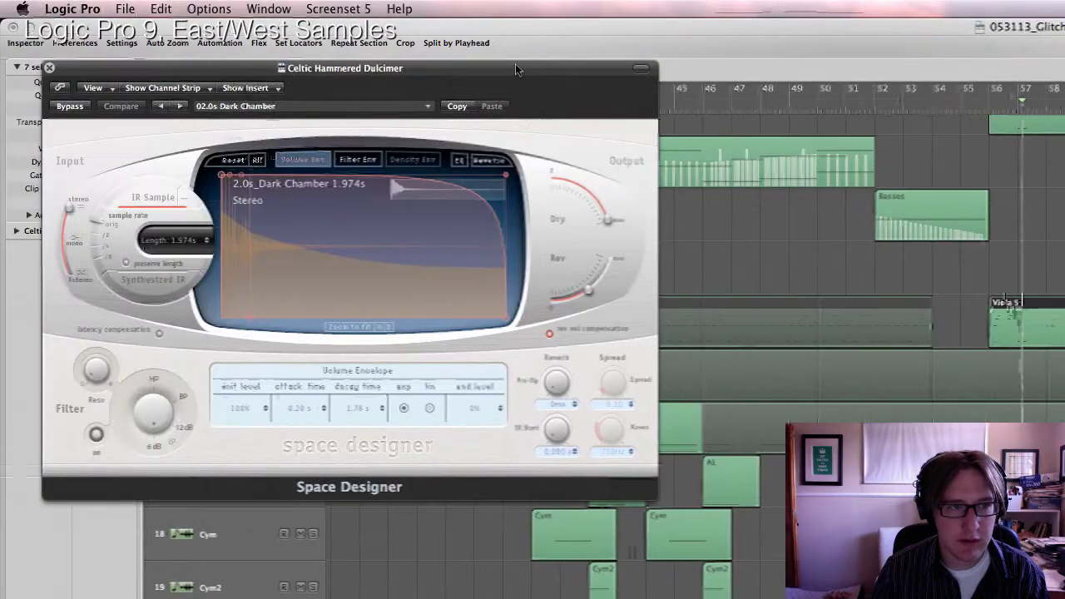
{"action": "left_click_drag", "start_coordinate": [115, 39], "coordinate": [792, 593]}
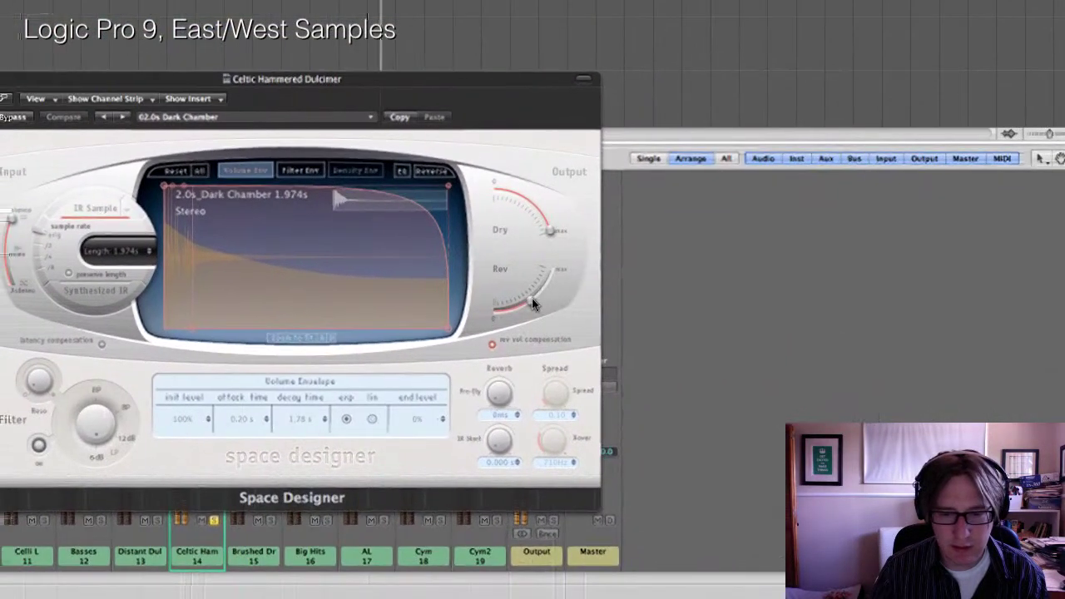
Slightly raise the reverb output level in the dulcimer's Space Designer, view its filter envelope, and close the plug-in window.
{"action": "left_click_drag", "start_coordinate": [532, 297], "coordinate": [533, 301]}
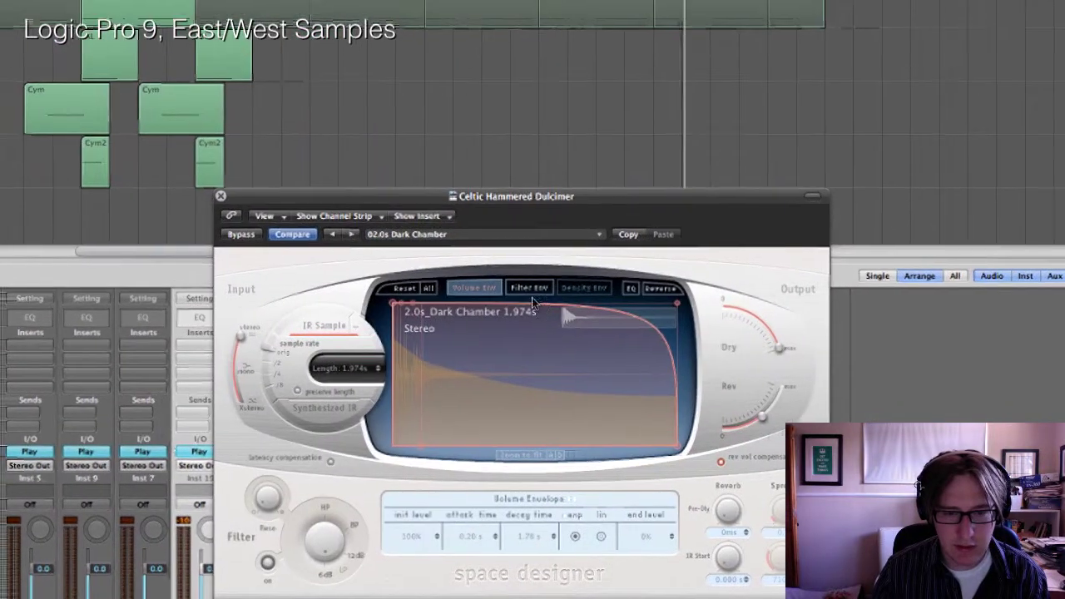
{"action": "left_click", "coordinate": [514, 272]}
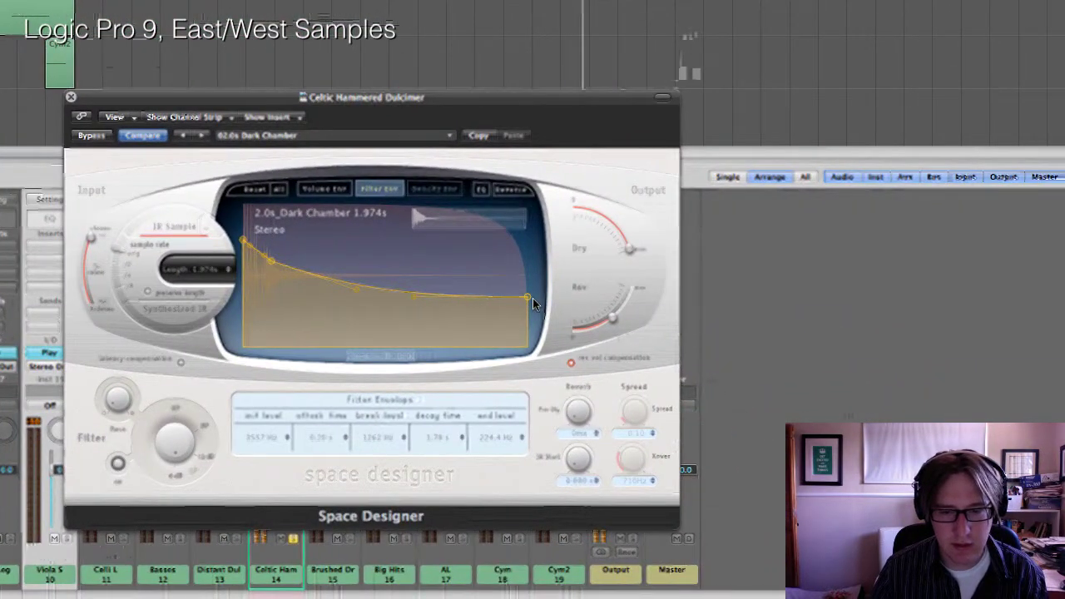
{"action": "left_click_drag", "start_coordinate": [664, 335], "coordinate": [664, 332]}
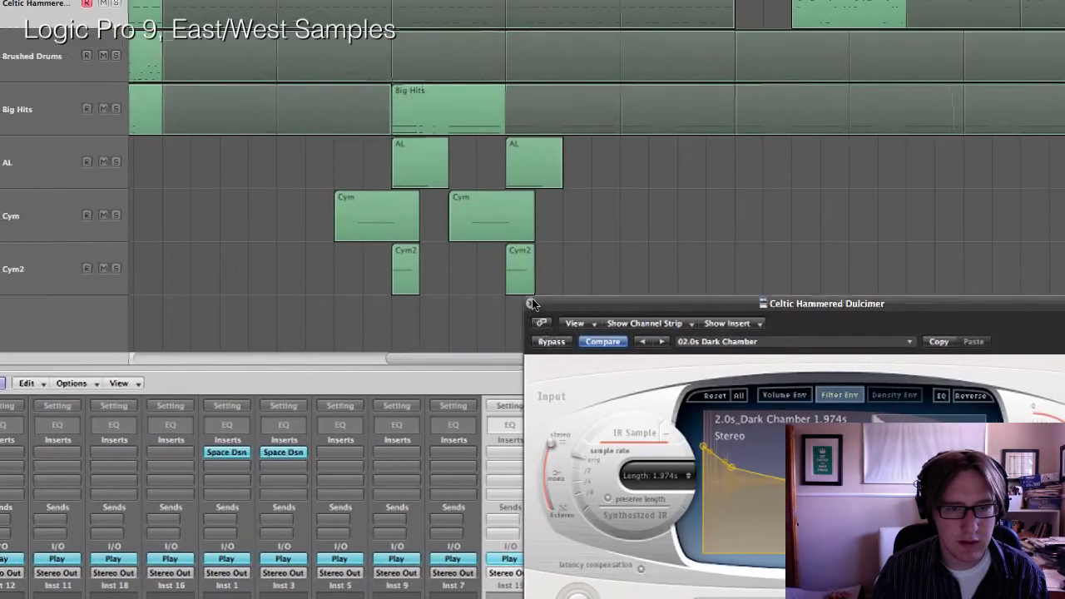
{"action": "left_click", "coordinate": [531, 304]}
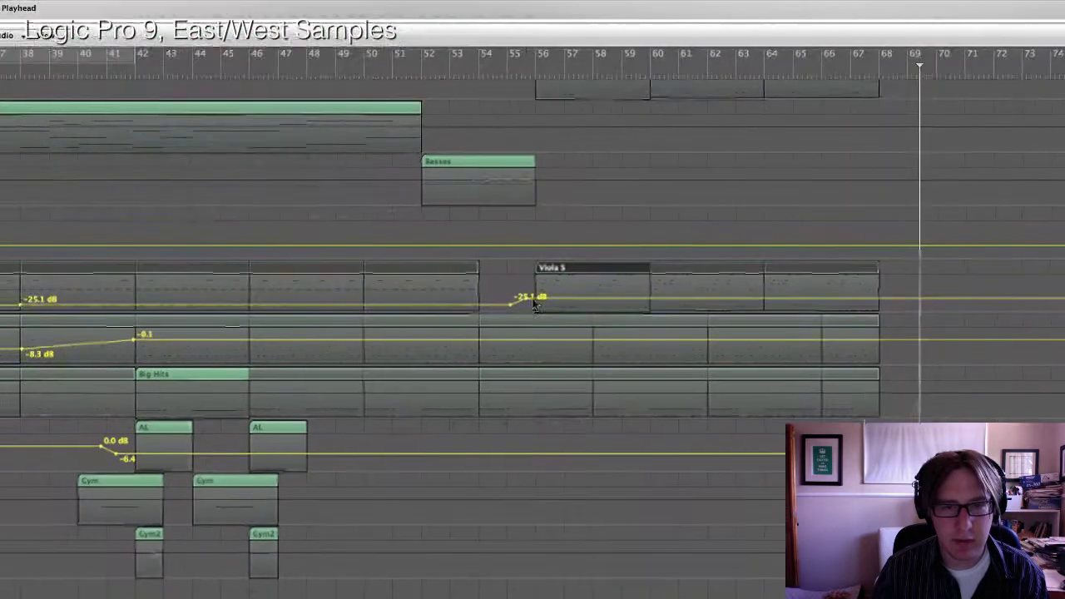
Adjust the Celtic Hammered Dulcimer's volume automation around bar 56 and replay the transition from about bar 54.
{"action": "left_click_drag", "start_coordinate": [483, 188], "coordinate": [484, 190]}
{"action": "left_click", "coordinate": [532, 107]}
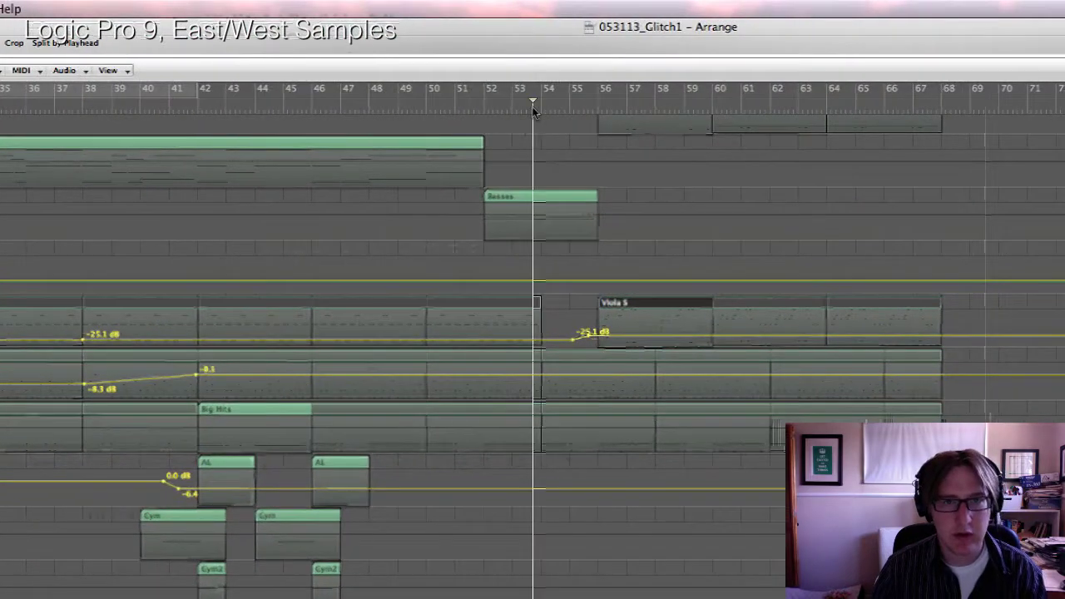
{"action": "key", "text": "space"}
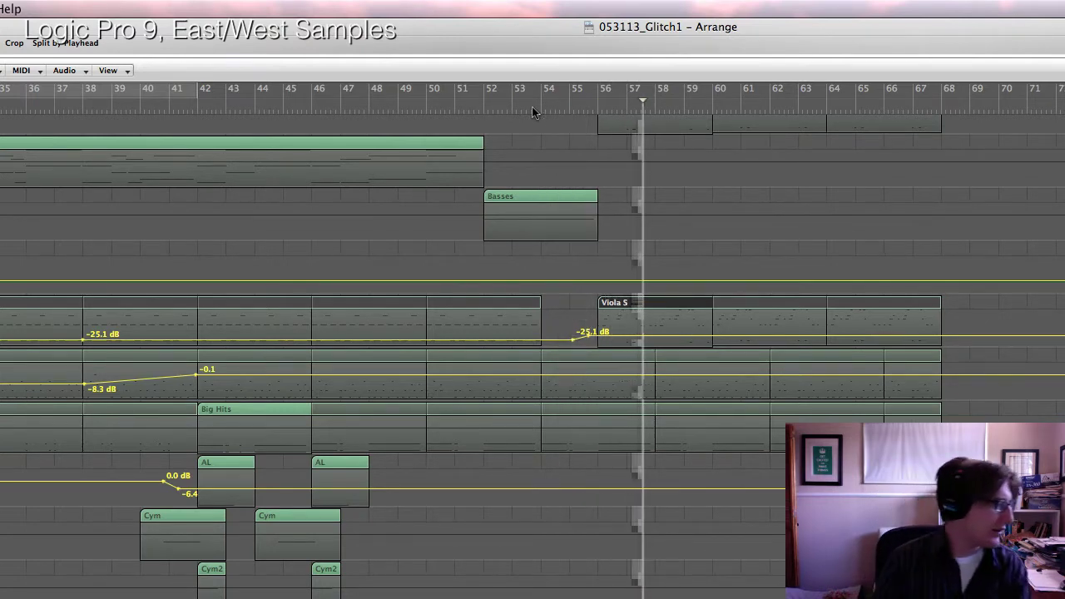
{"action": "key", "text": "s"}
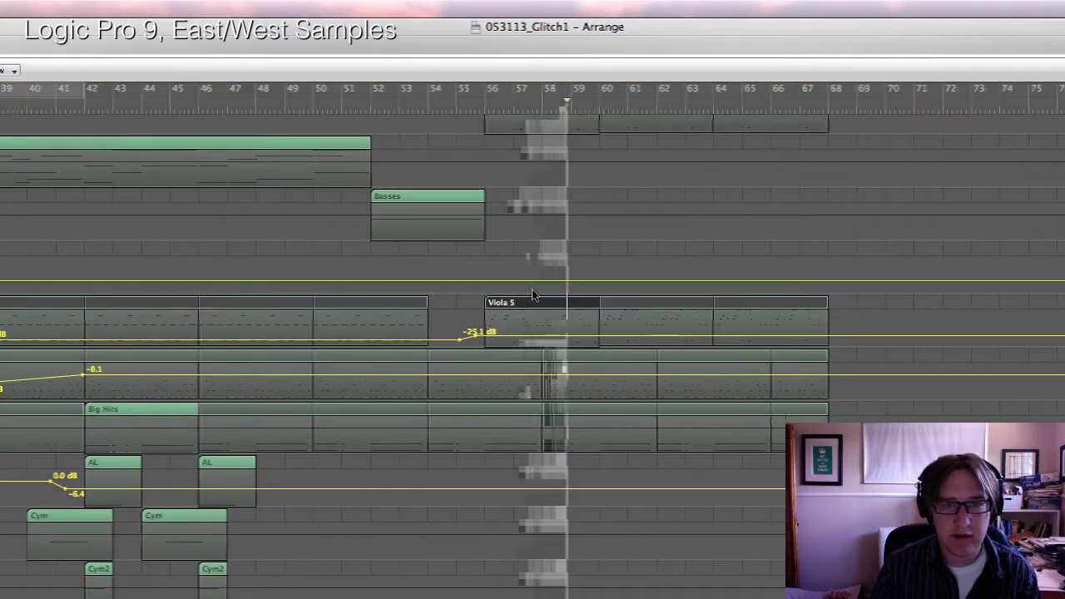
Record a new phrase on the Male Choir track covering bars 60 to 68.
{"action": "scroll", "coordinate": [533, 297], "scroll_direction": "up", "scroll_amount": 4}
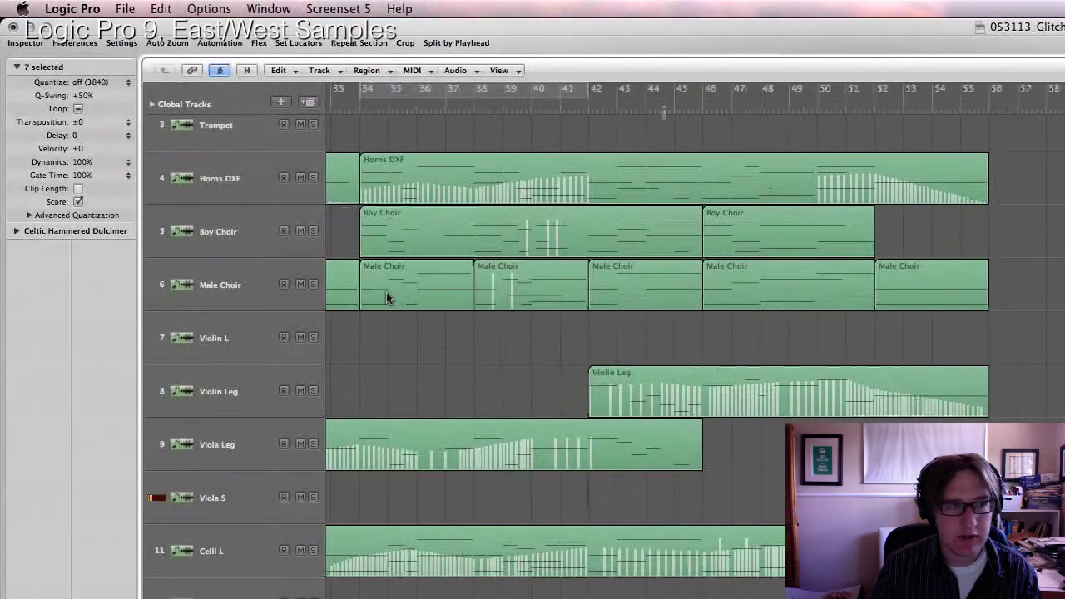
{"action": "left_click", "coordinate": [387, 298]}
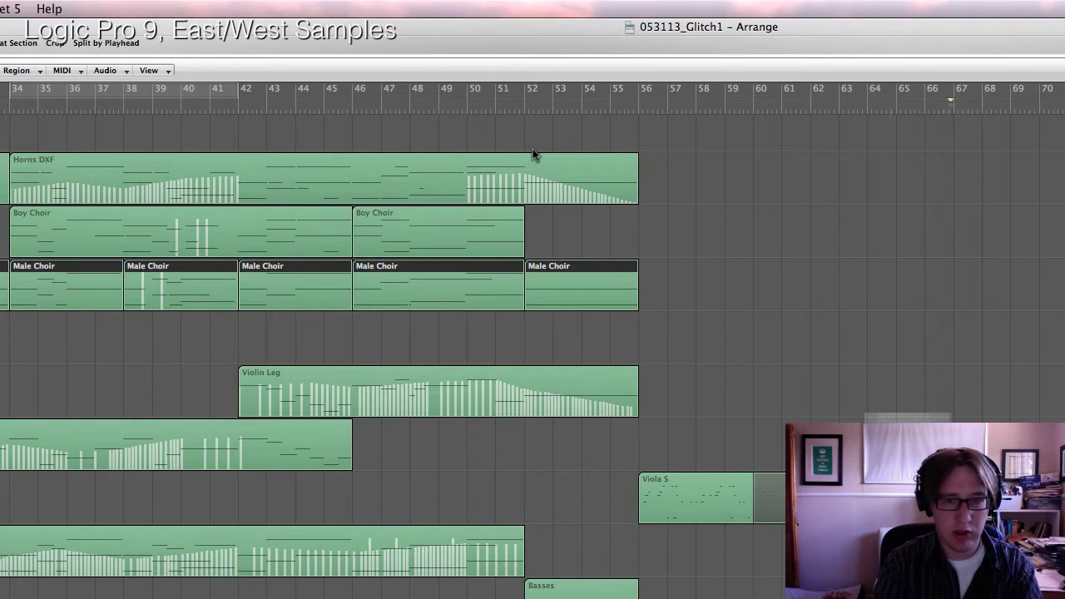
{"action": "scroll", "coordinate": [532, 148], "scroll_direction": "right", "scroll_amount": 4}
{"action": "left_click", "coordinate": [533, 112]}
{"action": "key", "text": "r"}
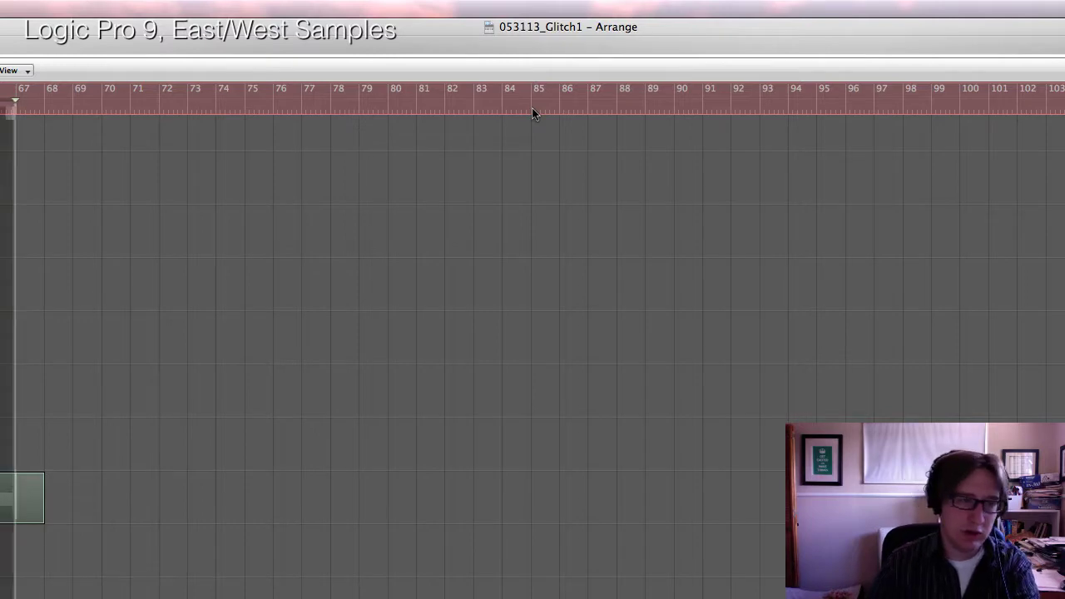
{"action": "scroll", "coordinate": [396, 191], "scroll_direction": "left", "scroll_amount": 3}
{"action": "key", "text": "space"}
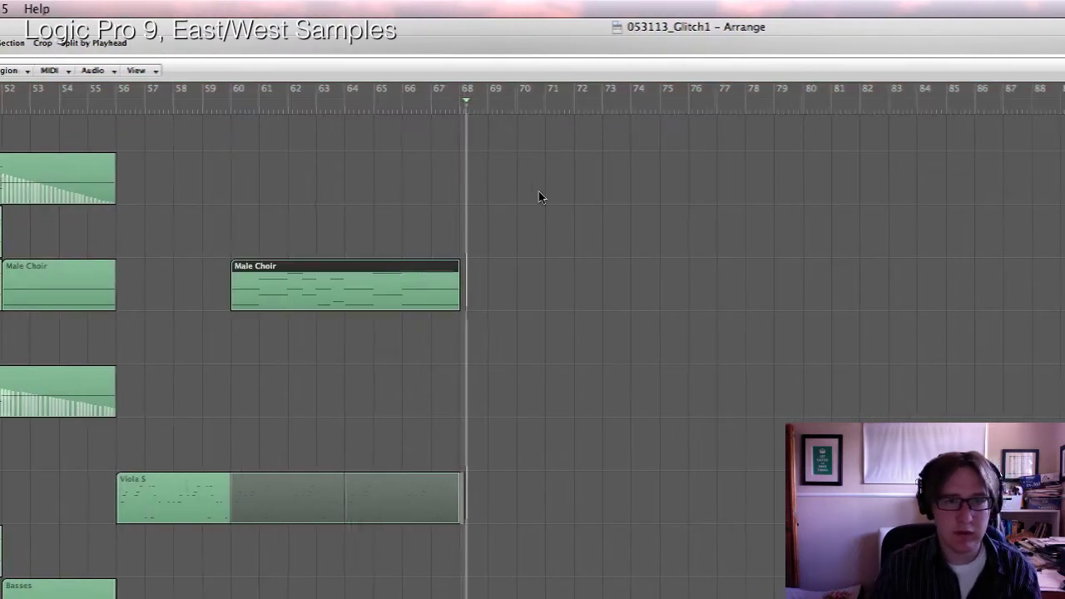
Open the new Male Choir region in the Piano Roll and quantize all its notes to 1/8-Note.
{"action": "left_click", "coordinate": [307, 536]}
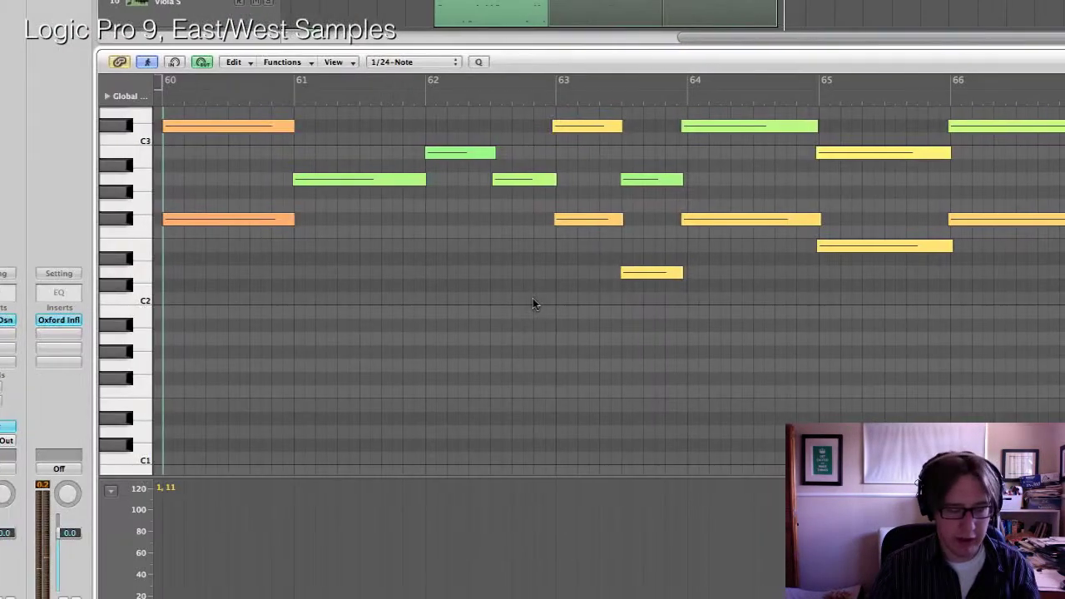
{"action": "key", "text": "super+a"}
{"action": "left_click", "coordinate": [464, 299]}
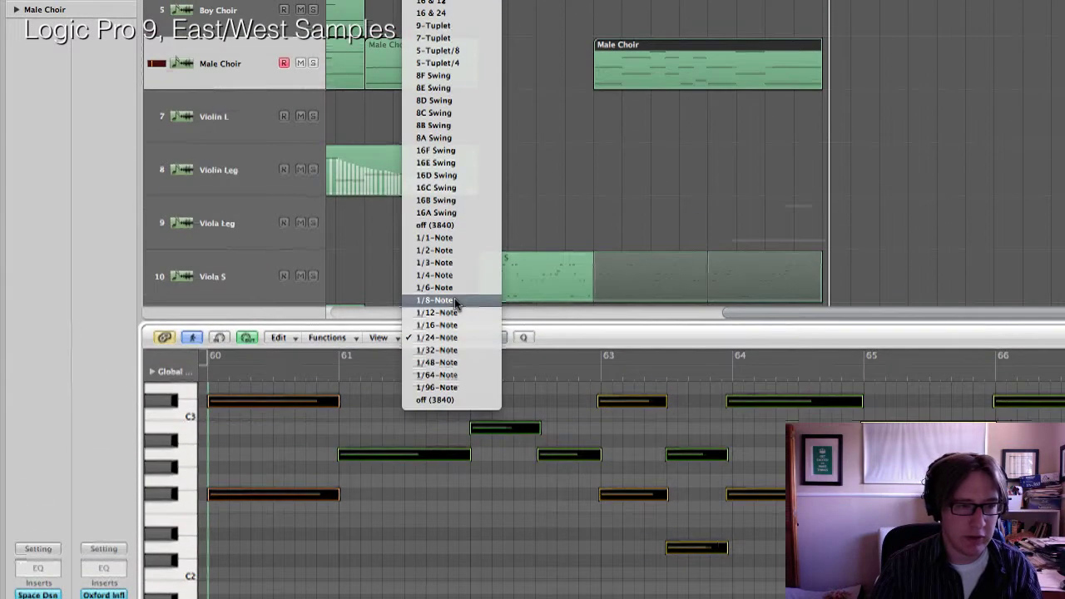
{"action": "left_click", "coordinate": [456, 260]}
Draw a Modulation curve for the Male Choir region from 99 at bar 60 to 111 at bar 66, falling towards bar 68.
{"action": "left_click", "coordinate": [166, 401]}
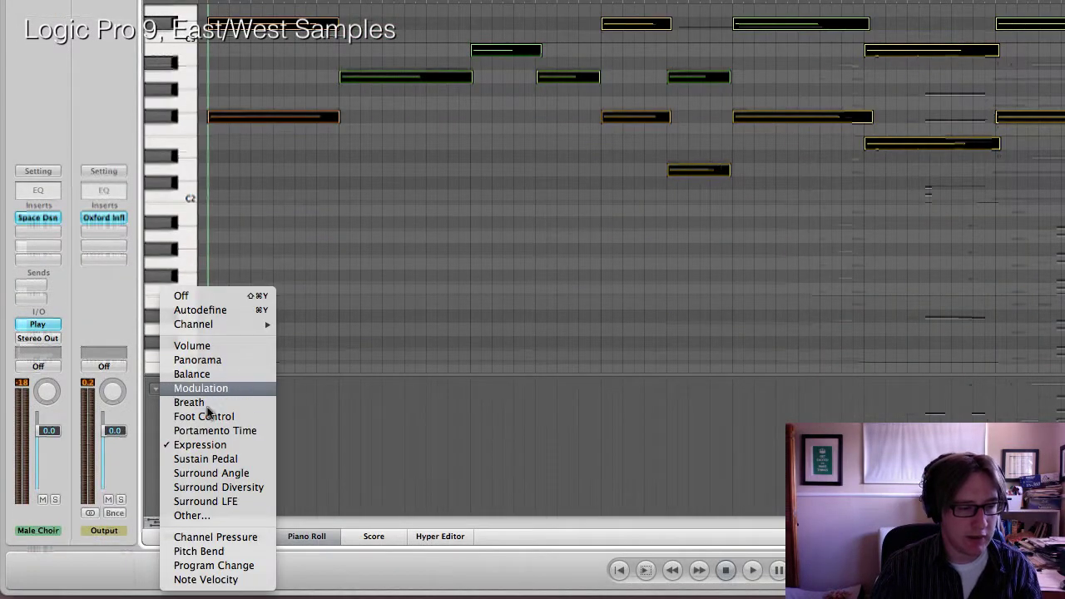
{"action": "left_click", "coordinate": [185, 388]}
{"action": "left_click_drag", "start_coordinate": [240, 457], "coordinate": [582, 429]}
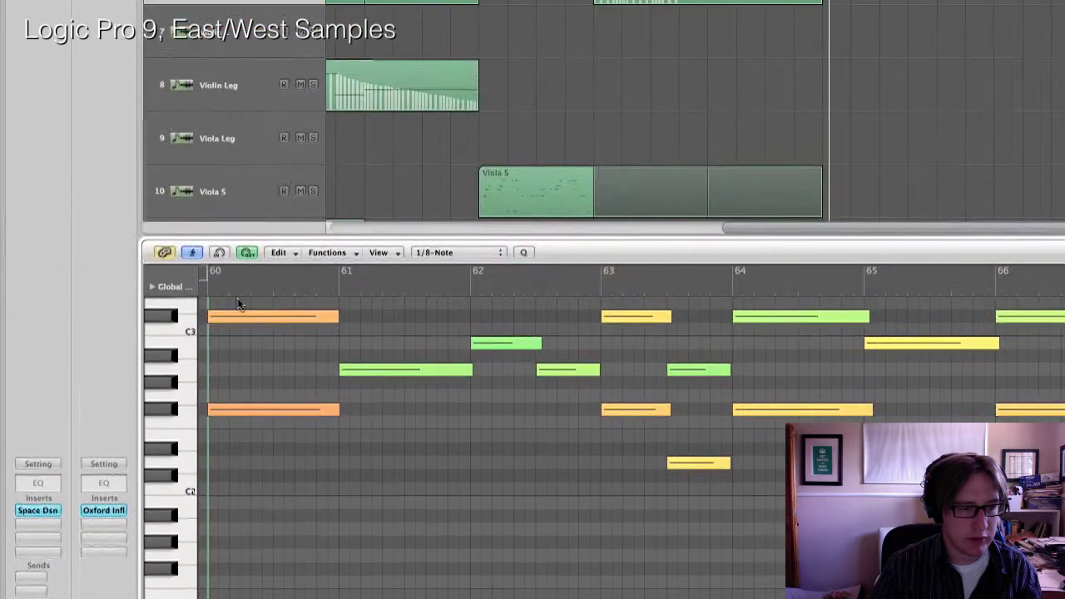
{"action": "double_click", "coordinate": [202, 291]}
{"action": "mouse_move", "coordinate": [531, 439]}
{"action": "left_mouse_down"}
{"action": "mouse_move", "coordinate": [486, 421]}
{"action": "mouse_move", "coordinate": [388, 430]}
{"action": "left_mouse_up"}
{"action": "mouse_move", "coordinate": [465, 423]}
{"action": "left_mouse_down"}
{"action": "mouse_move", "coordinate": [209, 423]}
{"action": "mouse_move", "coordinate": [209, 409]}
{"action": "left_mouse_up"}
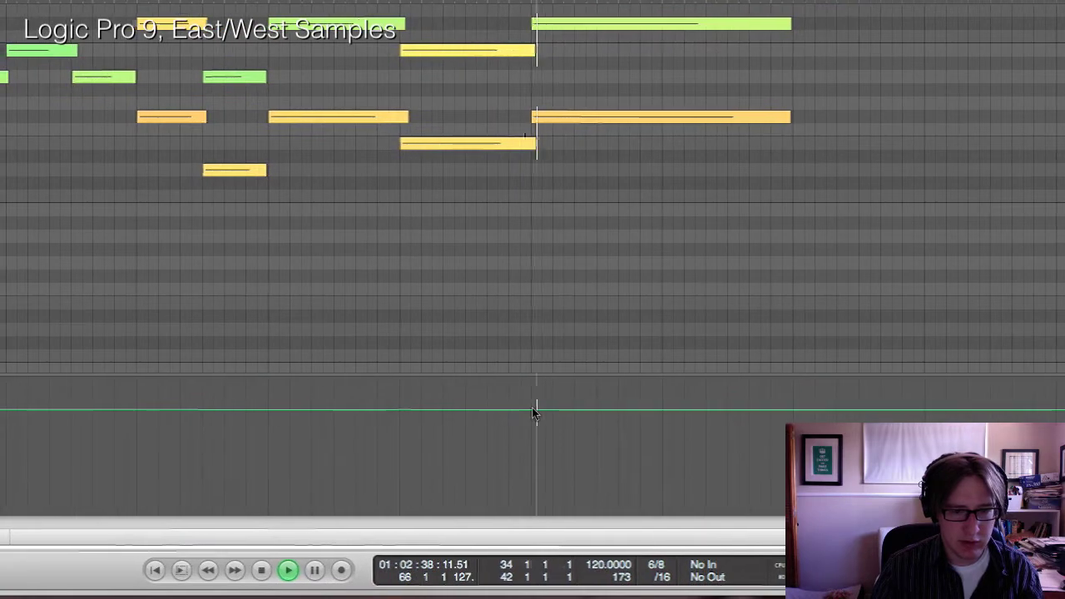
{"action": "mouse_move", "coordinate": [532, 409]}
{"action": "left_mouse_down"}
{"action": "mouse_move", "coordinate": [542, 397]}
{"action": "mouse_move", "coordinate": [533, 416]}
{"action": "left_mouse_up"}
{"action": "left_click", "coordinate": [790, 400]}
{"action": "key", "text": "space"}
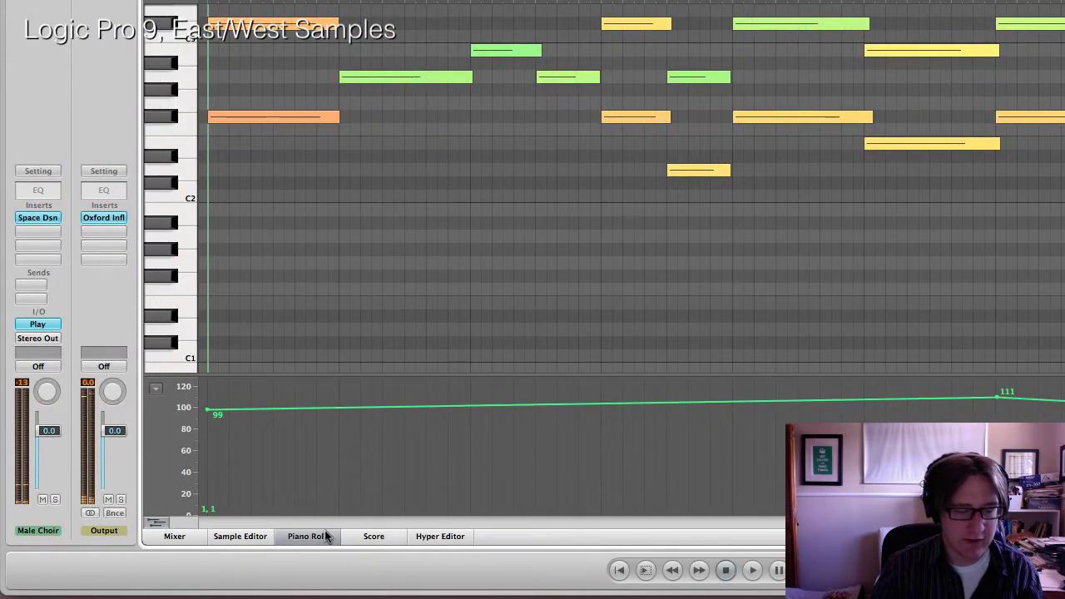
{"action": "left_click", "coordinate": [325, 535]}
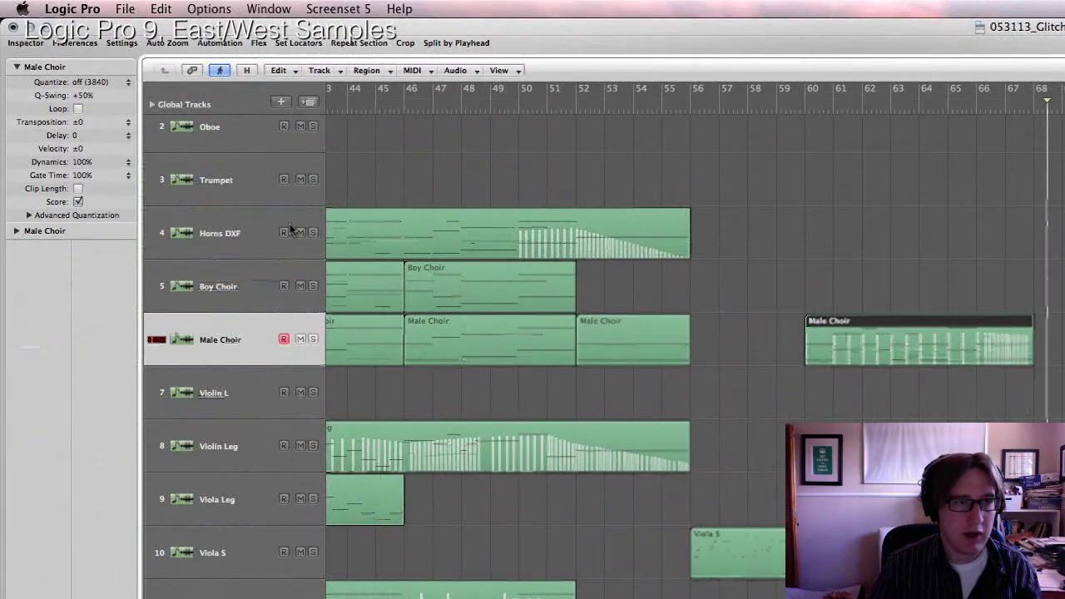
Try doubling the new Male Choir phrase on the Horns DXF track at bar 60, play it back, and delete the copy.
{"action": "left_click", "coordinate": [241, 231]}
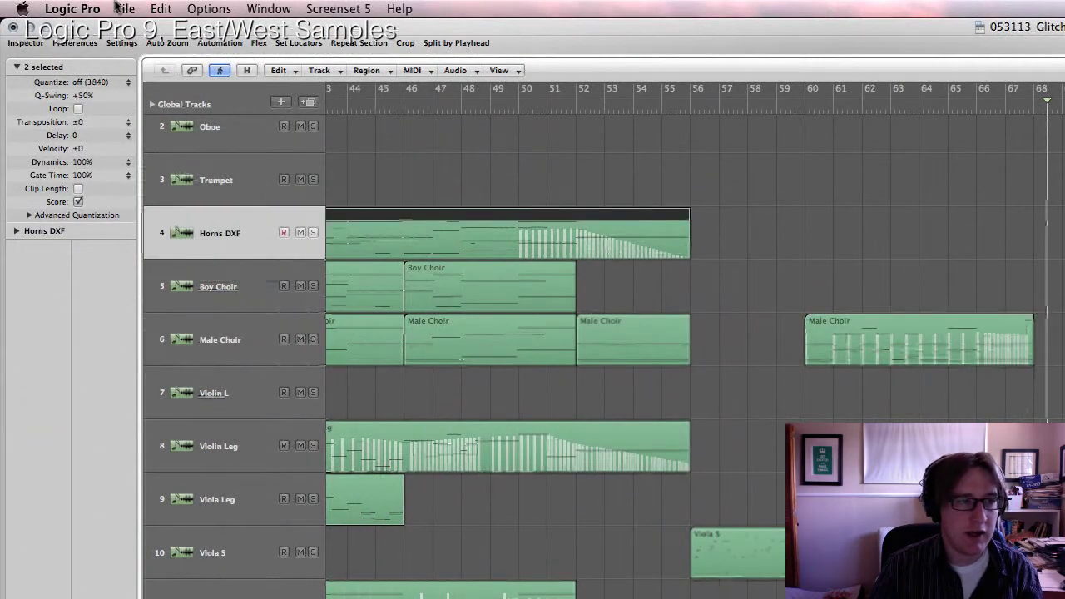
{"action": "left_click", "coordinate": [160, 9]}
{"action": "left_click", "coordinate": [230, 149]}
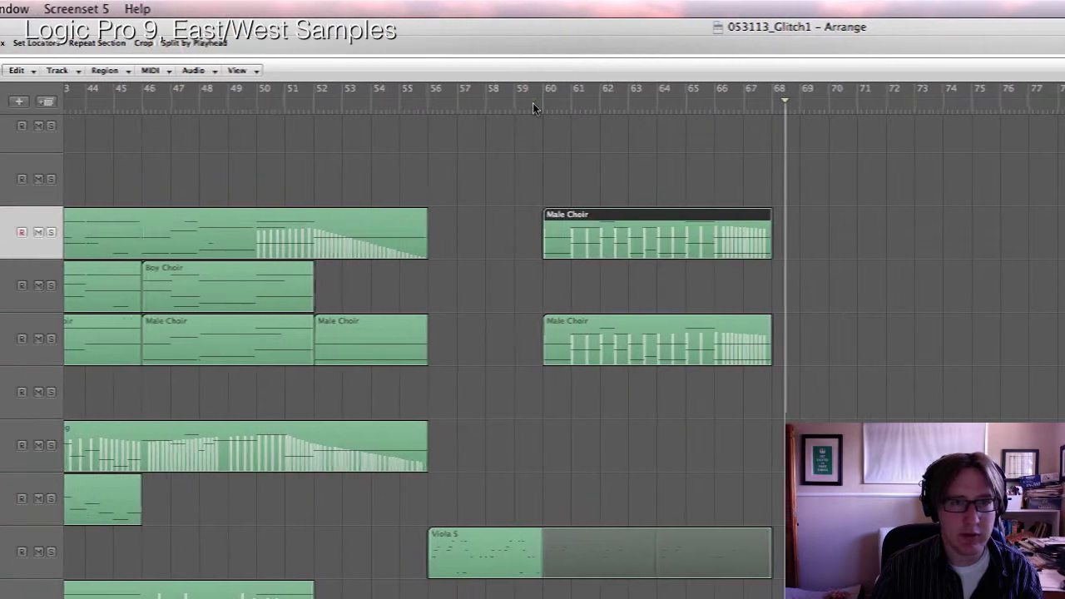
{"action": "key", "text": "space"}
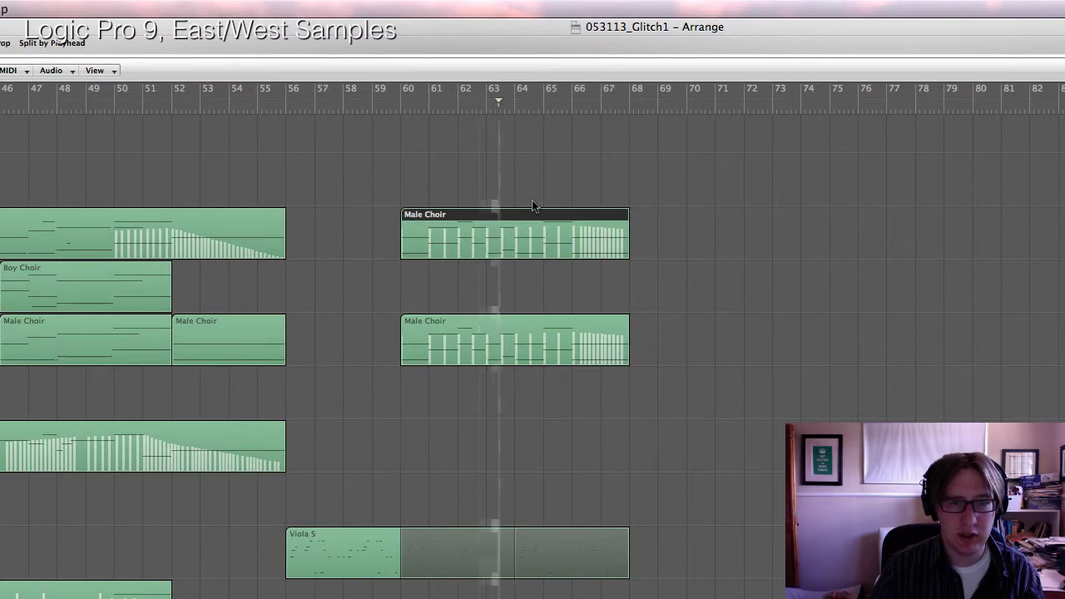
{"action": "left_click", "coordinate": [556, 286]}
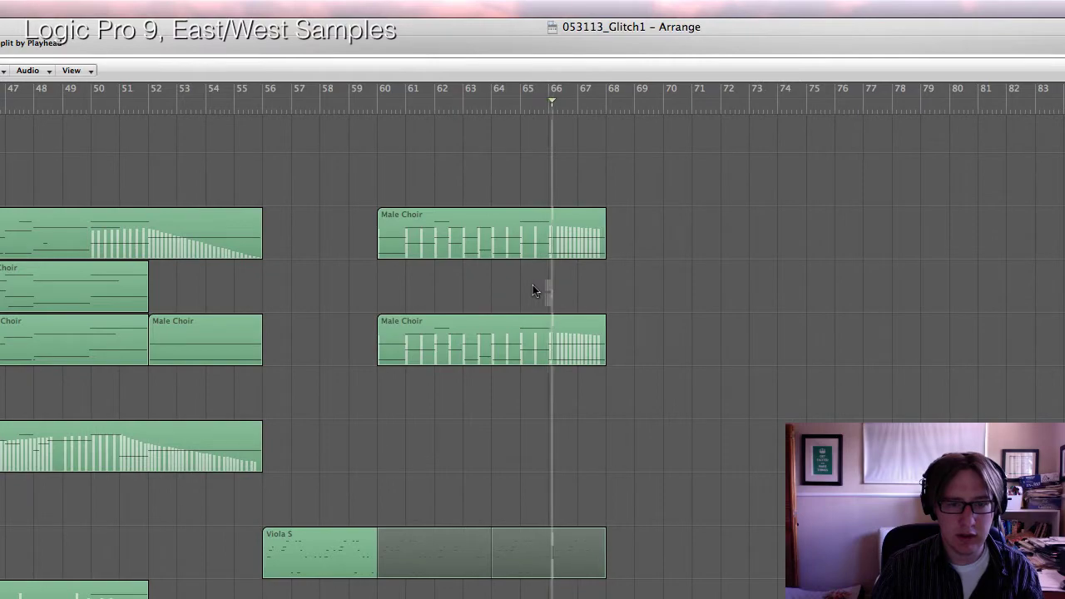
{"action": "left_click", "coordinate": [533, 242]}
{"action": "key", "text": "Delete"}
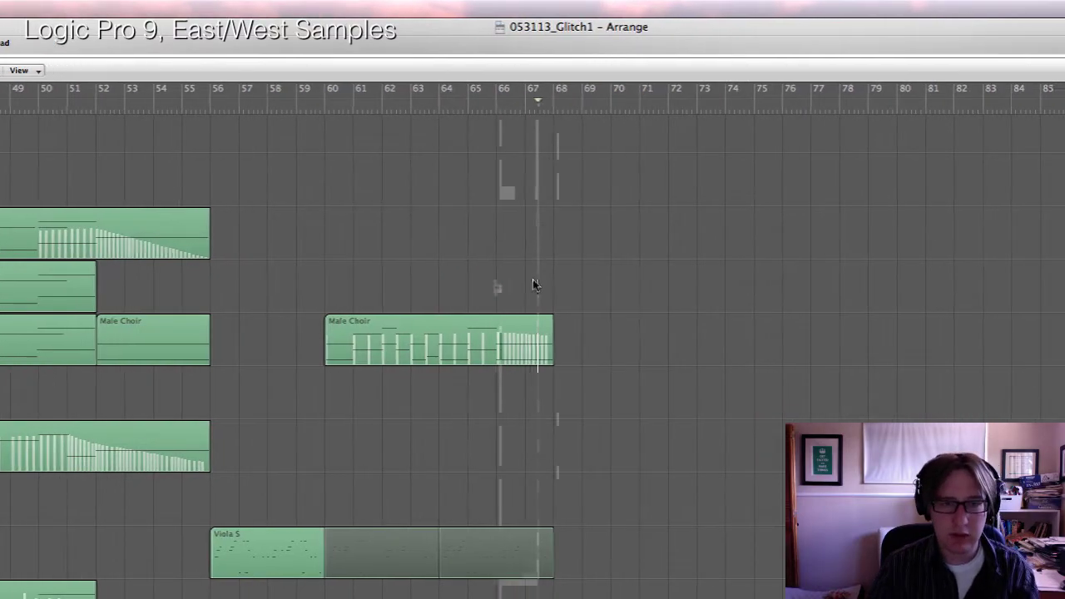
Loop the Male Choir region to bar 76 and extend the Viola S, dulcimer, Brushed Drums and Big Hits loops to match.
{"action": "left_click_drag", "start_coordinate": [536, 304], "coordinate": [110, 116]}
{"action": "left_click_drag", "start_coordinate": [704, 297], "coordinate": [917, 320]}
{"action": "left_click_drag", "start_coordinate": [533, 305], "coordinate": [533, 304]}
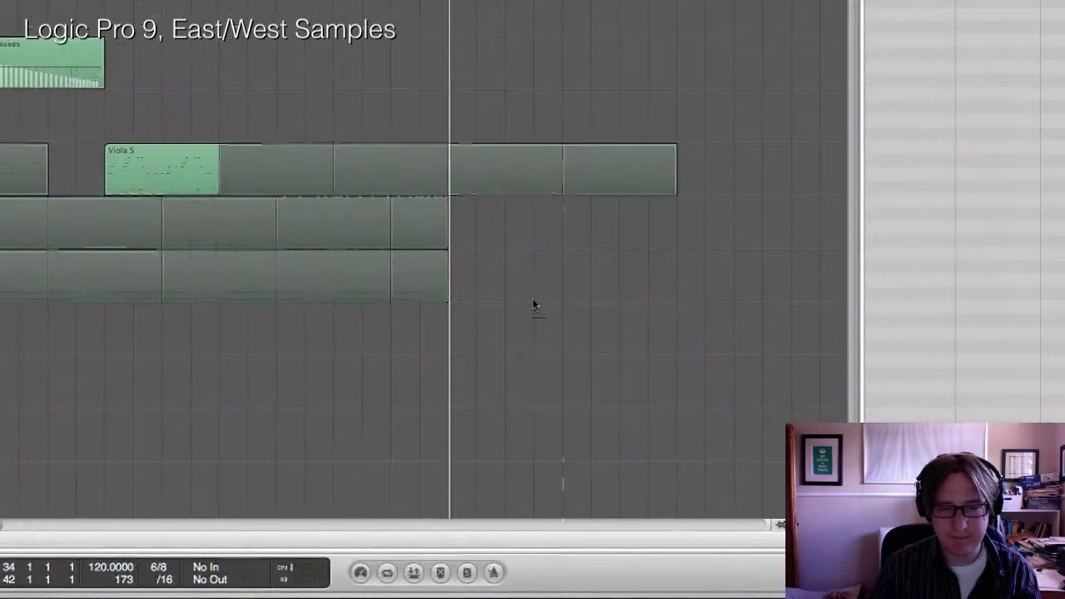
{"action": "scroll", "coordinate": [534, 300], "scroll_direction": "left", "scroll_amount": 4}
{"action": "left_click_drag", "start_coordinate": [449, 274], "coordinate": [532, 300]}
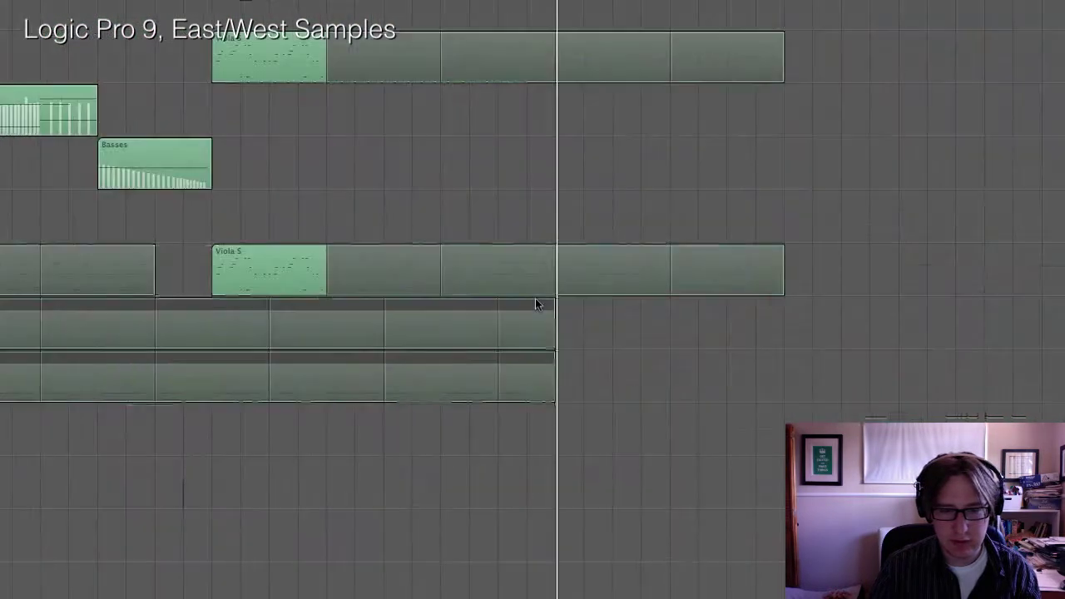
{"action": "mouse_move", "coordinate": [548, 304]}
{"action": "left_mouse_down"}
{"action": "mouse_move", "coordinate": [607, 310]}
{"action": "mouse_move", "coordinate": [541, 310]}
{"action": "left_mouse_up"}
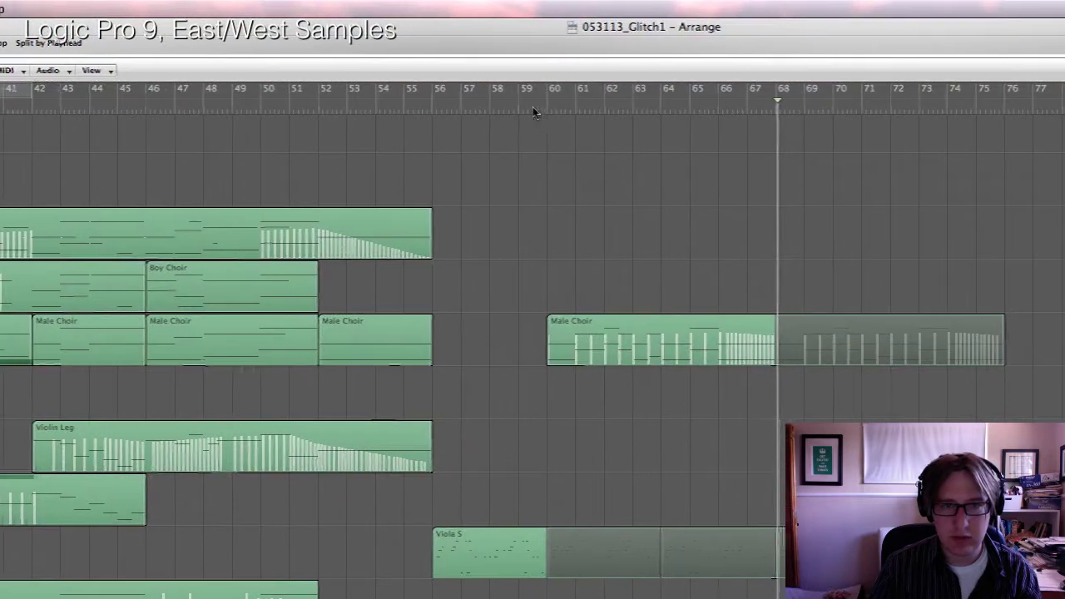
Listen to the Violin Leg phrase from bar 42 soloed, and play the passage up to bar 56 with all tracks.
{"action": "left_click", "coordinate": [533, 104]}
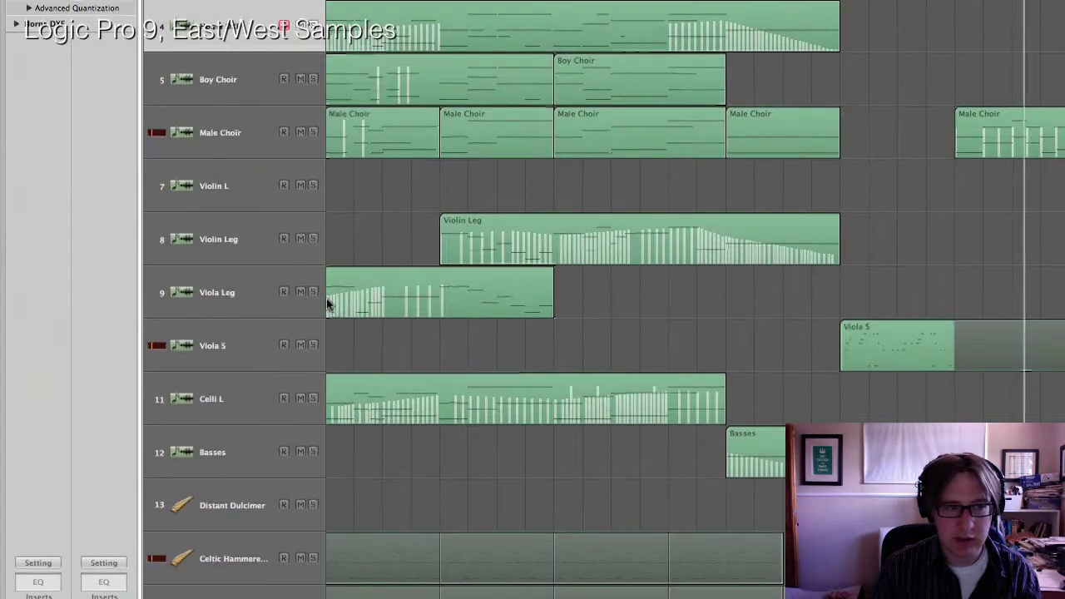
{"action": "left_click", "coordinate": [222, 300]}
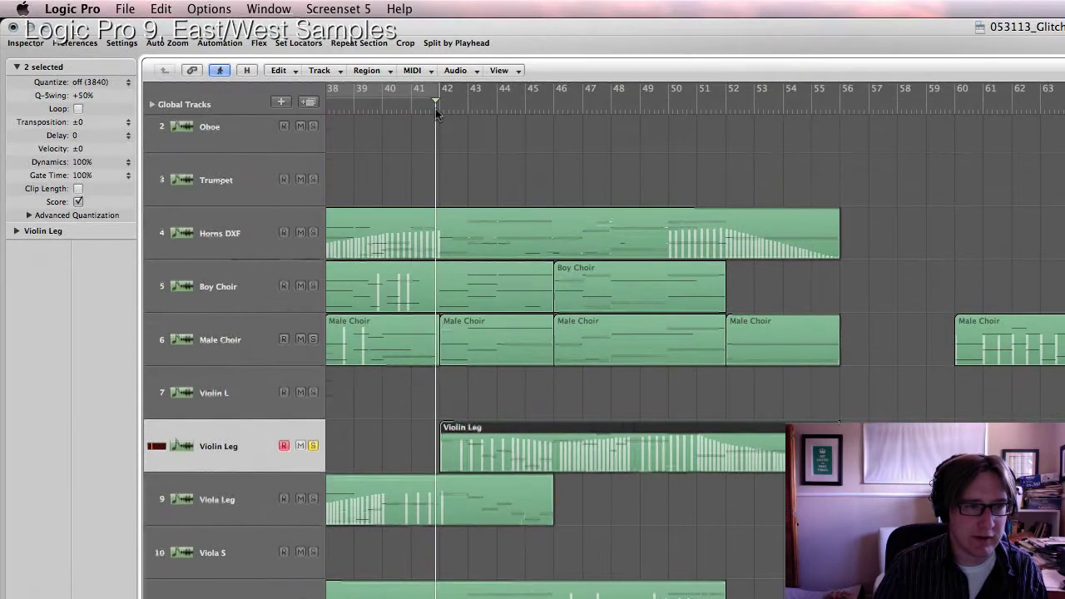
{"action": "key", "text": "space"}
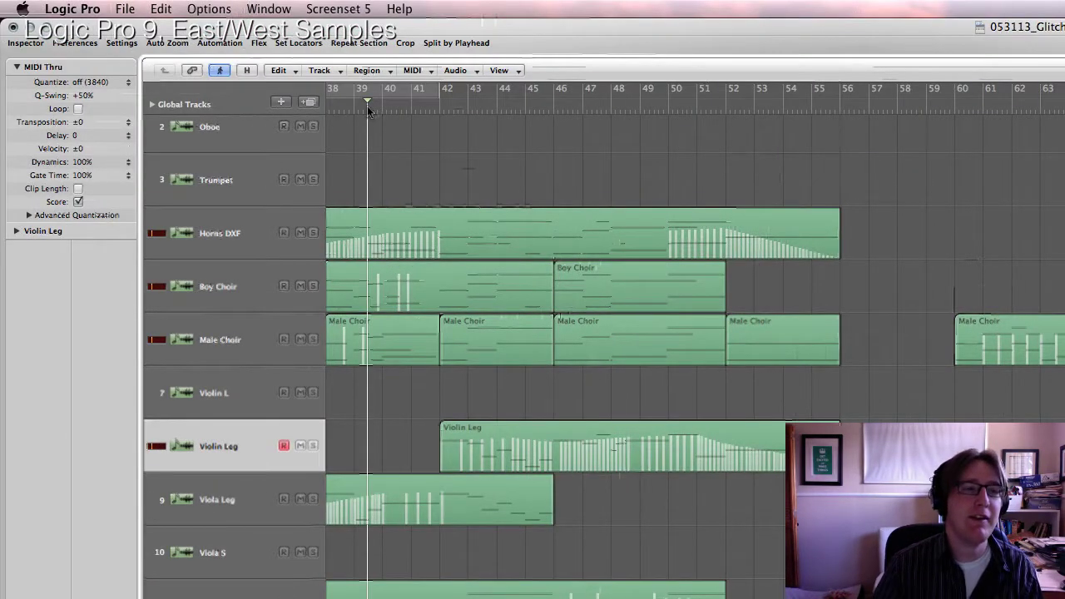
{"action": "left_click", "coordinate": [500, 253]}
{"action": "scroll", "coordinate": [502, 256], "scroll_direction": "left", "scroll_amount": 3}
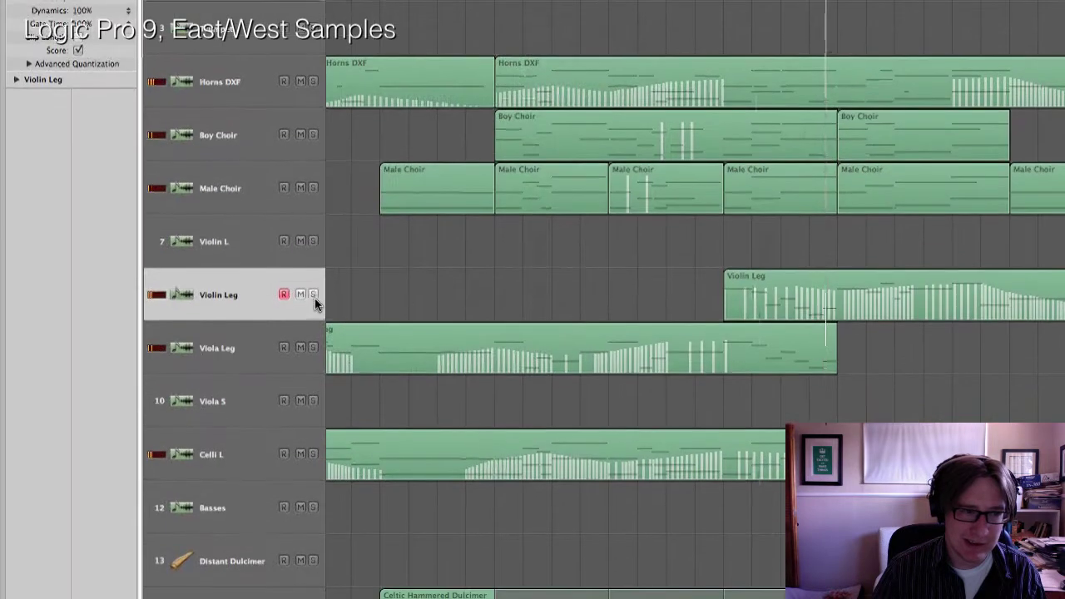
{"action": "left_click", "coordinate": [315, 299]}
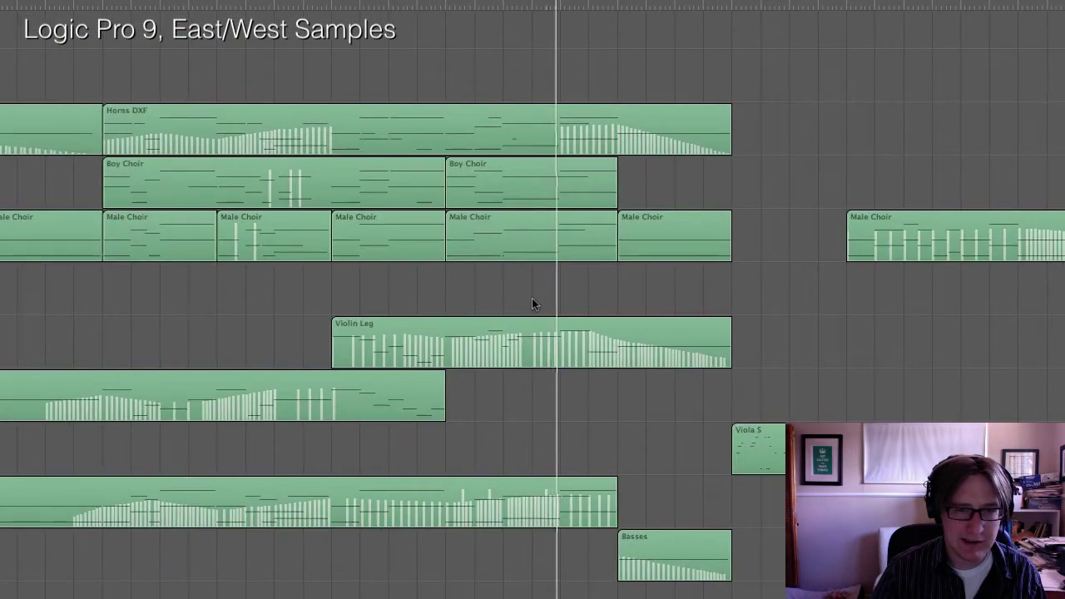
{"action": "scroll", "coordinate": [534, 304], "scroll_direction": "right", "scroll_amount": 5}
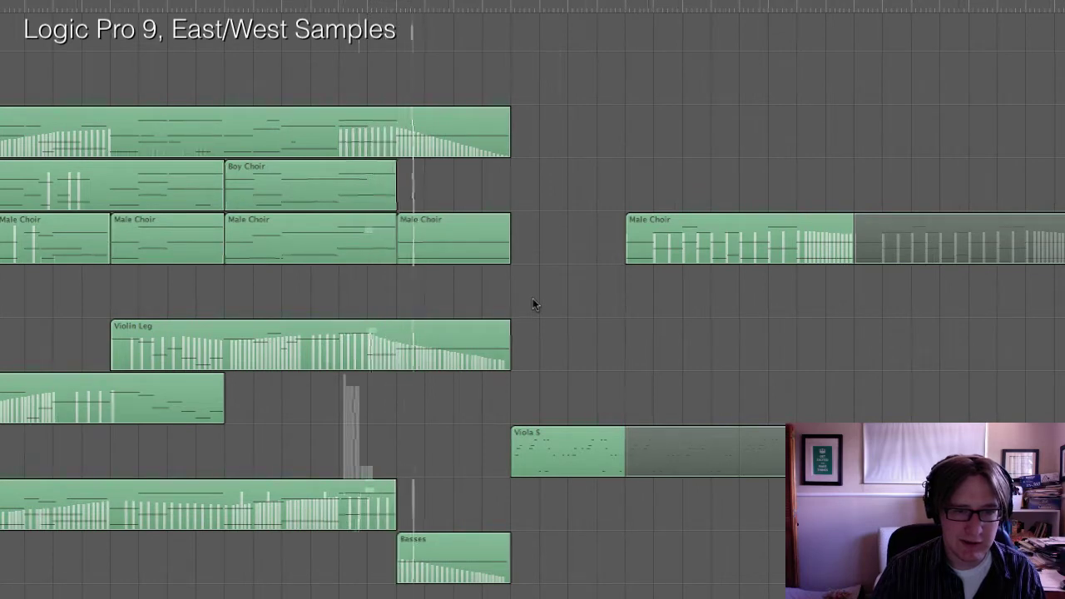
{"action": "scroll", "coordinate": [534, 305], "scroll_direction": "down", "scroll_amount": 2}
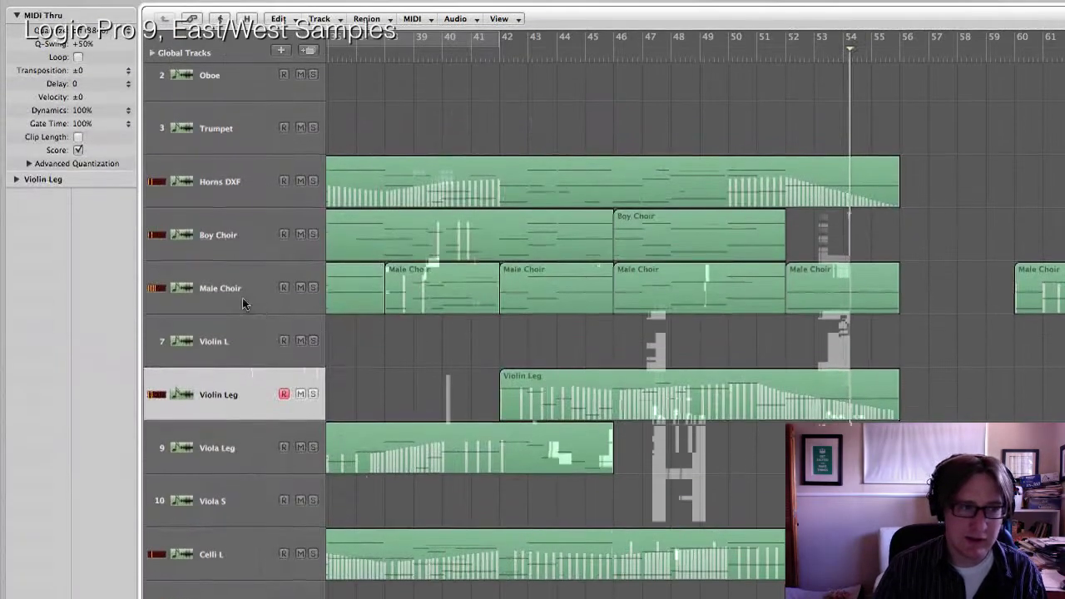
Copy the looped Male Choir region to the Celli L track at bar 60 and play the passage back.
{"action": "left_click", "coordinate": [242, 298]}
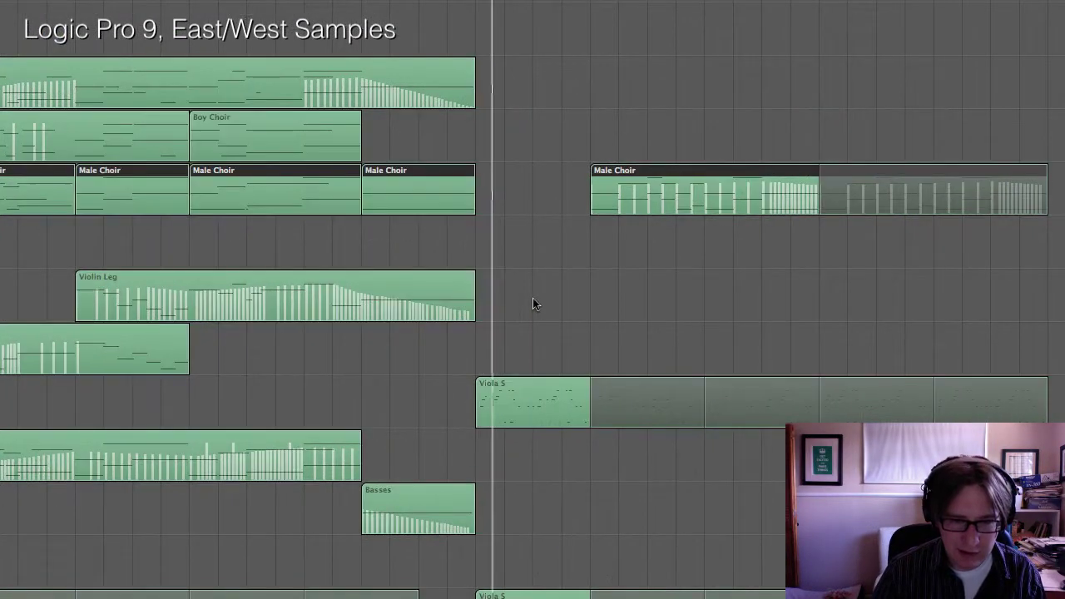
{"action": "scroll", "coordinate": [534, 303], "scroll_direction": "up", "scroll_amount": 1}
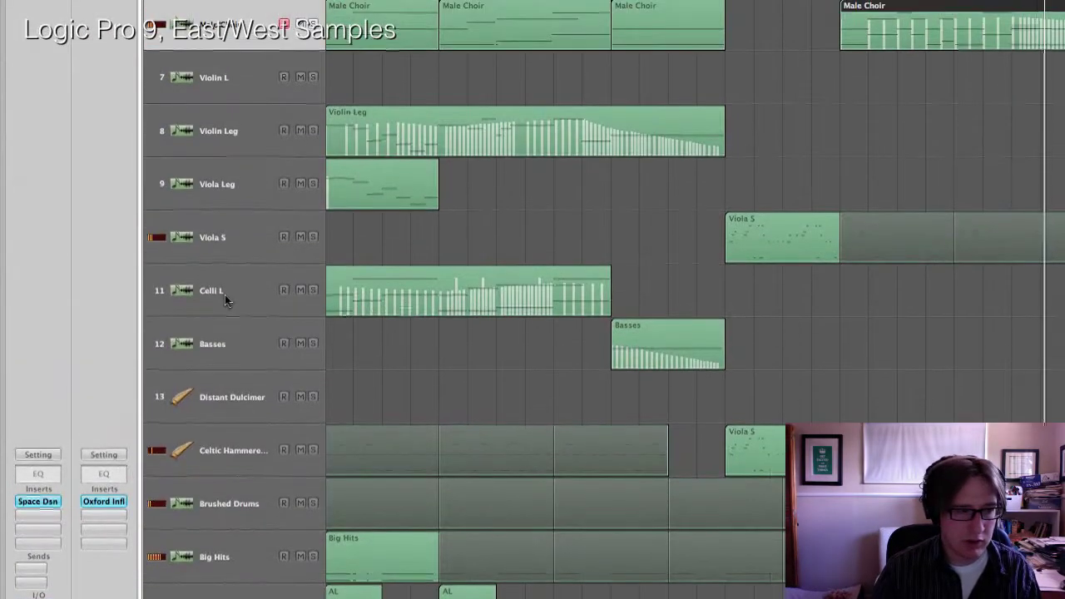
{"action": "left_click", "coordinate": [159, 7]}
{"action": "left_click", "coordinate": [227, 148]}
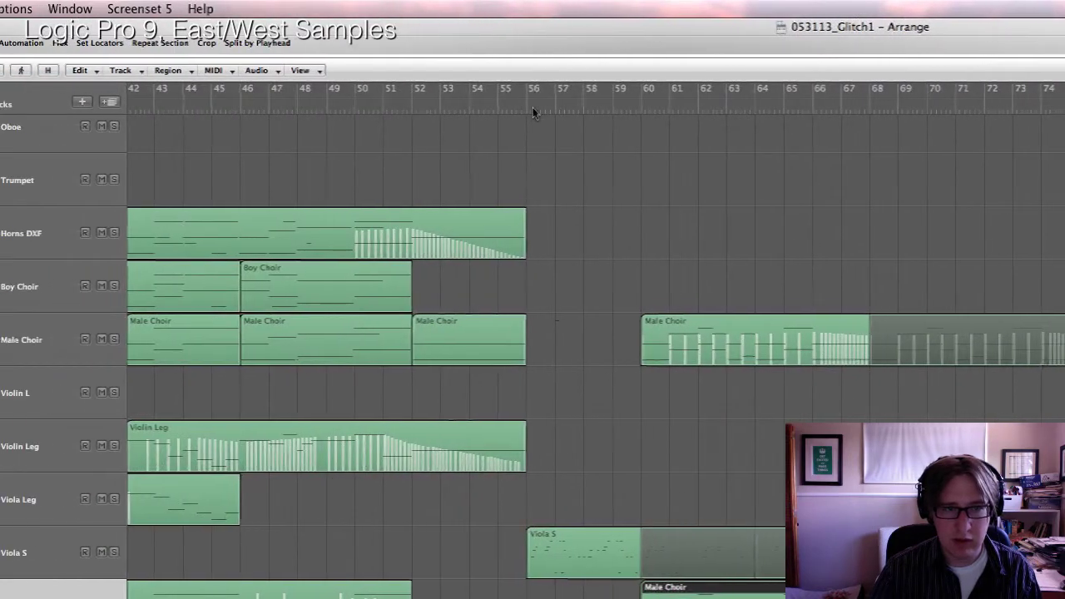
{"action": "left_click", "coordinate": [533, 106]}
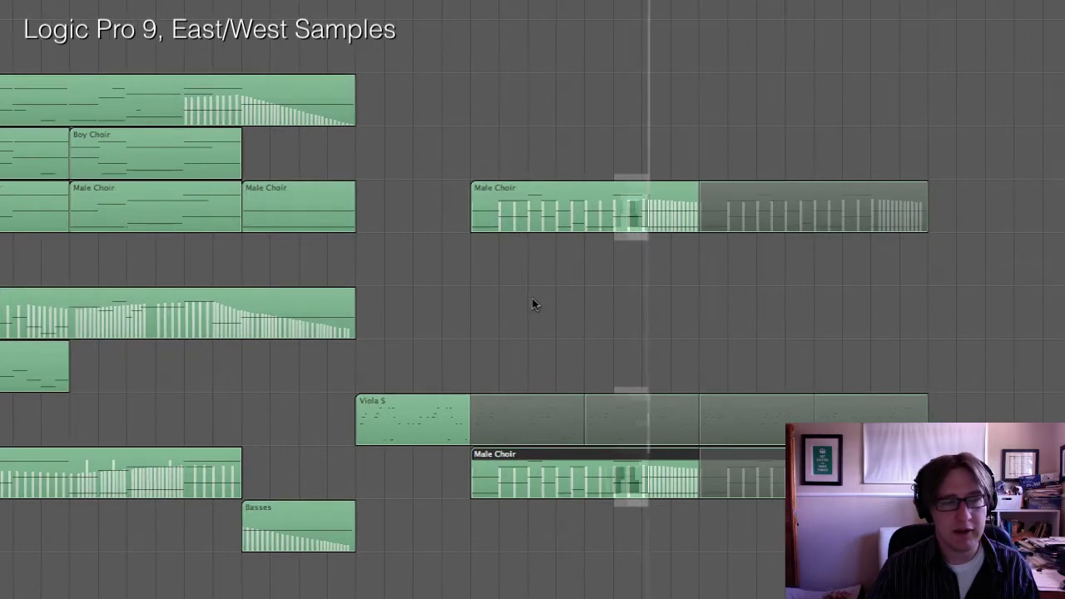
{"action": "scroll", "coordinate": [533, 304], "scroll_direction": "left", "scroll_amount": 10}
{"action": "scroll", "coordinate": [533, 304], "scroll_direction": "right", "scroll_amount": 15}
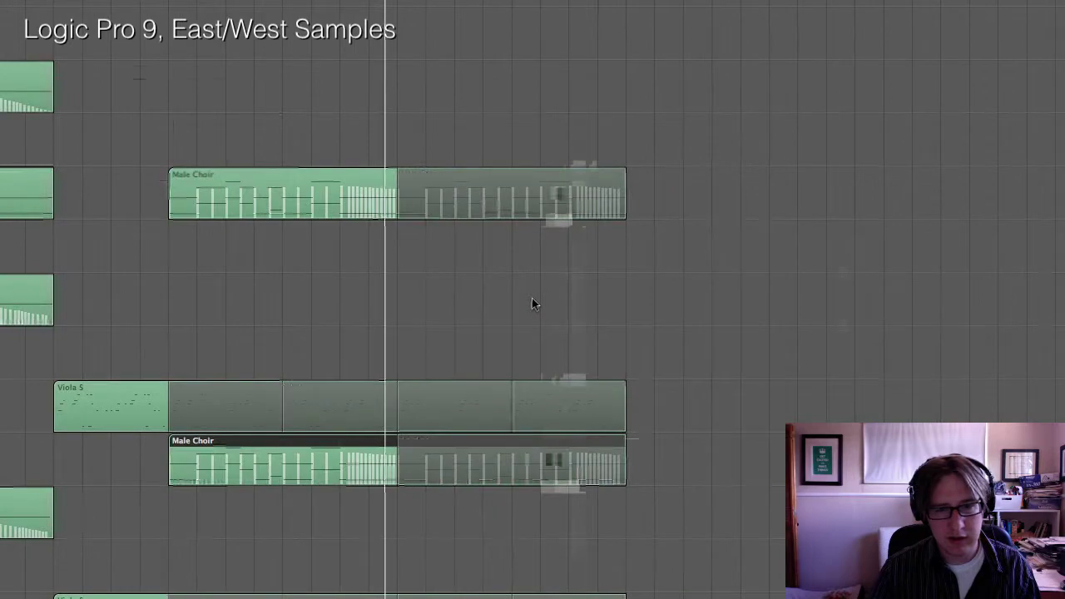
Copy the two Boy Choir regions at bar 2 on the Boy Choir and Violin L tracks and paste them at bar 74.
{"action": "scroll", "coordinate": [533, 304], "scroll_direction": "left", "scroll_amount": 20}
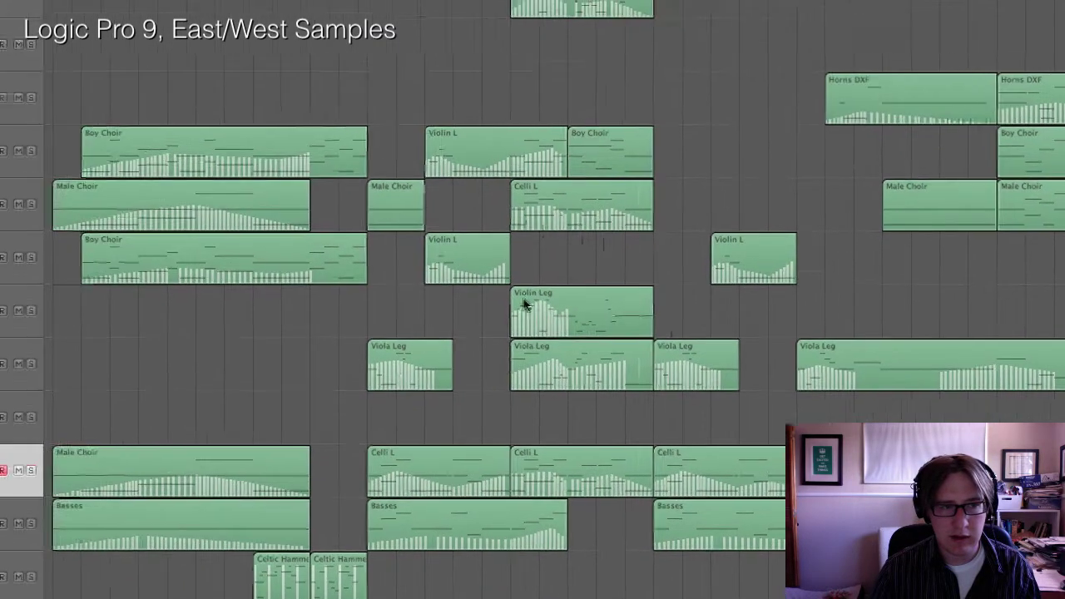
{"action": "left_click", "coordinate": [166, 254]}
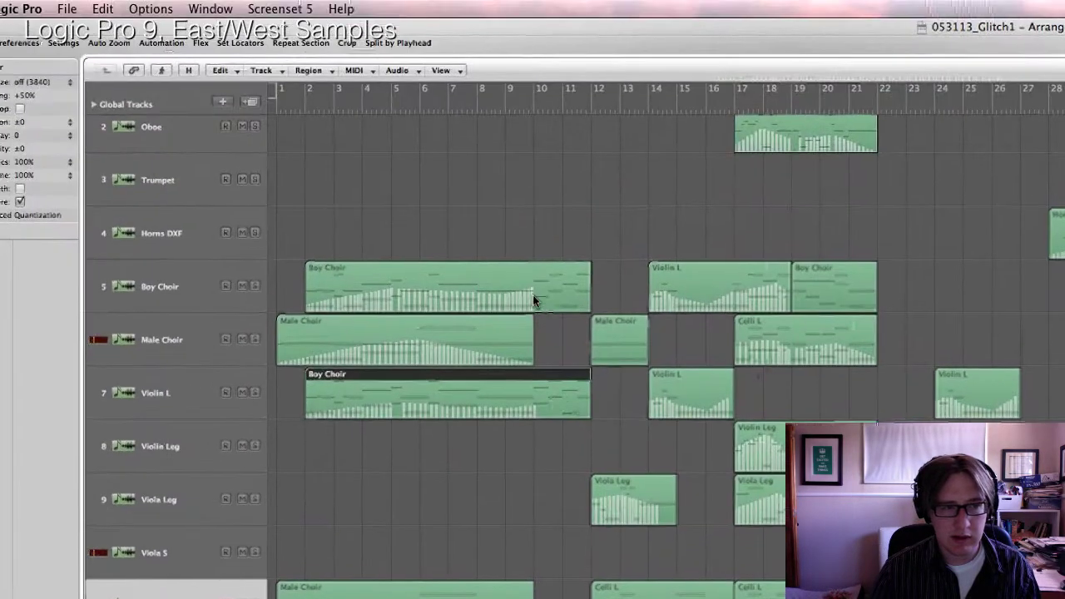
{"action": "left_click", "coordinate": [146, 157], "text": "shift"}
{"action": "scroll", "coordinate": [552, 337], "scroll_direction": "right", "scroll_amount": 15}
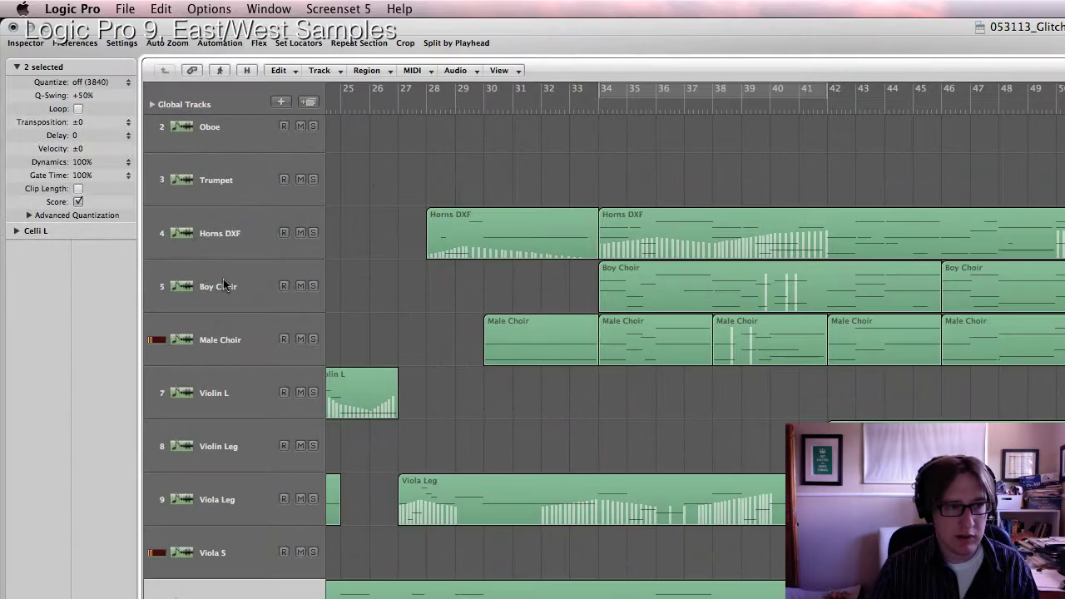
{"action": "left_click", "coordinate": [115, 206]}
{"action": "scroll", "coordinate": [532, 298], "scroll_direction": "right", "scroll_amount": 10}
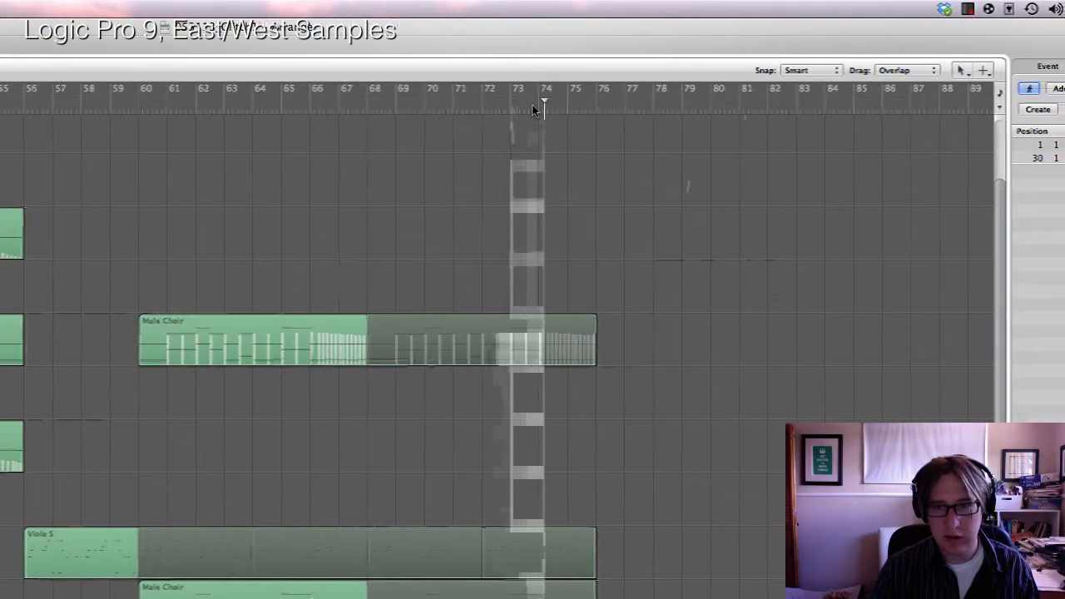
{"action": "left_click_drag", "start_coordinate": [532, 107], "coordinate": [542, 104]}
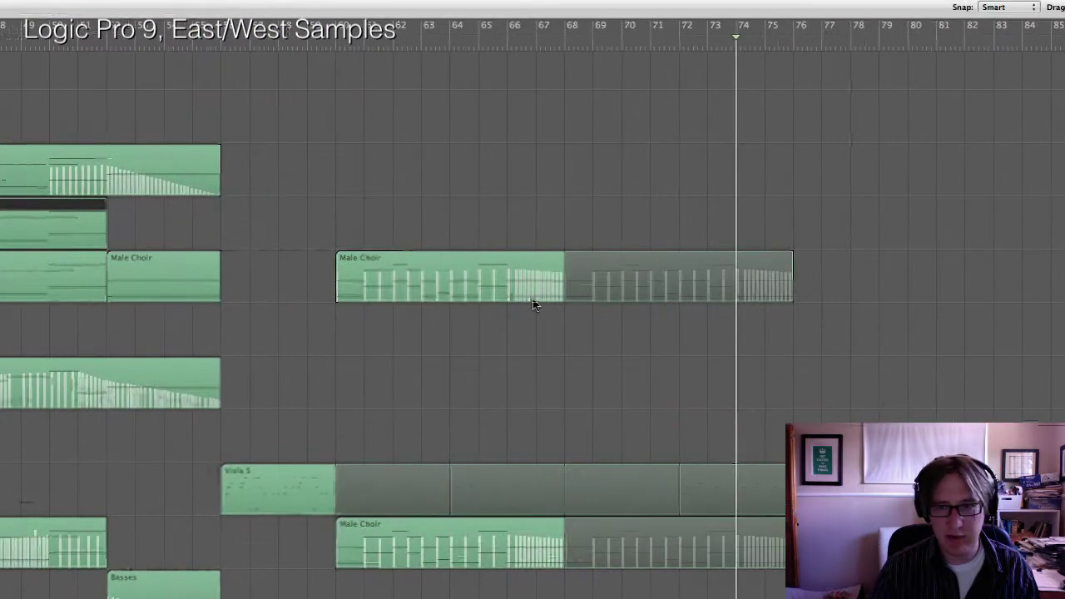
{"action": "key", "text": "super+v"}
Extend the Celtic Hammered Dulcimer and Brushed Drums loops to about bar 84.
{"action": "left_click", "coordinate": [504, 332]}
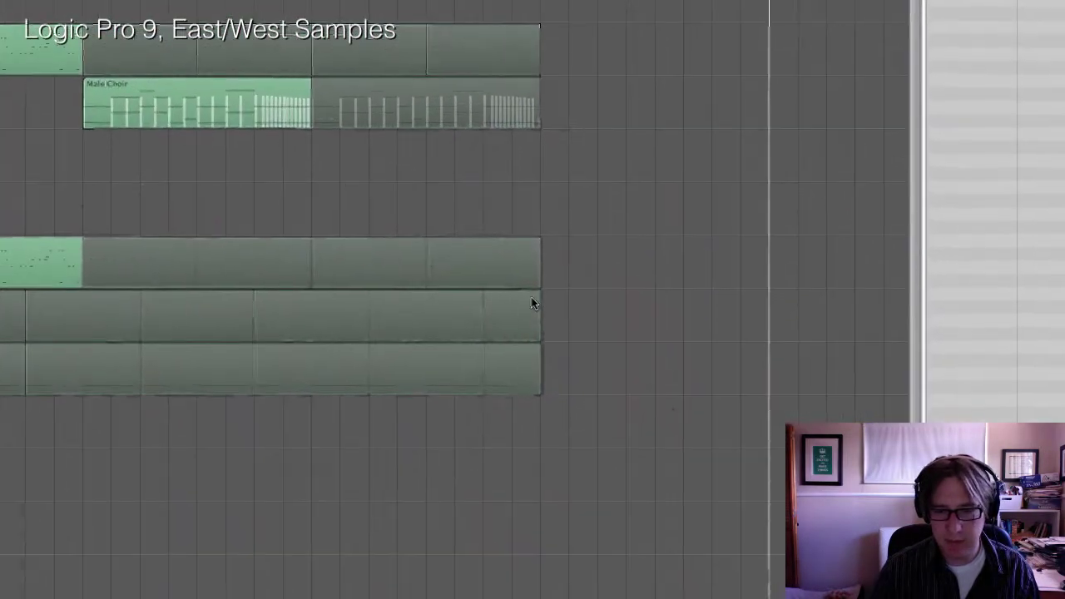
{"action": "left_click_drag", "start_coordinate": [534, 305], "coordinate": [771, 304]}
{"action": "left_click_drag", "start_coordinate": [533, 305], "coordinate": [768, 308]}
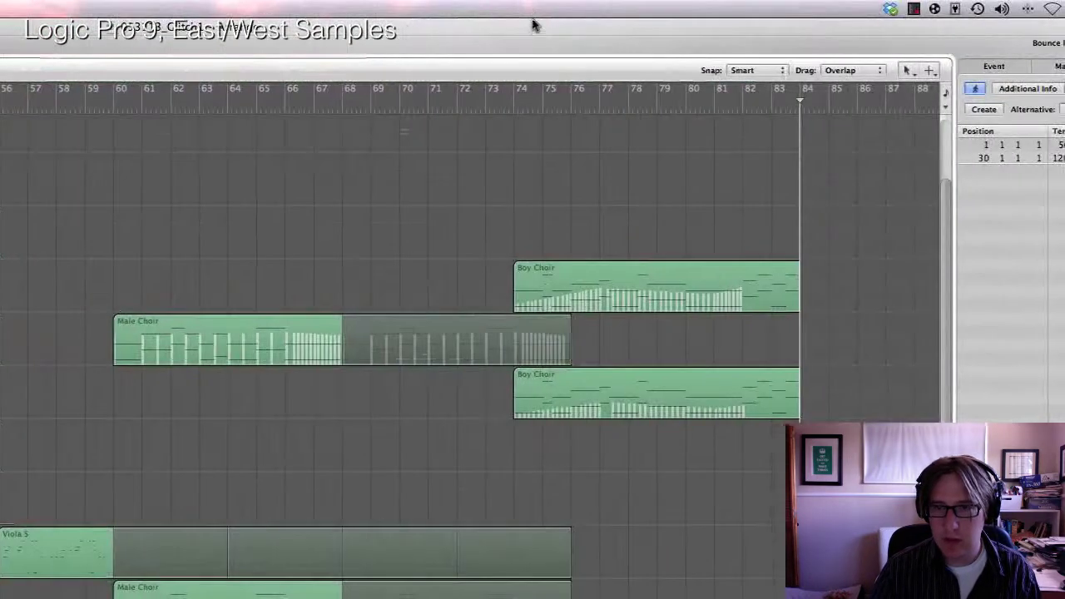
Open the bar 74 region of the Boy Choir track in the Piano Roll and flatten its Modulation curve at 127.
{"action": "left_click", "coordinate": [504, 99]}
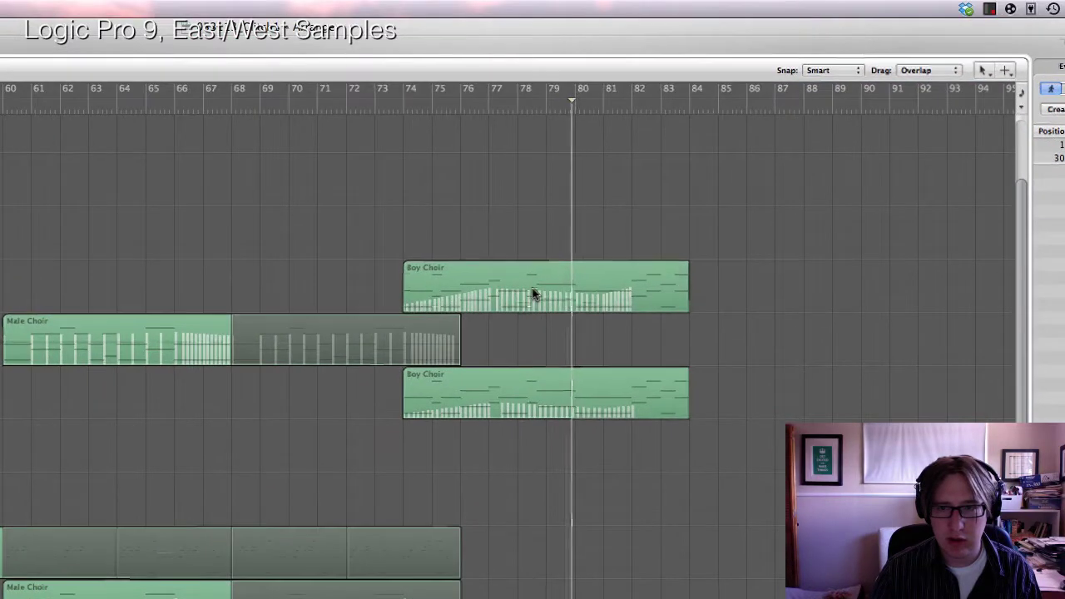
{"action": "left_click", "coordinate": [535, 293]}
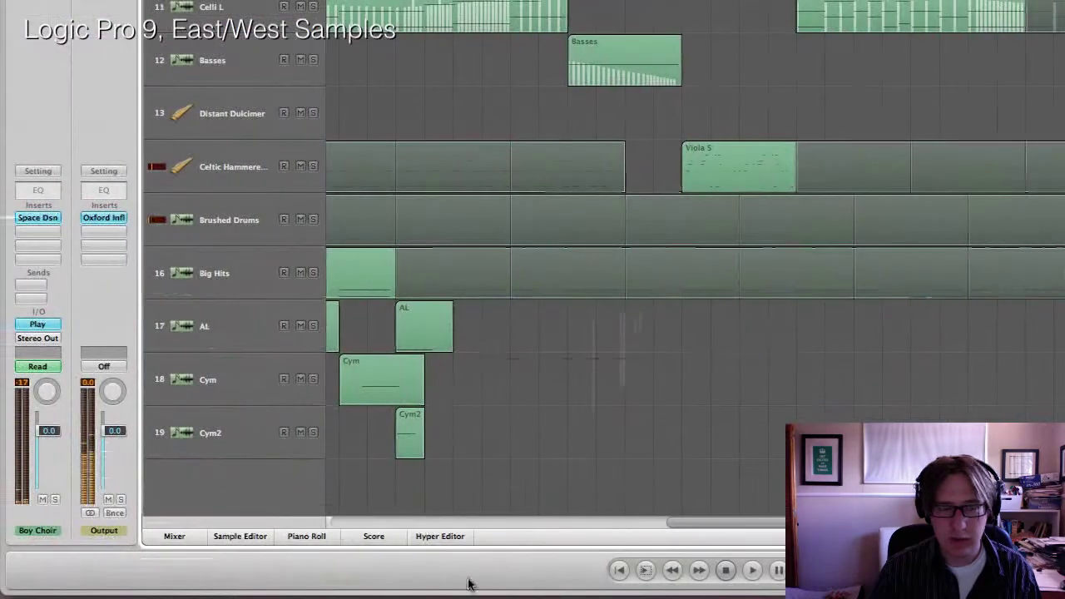
{"action": "left_click", "coordinate": [305, 537]}
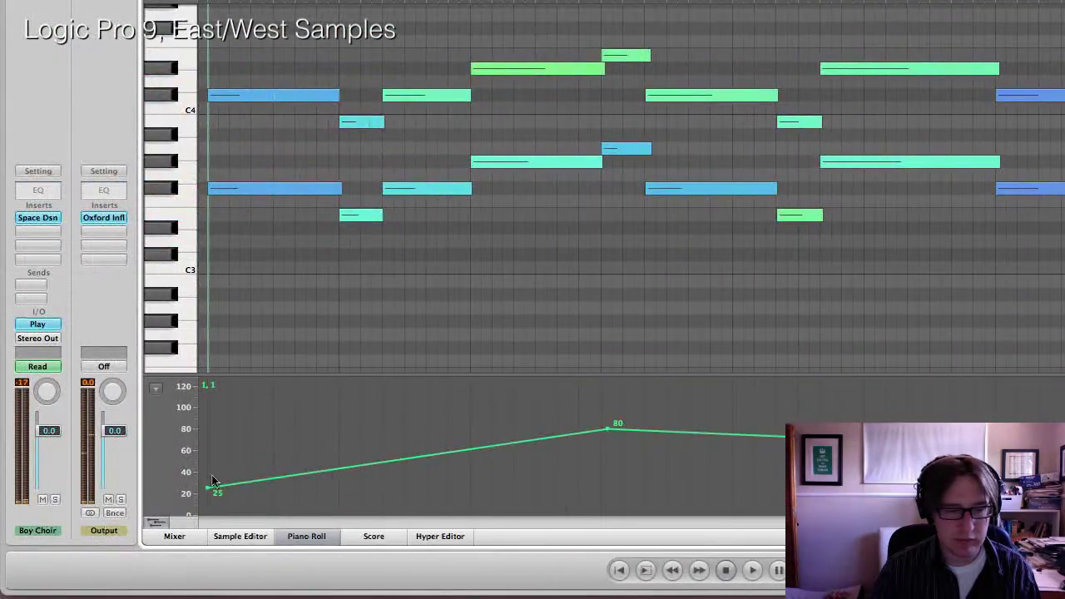
{"action": "left_click", "coordinate": [608, 429]}
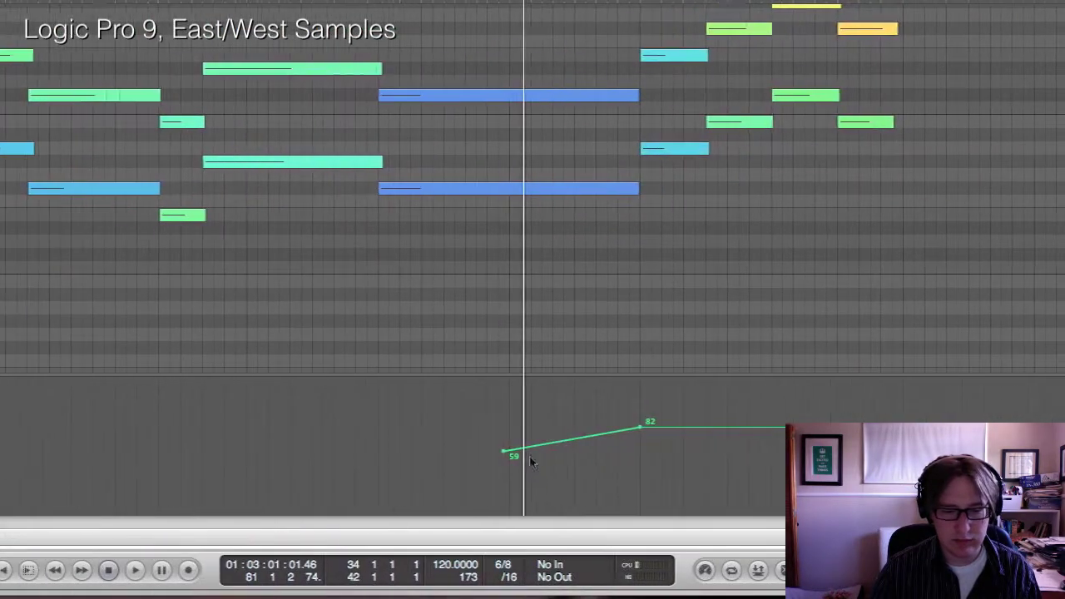
{"action": "left_click_drag", "start_coordinate": [533, 428], "coordinate": [158, 371]}
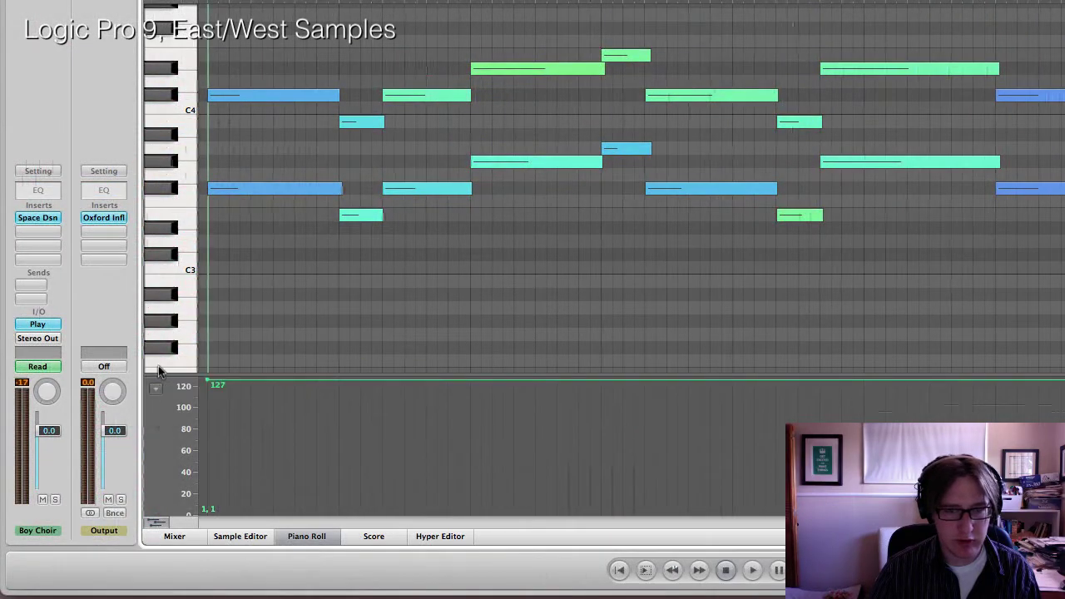
Play the passage and raise the Modulation curve of the Boy Choir region on the Violin L track to 127.
{"action": "left_click", "coordinate": [561, 102]}
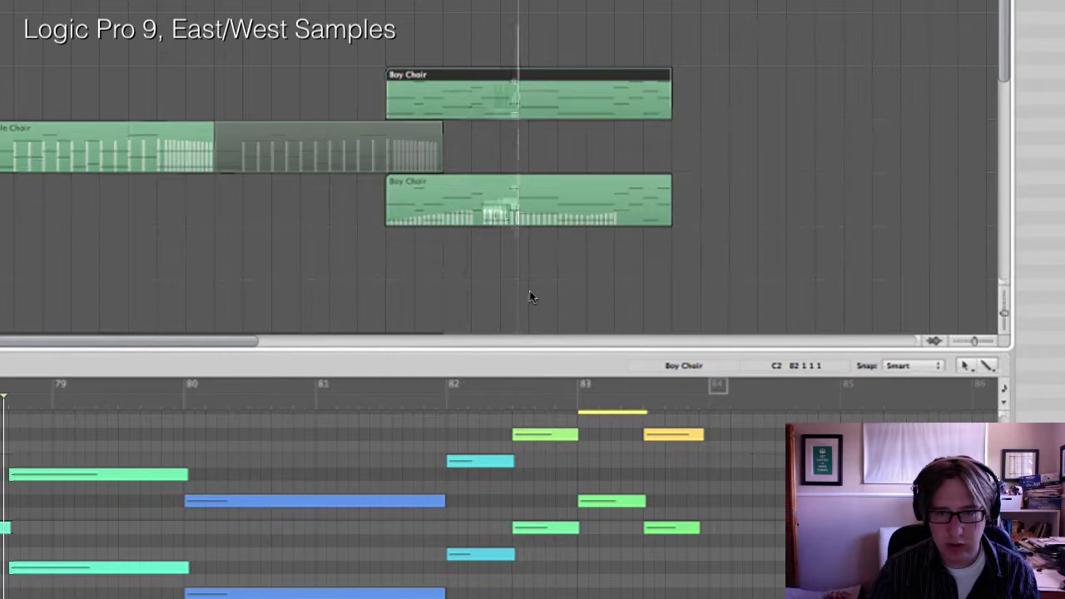
{"action": "left_click", "coordinate": [541, 193]}
{"action": "mouse_move", "coordinate": [504, 466]}
{"action": "left_mouse_down"}
{"action": "mouse_move", "coordinate": [565, 386]}
{"action": "mouse_move", "coordinate": [531, 369]}
{"action": "left_mouse_up"}
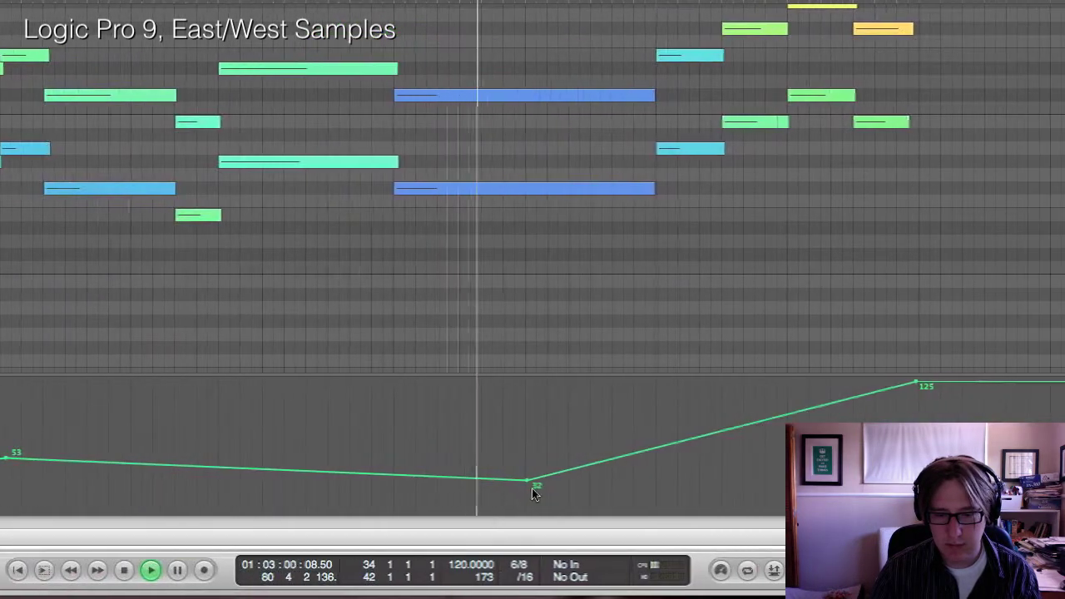
{"action": "mouse_move", "coordinate": [586, 381]}
{"action": "left_mouse_down"}
{"action": "mouse_move", "coordinate": [281, 347]}
{"action": "mouse_move", "coordinate": [209, 374]}
{"action": "left_mouse_up"}
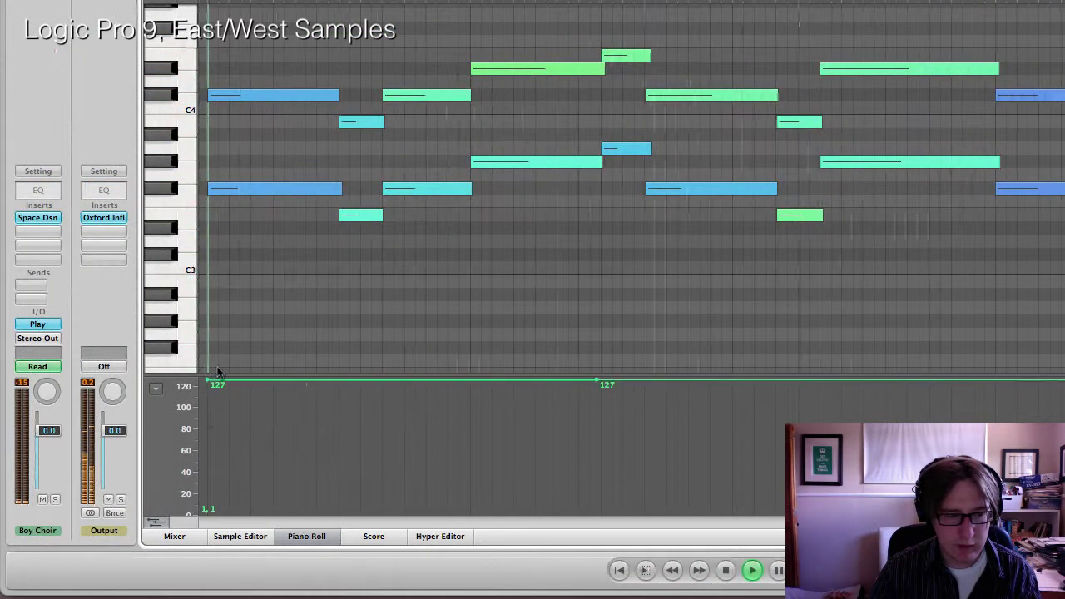
Extend the Big Hits, Brushed Drums and Celtic Hammered Dulcimer loops to about bar 85 during playback.
{"action": "left_click", "coordinate": [534, 107]}
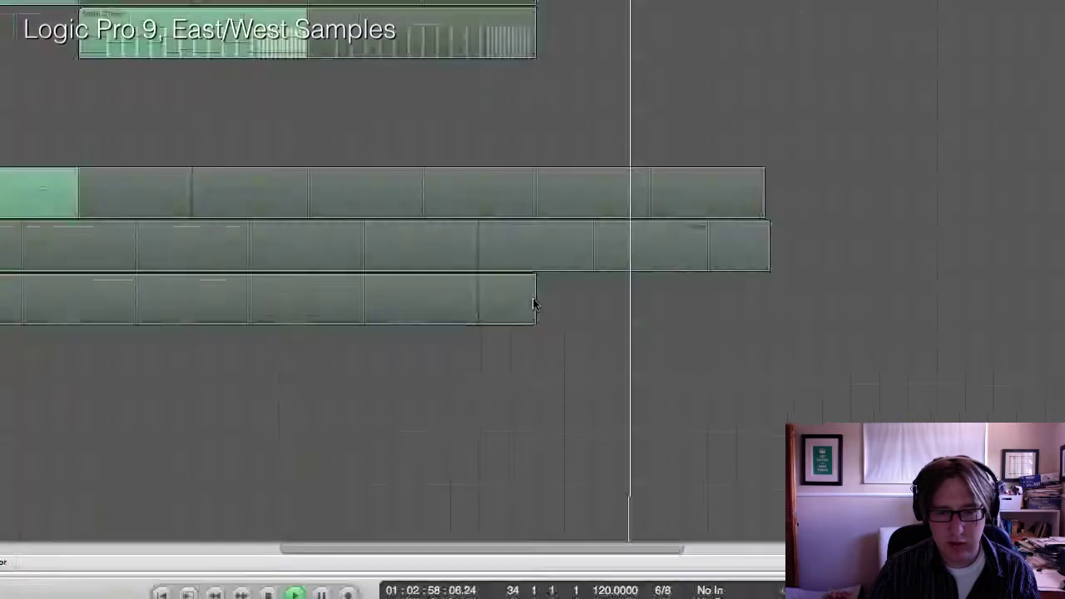
{"action": "left_click_drag", "start_coordinate": [534, 304], "coordinate": [511, 304]}
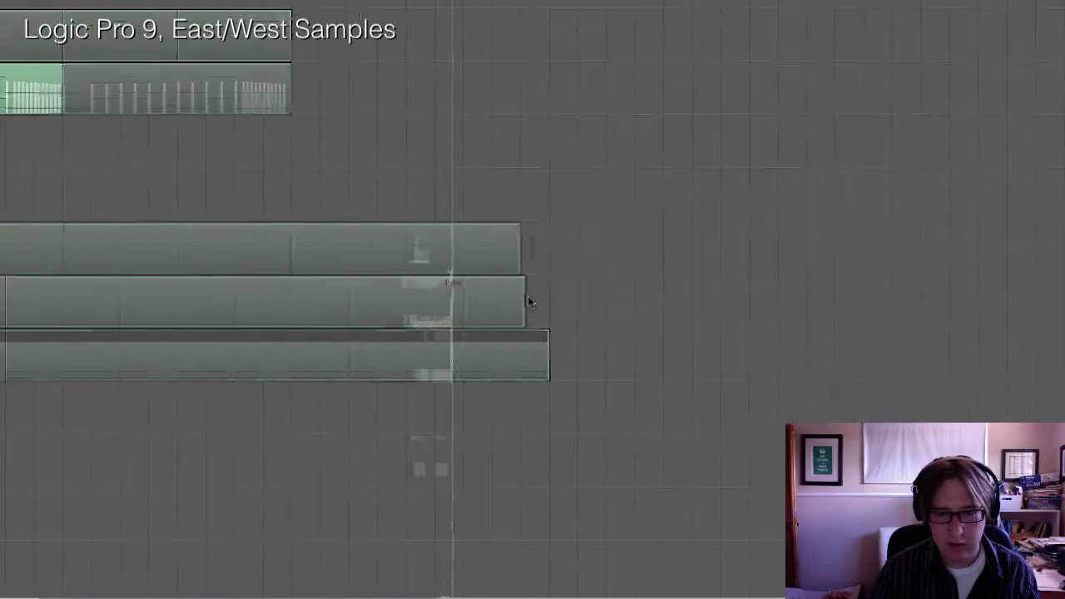
{"action": "left_click_drag", "start_coordinate": [494, 245], "coordinate": [489, 244]}
{"action": "left_click_drag", "start_coordinate": [535, 299], "coordinate": [559, 299]}
{"action": "left_click_drag", "start_coordinate": [528, 249], "coordinate": [564, 249]}
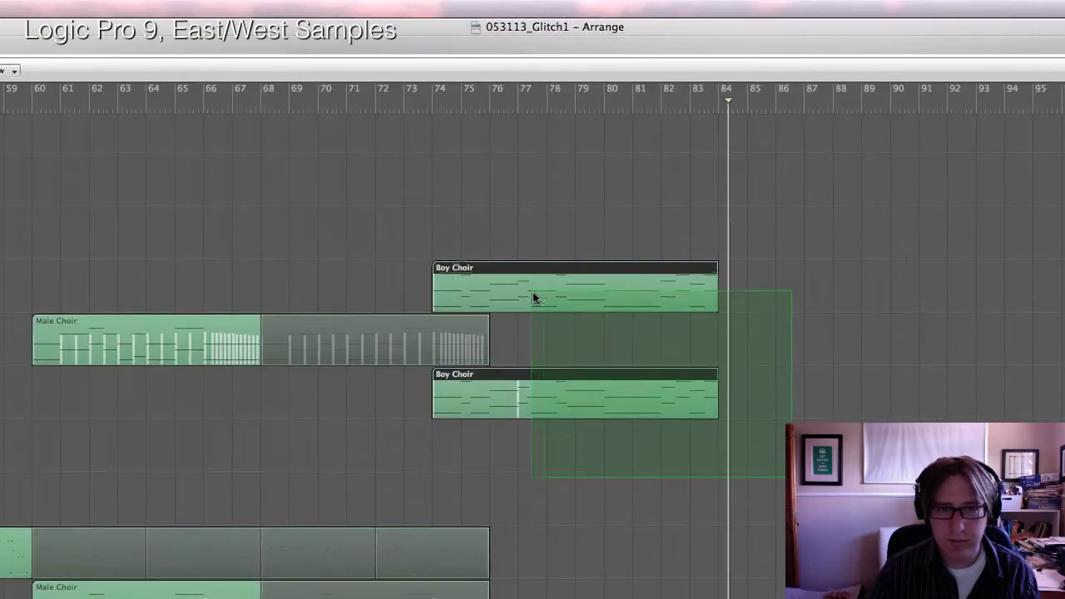
Try moving both pasted Boy Choir regions to start at bar 68 and play the passage back.
{"action": "left_click_drag", "start_coordinate": [569, 297], "coordinate": [400, 294]}
{"action": "left_click_drag", "start_coordinate": [533, 294], "coordinate": [533, 294]}
{"action": "left_click", "coordinate": [722, 401]}
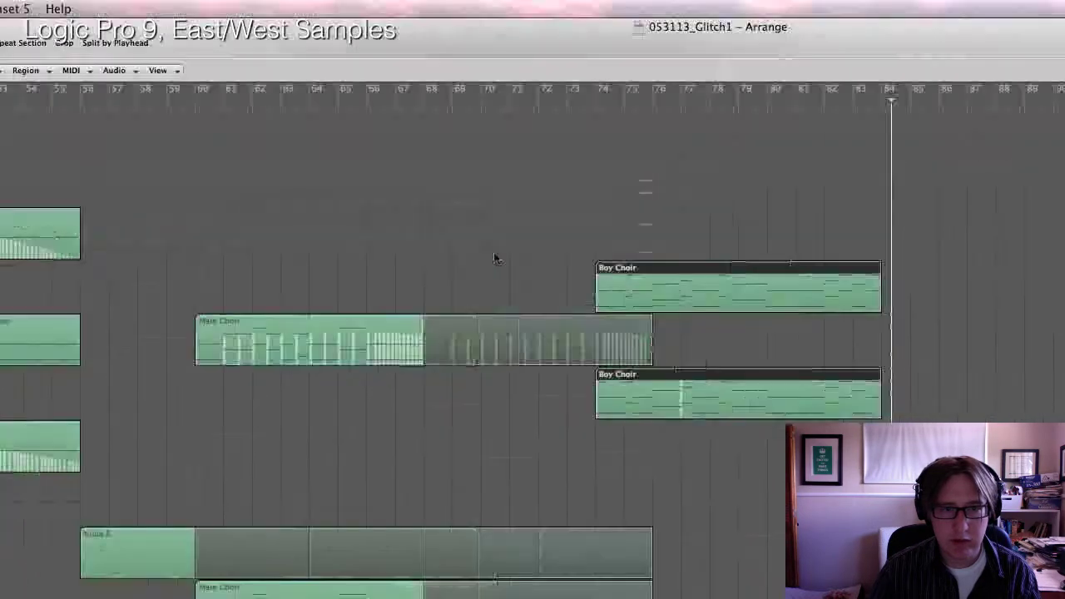
{"action": "left_click", "coordinate": [532, 109]}
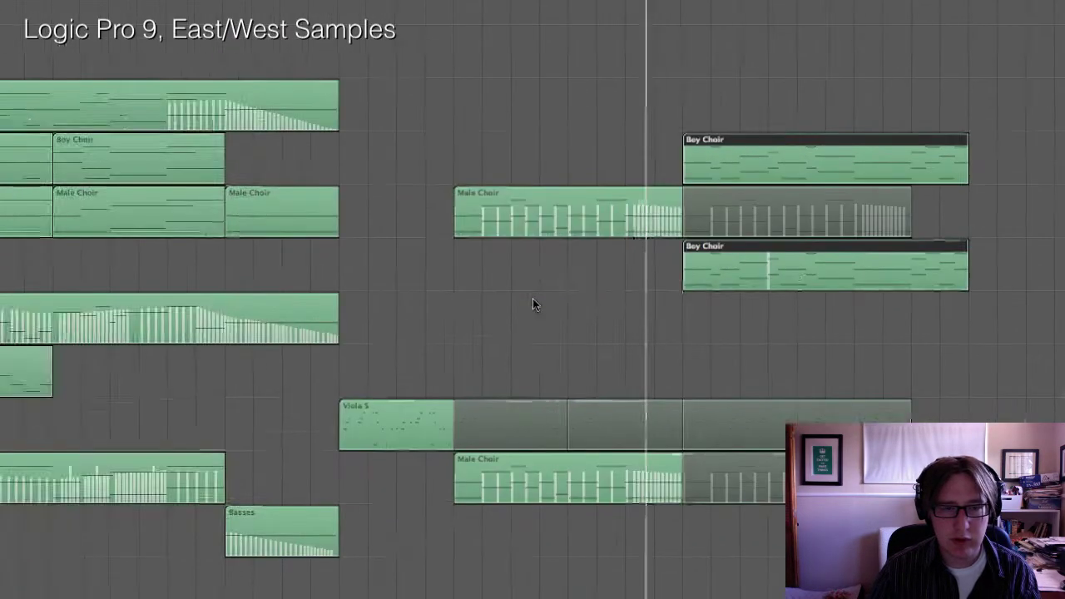
{"action": "left_click", "coordinate": [681, 363]}
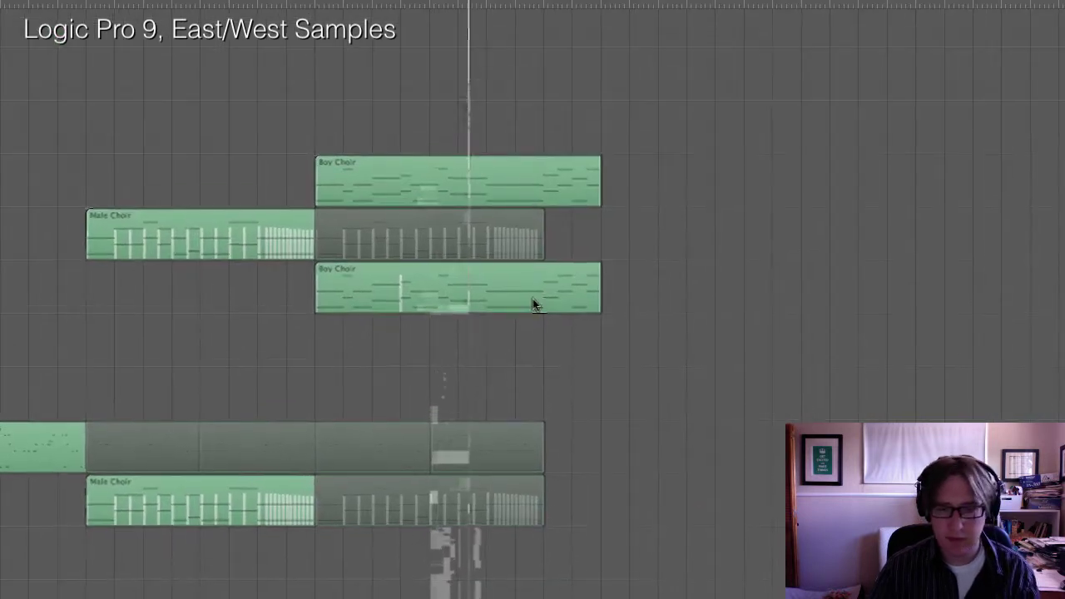
Delete the two Boy Choir regions at bar 68 from the Violin L and Boy Choir tracks.
{"action": "left_click", "coordinate": [617, 205]}
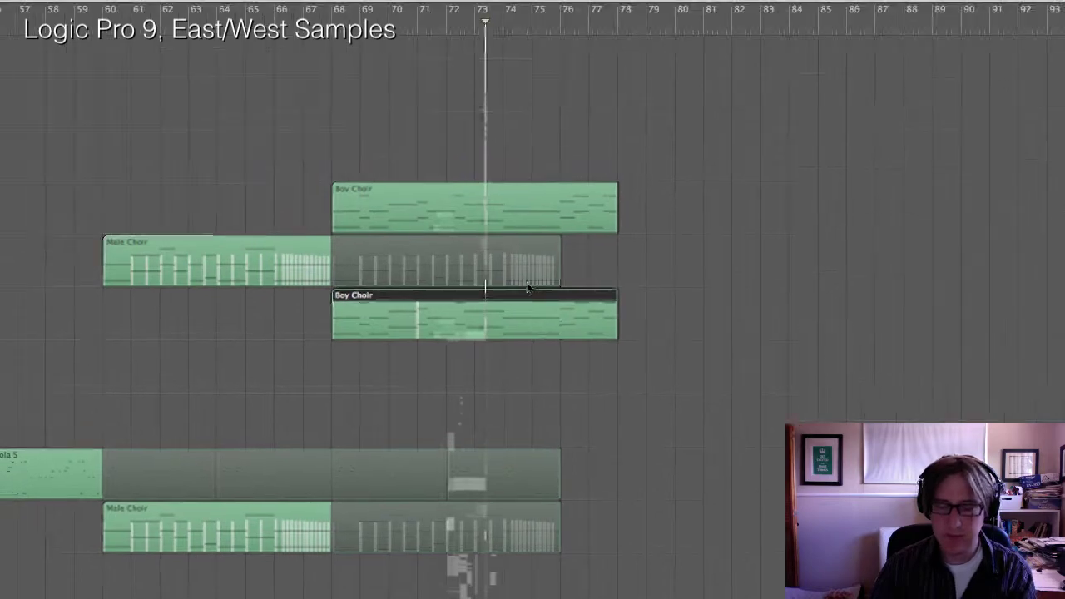
{"action": "key", "text": "Delete"}
{"action": "left_click", "coordinate": [515, 213]}
{"action": "key", "text": "Delete"}
{"action": "left_click", "coordinate": [531, 319]}
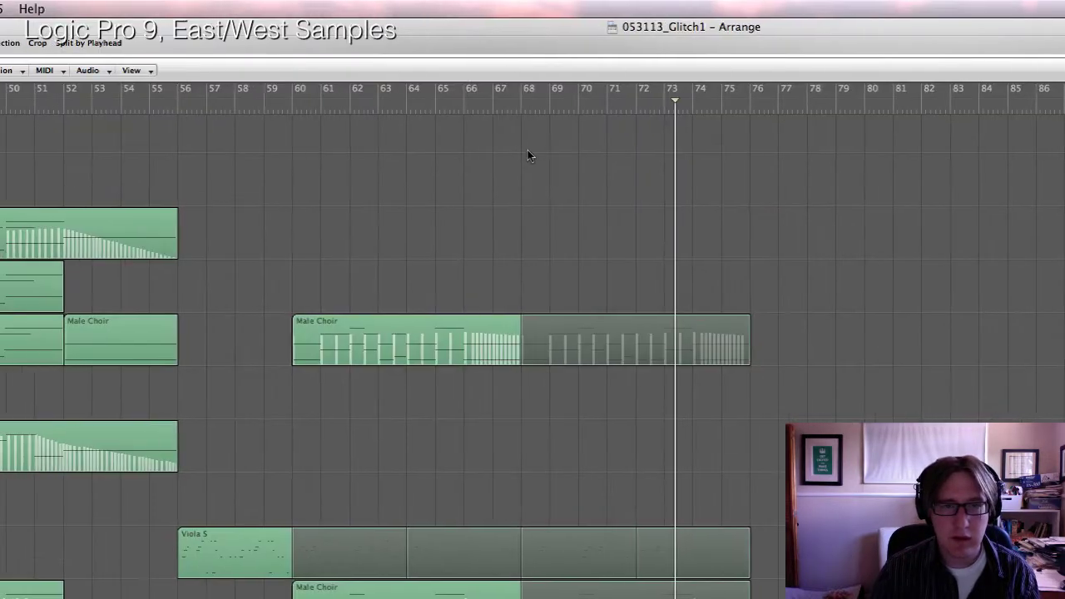
Extend the Viola S loop to bar 84 and trim the Celtic Hammered Dulcimer, Brushed Drums and Big Hits loops to the same bar.
{"action": "left_click", "coordinate": [486, 106]}
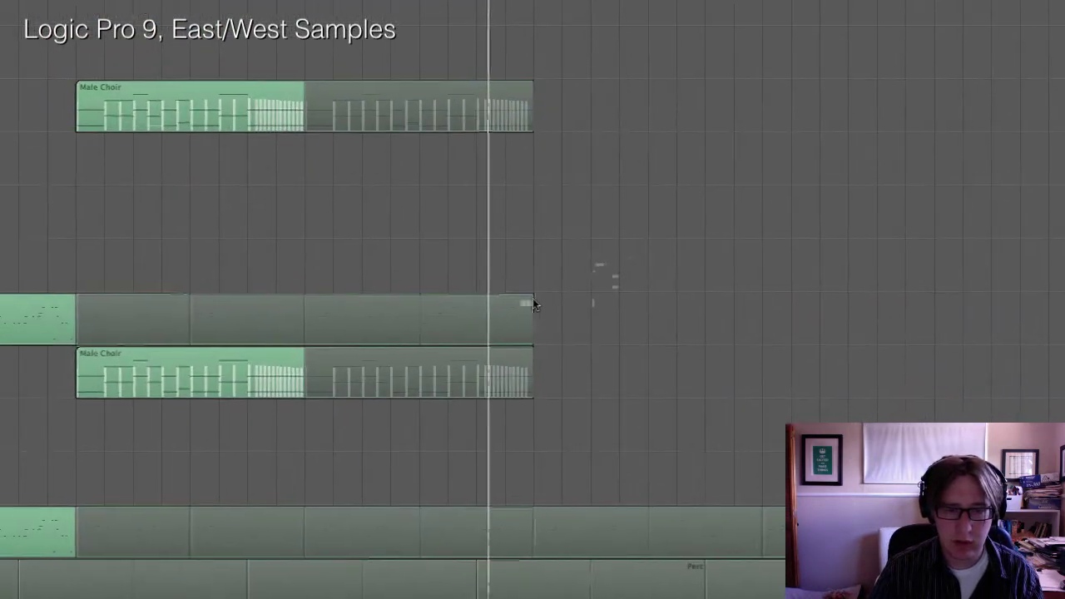
{"action": "left_click_drag", "start_coordinate": [582, 425], "coordinate": [831, 426]}
{"action": "mouse_move", "coordinate": [534, 303]}
{"action": "left_mouse_down"}
{"action": "mouse_move", "coordinate": [553, 305]}
{"action": "mouse_move", "coordinate": [503, 304]}
{"action": "mouse_move", "coordinate": [532, 304]}
{"action": "left_mouse_up"}
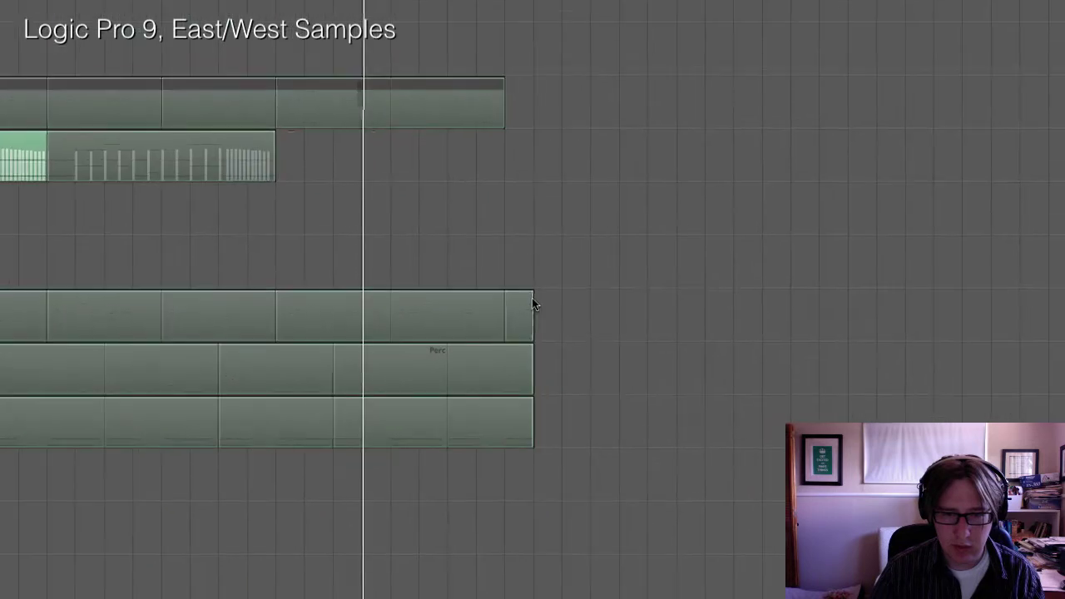
{"action": "left_click_drag", "start_coordinate": [559, 513], "coordinate": [535, 512]}
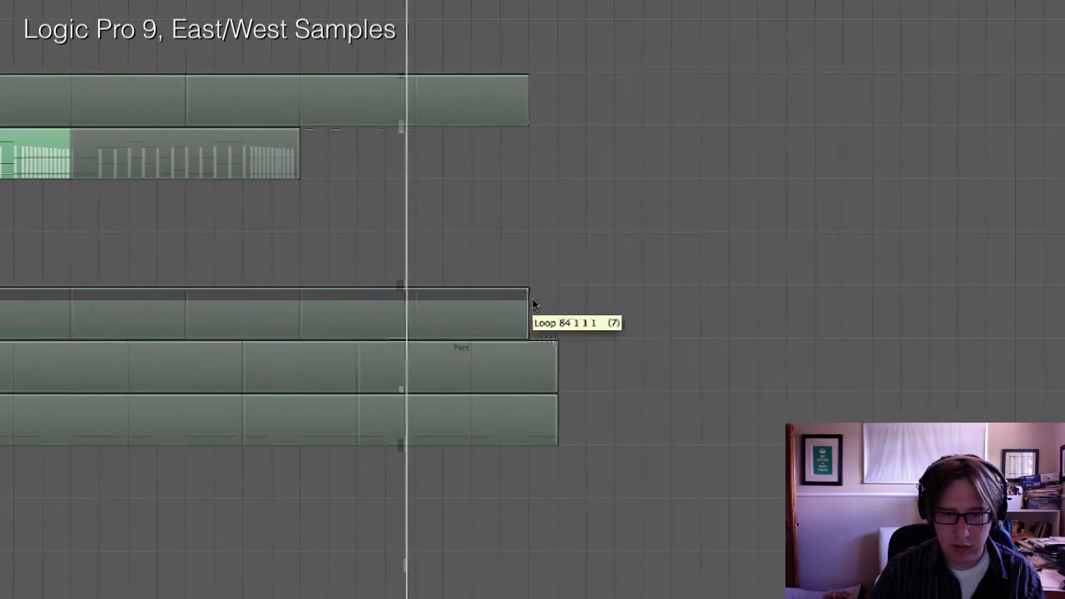
{"action": "left_click_drag", "start_coordinate": [534, 305], "coordinate": [531, 304]}
{"action": "left_click_drag", "start_coordinate": [555, 401], "coordinate": [526, 406]}
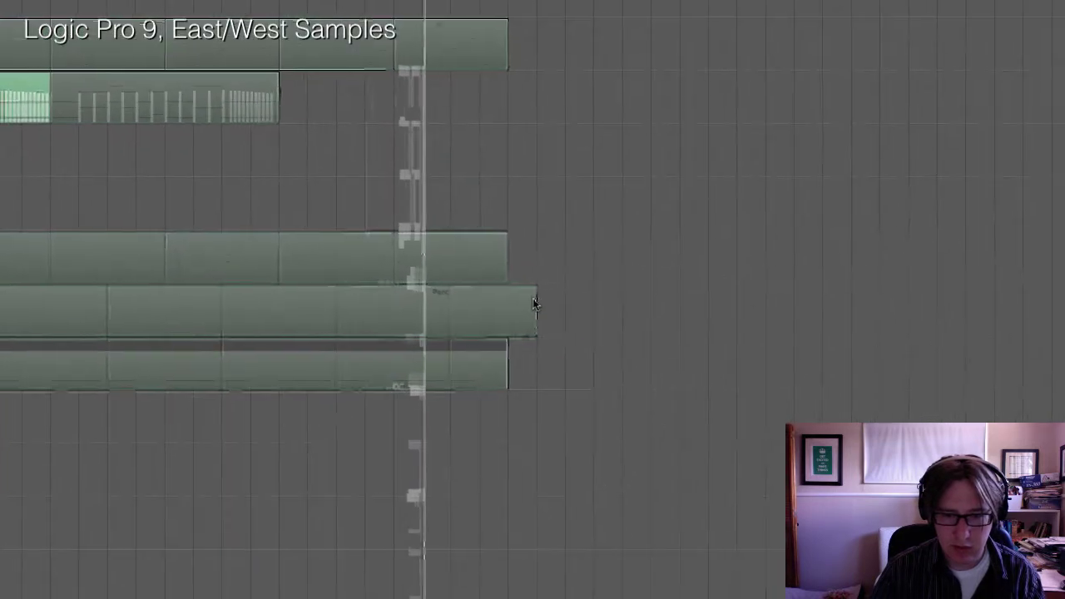
{"action": "left_click_drag", "start_coordinate": [535, 305], "coordinate": [534, 305]}
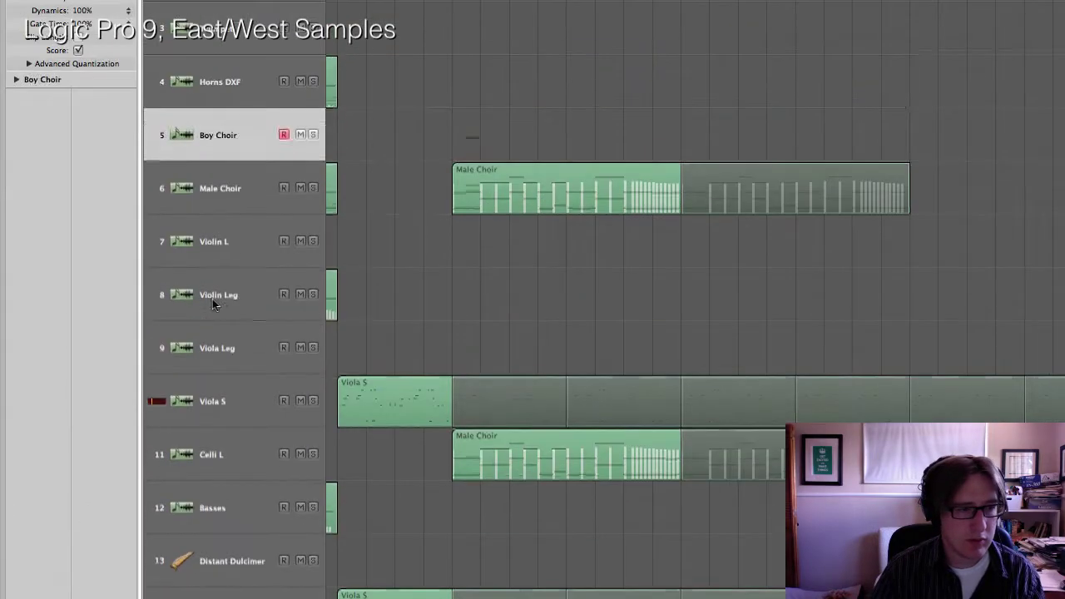
Add a new software instrument track directly below Violin Leg and name it Violin S.
{"action": "left_click", "coordinate": [212, 160]}
{"action": "left_click", "coordinate": [220, 94]}
{"action": "left_click", "coordinate": [230, 160]}
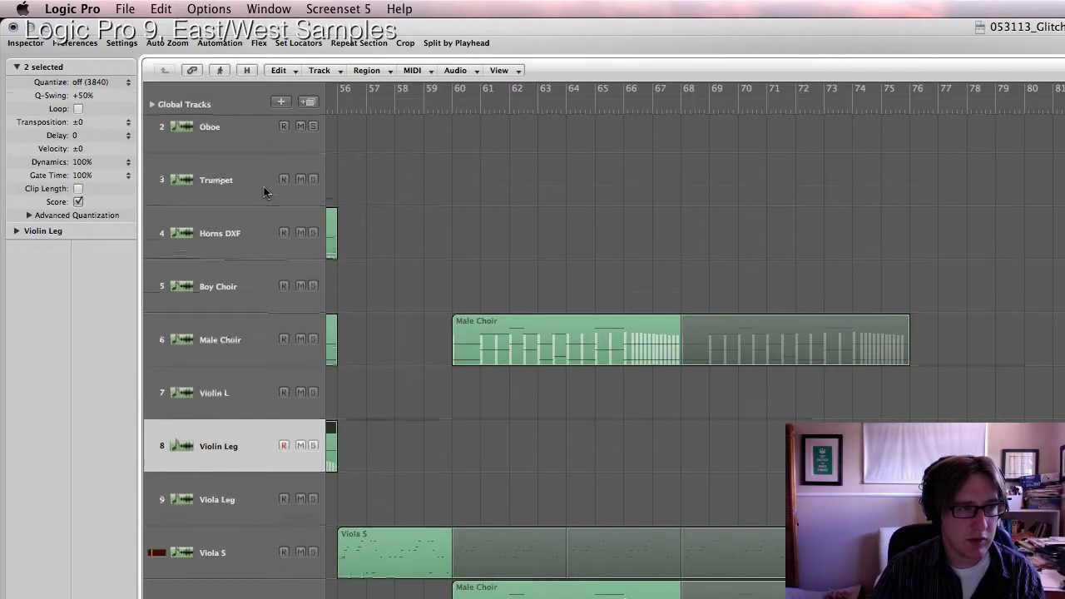
{"action": "left_click", "coordinate": [280, 103]}
{"action": "left_click", "coordinate": [1064, 174]}
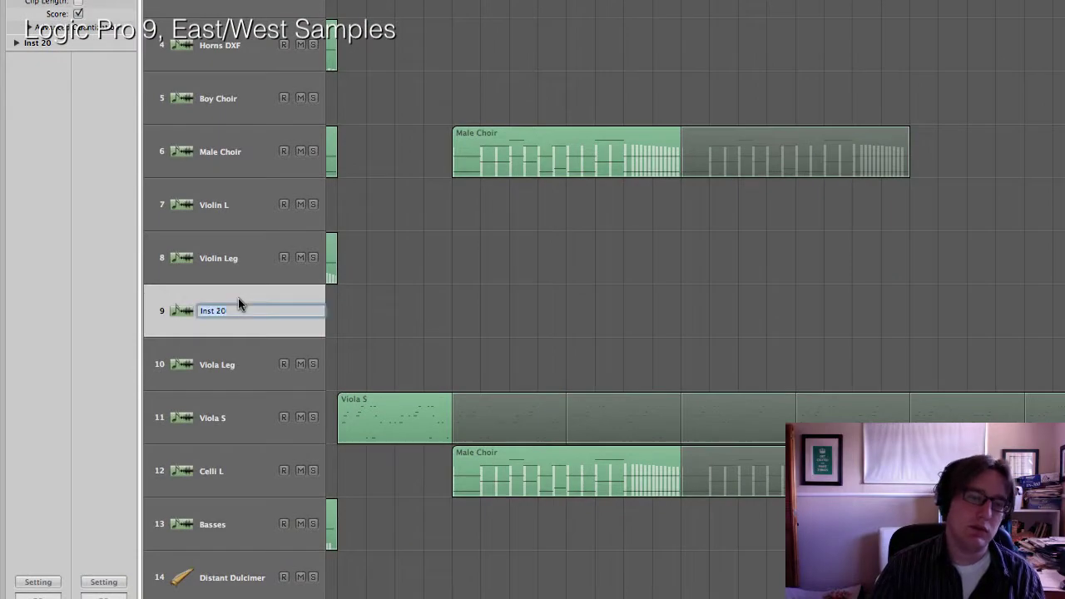
{"action": "type", "text": "Violin S"}
{"action": "key", "text": "Return"}
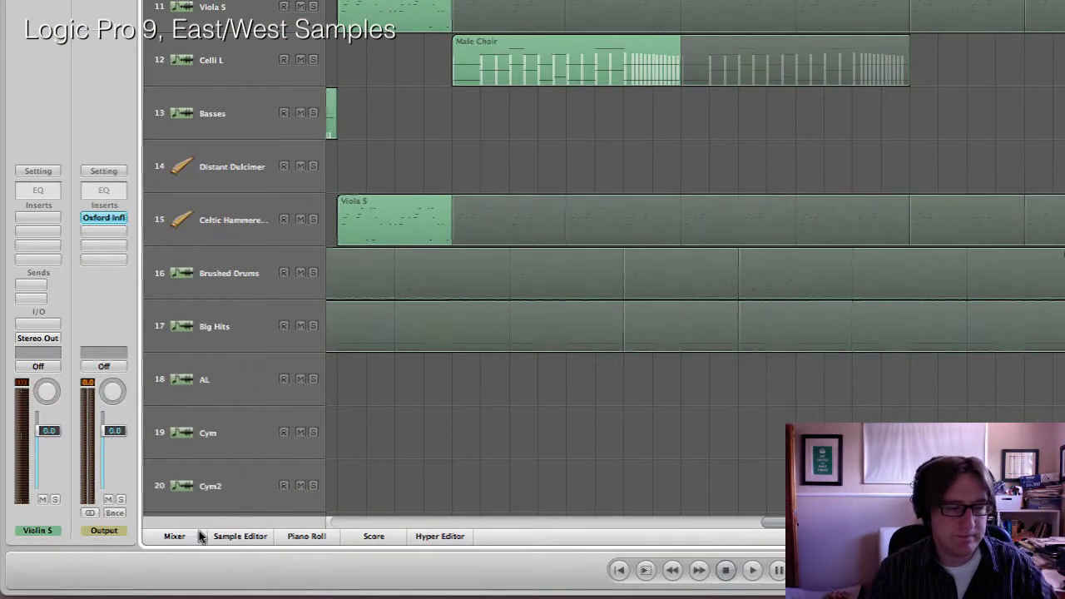
Show the mixer and insert the East West Play instrument on the Violin S channel strip.
{"action": "left_click", "coordinate": [199, 598]}
{"action": "left_click", "coordinate": [532, 278]}
{"action": "left_click", "coordinate": [830, 236]}
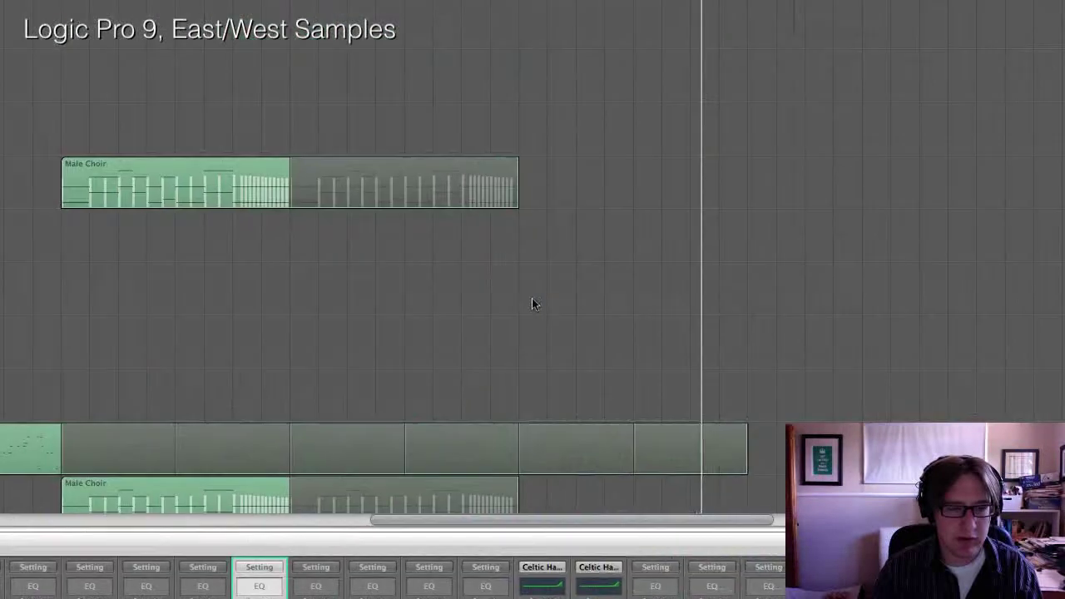
{"action": "scroll", "coordinate": [535, 305], "scroll_direction": "down", "scroll_amount": 2}
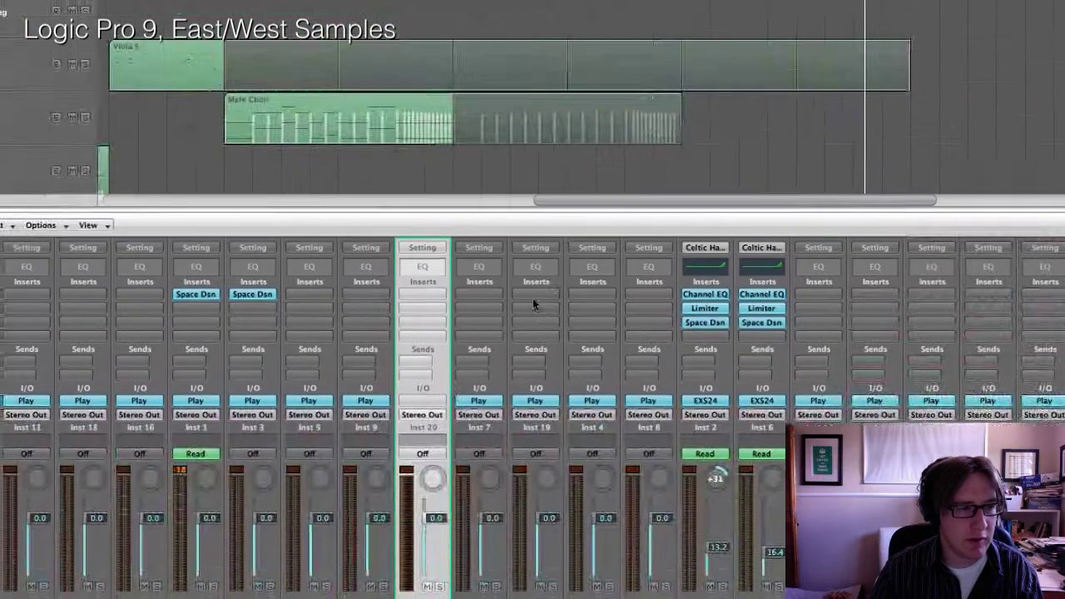
{"action": "left_click", "coordinate": [535, 303]}
{"action": "mouse_move", "coordinate": [540, 549]}
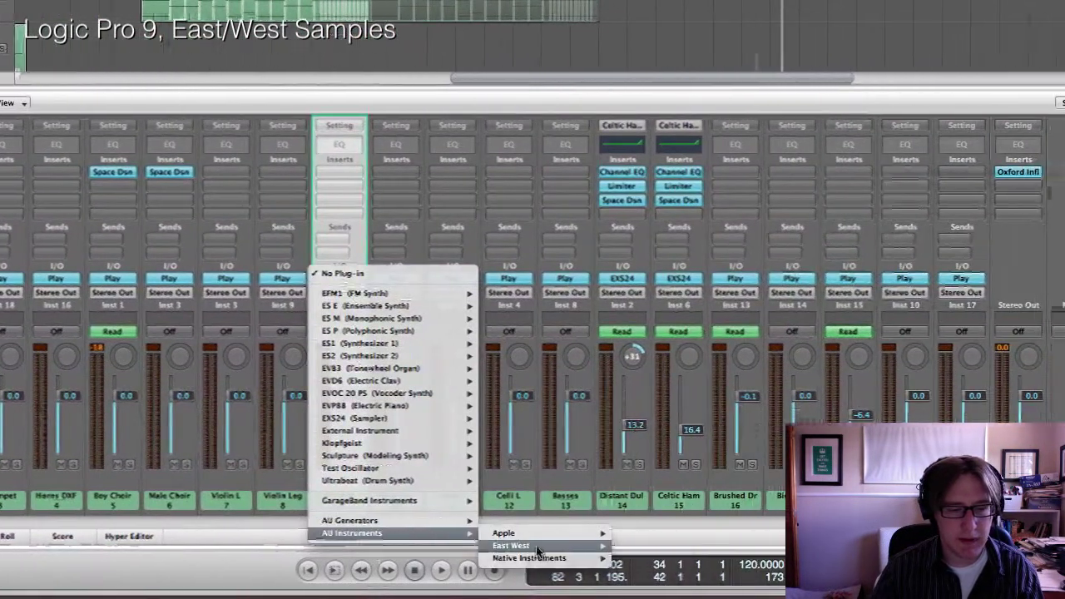
{"action": "mouse_move", "coordinate": [749, 579]}
{"action": "mouse_move", "coordinate": [559, 546]}
{"action": "mouse_move", "coordinate": [625, 546]}
{"action": "left_click", "coordinate": [679, 544]}
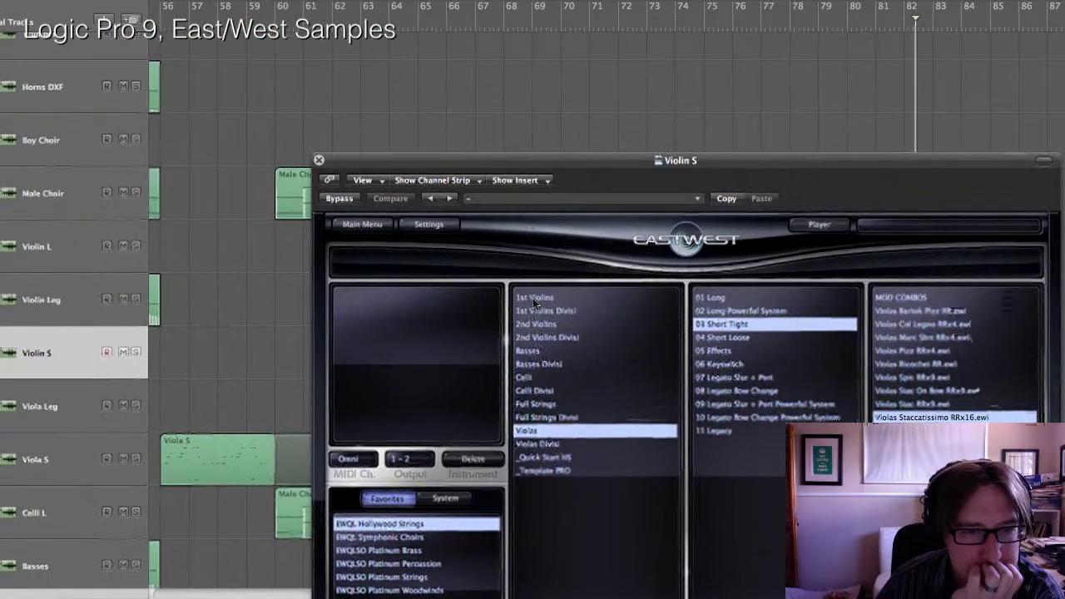
Load 1st Violins Spic RRx9.ewi from the 03 Short Tight set of EWQL Hollywood Strings and load its Close microphone.
{"action": "left_click", "coordinate": [523, 176]}
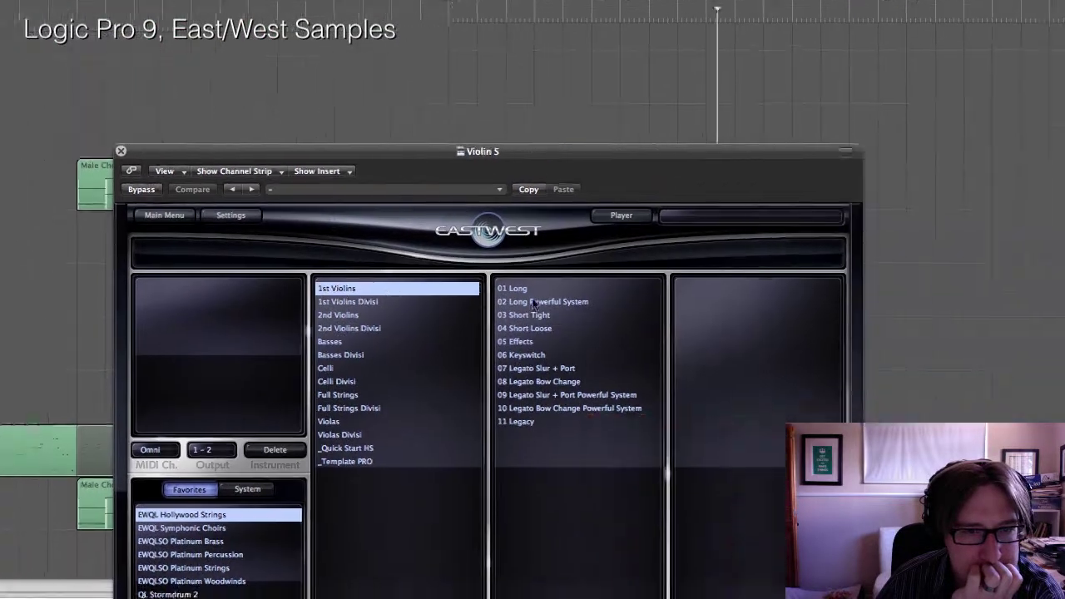
{"action": "left_click", "coordinate": [727, 203]}
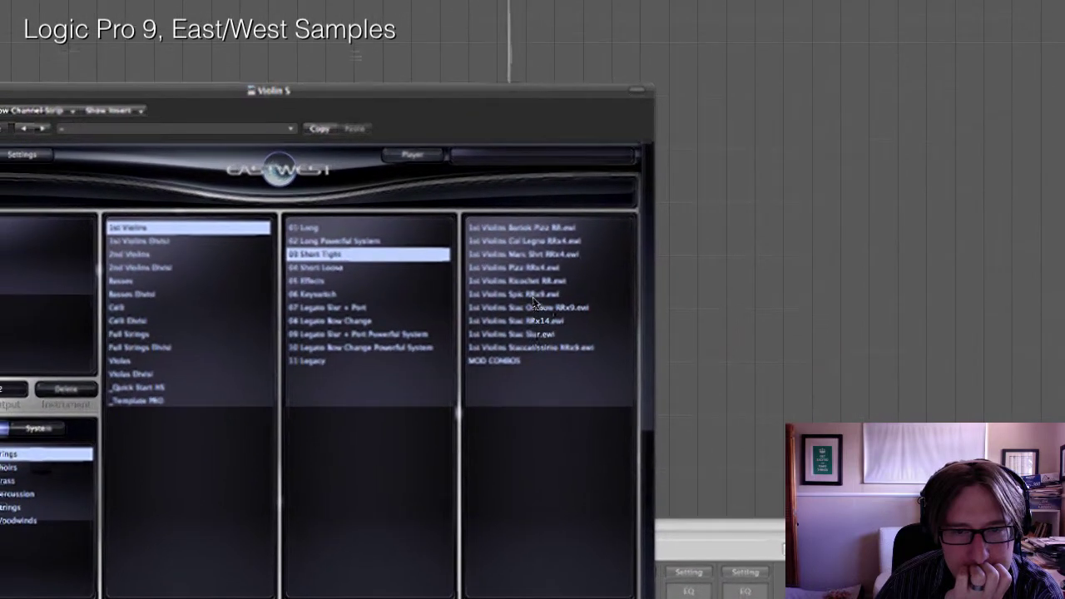
{"action": "left_click", "coordinate": [531, 259]}
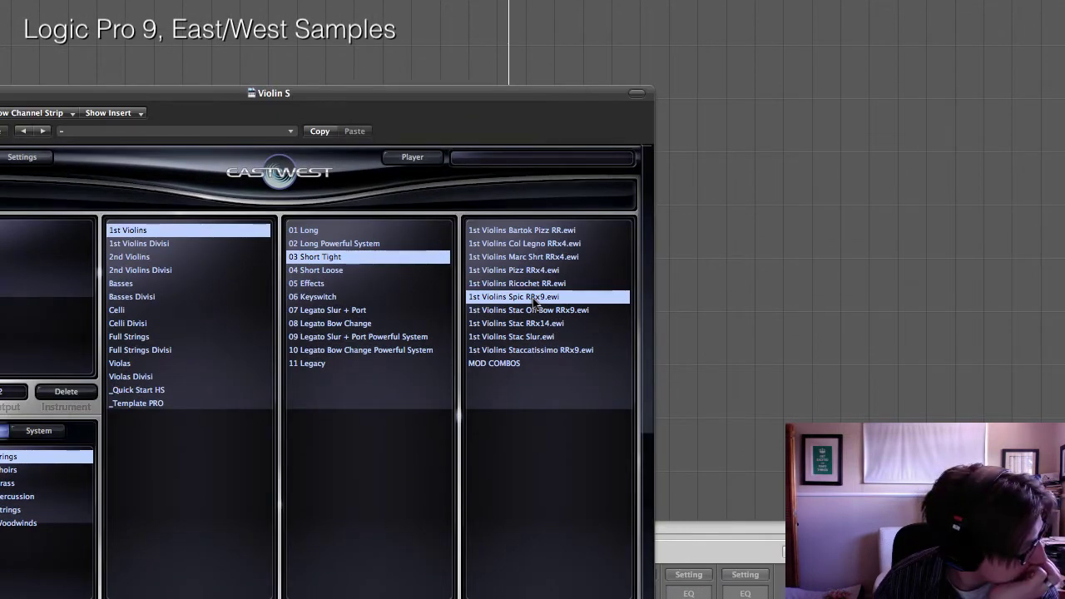
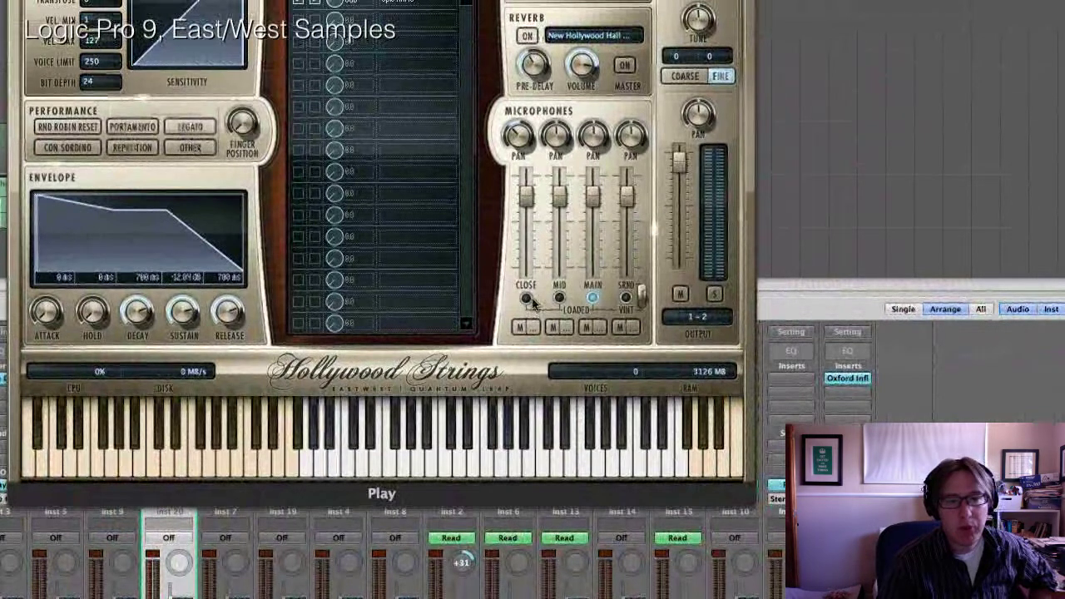
{"action": "left_click", "coordinate": [528, 299]}
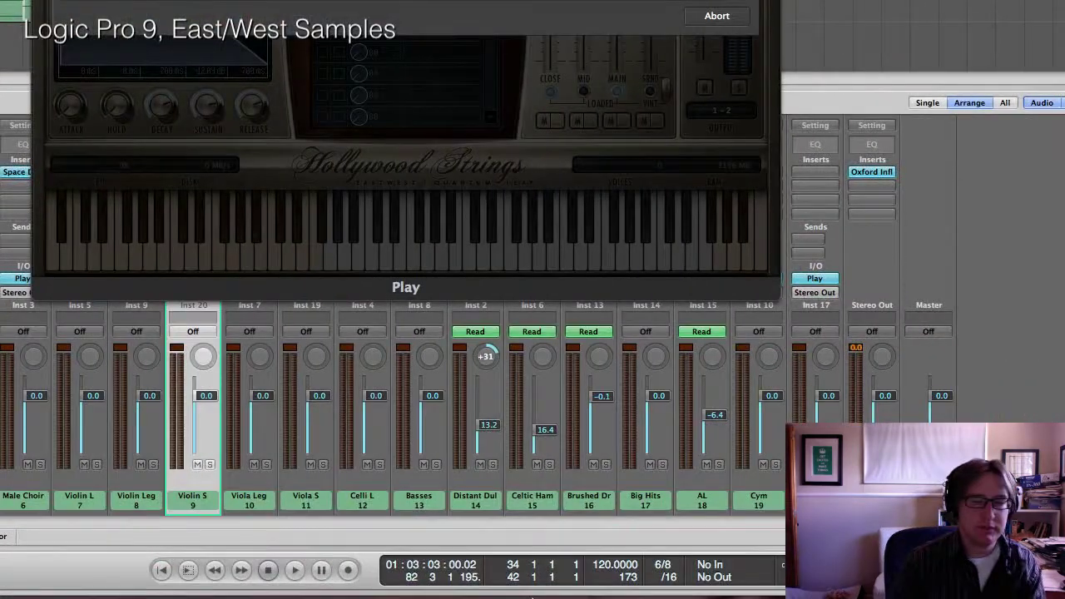
Close the Violin S instrument window and paste the looped Viola S region onto the Violin S track at bar 68.
{"action": "mouse_move", "coordinate": [497, 560]}
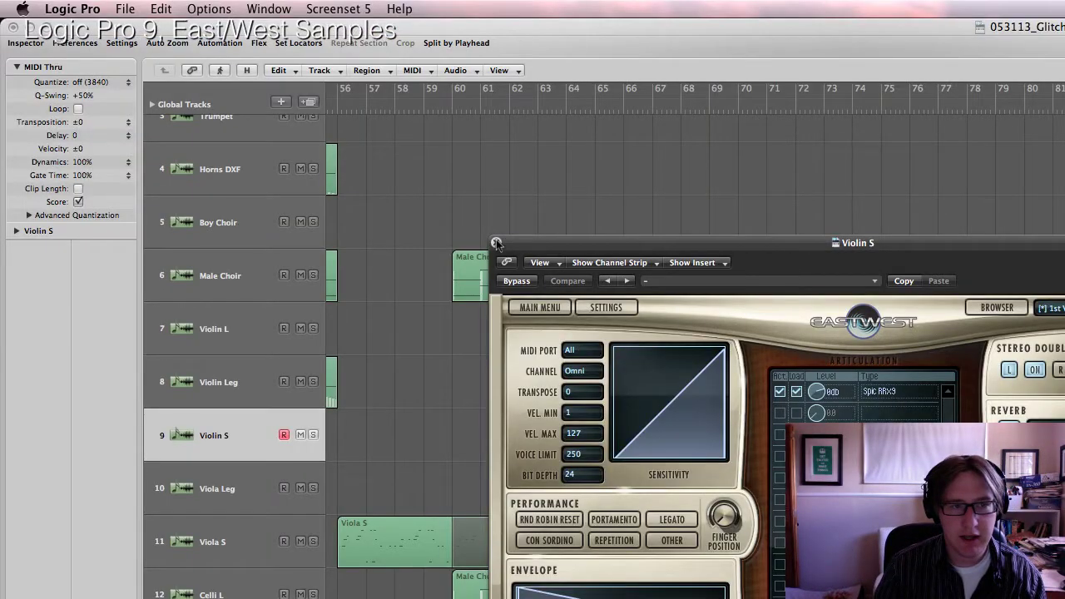
{"action": "left_click", "coordinate": [497, 243]}
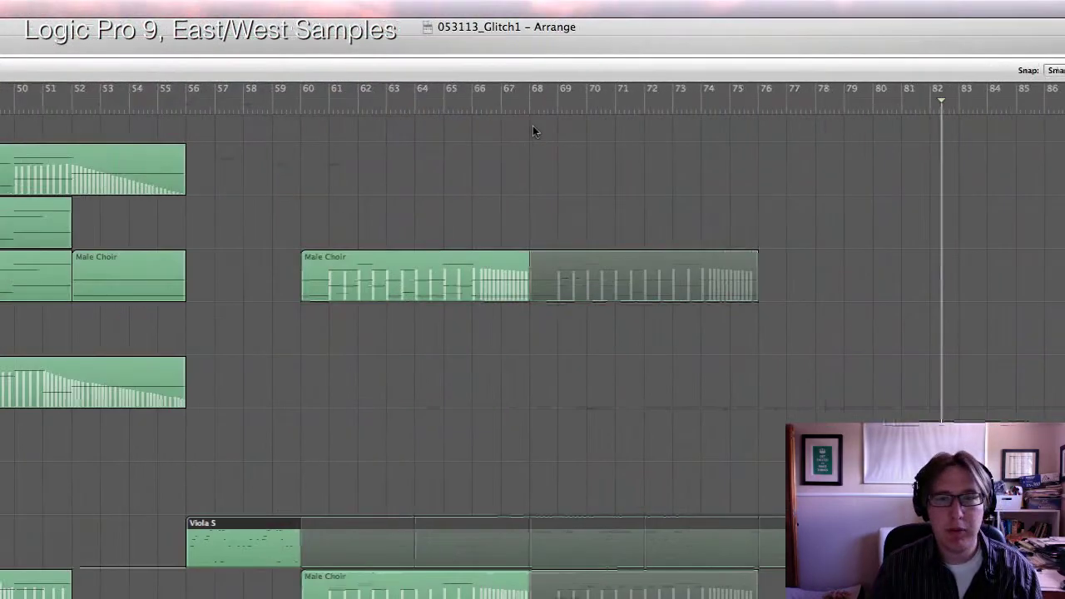
{"action": "left_click_drag", "start_coordinate": [526, 105], "coordinate": [530, 105]}
{"action": "key", "text": "super+v"}
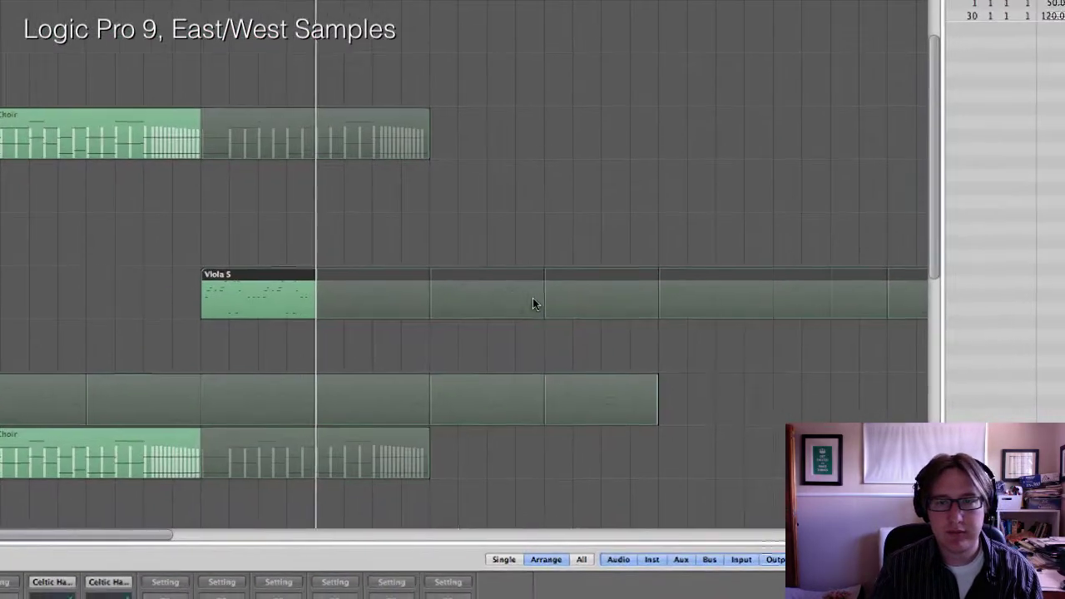
Shorten the loop of the pasted Viola S region on the Violin S track to end at bar 84.
{"action": "scroll", "coordinate": [533, 299], "scroll_direction": "right", "scroll_amount": 5}
{"action": "left_click_drag", "start_coordinate": [704, 278], "coordinate": [384, 296]}
{"action": "left_click_drag", "start_coordinate": [533, 308], "coordinate": [511, 306]}
Transpose all notes of the pasted Violin S track region by +12 in the Piano Roll, play it back and close the editor.
{"action": "key", "text": "x"}
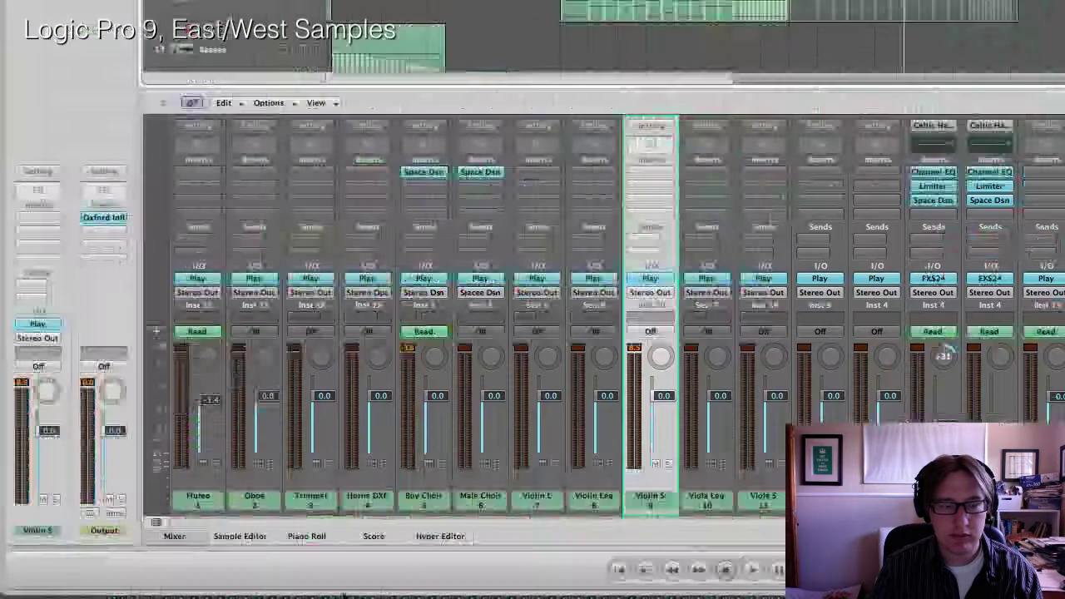
{"action": "left_click", "coordinate": [306, 537]}
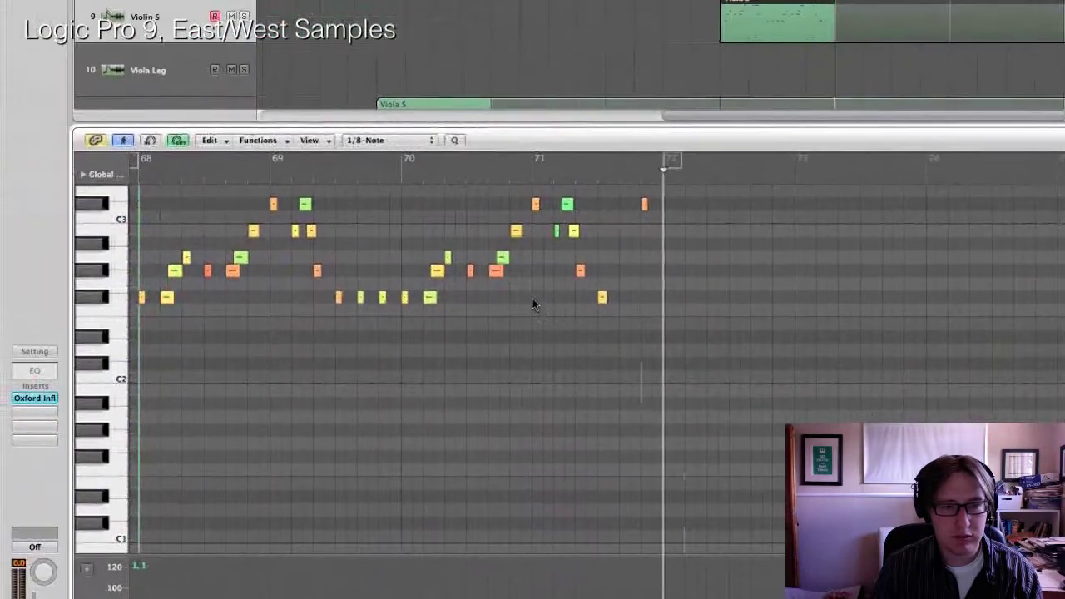
{"action": "right_click", "coordinate": [531, 299]}
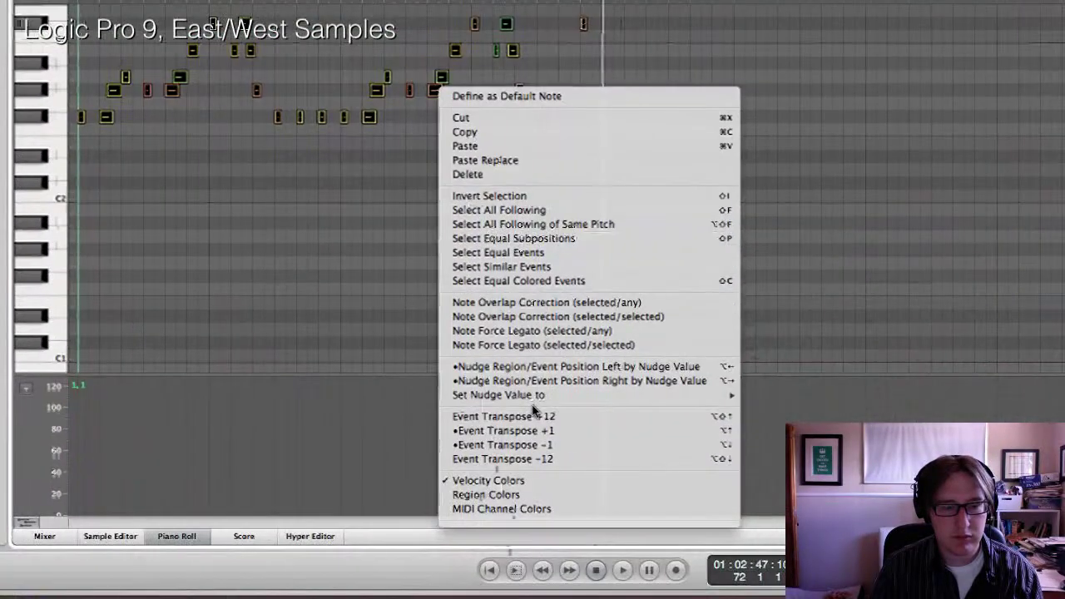
{"action": "left_click", "coordinate": [535, 418]}
{"action": "left_click", "coordinate": [533, 109]}
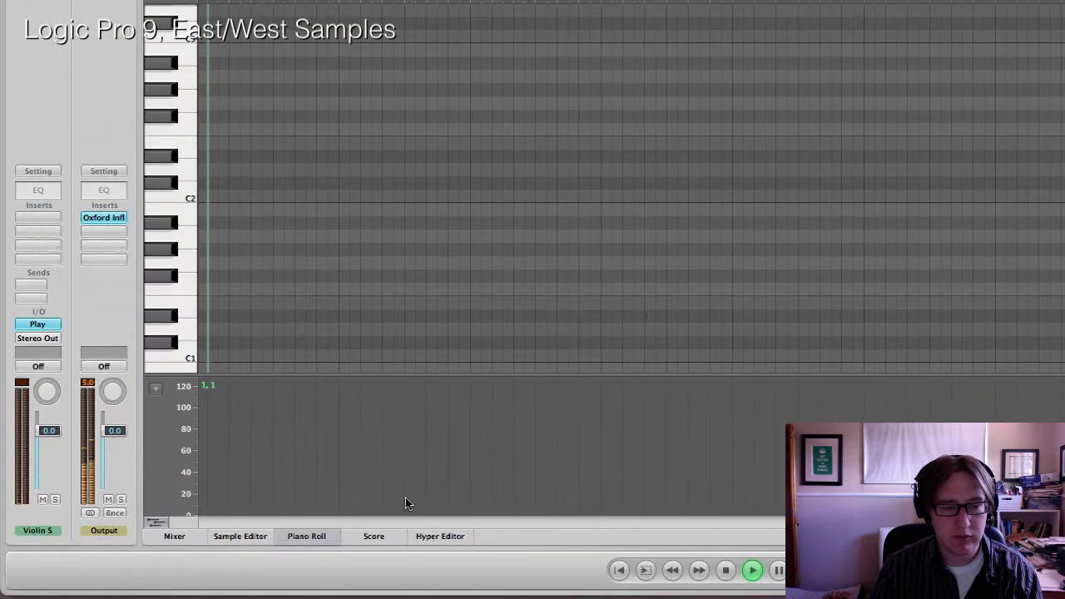
{"action": "left_click", "coordinate": [325, 537]}
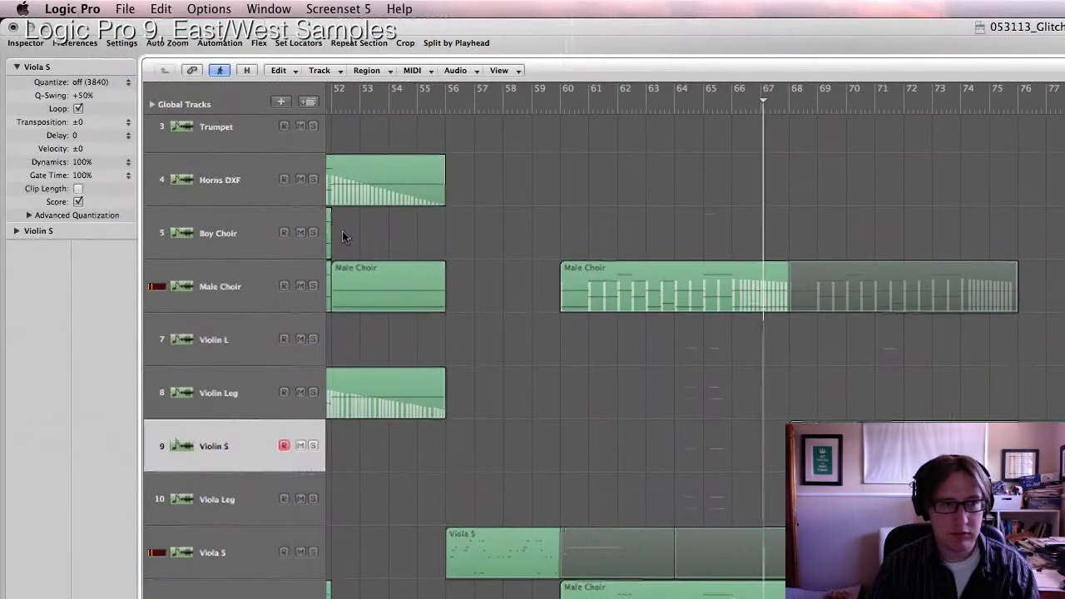
Extend the loops of the regions starting at bar 60 on the Male Choir and Celli L tracks to bar 84.
{"action": "scroll", "coordinate": [315, 98], "scroll_direction": "up", "scroll_amount": 1}
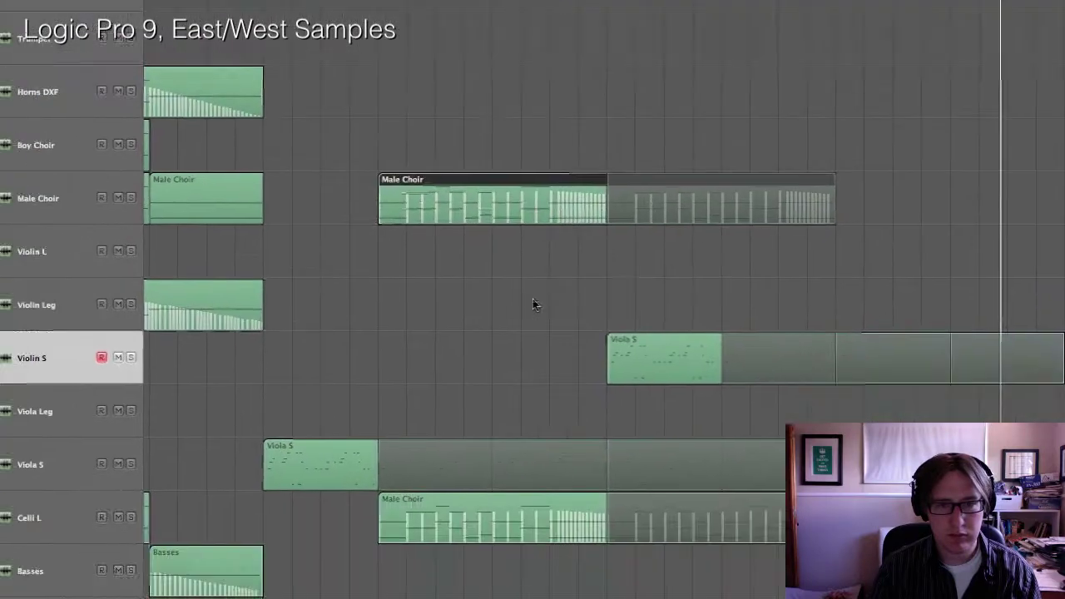
{"action": "left_click_drag", "start_coordinate": [835, 185], "coordinate": [1059, 207]}
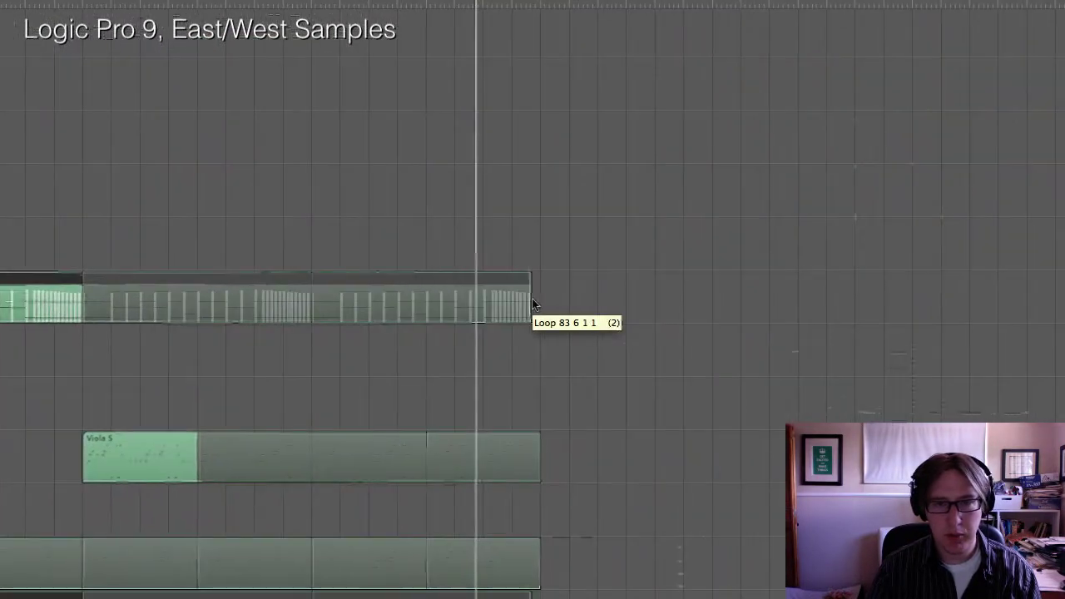
{"action": "left_click_drag", "start_coordinate": [534, 305], "coordinate": [537, 305]}
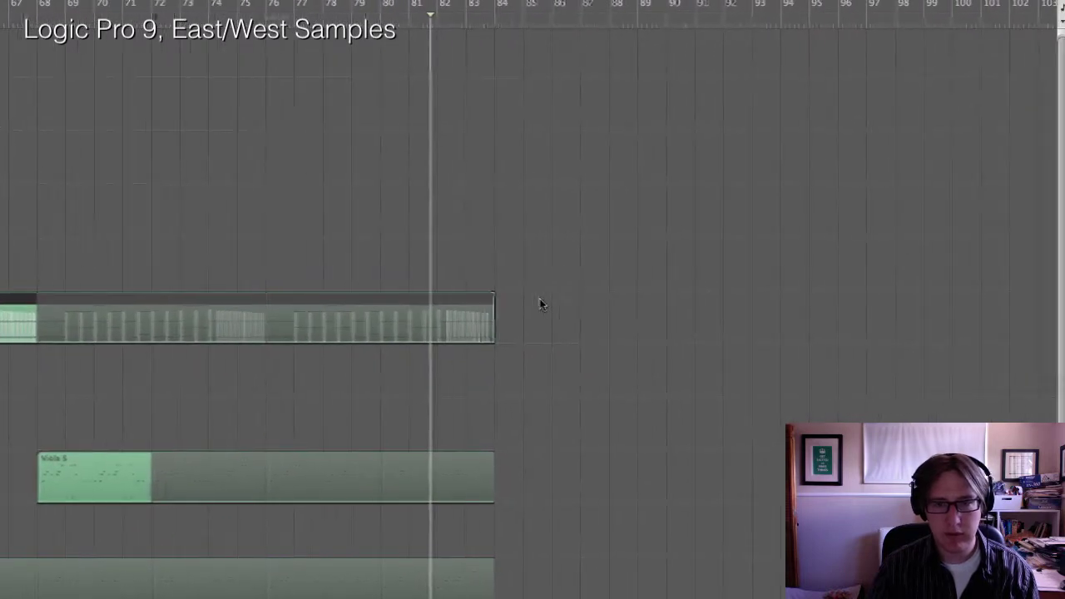
Play back the arrangement and review the transition into the Viola S and looped Male Choir regions across all tracks.
{"action": "scroll", "coordinate": [537, 305], "scroll_direction": "left", "scroll_amount": 10}
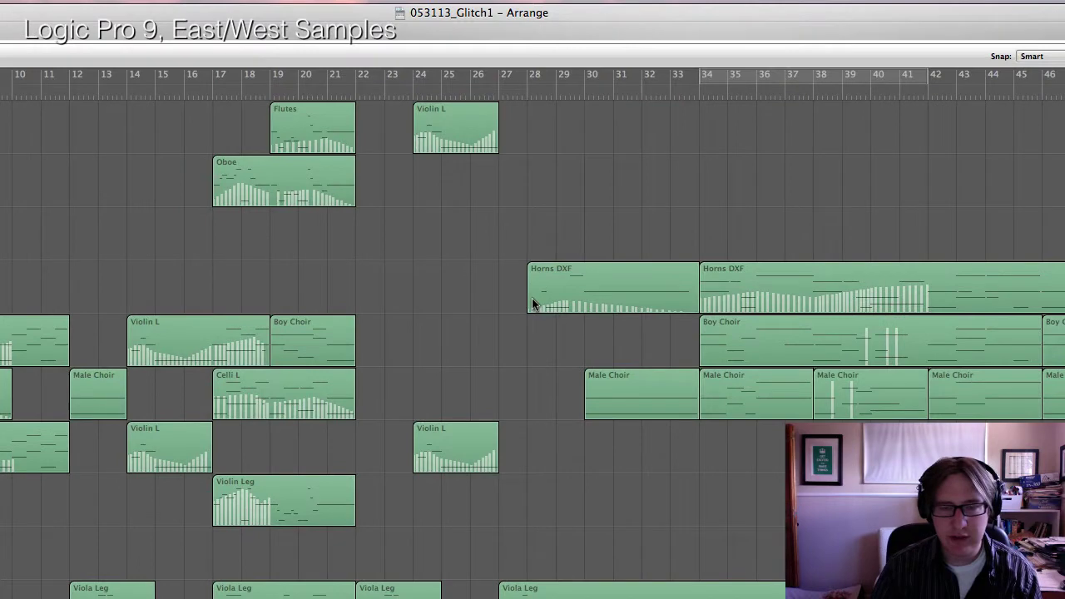
{"action": "scroll", "coordinate": [534, 301], "scroll_direction": "right", "scroll_amount": 10}
{"action": "left_click", "coordinate": [517, 90]}
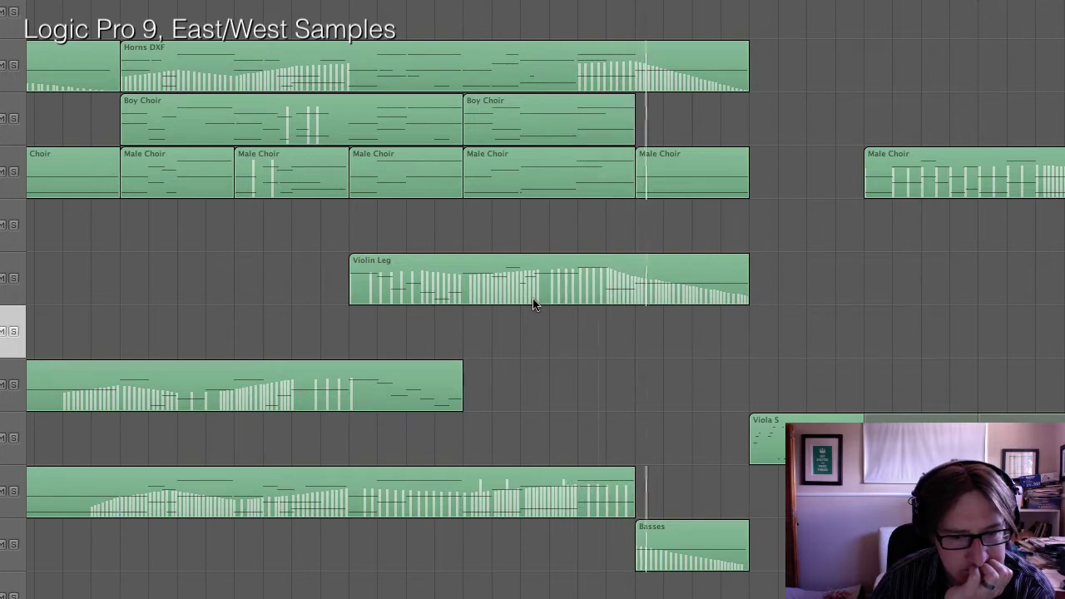
{"action": "scroll", "coordinate": [534, 305], "scroll_direction": "down", "scroll_amount": 3}
{"action": "scroll", "coordinate": [534, 304], "scroll_direction": "down", "scroll_amount": 4}
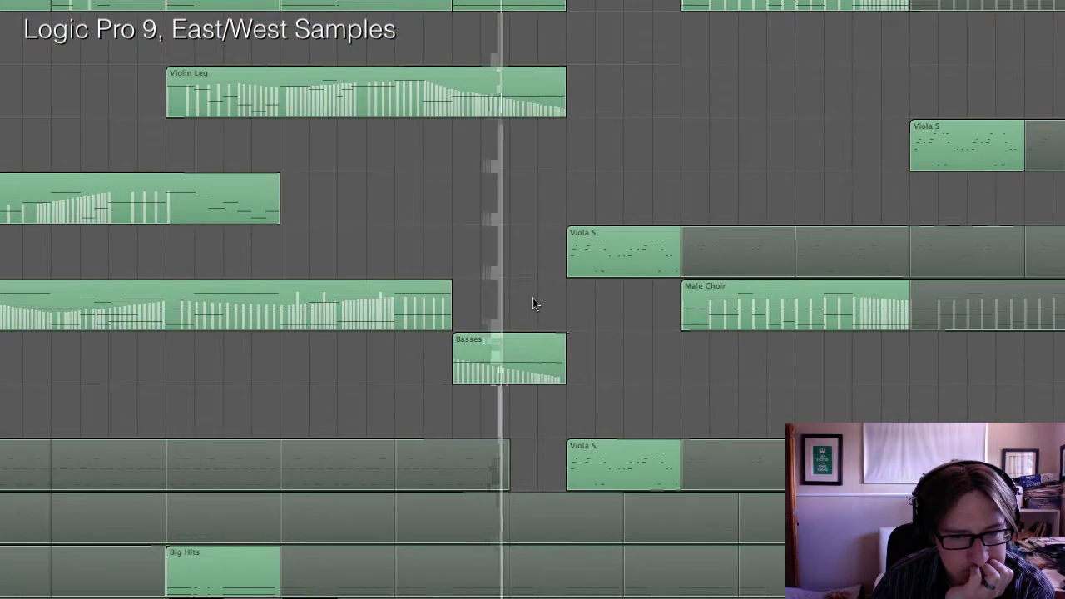
{"action": "scroll", "coordinate": [533, 298], "scroll_direction": "down", "scroll_amount": 5}
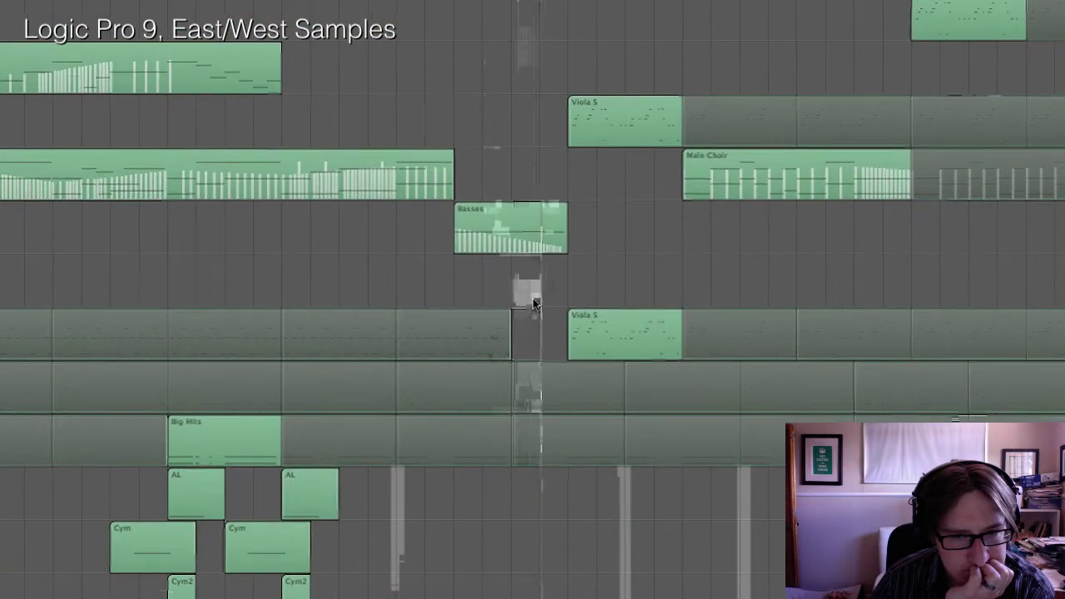
{"action": "scroll", "coordinate": [534, 305], "scroll_direction": "right", "scroll_amount": 5}
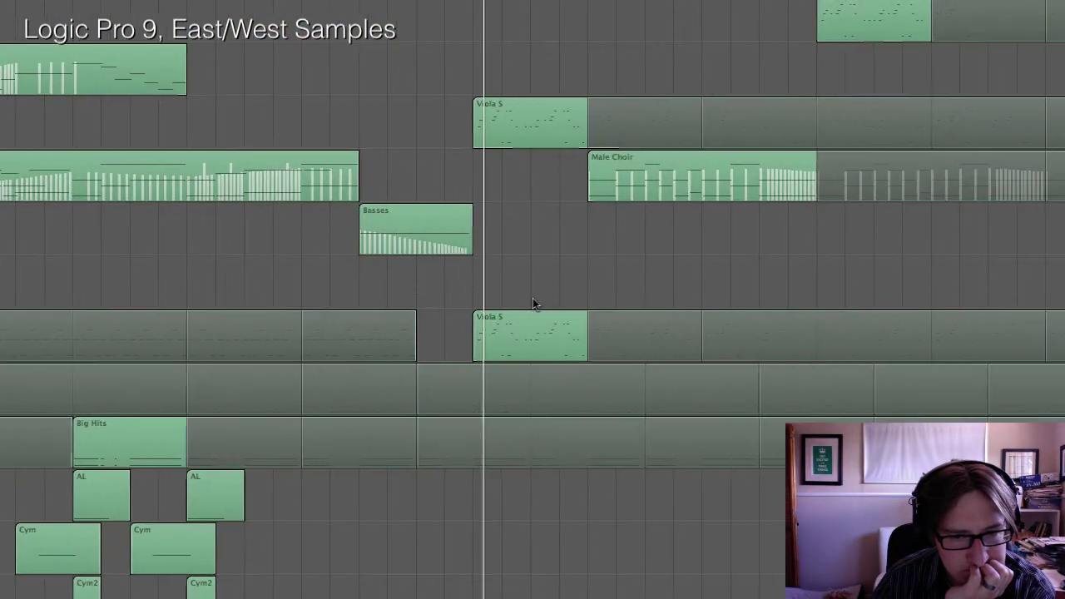
{"action": "scroll", "coordinate": [534, 304], "scroll_direction": "up", "scroll_amount": 2}
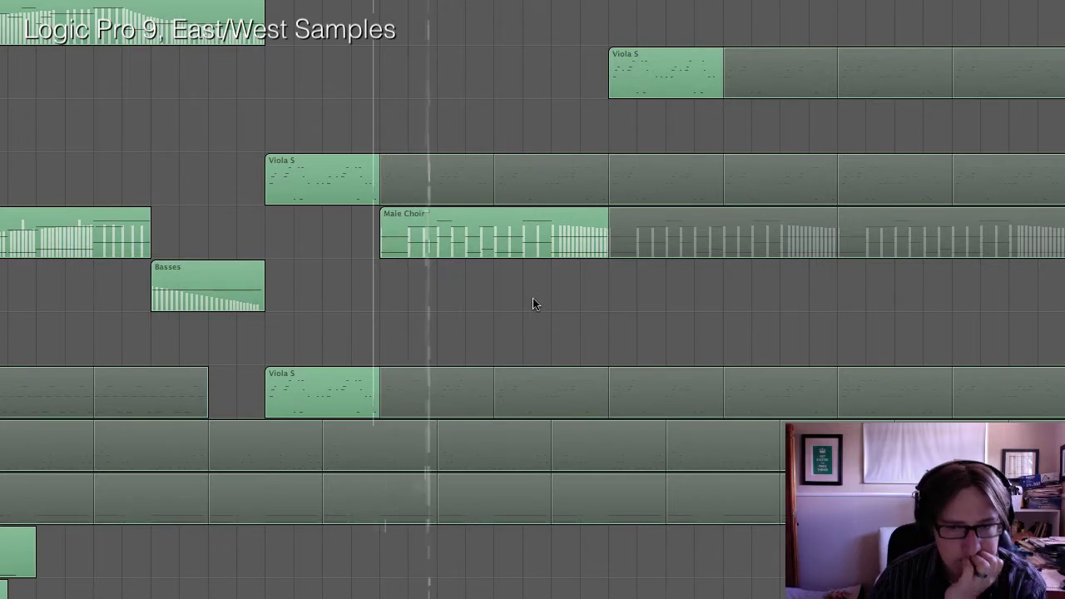
{"action": "scroll", "coordinate": [533, 300], "scroll_direction": "up", "scroll_amount": 5}
{"action": "scroll", "coordinate": [532, 300], "scroll_direction": "down", "scroll_amount": 2}
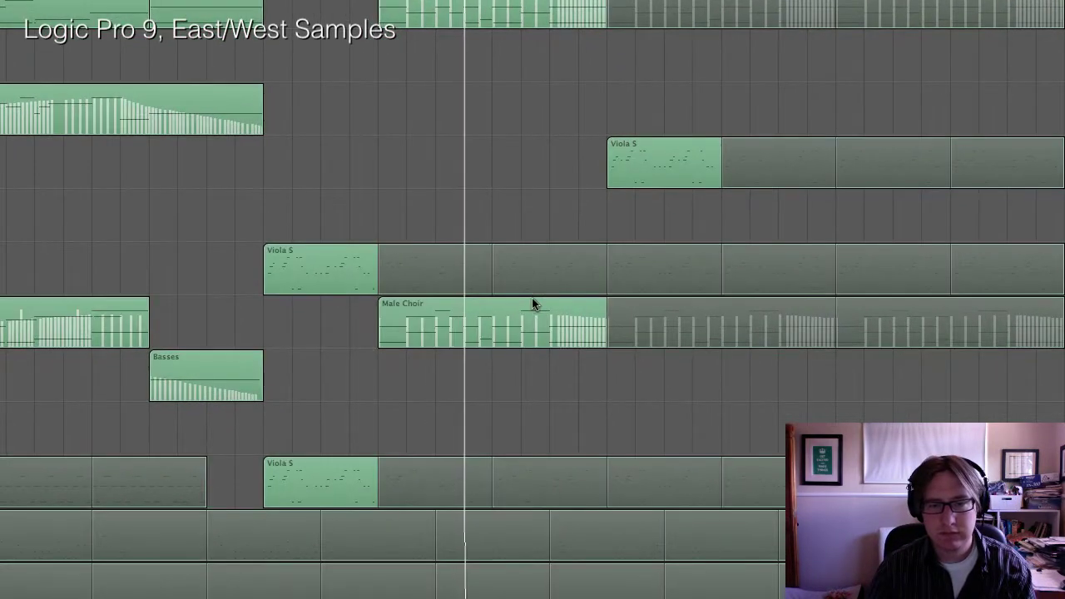
{"action": "scroll", "coordinate": [532, 298], "scroll_direction": "up", "scroll_amount": 3}
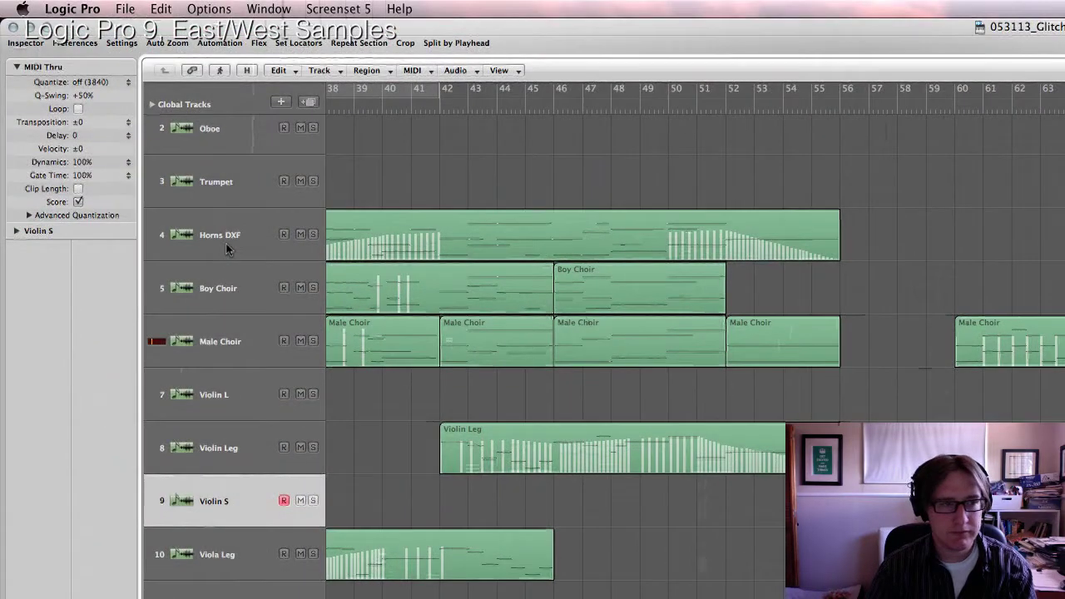
Select the Horns DXF track for recording and place the playhead at bar 66.
{"action": "left_click", "coordinate": [226, 243]}
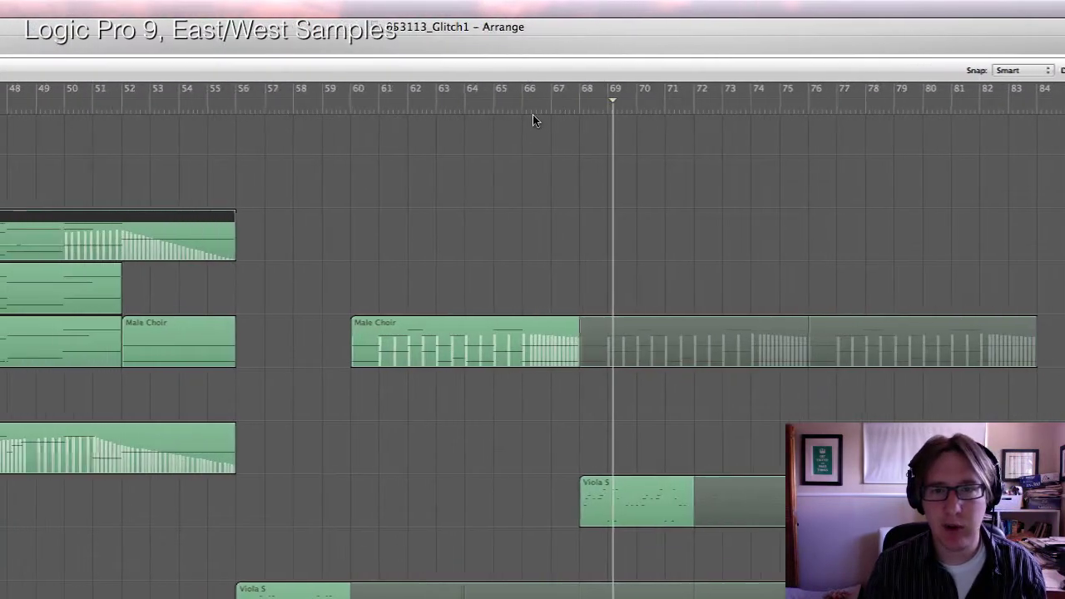
{"action": "left_click", "coordinate": [534, 109]}
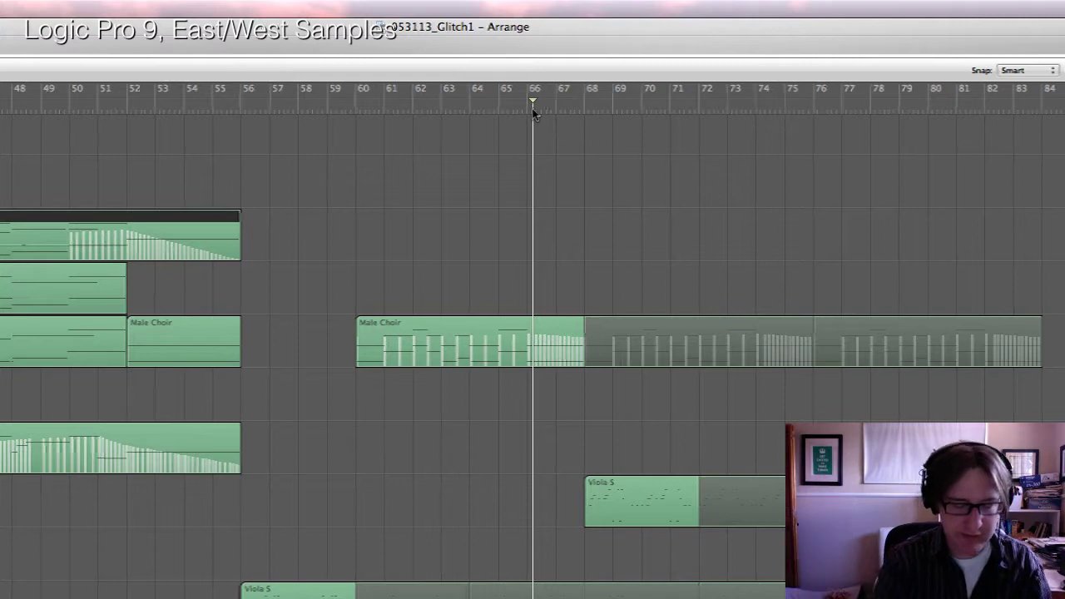
Try recording a horn take on the Horns DXF track from bar 66.
{"action": "key", "text": "r"}
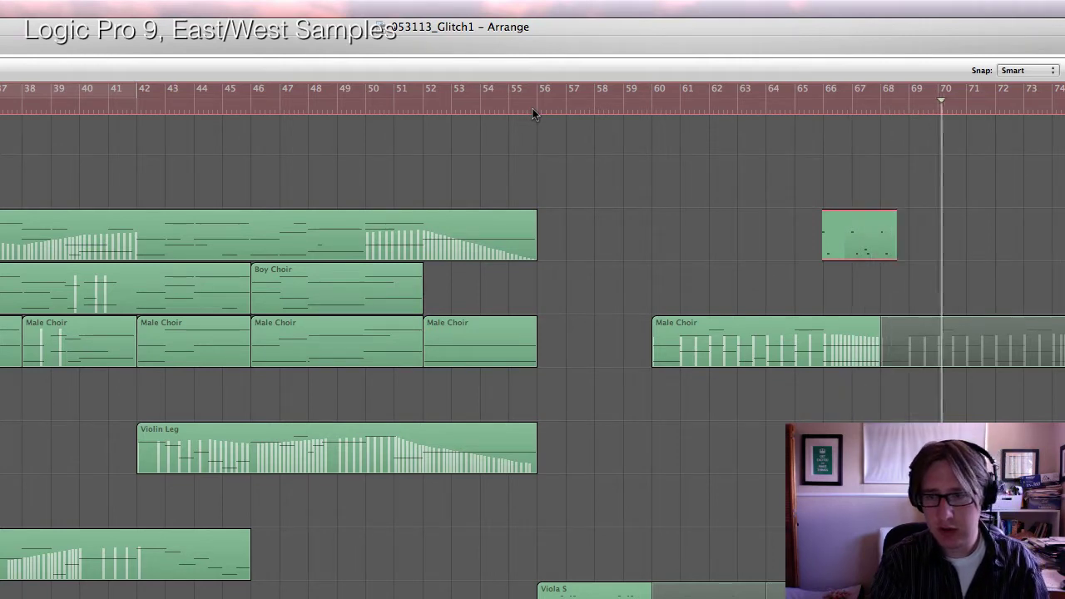
{"action": "key", "text": "space"}
{"action": "key", "text": "super+z"}
Play back the section after bar 56 from several points to rehearse the horn part.
{"action": "left_click", "coordinate": [790, 109]}
{"action": "key", "text": "space"}
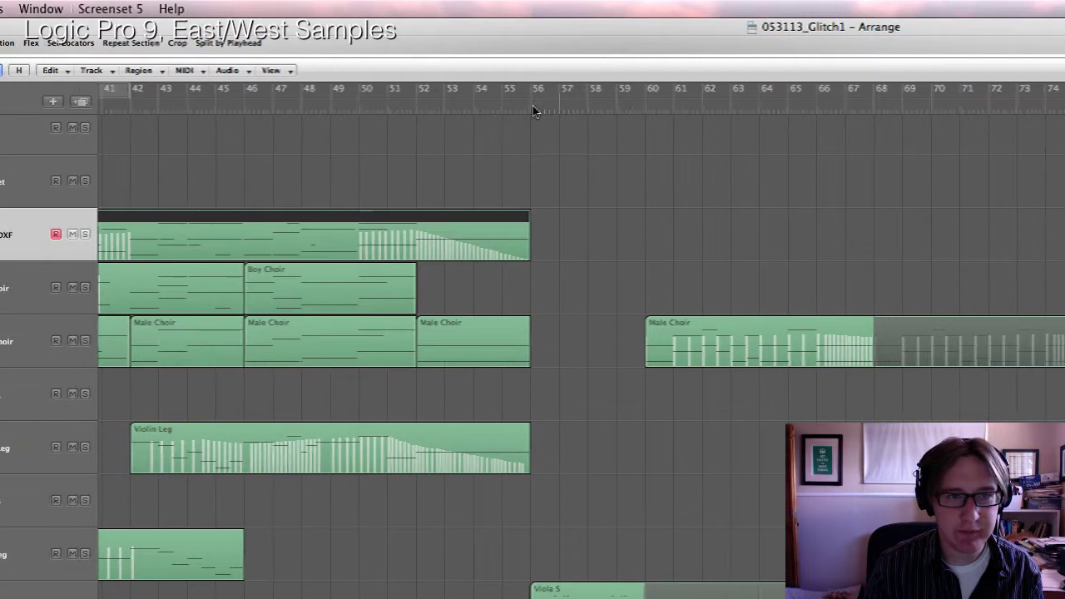
{"action": "left_click", "coordinate": [534, 110]}
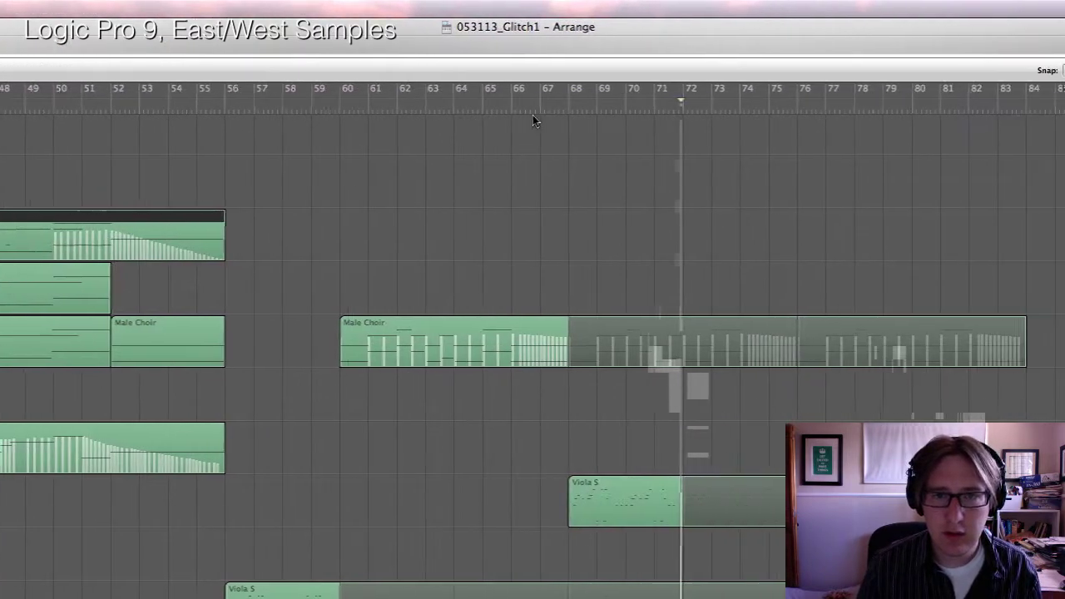
{"action": "left_click_drag", "start_coordinate": [865, 113], "coordinate": [778, 114]}
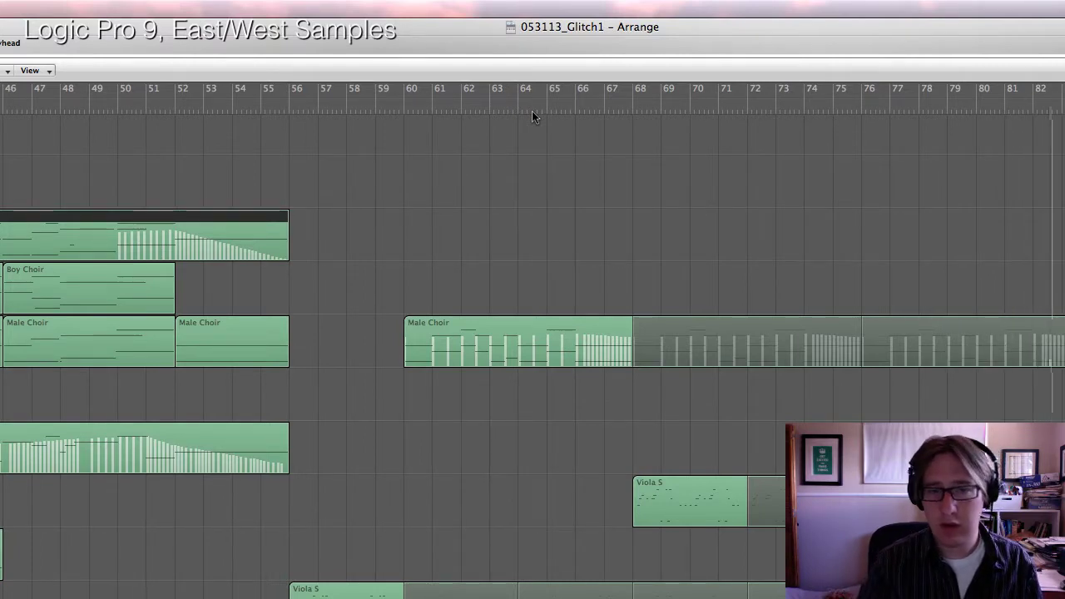
Try recording a horn take on the Horns DXF track around bar 68 and delete the recorded region.
{"action": "left_click", "coordinate": [637, 107]}
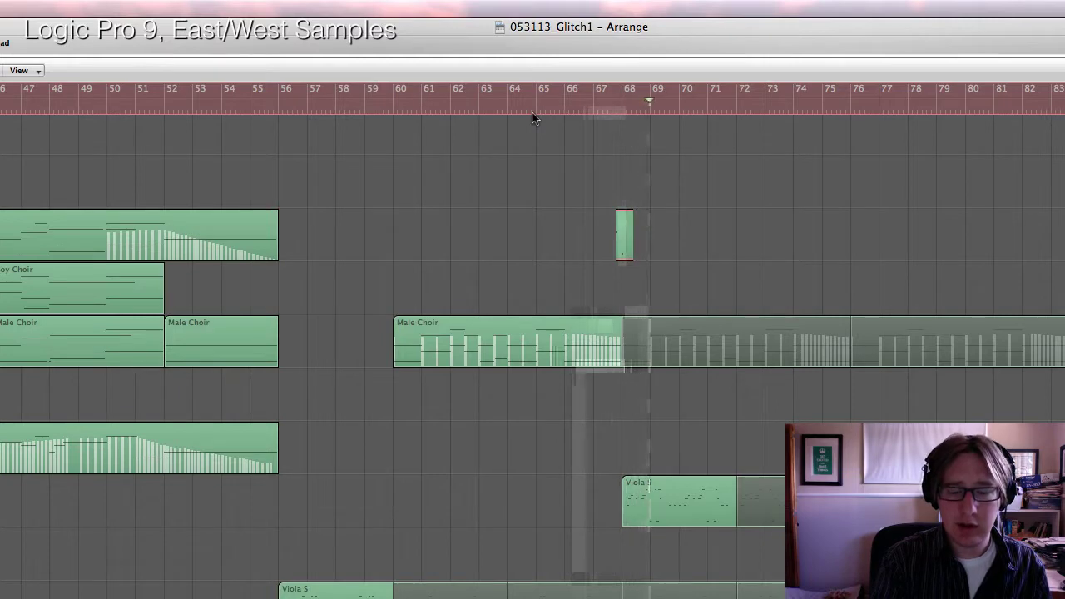
{"action": "key", "text": "space"}
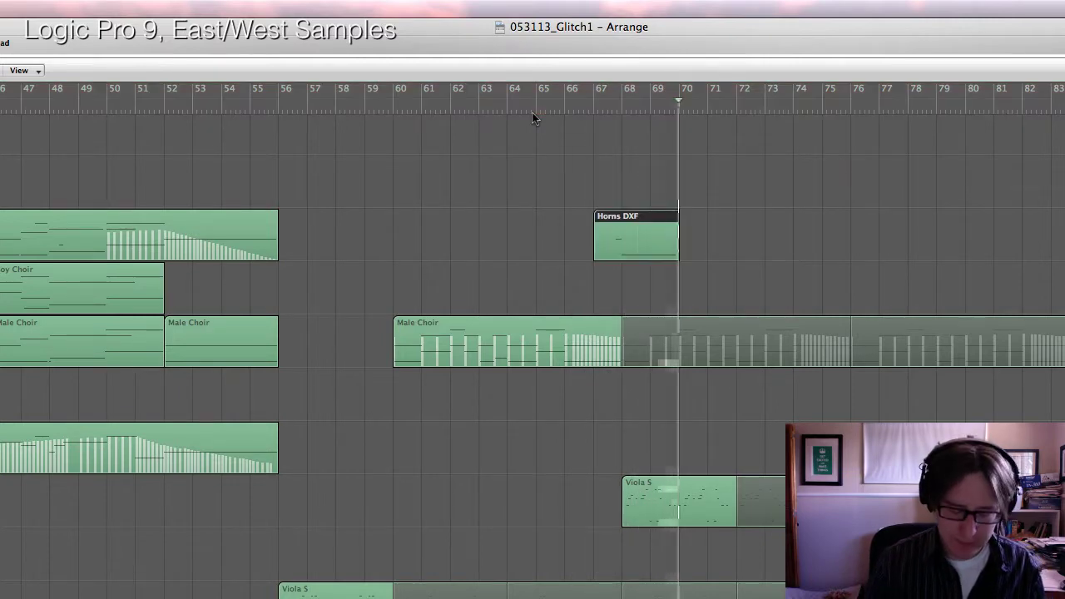
{"action": "key", "text": "Delete"}
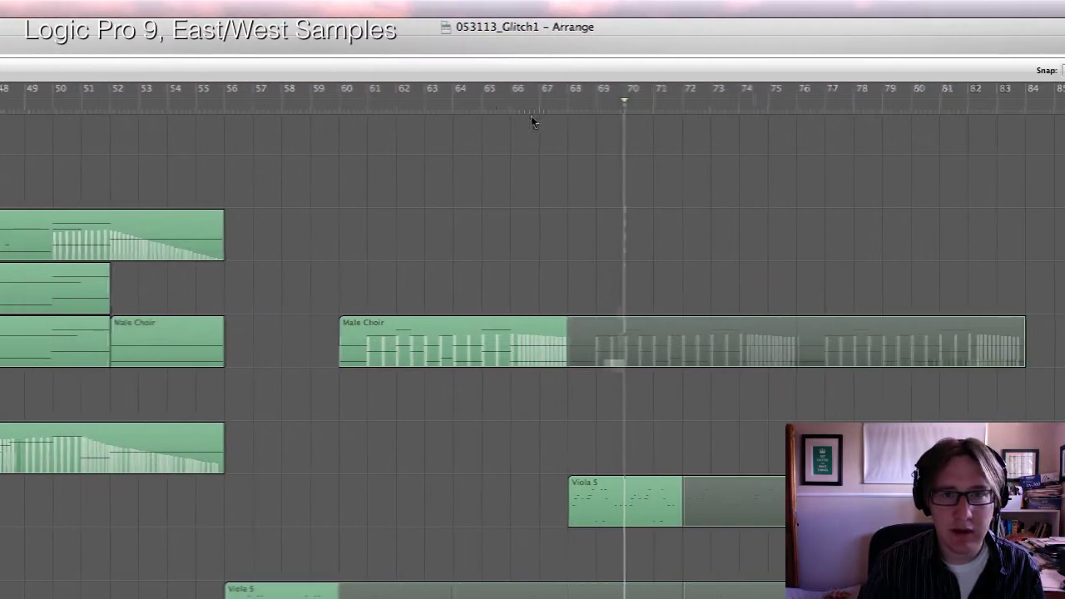
Record a short region on the Horns DXF track from bar 65 to bar 66.
{"action": "left_click", "coordinate": [516, 115]}
{"action": "key", "text": "r"}
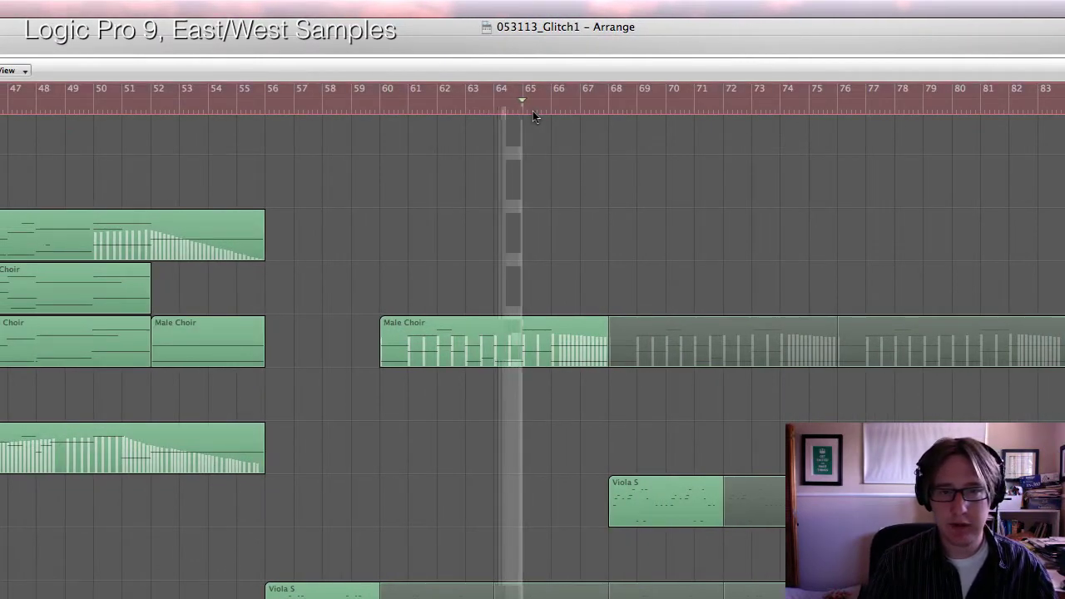
{"action": "key", "text": "space"}
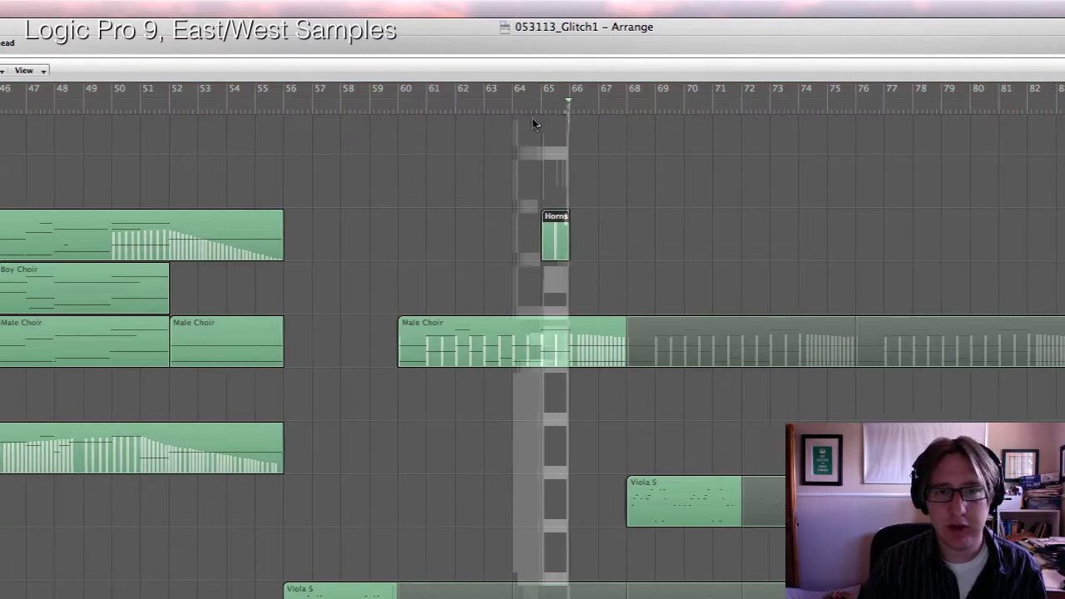
Try recording a longer horn line on the Horns DXF track from bar 67, discarding the take and restarting the recording.
{"action": "left_click", "coordinate": [541, 105]}
{"action": "key", "text": "space"}
{"action": "key", "text": "r"}
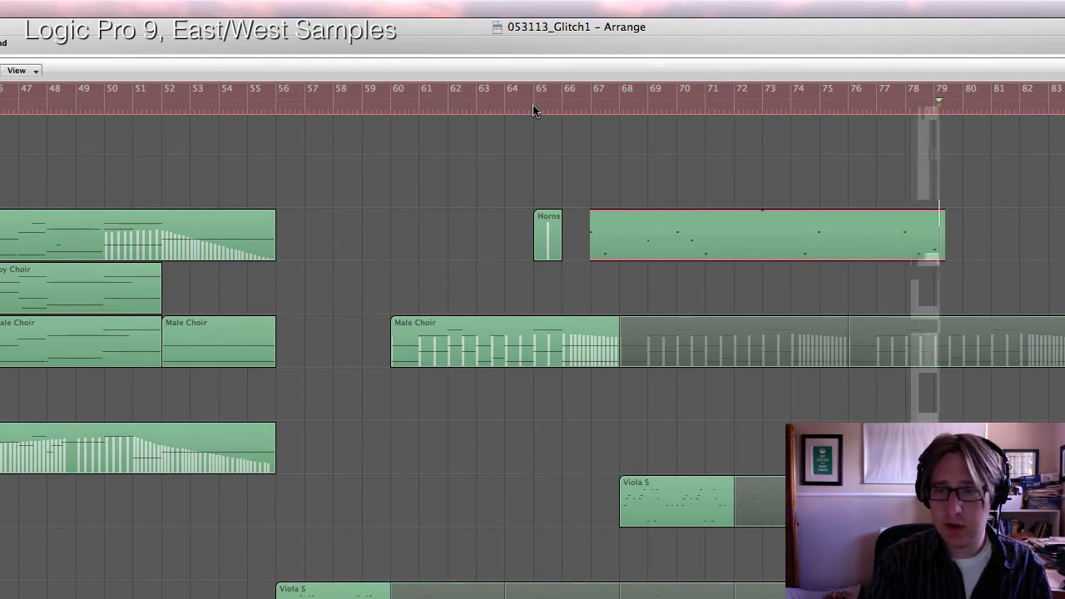
{"action": "key", "text": "super+period"}
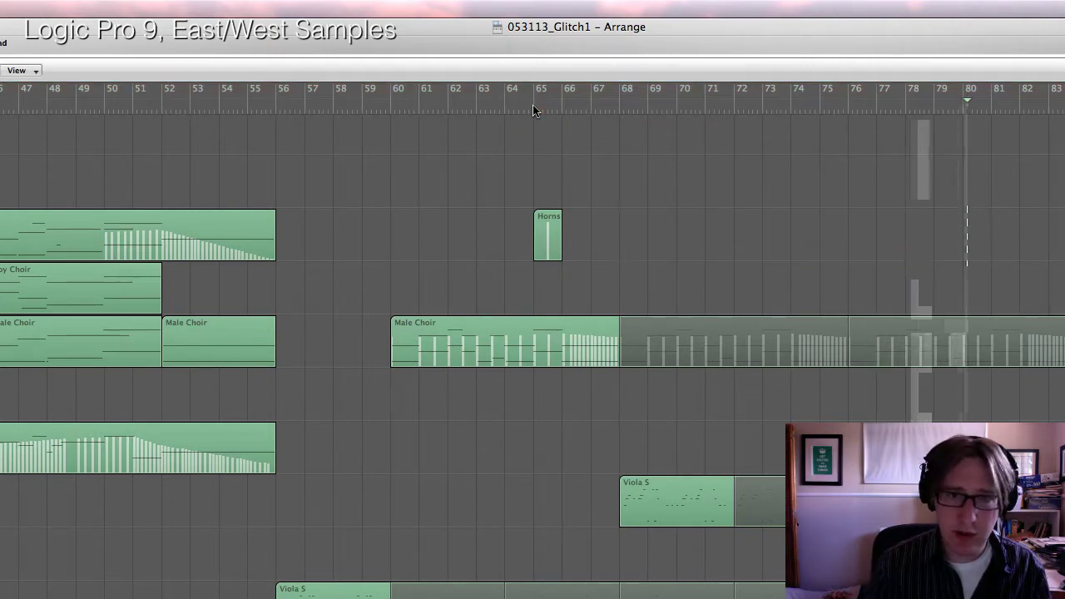
{"action": "key", "text": "r"}
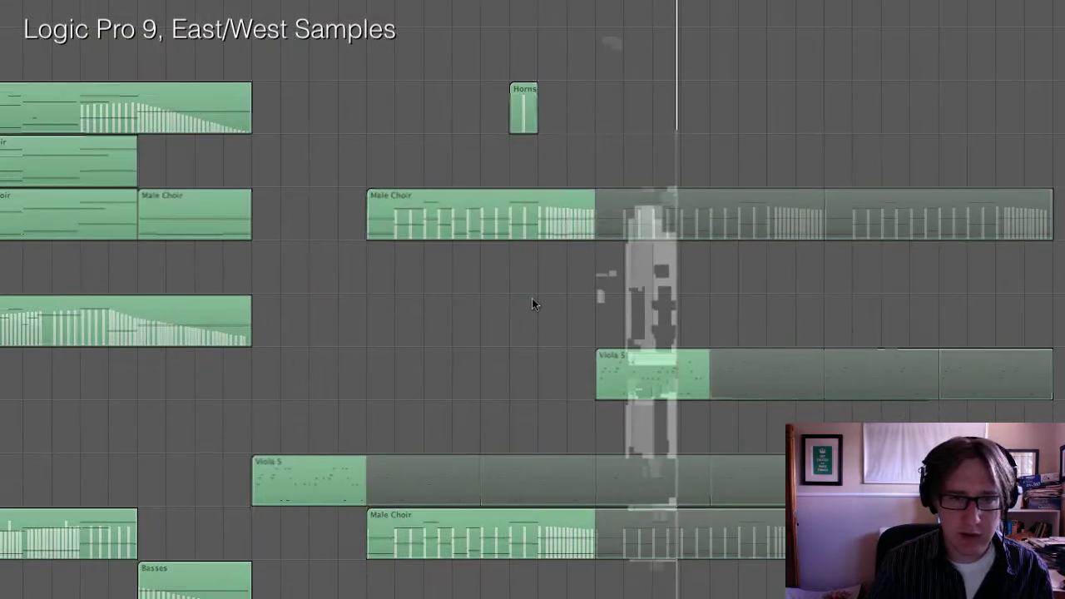
Open the Male Choir region starting at bar 60 in the score editor to examine its notes.
{"action": "left_click", "coordinate": [487, 209]}
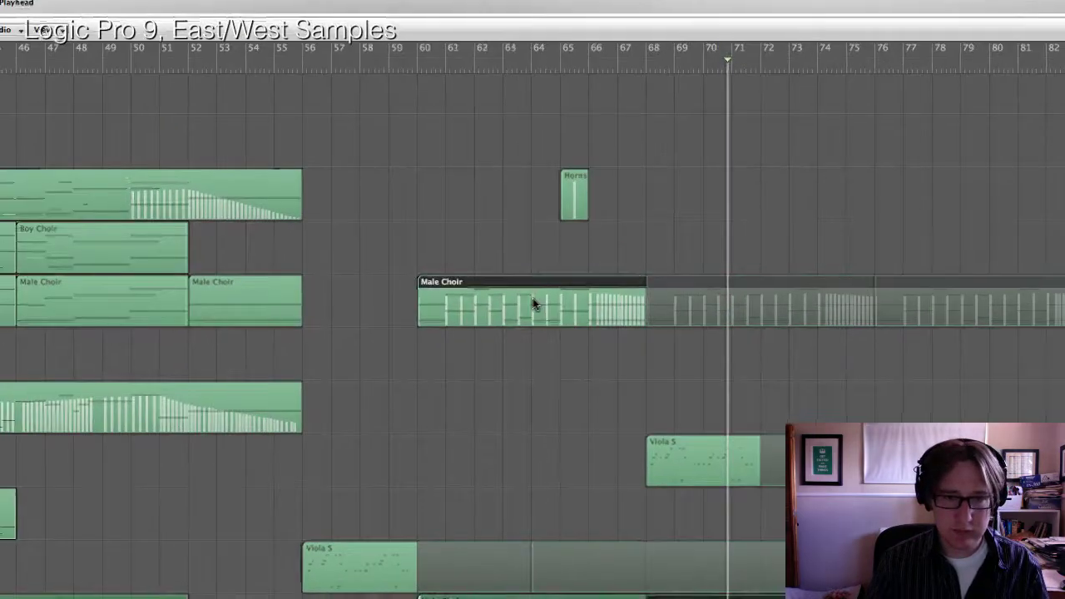
{"action": "left_click", "coordinate": [366, 537]}
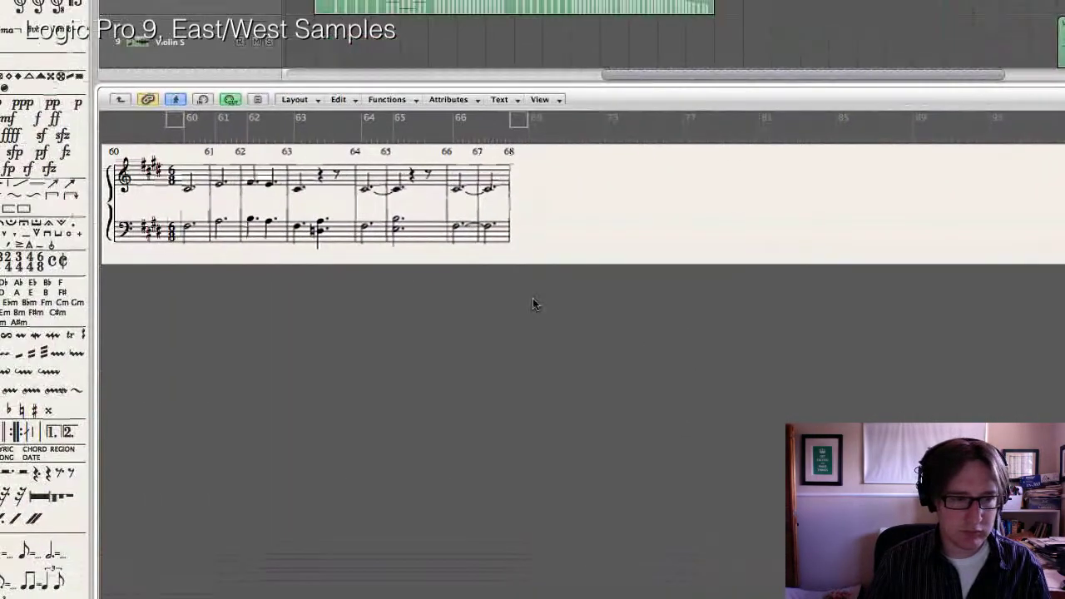
Break off a horn take started near bar 67 and select the score screenshot on the desktop for reference.
{"action": "left_click_drag", "start_coordinate": [585, 136], "coordinate": [363, 46]}
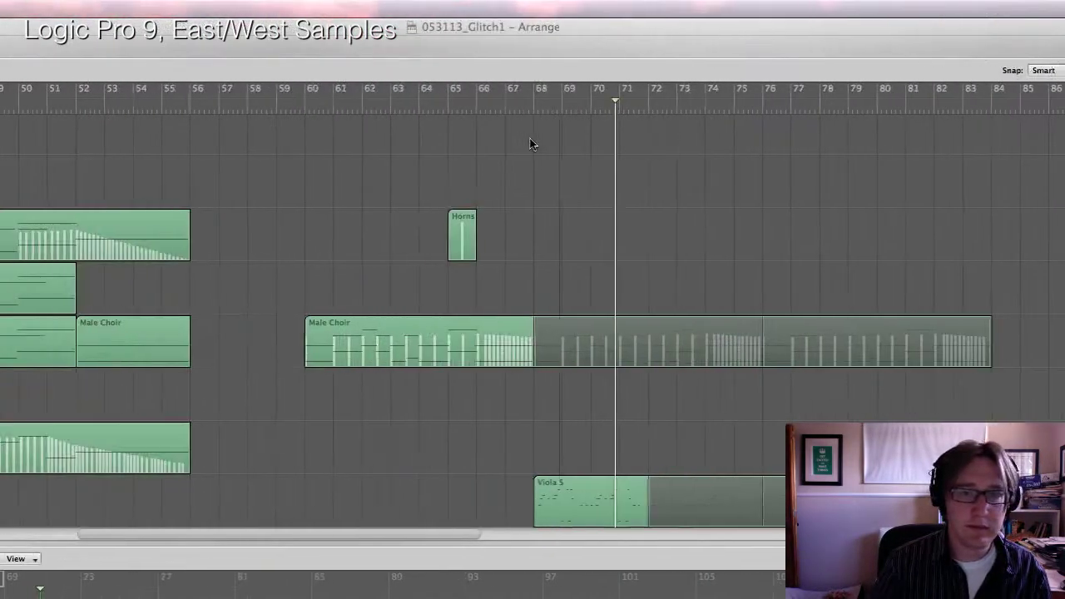
{"action": "left_click", "coordinate": [533, 106]}
{"action": "key", "text": "r"}
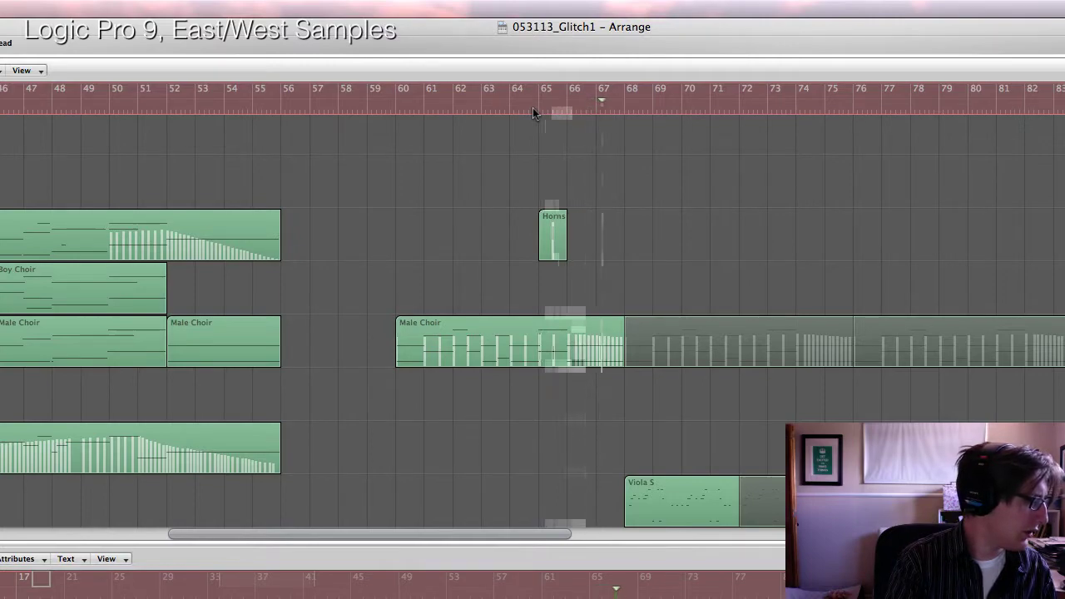
{"action": "key", "text": "space"}
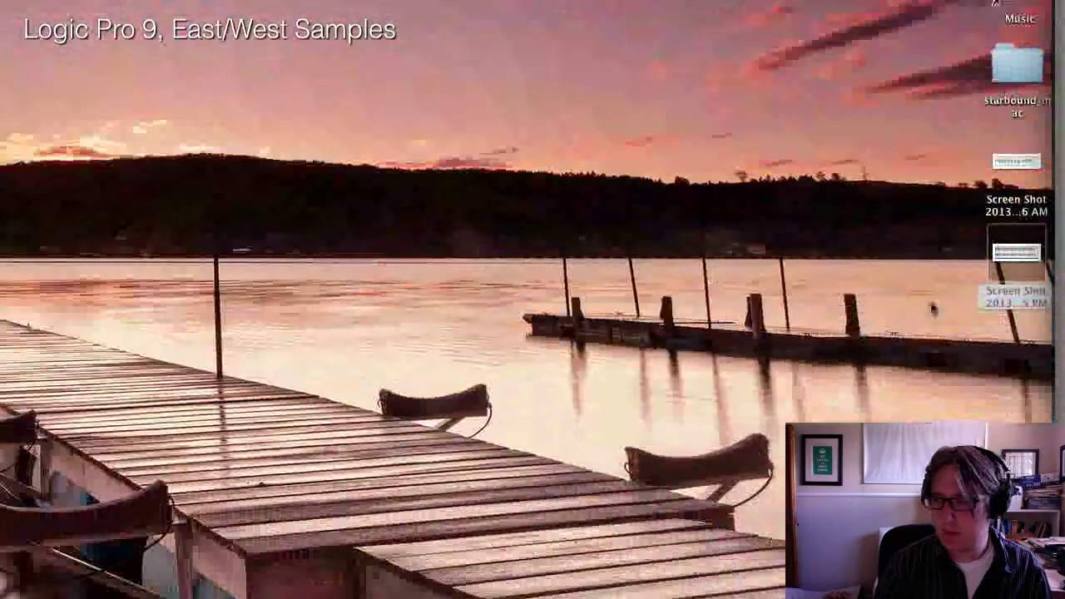
{"action": "left_click", "coordinate": [1017, 304]}
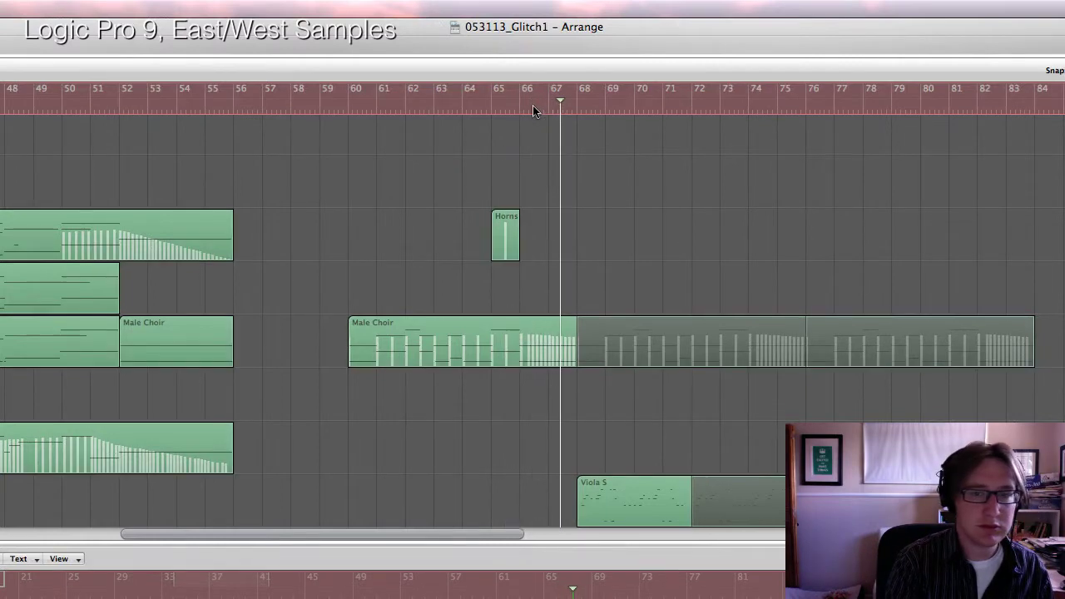
Record a horn line on the Horns DXF track from bar 68 to about bar 84.
{"action": "key", "text": "r"}
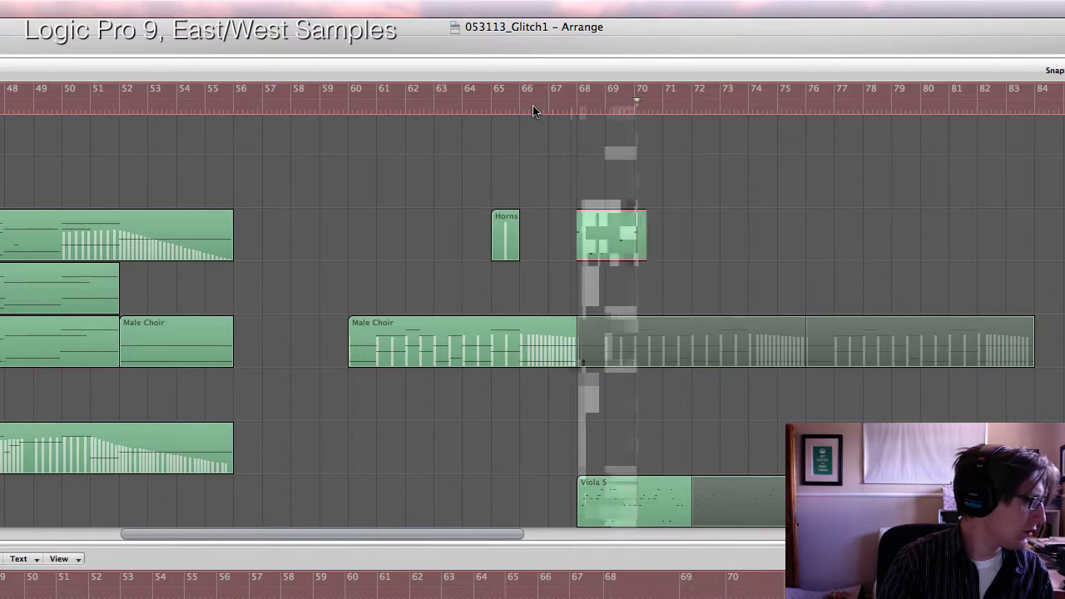
{"action": "key", "text": "r"}
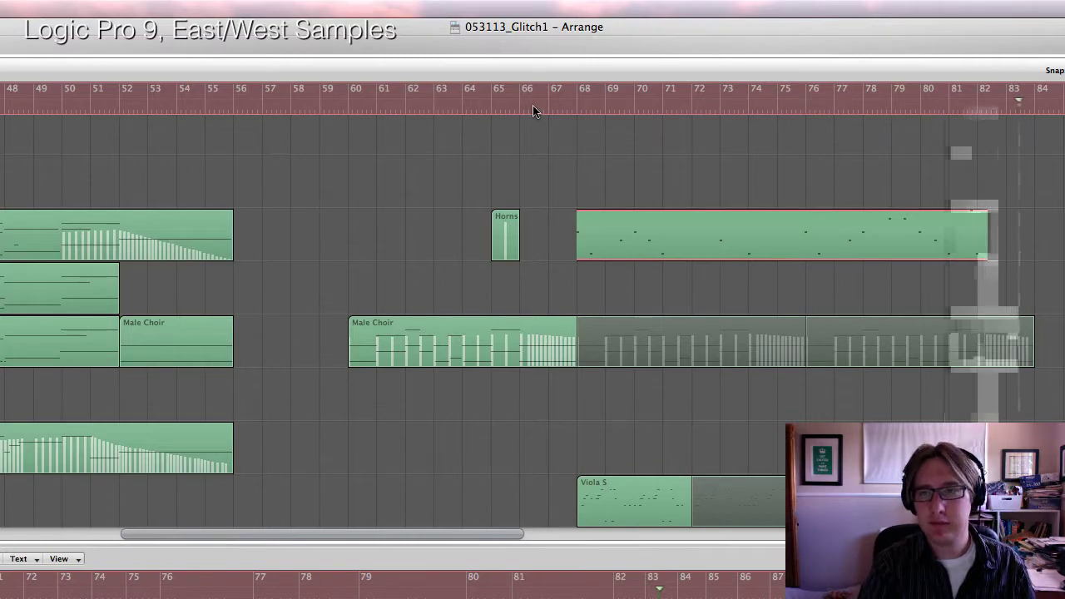
{"action": "key", "text": "space"}
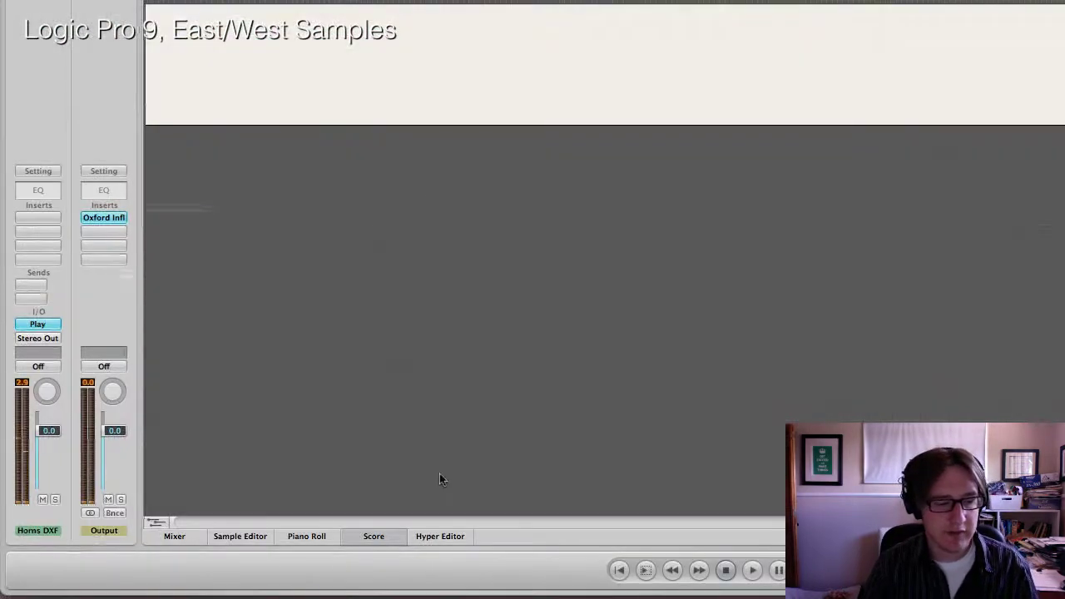
Show the new horn region in the piano roll and quantize all its notes to 1/8-Note.
{"action": "left_click", "coordinate": [307, 536]}
{"action": "left_click", "coordinate": [440, 300]}
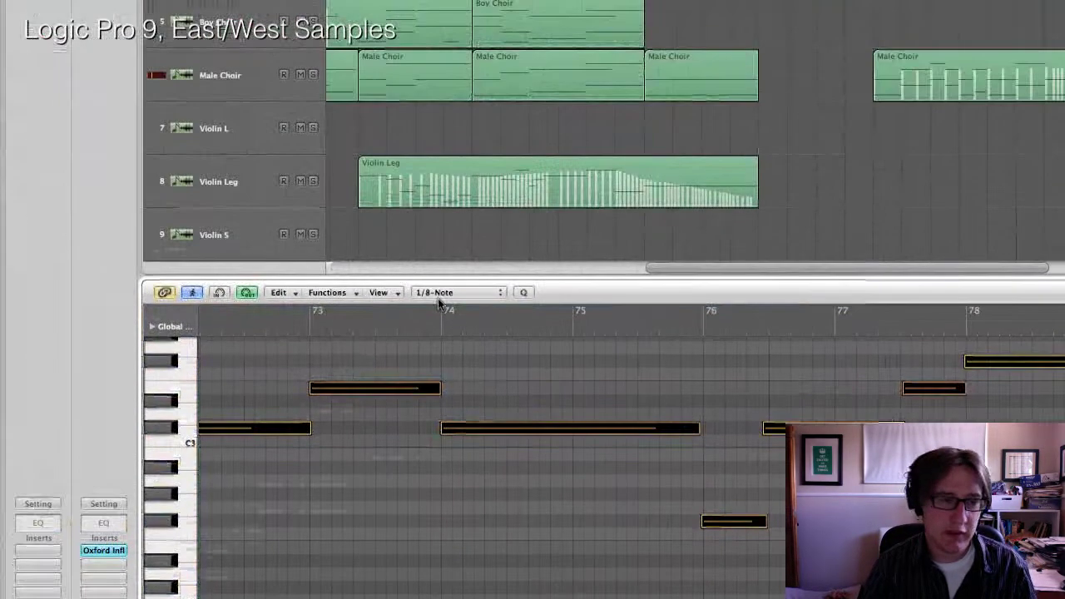
{"action": "left_click", "coordinate": [441, 301]}
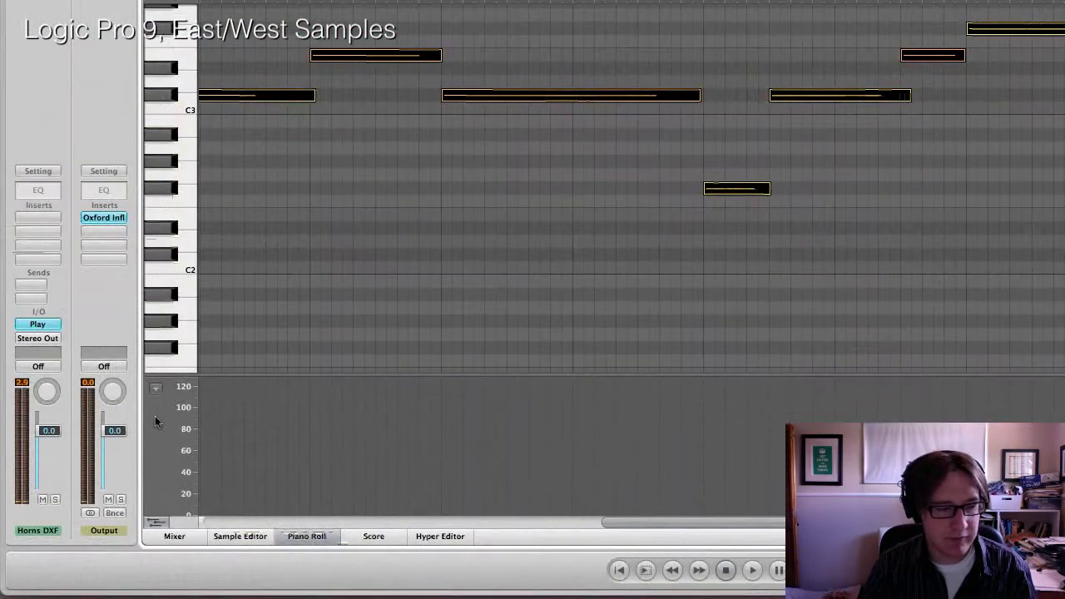
Set up the controller lane under the horn notes and draw a swell from bar 68 up to 118 just after bar 71.
{"action": "left_click", "coordinate": [154, 390]}
{"action": "left_click", "coordinate": [179, 393]}
{"action": "scroll", "coordinate": [754, 288], "scroll_direction": "left", "scroll_amount": 5}
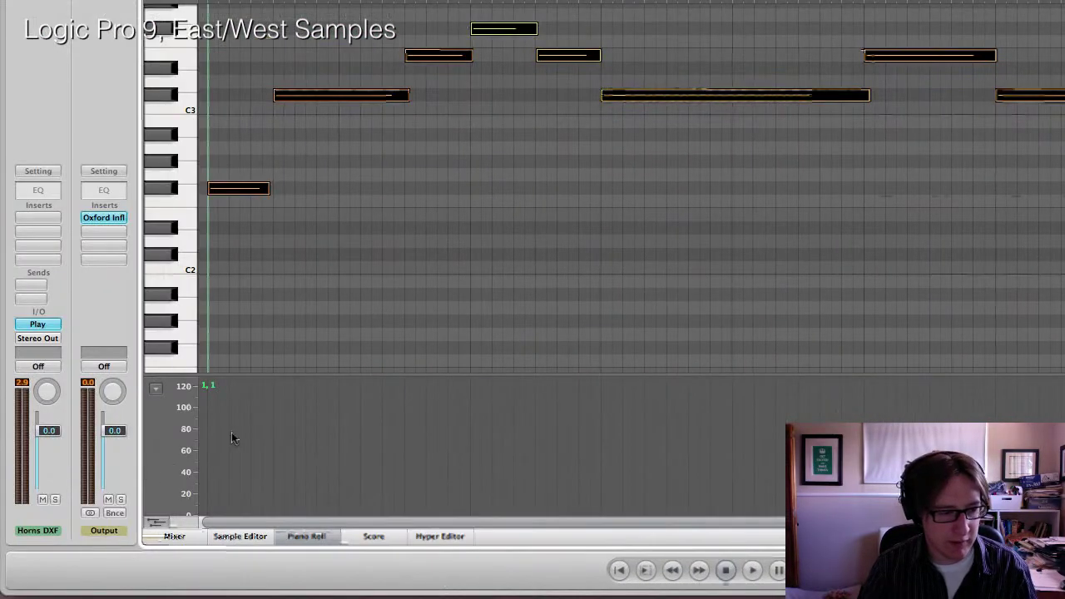
{"action": "mouse_move", "coordinate": [231, 432]}
{"action": "left_mouse_down"}
{"action": "mouse_move", "coordinate": [383, 378]}
{"action": "mouse_move", "coordinate": [563, 380]}
{"action": "left_mouse_up"}
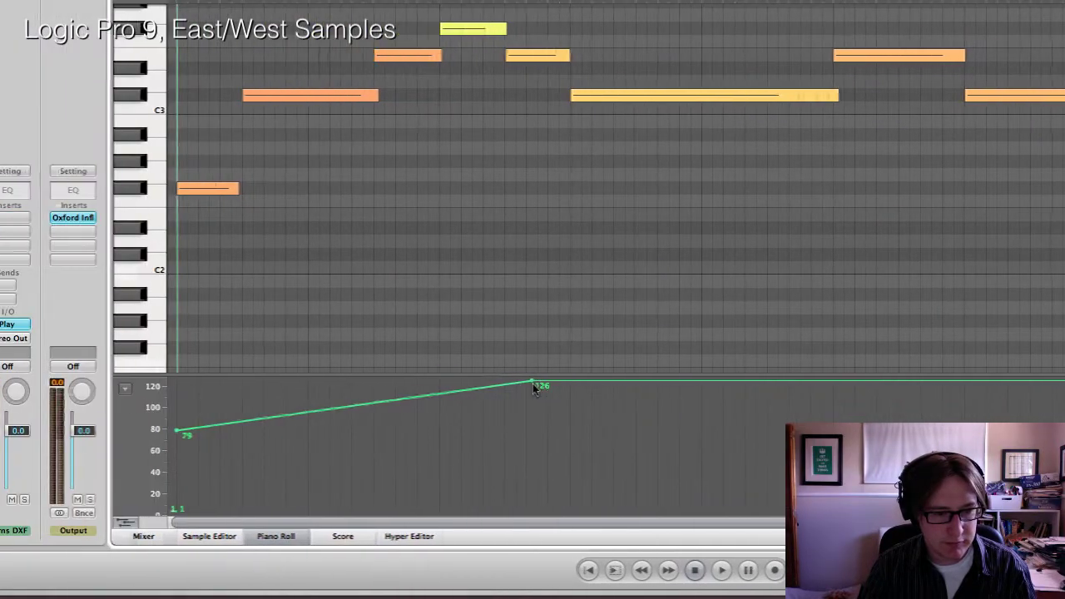
{"action": "left_click_drag", "start_coordinate": [358, 380], "coordinate": [416, 388]}
{"action": "double_click", "coordinate": [545, 107]}
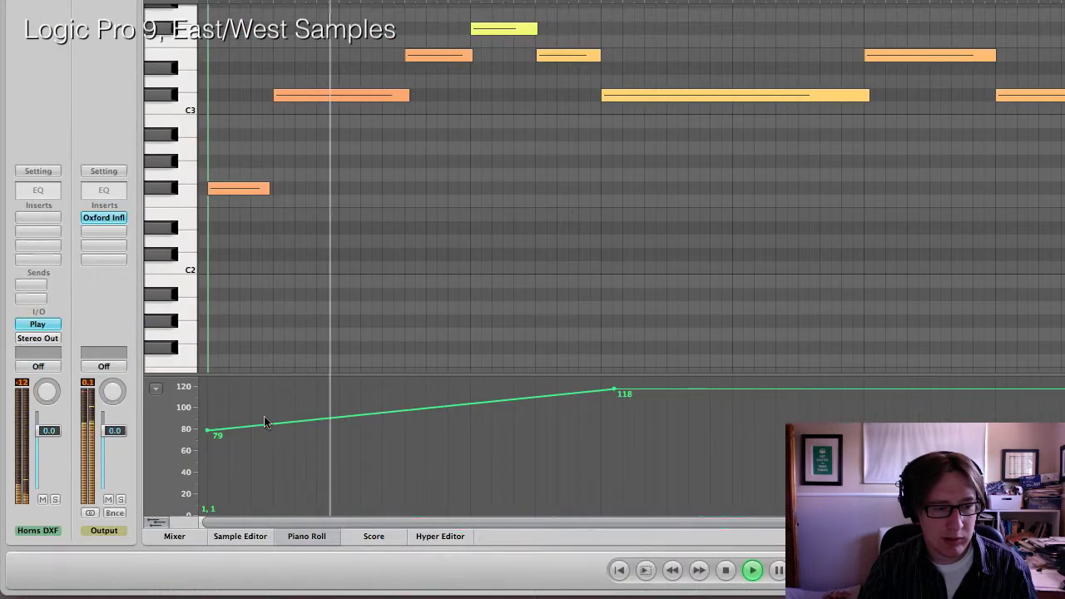
{"action": "left_click_drag", "start_coordinate": [212, 433], "coordinate": [215, 418]}
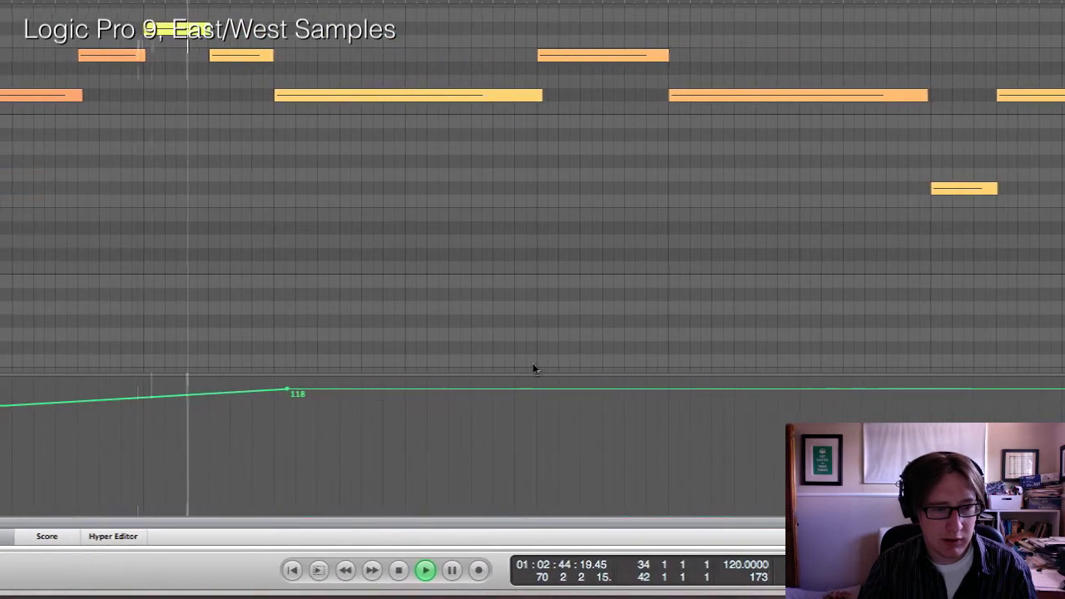
Shape the horn controller curve down to 95 at bar 73 and back up to 111 at bar 76.
{"action": "left_click_drag", "start_coordinate": [531, 391], "coordinate": [533, 421]}
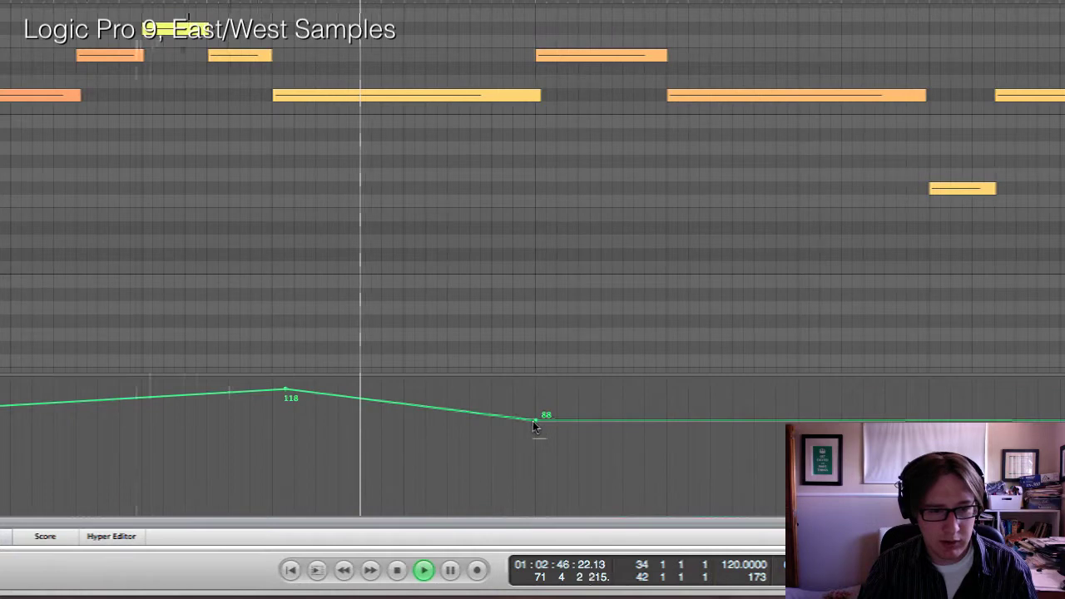
{"action": "left_click_drag", "start_coordinate": [716, 422], "coordinate": [717, 405]}
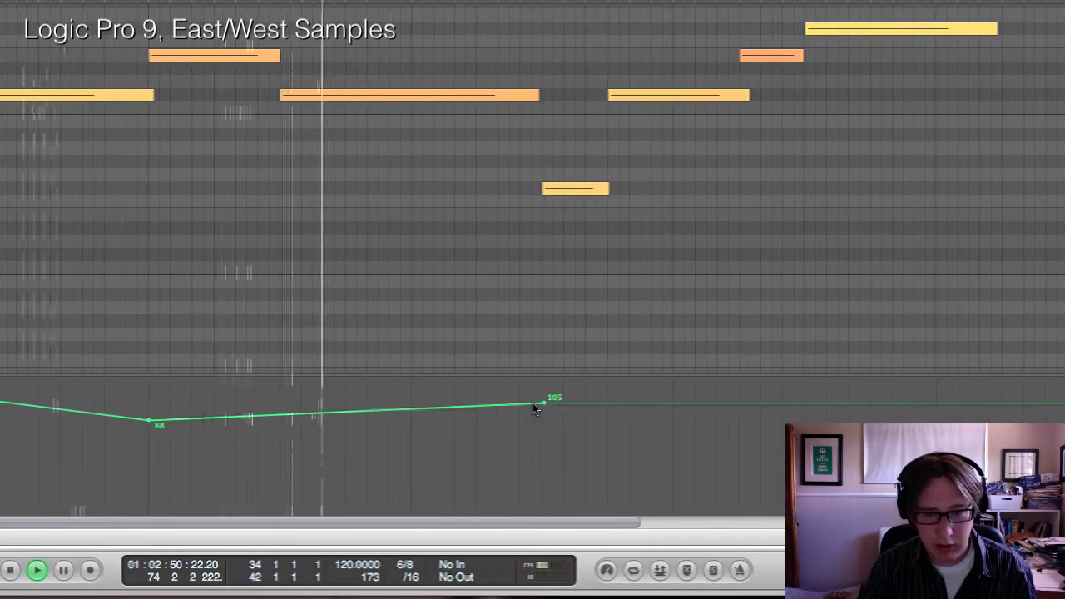
{"action": "left_click_drag", "start_coordinate": [532, 403], "coordinate": [533, 396]}
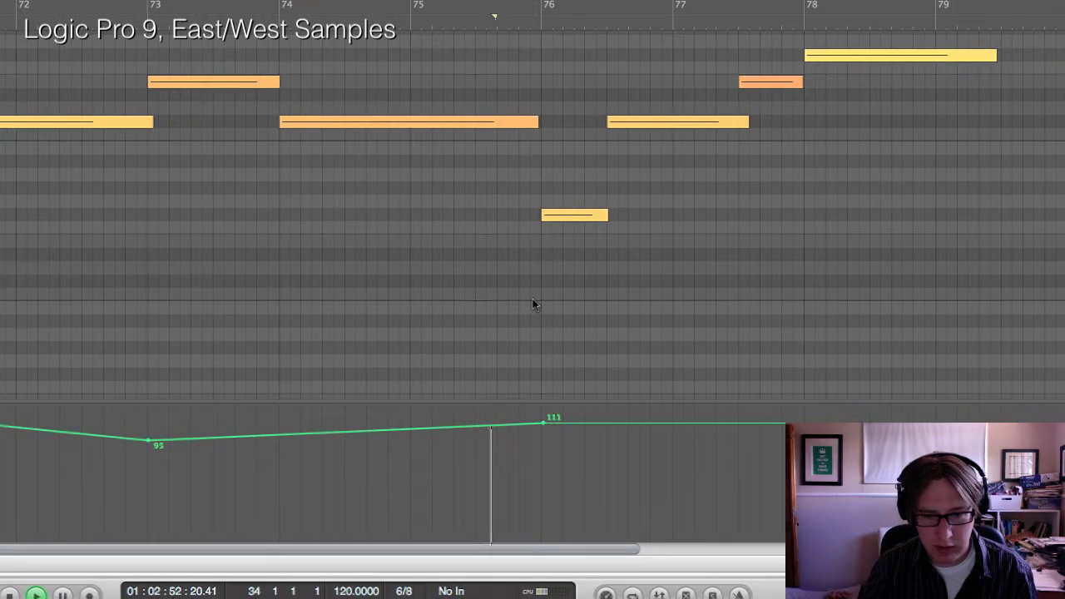
Add a peak of 127 to the horn controller curve after bar 78.
{"action": "scroll", "coordinate": [537, 280], "scroll_direction": "right", "scroll_amount": 5}
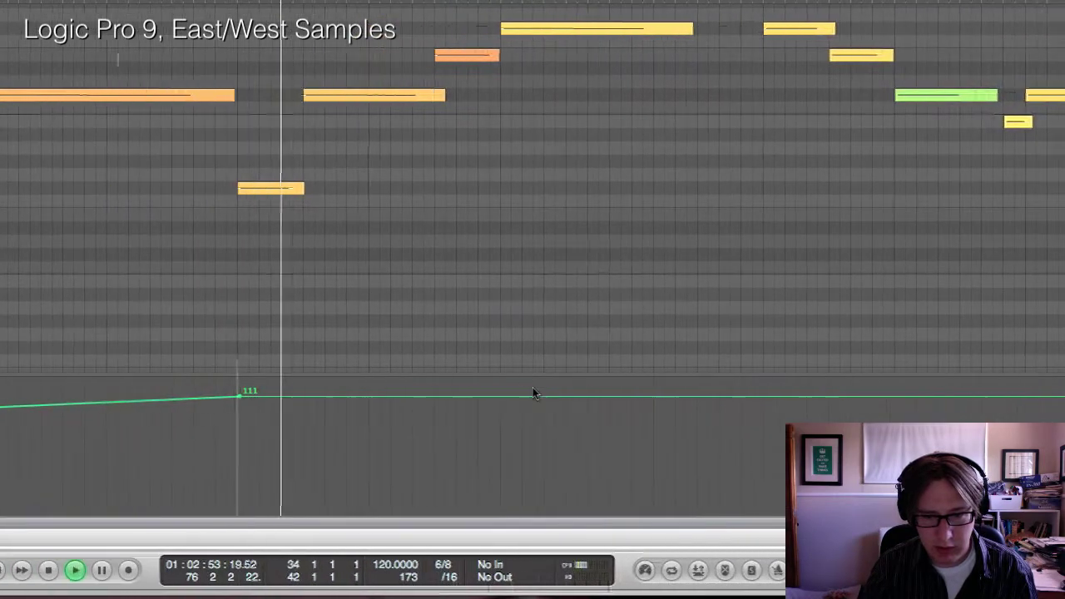
{"action": "left_click", "coordinate": [471, 397]}
{"action": "left_click_drag", "start_coordinate": [533, 399], "coordinate": [535, 375]}
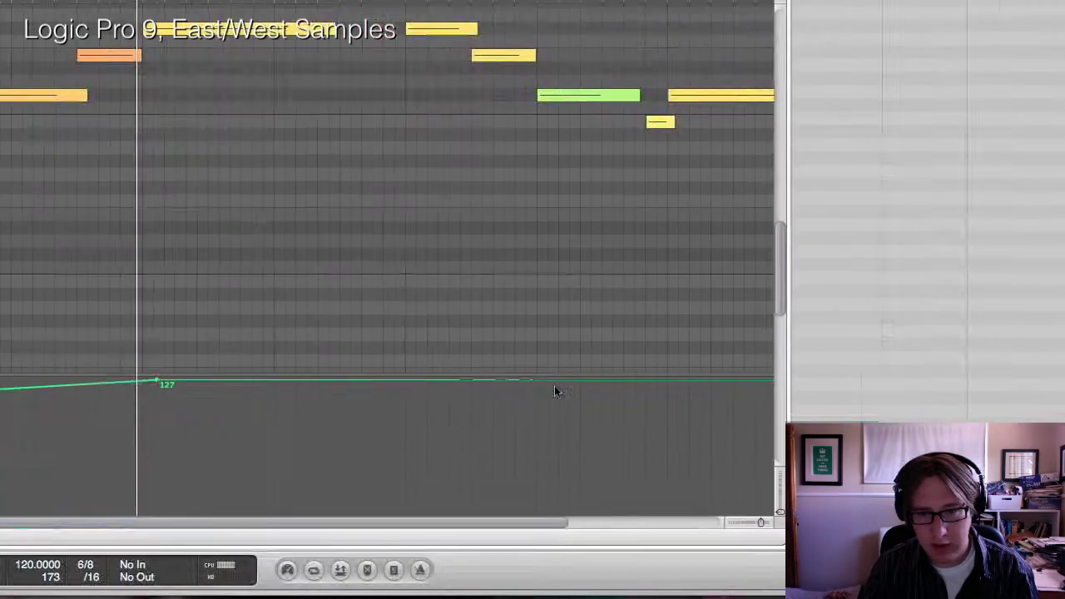
Delete the stray, very short note just before bar 79 in the horn part and continue playback.
{"action": "scroll", "coordinate": [555, 386], "scroll_direction": "right", "scroll_amount": 4}
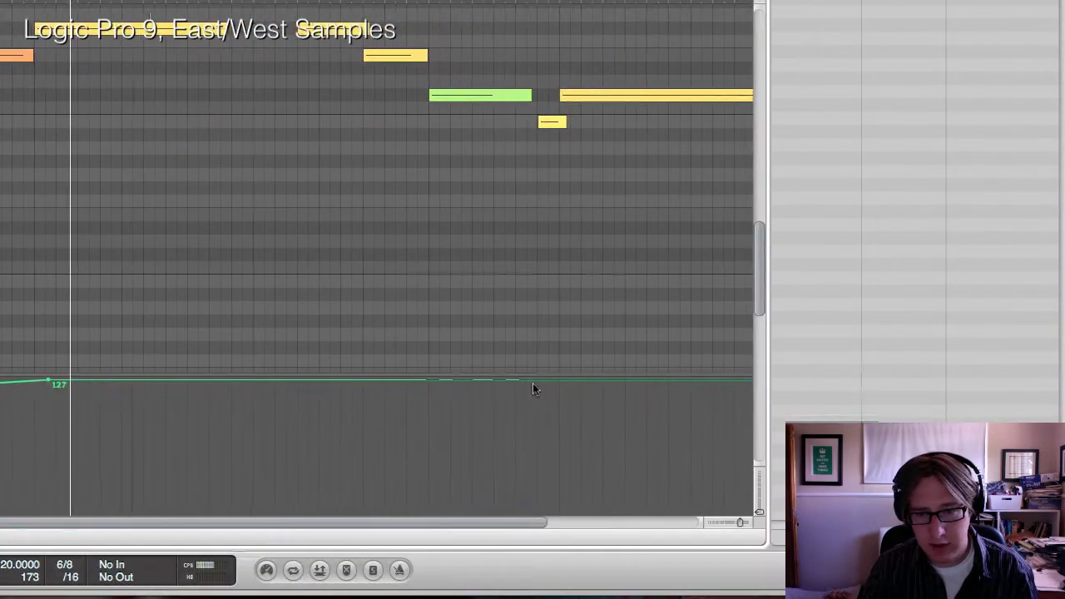
{"action": "scroll", "coordinate": [555, 386], "scroll_direction": "up", "scroll_amount": 2}
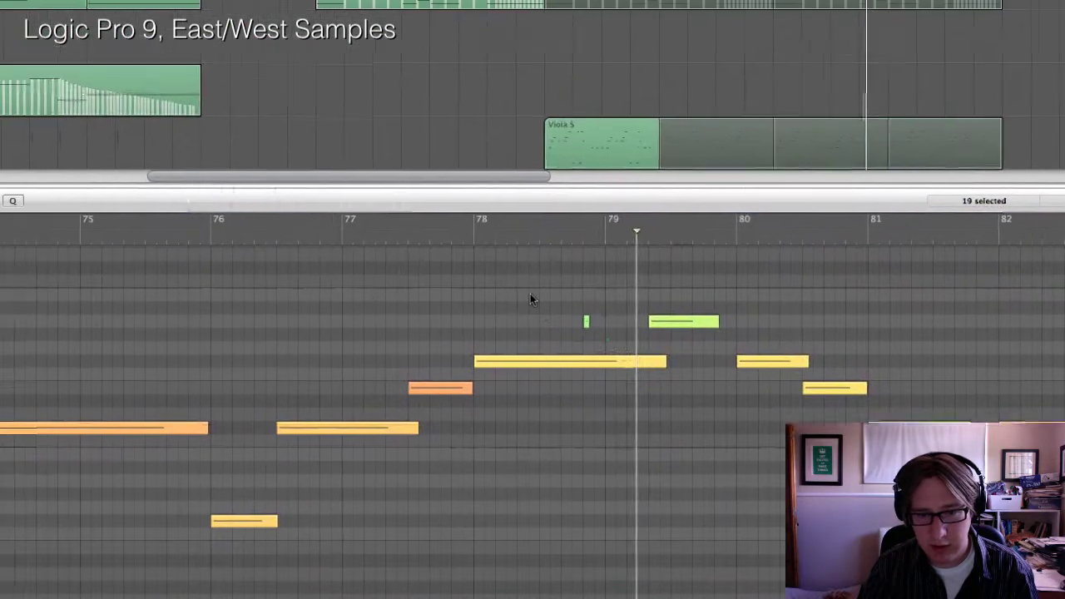
{"action": "left_click", "coordinate": [533, 298]}
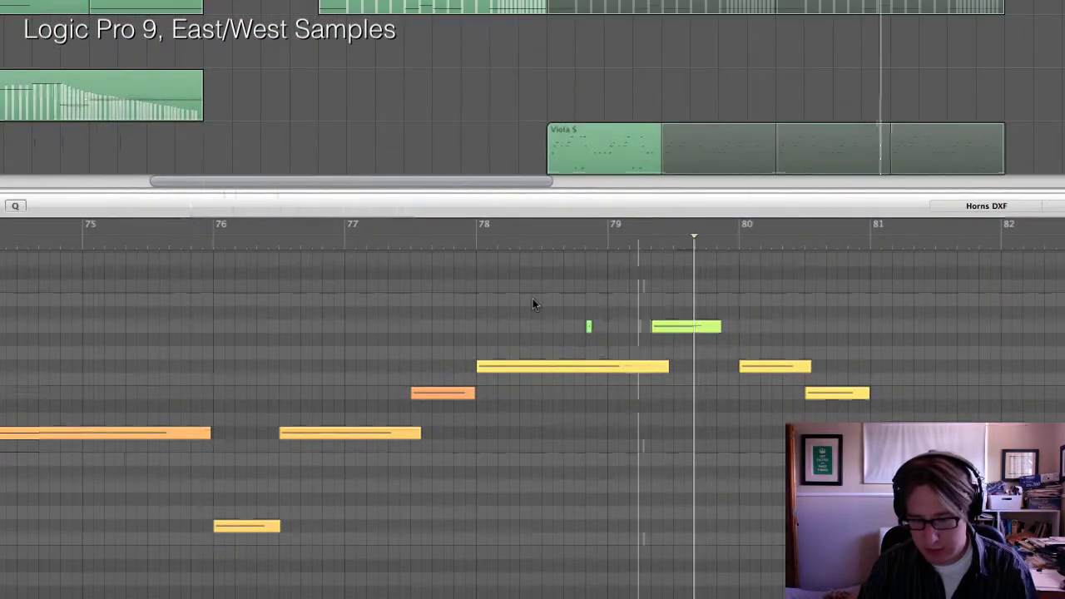
{"action": "left_click", "coordinate": [586, 321]}
{"action": "key", "text": "BackSpace"}
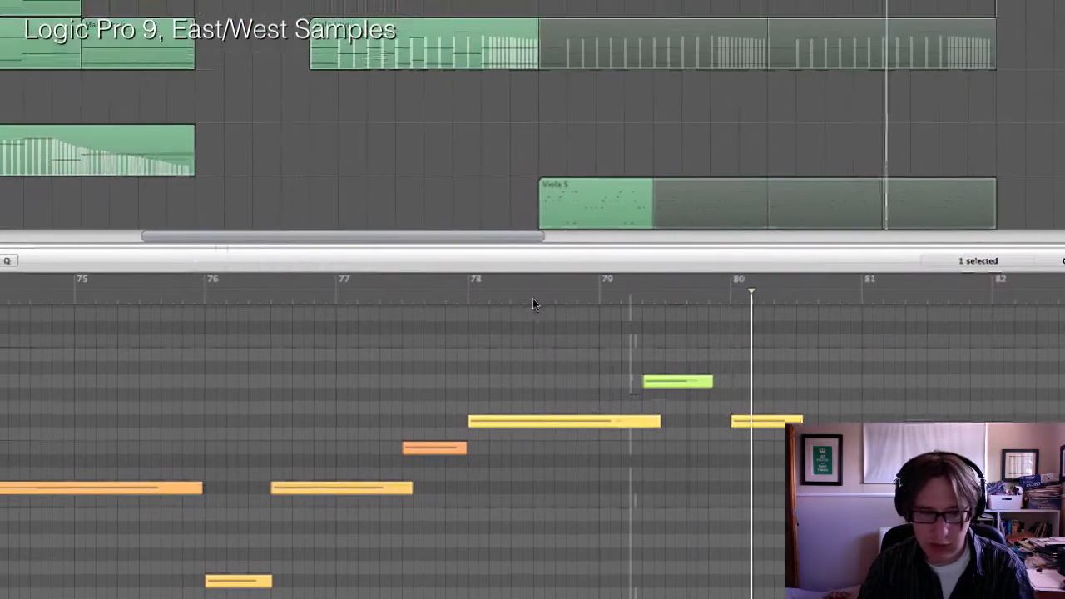
{"action": "left_click", "coordinate": [450, 226]}
{"action": "key", "text": "space"}
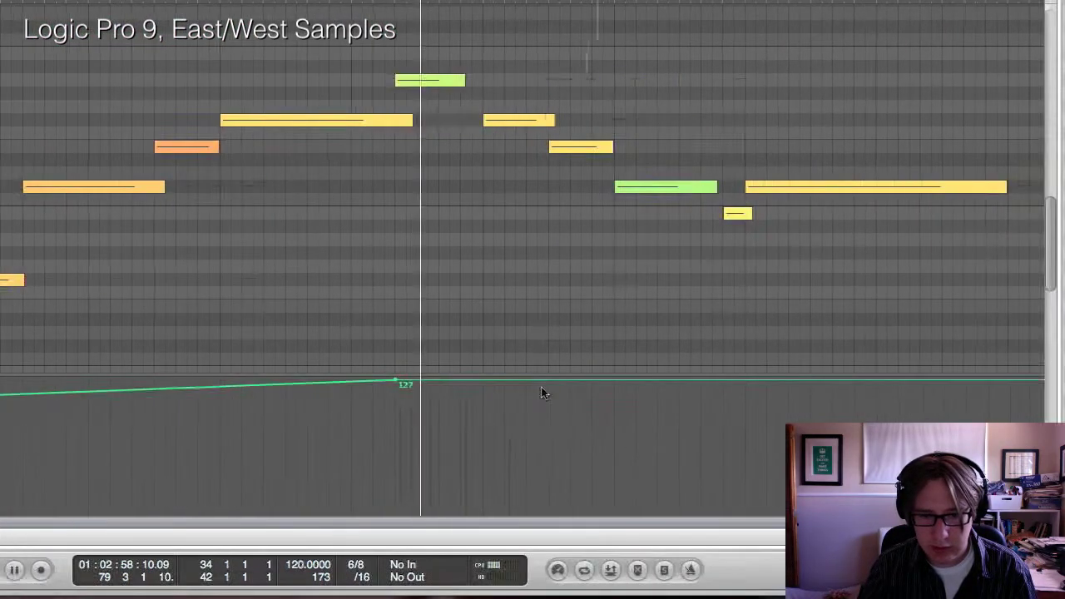
Lower the horn controller curve to 106 at bar 82 and place a closing point near bar 84.
{"action": "left_click", "coordinate": [748, 404]}
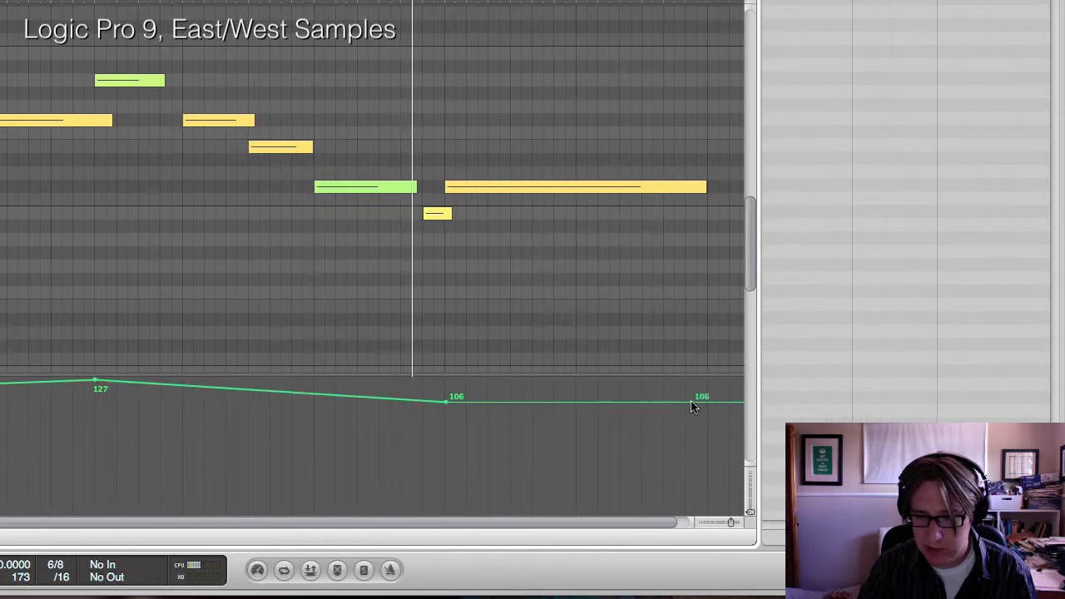
{"action": "mouse_move", "coordinate": [691, 403]}
{"action": "left_mouse_down"}
{"action": "mouse_move", "coordinate": [702, 430]}
{"action": "mouse_move", "coordinate": [716, 383]}
{"action": "mouse_move", "coordinate": [706, 400]}
{"action": "left_mouse_up"}
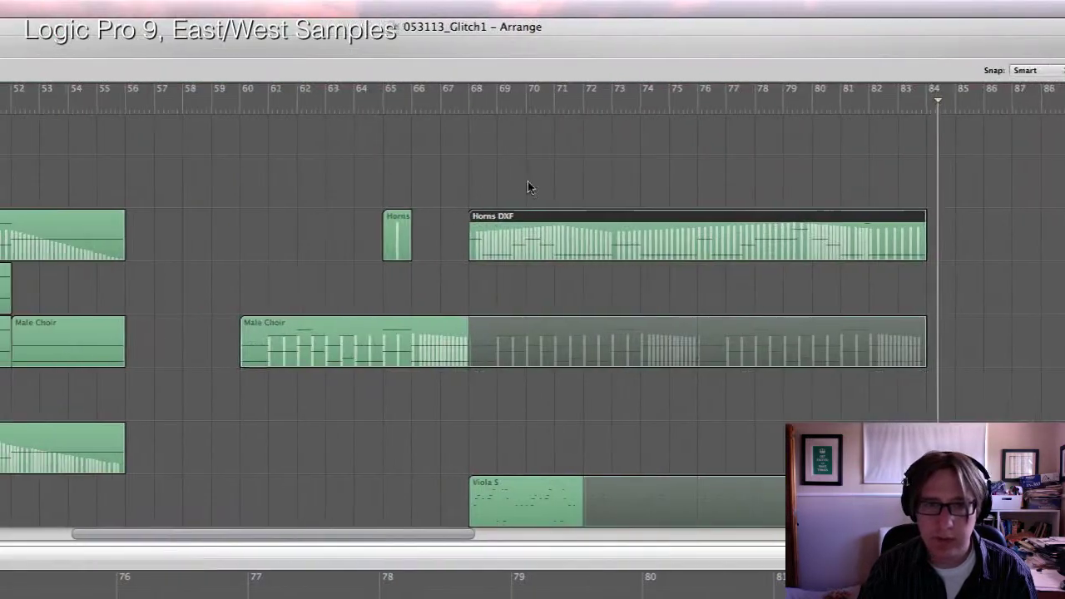
Try moving the Horns DXF region slightly ahead of bar 68 during playback, and undo the move.
{"action": "left_click", "coordinate": [460, 104]}
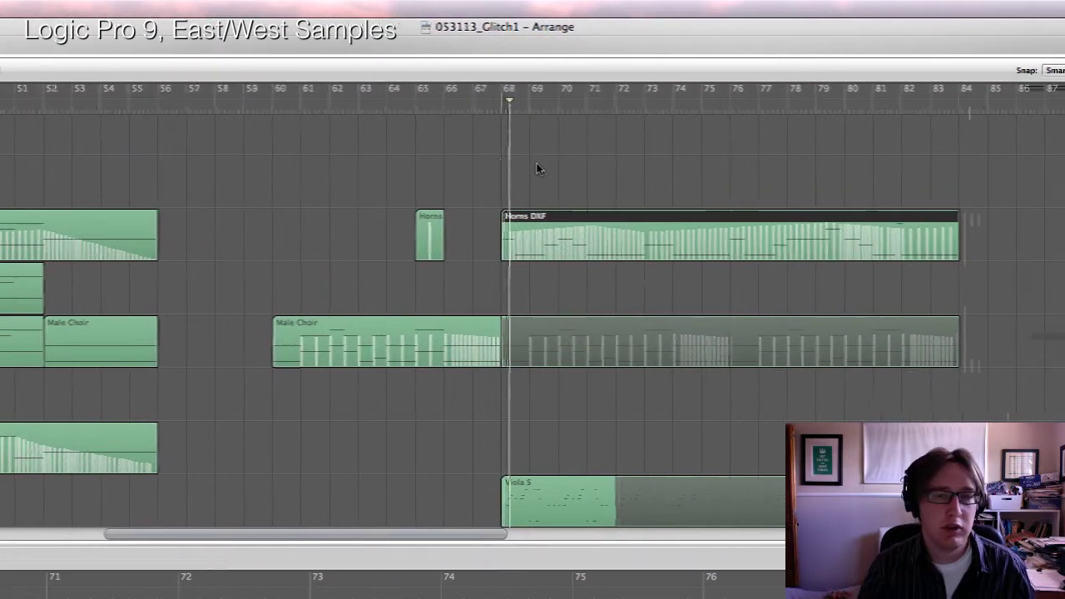
{"action": "left_click", "coordinate": [537, 164]}
{"action": "left_click_drag", "start_coordinate": [597, 234], "coordinate": [590, 233]}
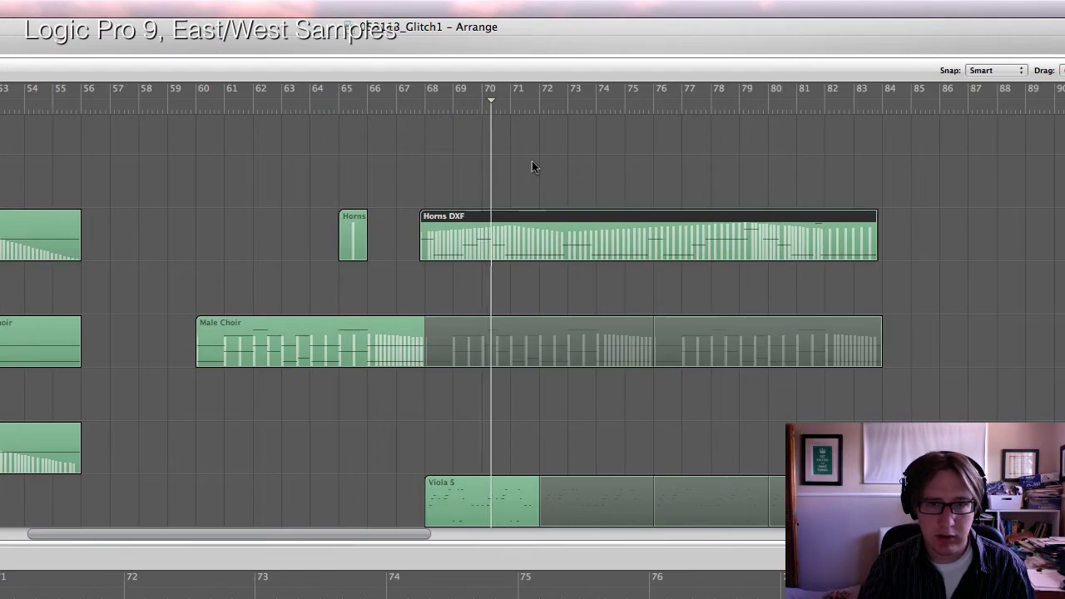
{"action": "left_click", "coordinate": [552, 169]}
{"action": "key", "text": "super+z"}
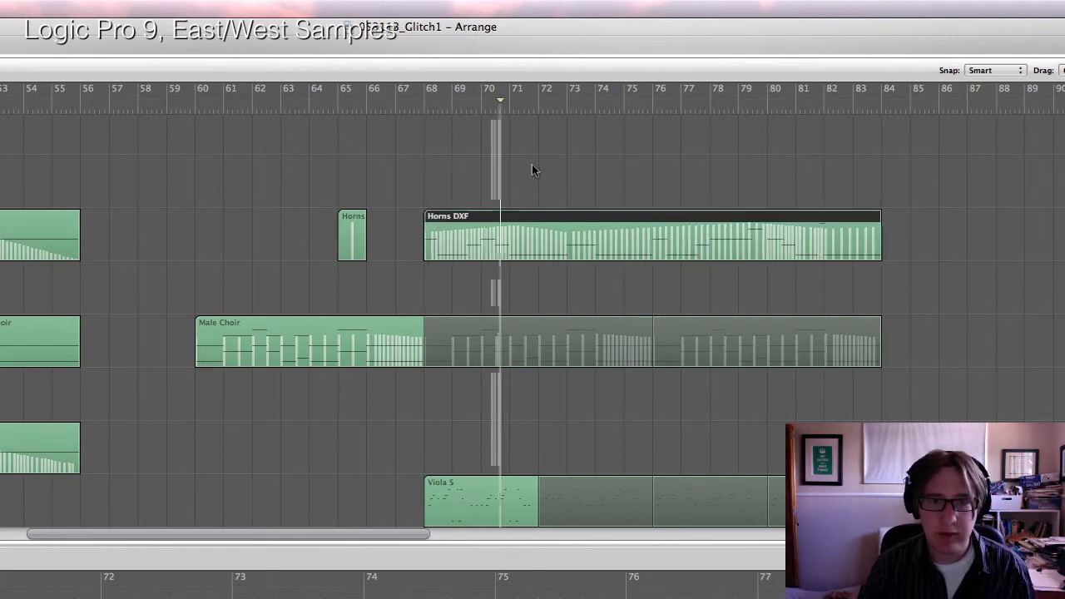
{"action": "left_click", "coordinate": [532, 164]}
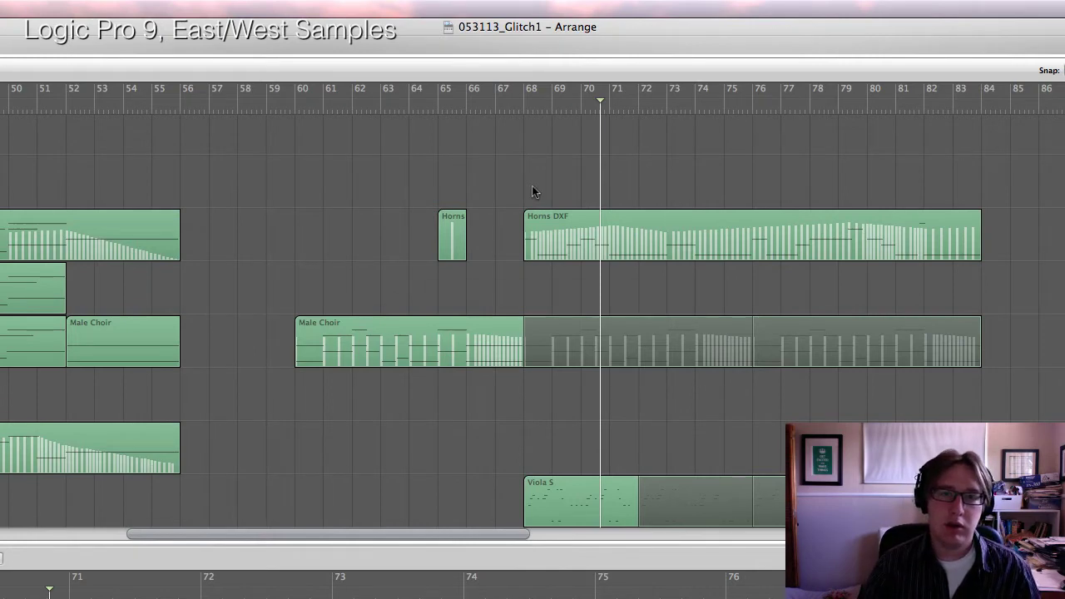
Copy the Horns DXF region at bar 68 and paste it at its original position on the Boy Choir track.
{"action": "scroll", "coordinate": [559, 236], "scroll_direction": "right", "scroll_amount": 5}
{"action": "left_click", "coordinate": [559, 236]}
{"action": "scroll", "coordinate": [545, 229], "scroll_direction": "left", "scroll_amount": 6}
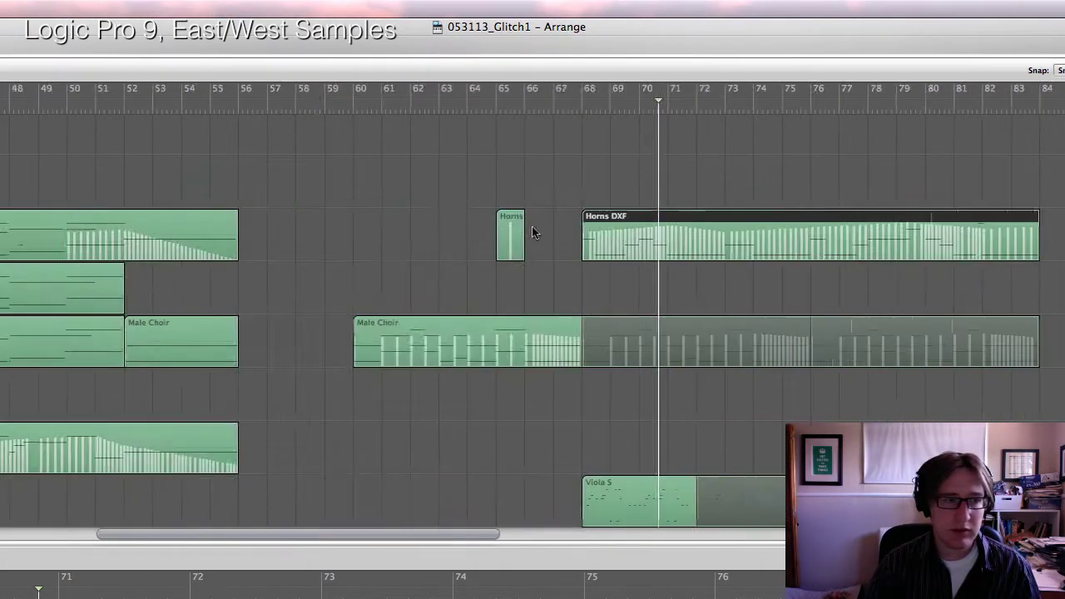
{"action": "left_click", "coordinate": [286, 292]}
{"action": "left_click", "coordinate": [160, 8]}
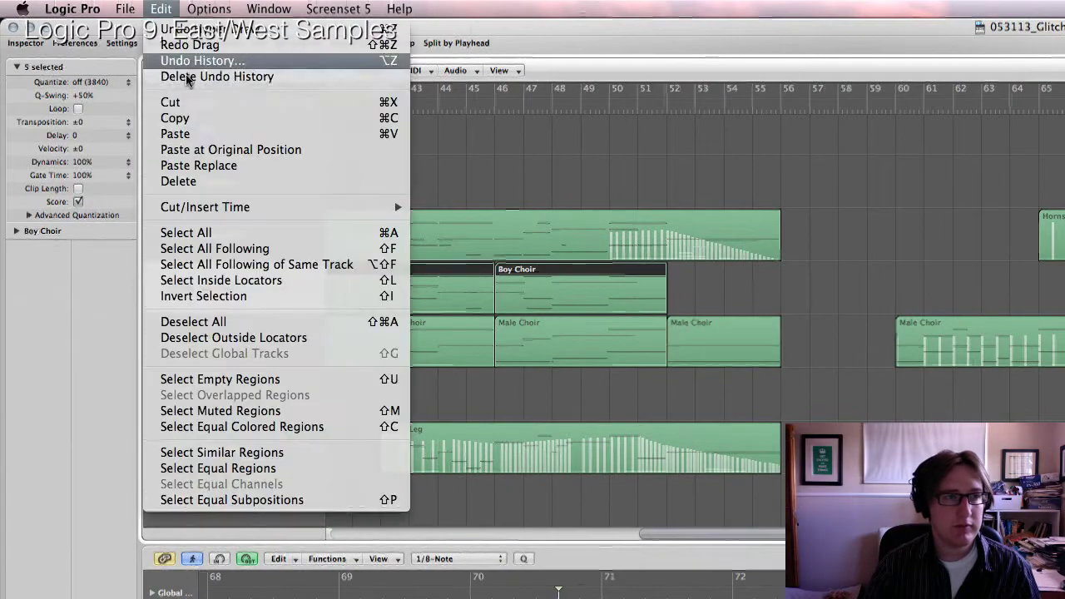
{"action": "left_click", "coordinate": [196, 149]}
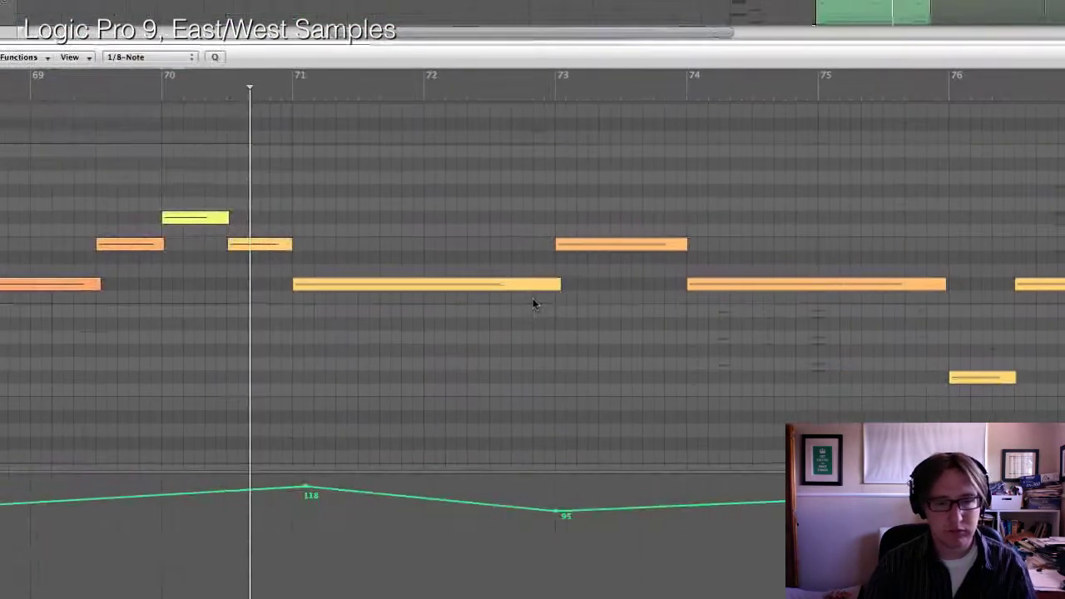
Transpose all notes of the region pasted on the Boy Choir track by +12 and play the section from just before bar 68.
{"action": "key", "text": "super+a"}
{"action": "right_click", "coordinate": [532, 302]}
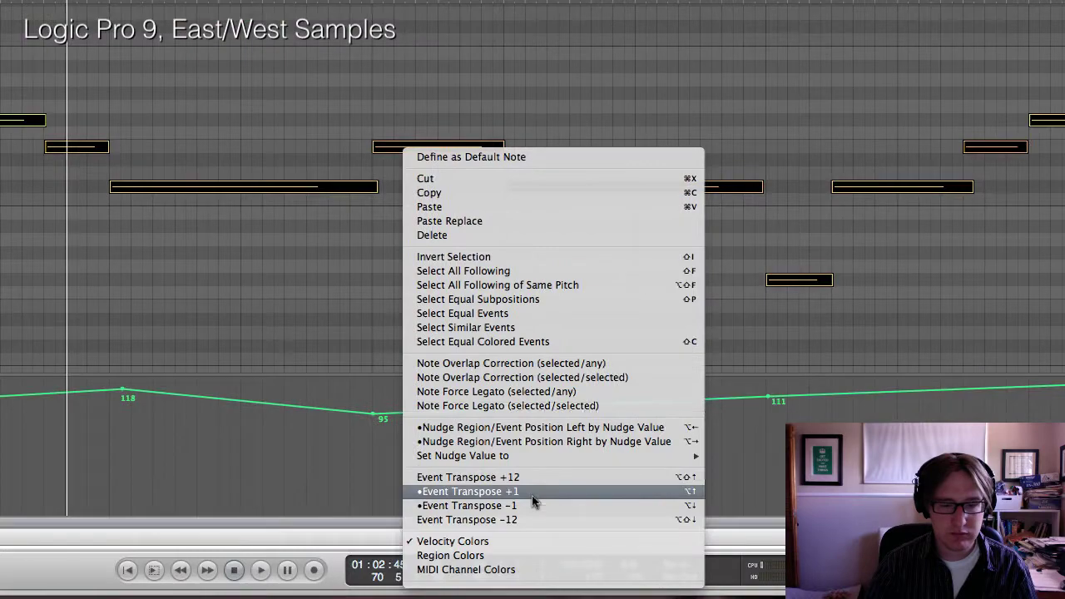
{"action": "left_click", "coordinate": [532, 477]}
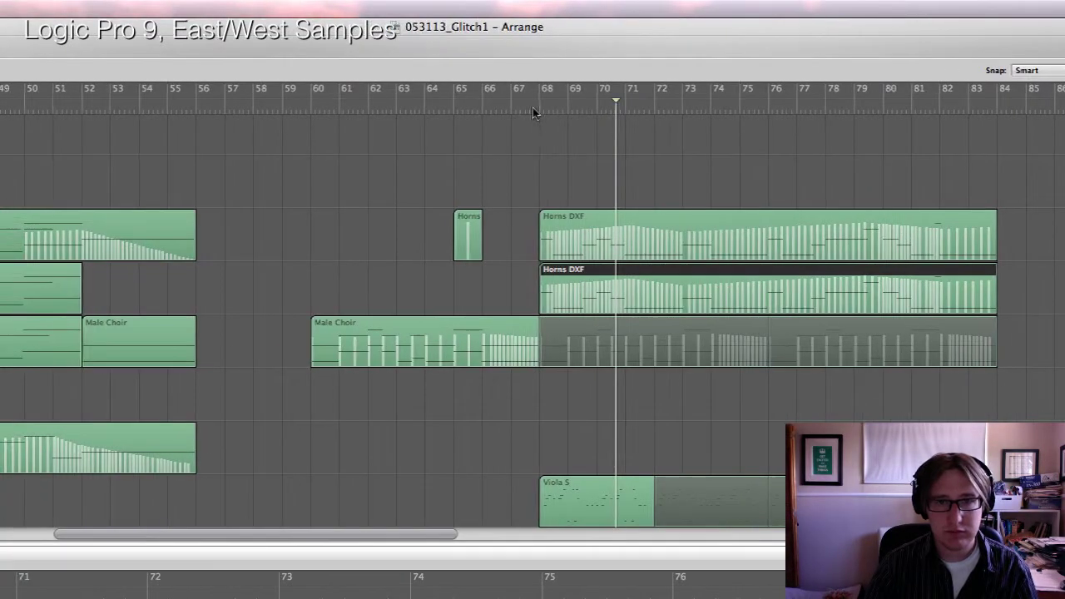
{"action": "left_click", "coordinate": [533, 107]}
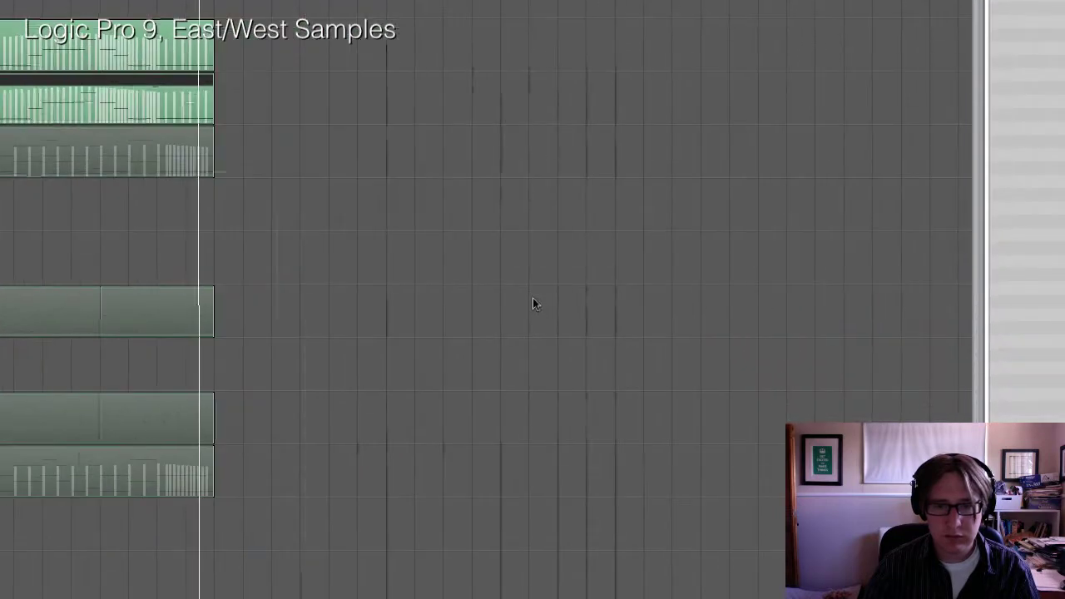
Play the arrangement from about bar 40 to hear the percussion leading into the strings section.
{"action": "scroll", "coordinate": [533, 299], "scroll_direction": "left", "scroll_amount": 4}
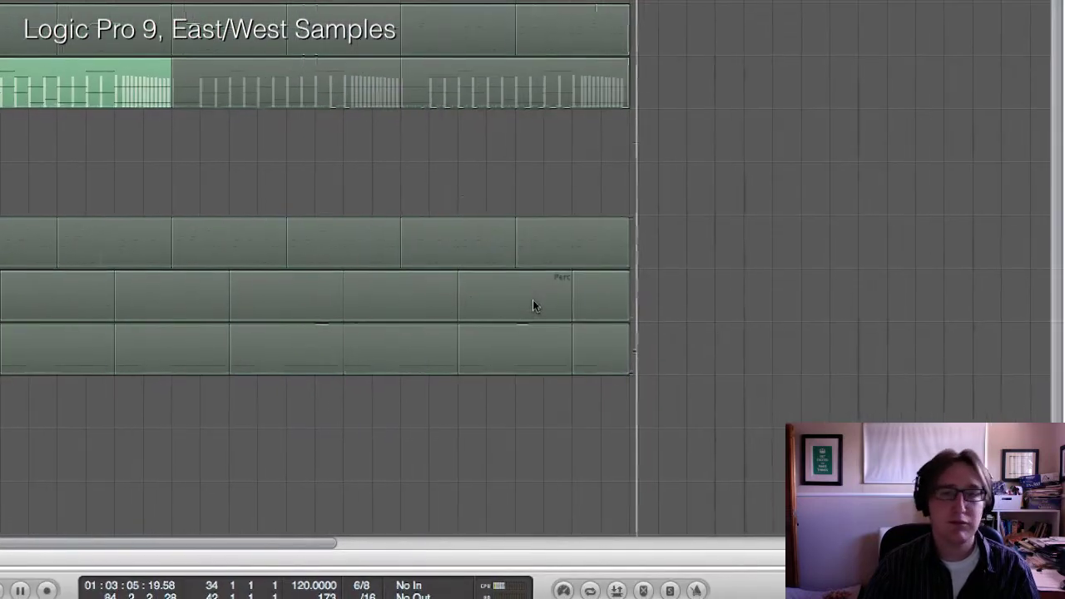
{"action": "scroll", "coordinate": [533, 299], "scroll_direction": "left", "scroll_amount": 7}
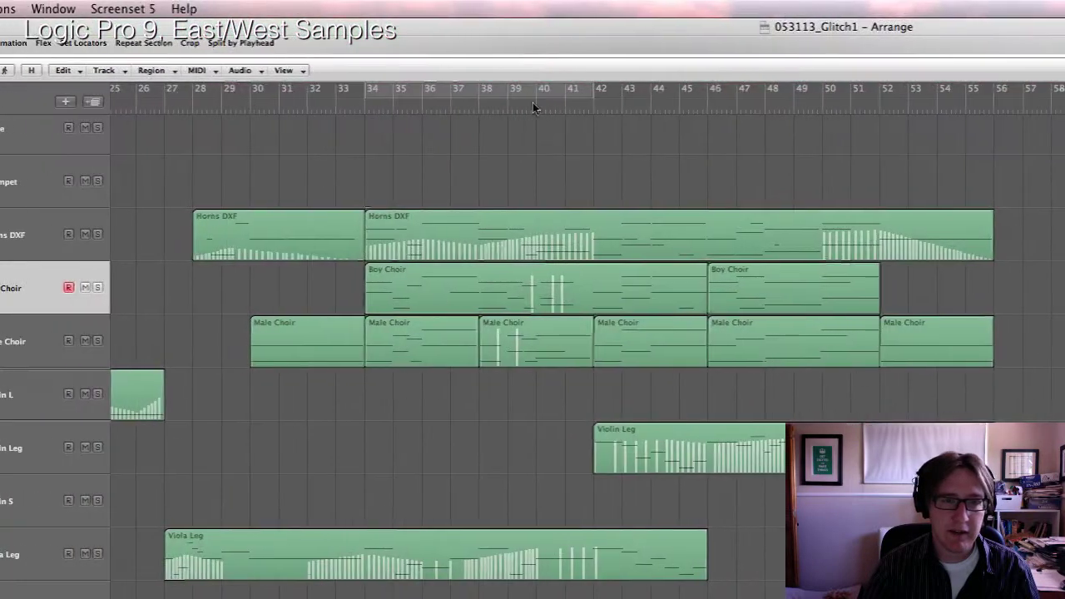
{"action": "left_click", "coordinate": [533, 105]}
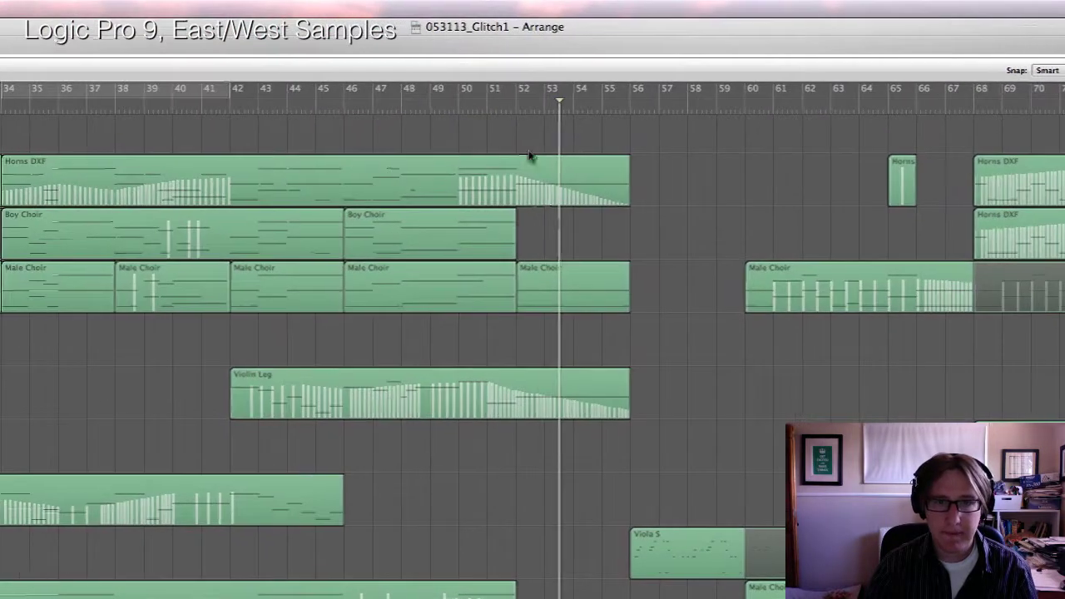
Place a copy of the Cym region at bar 50 on the Cym track.
{"action": "left_click_drag", "start_coordinate": [451, 54], "coordinate": [394, 53]}
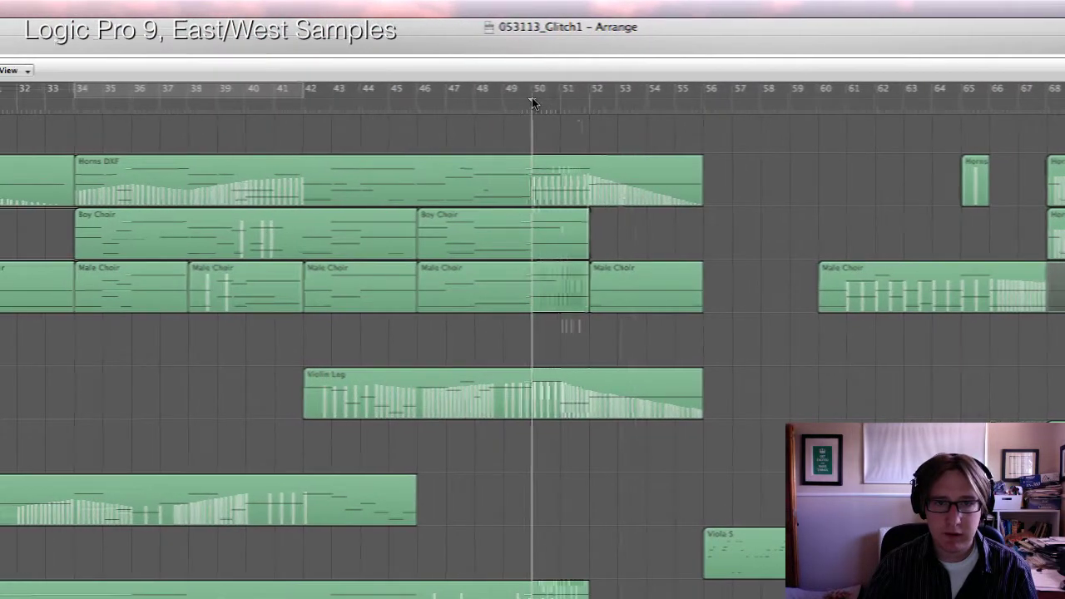
{"action": "left_click_drag", "start_coordinate": [532, 99], "coordinate": [617, 102]}
{"action": "left_click", "coordinate": [527, 108]}
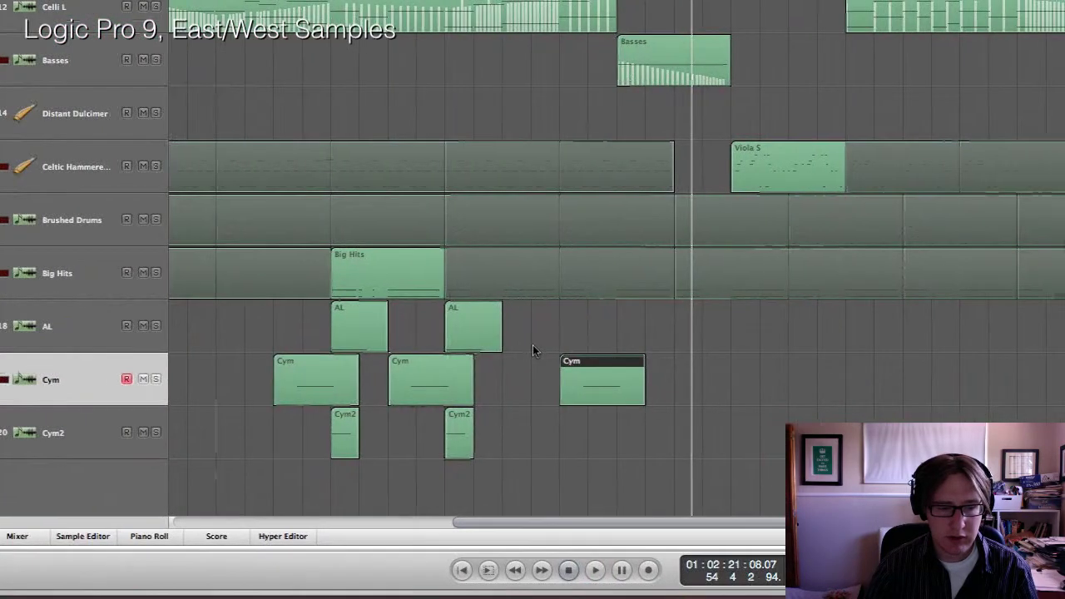
Copy the AL region, paste it at bar 52 on the AL track, and play the section from about bar 50.
{"action": "left_click", "coordinate": [533, 333]}
{"action": "scroll", "coordinate": [385, 304], "scroll_direction": "up", "scroll_amount": 5}
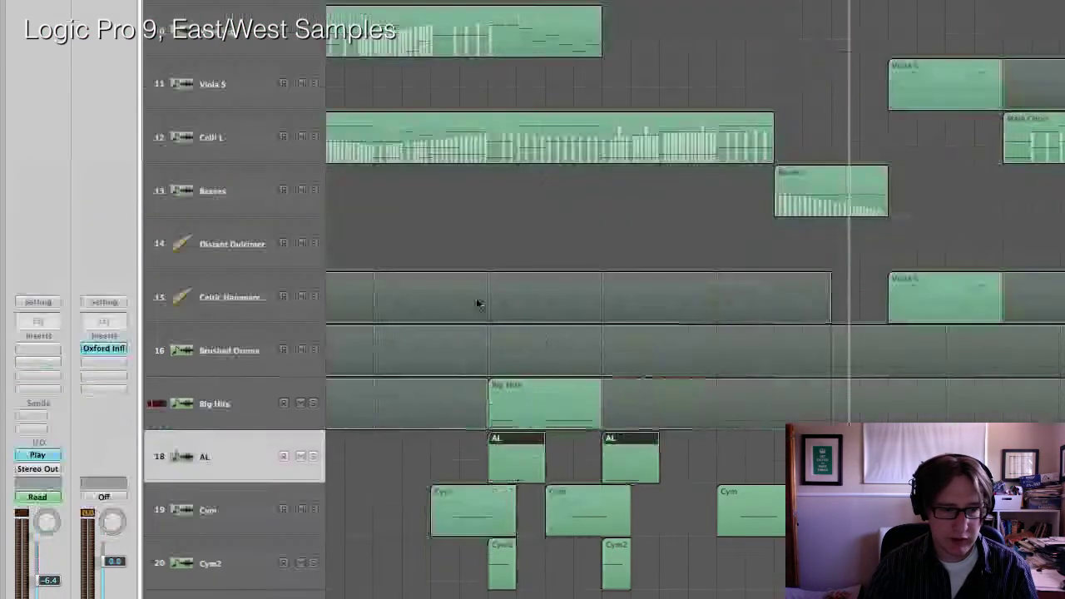
{"action": "left_click", "coordinate": [500, 103]}
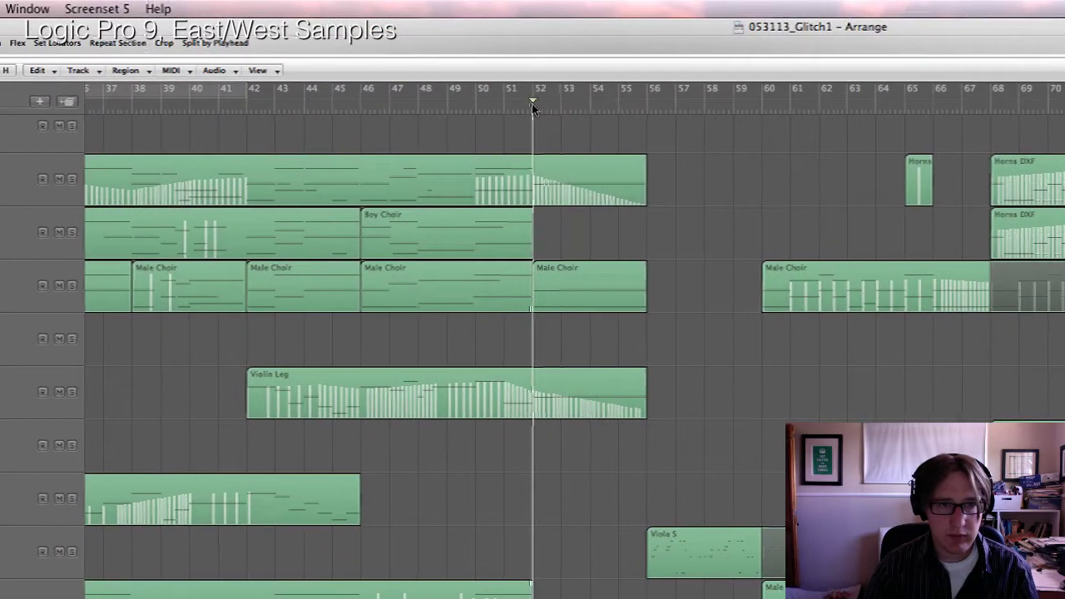
{"action": "key", "text": "super+v"}
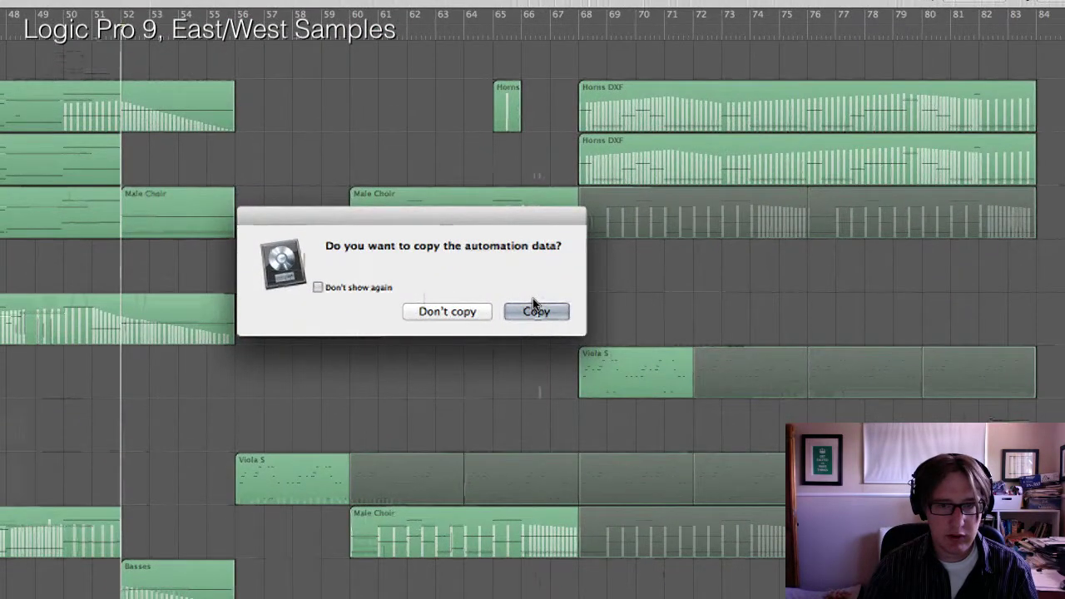
{"action": "left_click", "coordinate": [948, 382]}
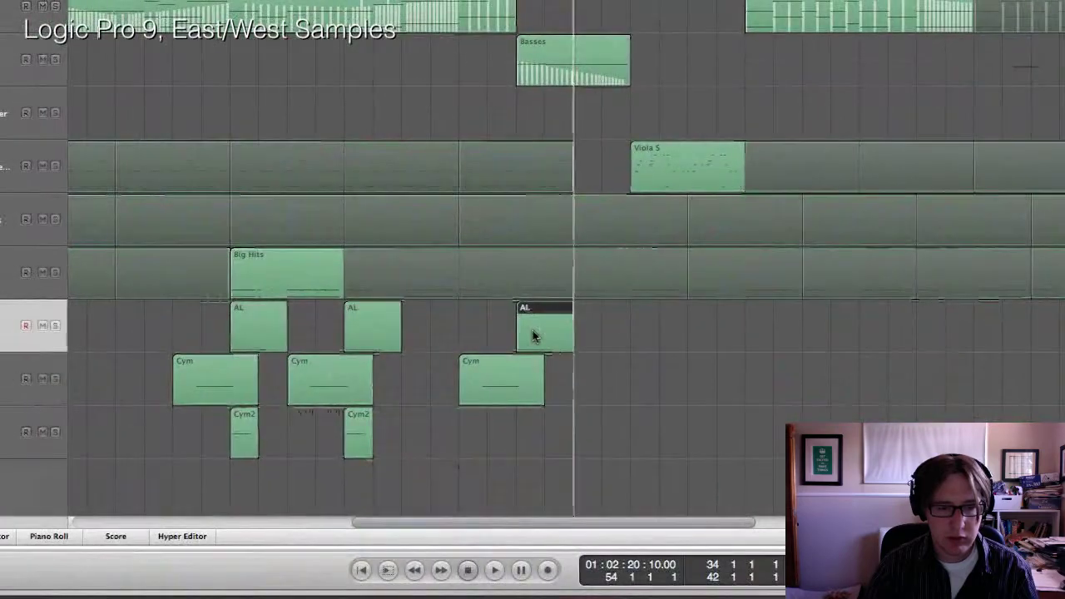
{"action": "mouse_move", "coordinate": [533, 333]}
{"action": "left_mouse_down"}
{"action": "mouse_move", "coordinate": [521, 331]}
{"action": "mouse_move", "coordinate": [546, 326]}
{"action": "left_mouse_up"}
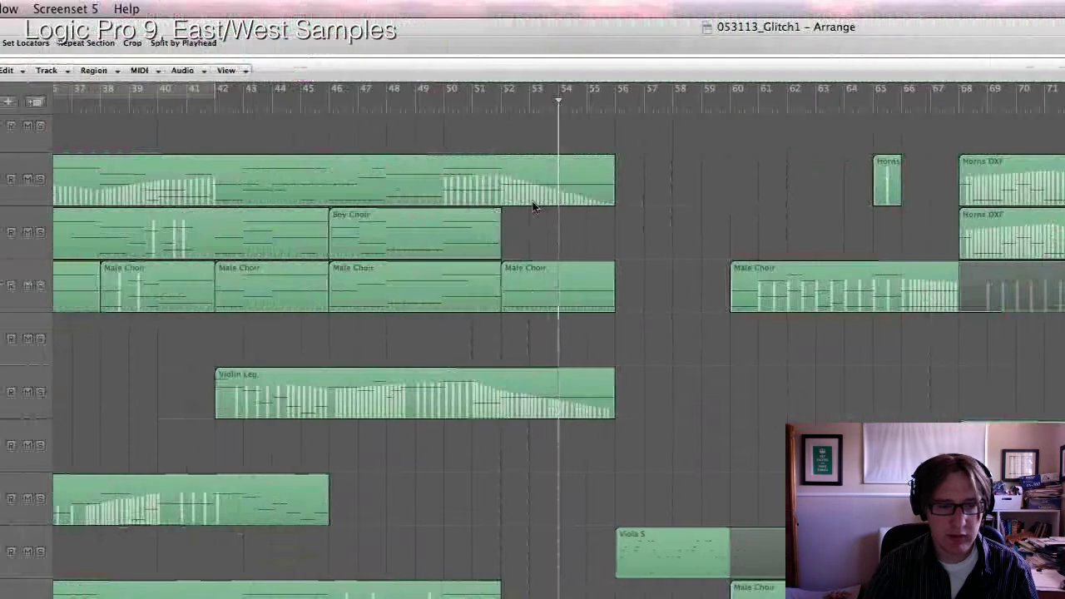
{"action": "left_click", "coordinate": [462, 106]}
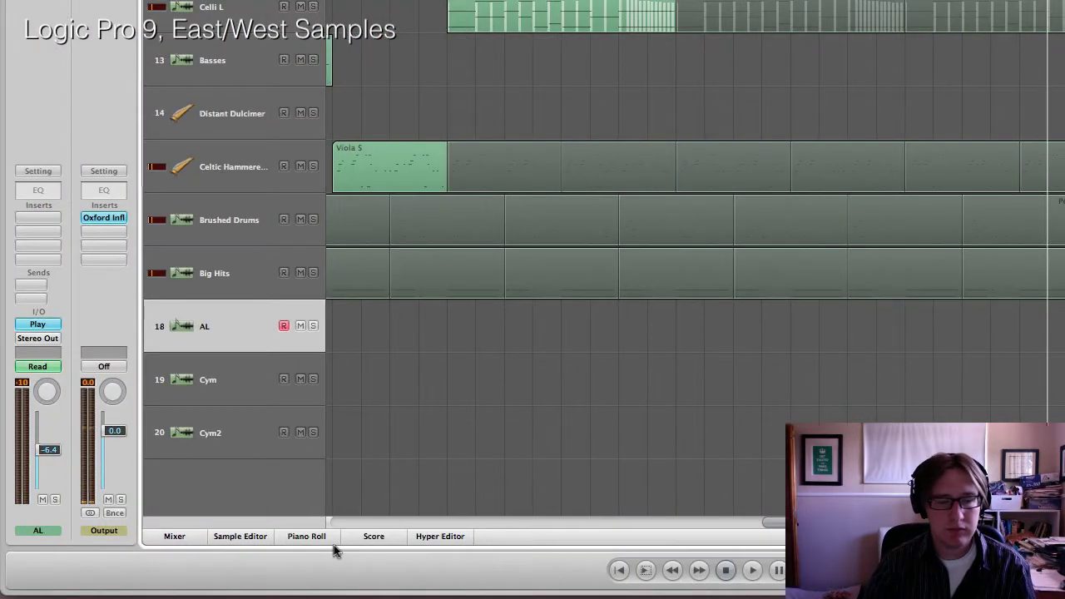
Extend the end of the high melody note toward bar 80 in the piano roll, play the passage, and close the editor.
{"action": "left_click", "coordinate": [332, 541]}
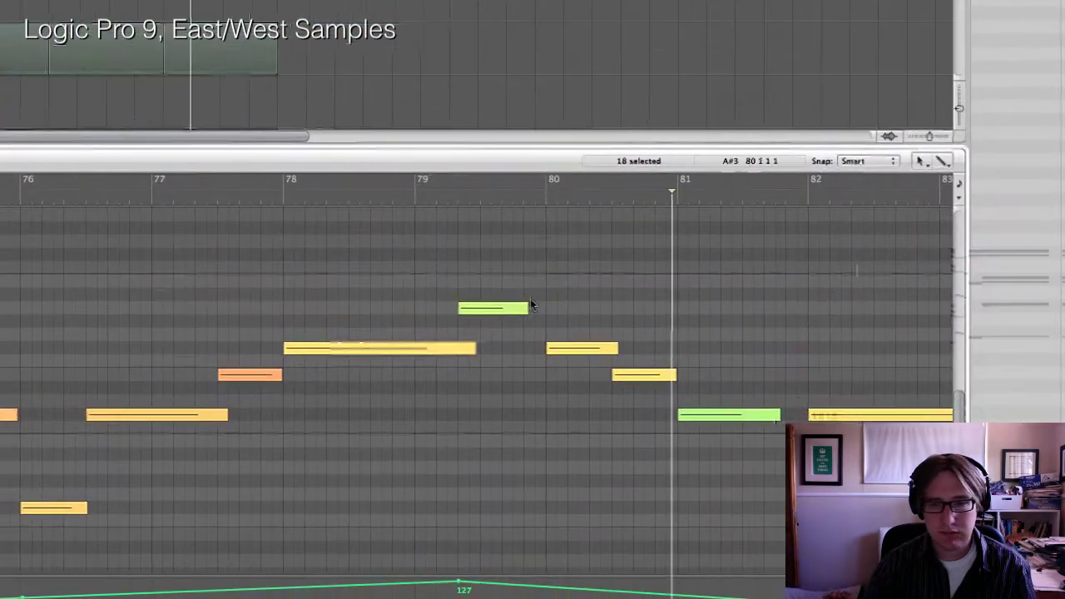
{"action": "left_click_drag", "start_coordinate": [528, 308], "coordinate": [551, 309]}
{"action": "left_click", "coordinate": [533, 305]}
{"action": "key", "text": "space"}
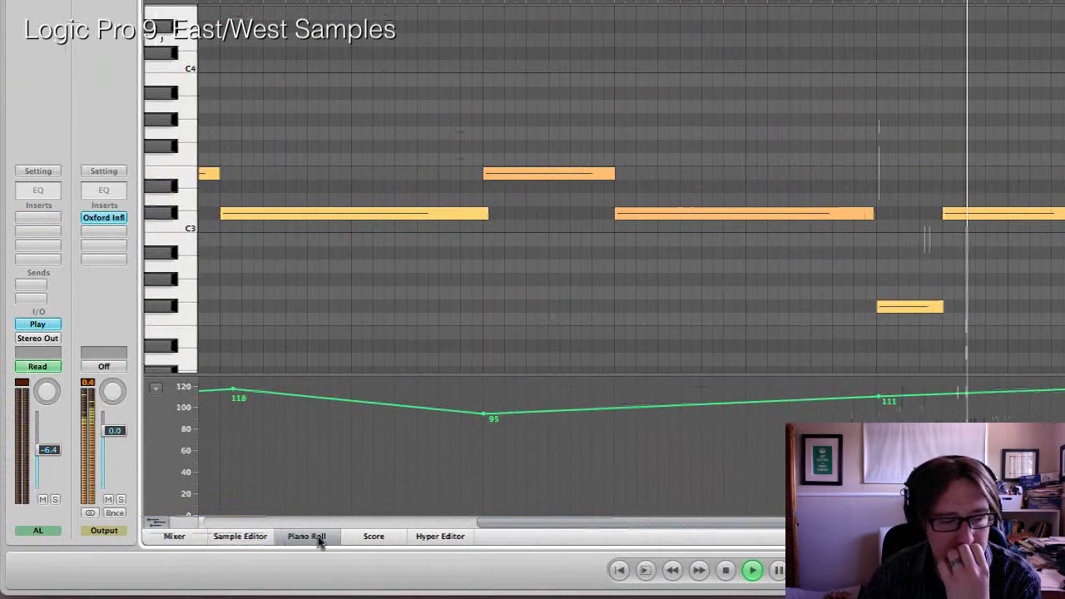
{"action": "left_click", "coordinate": [318, 538]}
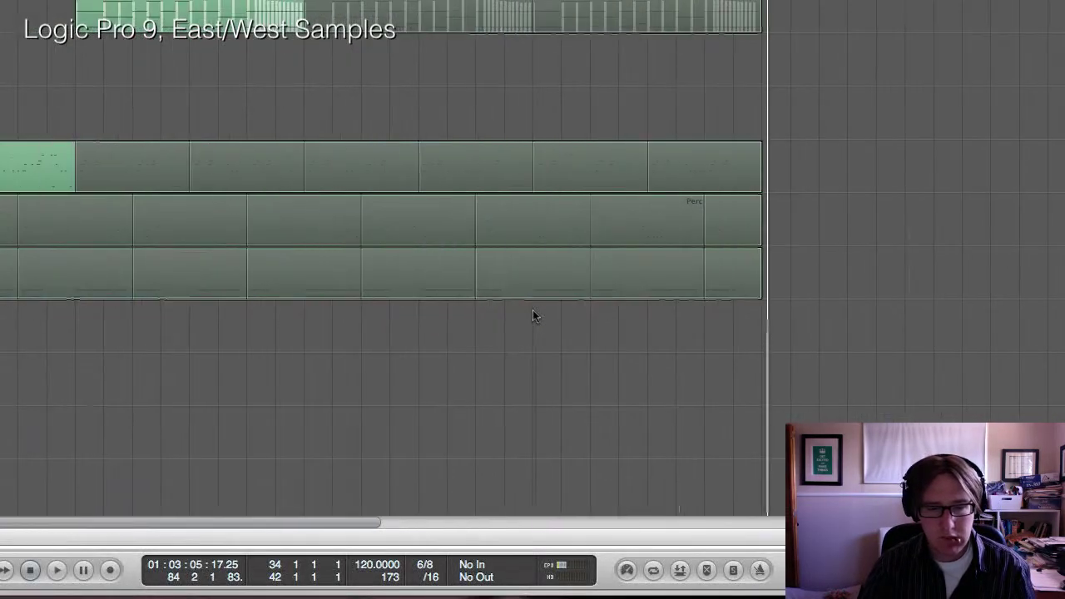
Try extending the Violin S, Viola S, dulcimer, Brushed Drums and Big Hits loops to bar 88 and play the ending.
{"action": "scroll", "coordinate": [808, 164], "scroll_direction": "right", "scroll_amount": 5}
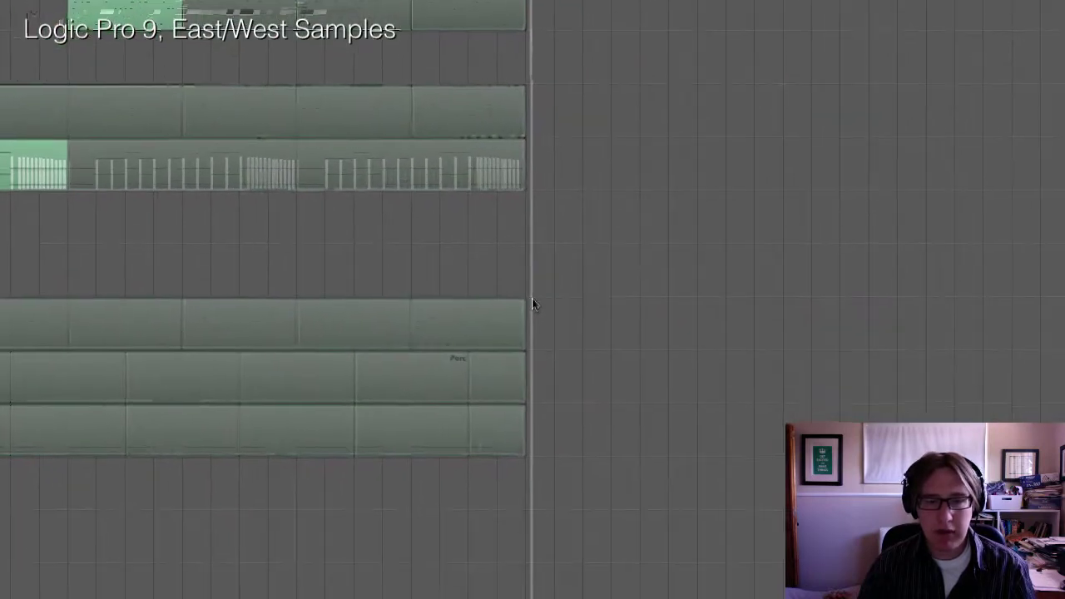
{"action": "mouse_move", "coordinate": [529, 309]}
{"action": "left_mouse_down"}
{"action": "mouse_move", "coordinate": [766, 326]}
{"action": "mouse_move", "coordinate": [626, 328]}
{"action": "mouse_move", "coordinate": [534, 304]}
{"action": "left_mouse_up"}
{"action": "left_click", "coordinate": [533, 106]}
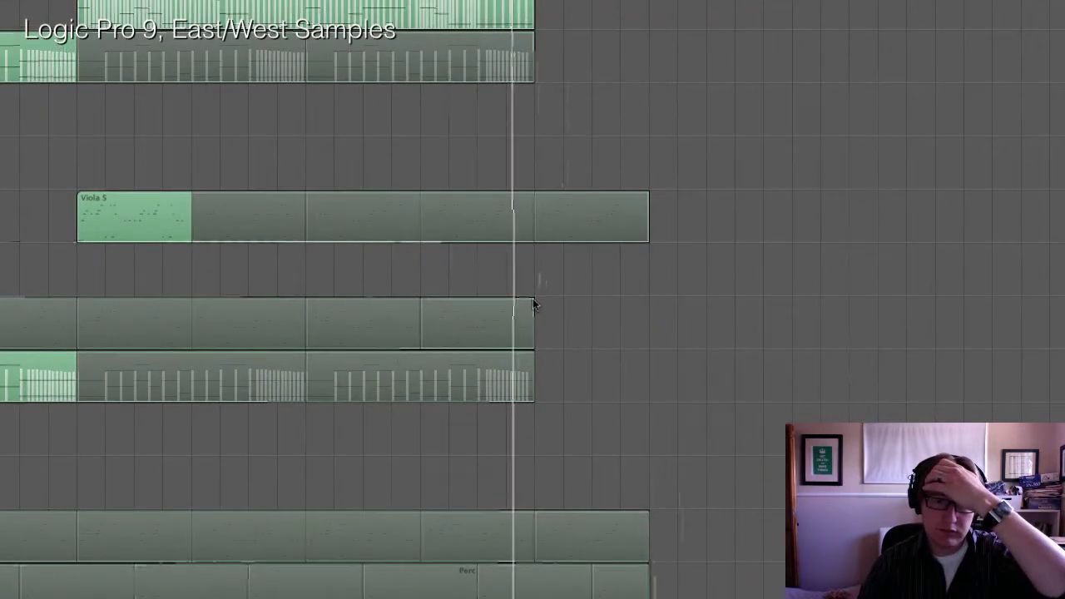
{"action": "left_click_drag", "start_coordinate": [446, 219], "coordinate": [553, 231]}
{"action": "left_click_drag", "start_coordinate": [534, 298], "coordinate": [533, 299]}
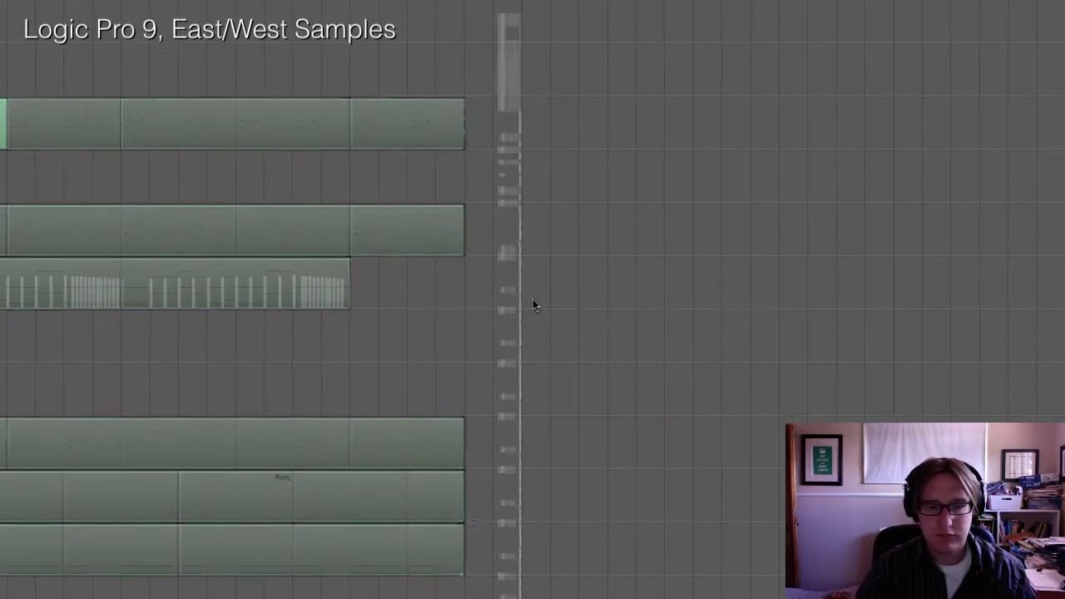
Undo the loop extensions beyond bar 84 and play the ending.
{"action": "key", "text": "super+z"}
{"action": "key", "text": "super+z"}
{"action": "key", "text": "super+z"}
{"action": "key", "text": "super+z"}
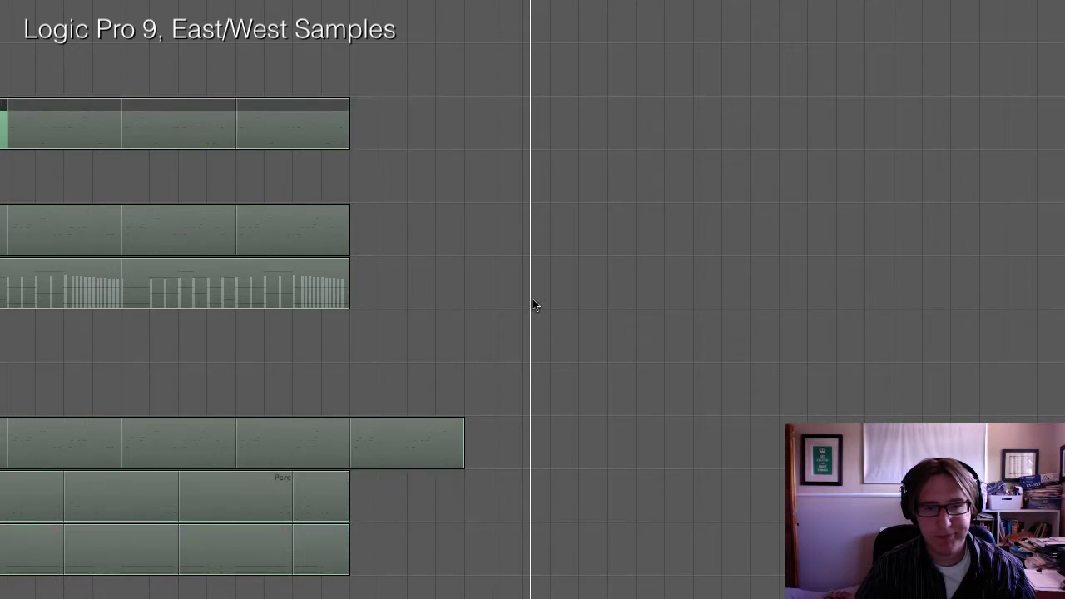
{"action": "key", "text": "super+z"}
{"action": "key", "text": "super+z"}
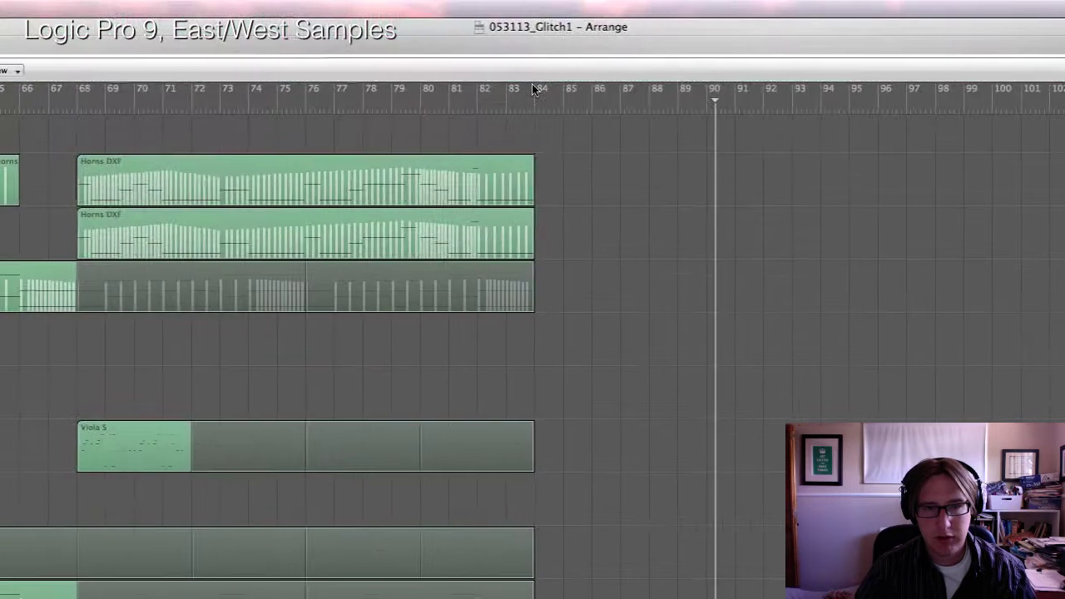
{"action": "key", "text": "space"}
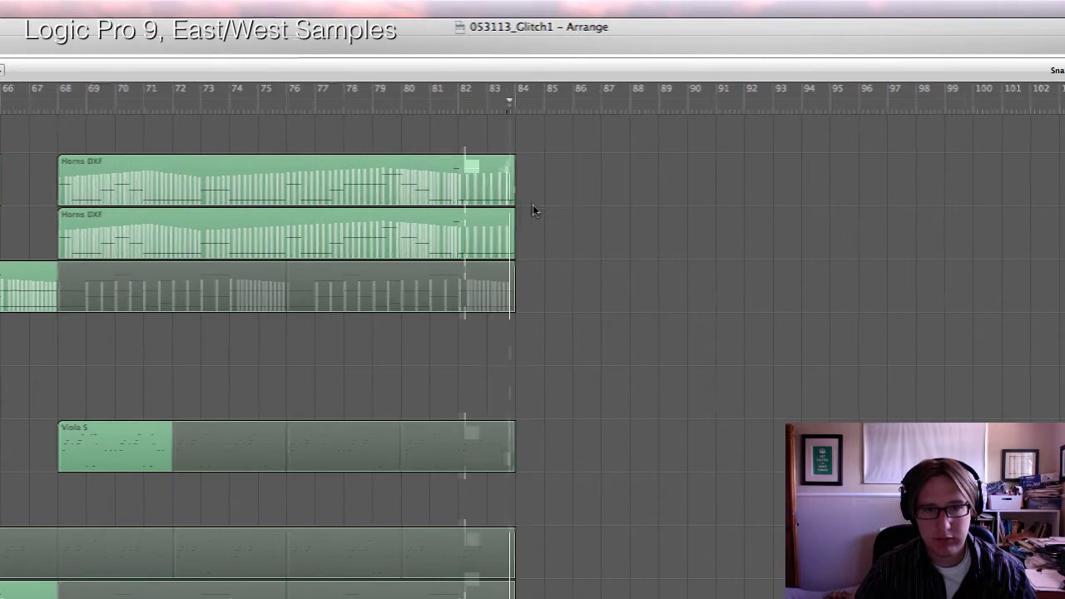
Copy a three-bar Cym region with its following AL region and paste them at bar 82, with the AL region starting at bar 84.
{"action": "scroll", "coordinate": [693, 362], "scroll_direction": "left", "scroll_amount": 5}
{"action": "scroll", "coordinate": [533, 305], "scroll_direction": "left", "scroll_amount": 15}
{"action": "scroll", "coordinate": [532, 302], "scroll_direction": "down", "scroll_amount": 2}
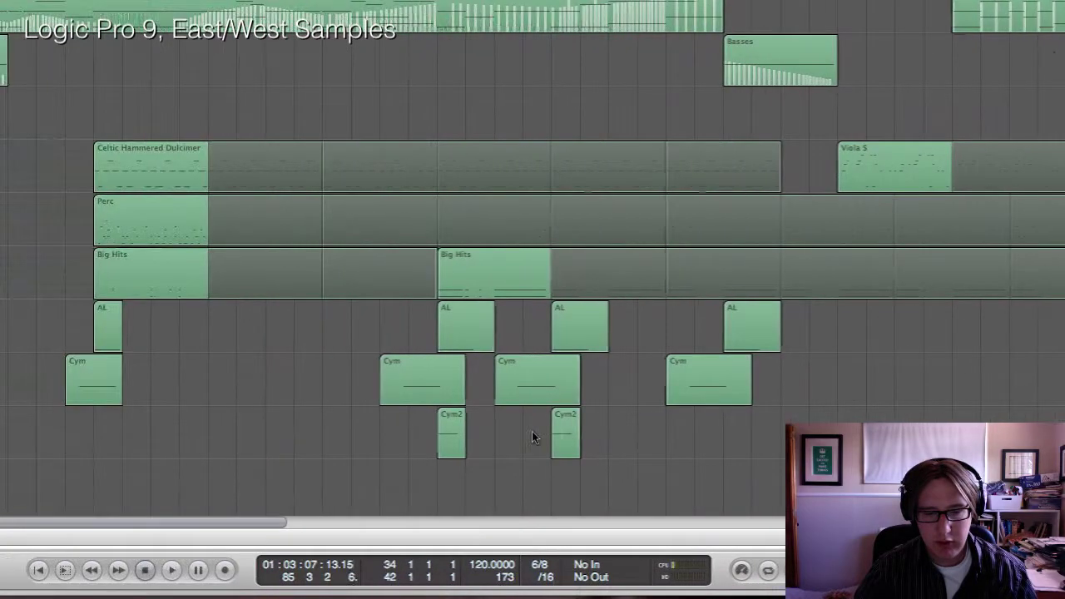
{"action": "left_click_drag", "start_coordinate": [343, 446], "coordinate": [253, 328]}
{"action": "left_click_drag", "start_coordinate": [533, 329], "coordinate": [534, 332]}
{"action": "scroll", "coordinate": [534, 336], "scroll_direction": "right", "scroll_amount": 10}
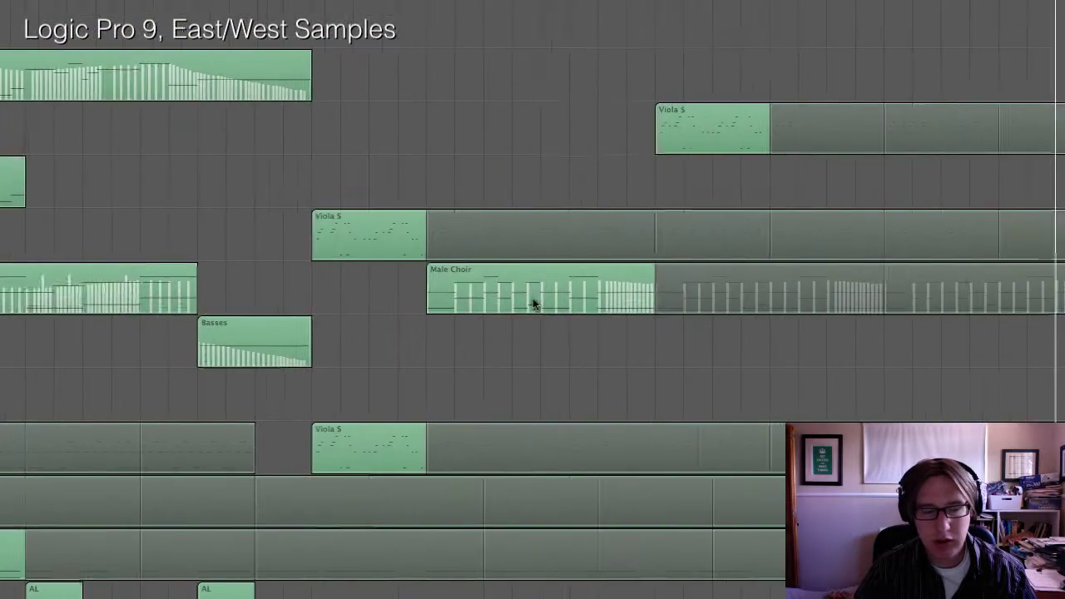
{"action": "scroll", "coordinate": [533, 304], "scroll_direction": "left", "scroll_amount": 3}
{"action": "scroll", "coordinate": [535, 304], "scroll_direction": "right", "scroll_amount": 9}
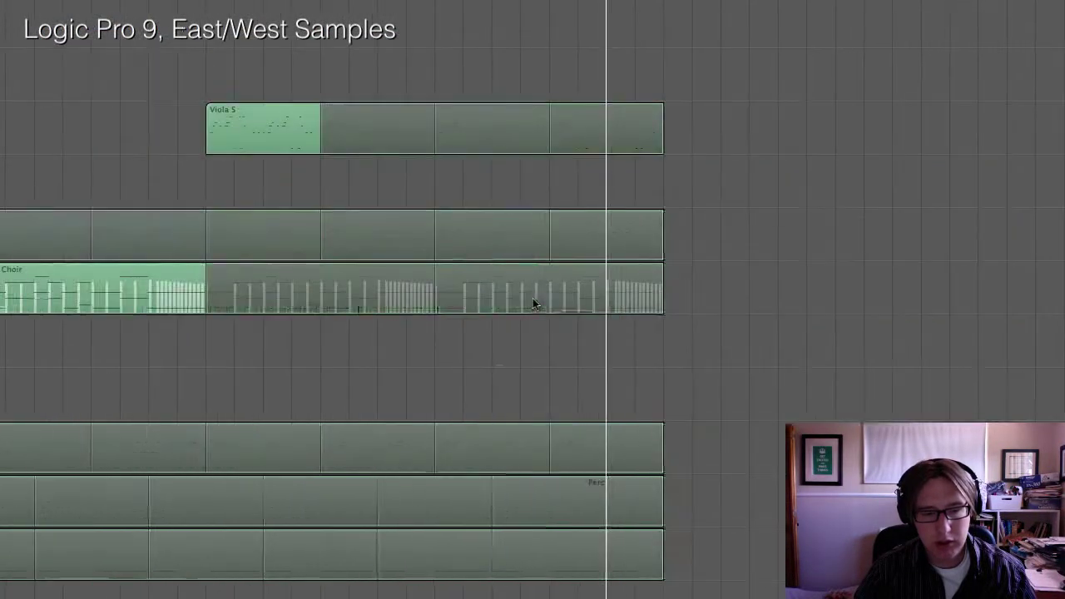
{"action": "key", "text": "super+v"}
{"action": "left_click", "coordinate": [580, 68]}
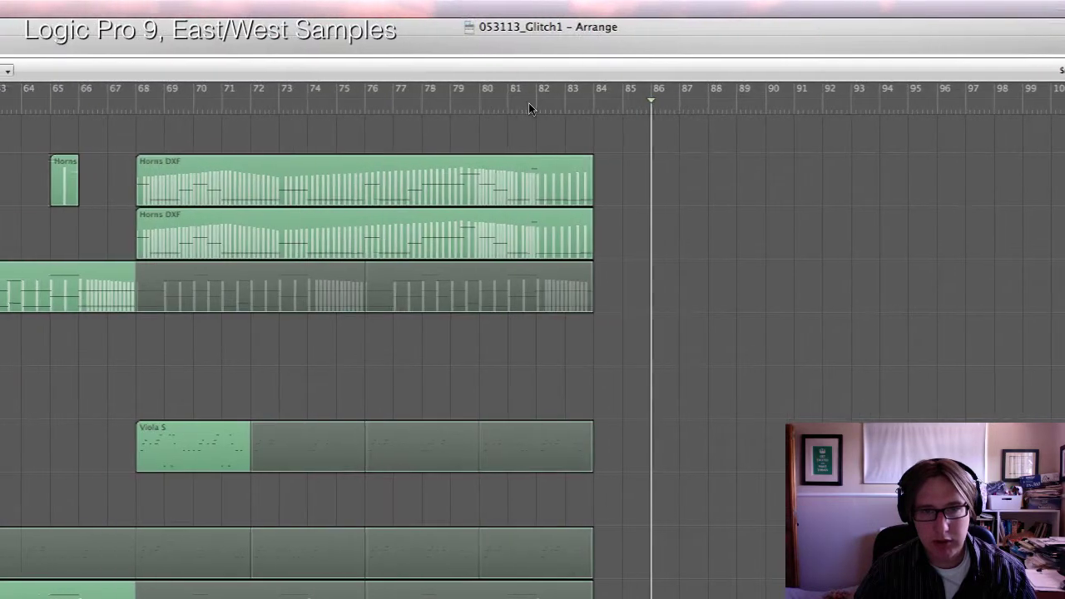
Play the ending from just before bar 82 to check the pasted cymbal and AL regions.
{"action": "left_click", "coordinate": [533, 103]}
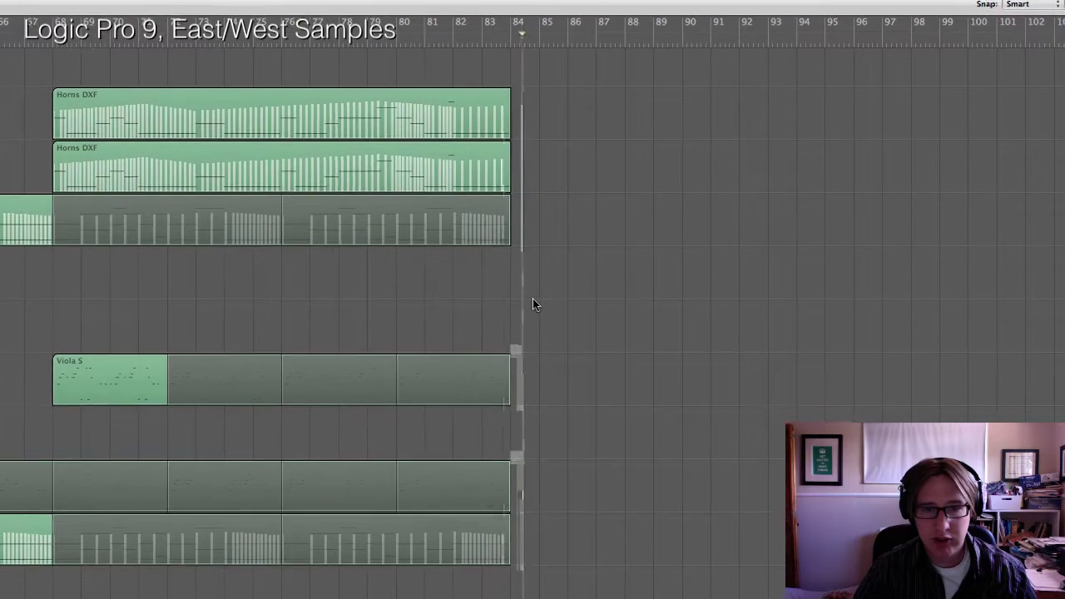
{"action": "key", "text": "space"}
{"action": "left_click", "coordinate": [533, 424]}
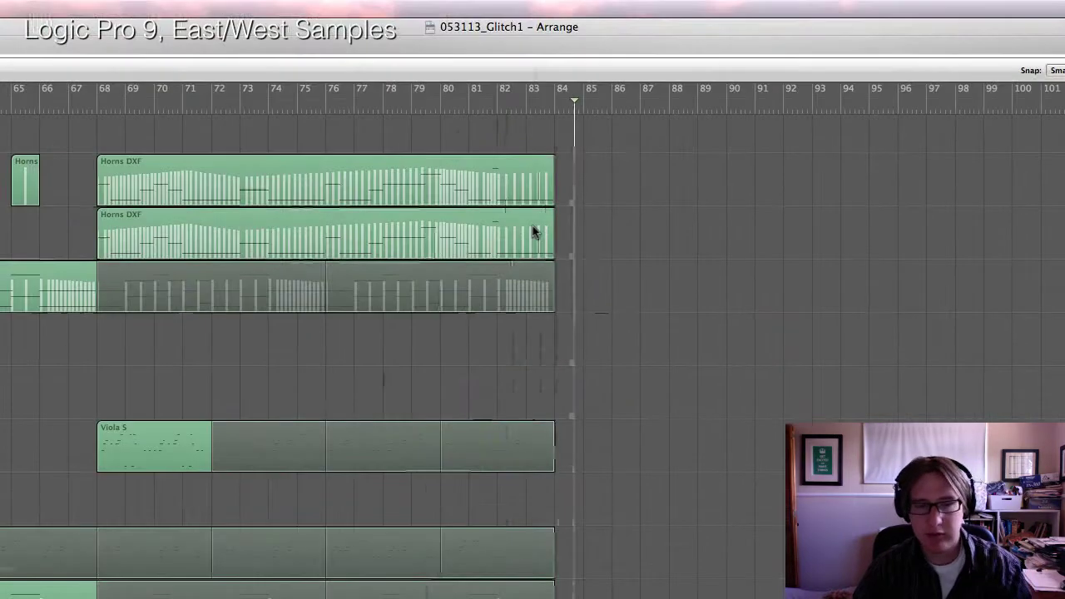
{"action": "left_click", "coordinate": [532, 106]}
{"action": "key", "text": "space"}
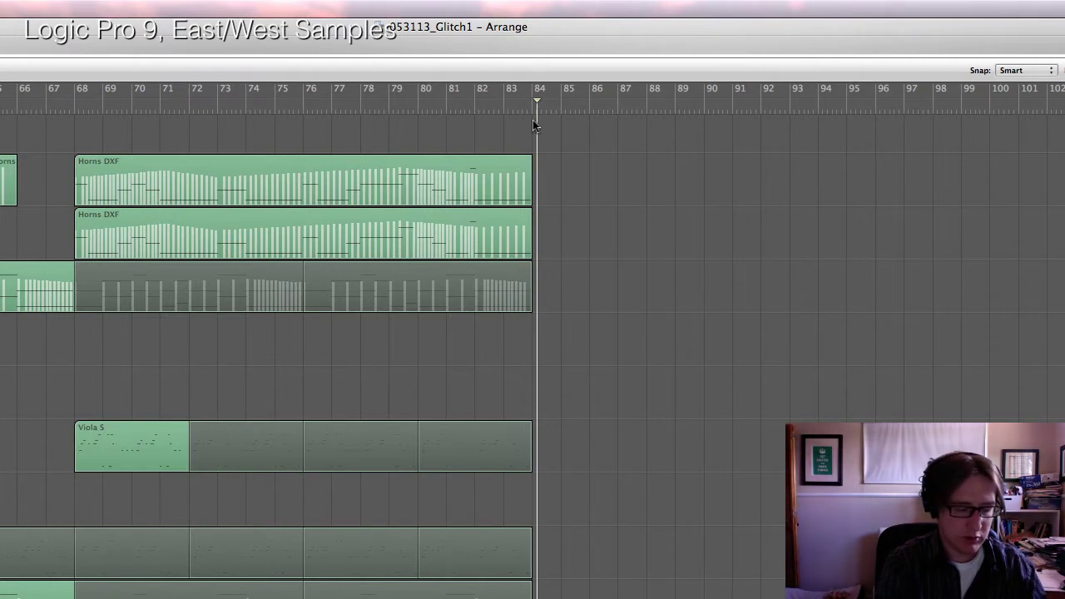
Record one-bar closing hits at bar 84 on the Brushed Drums and Big Hits tracks and select both new regions.
{"action": "key", "text": "r"}
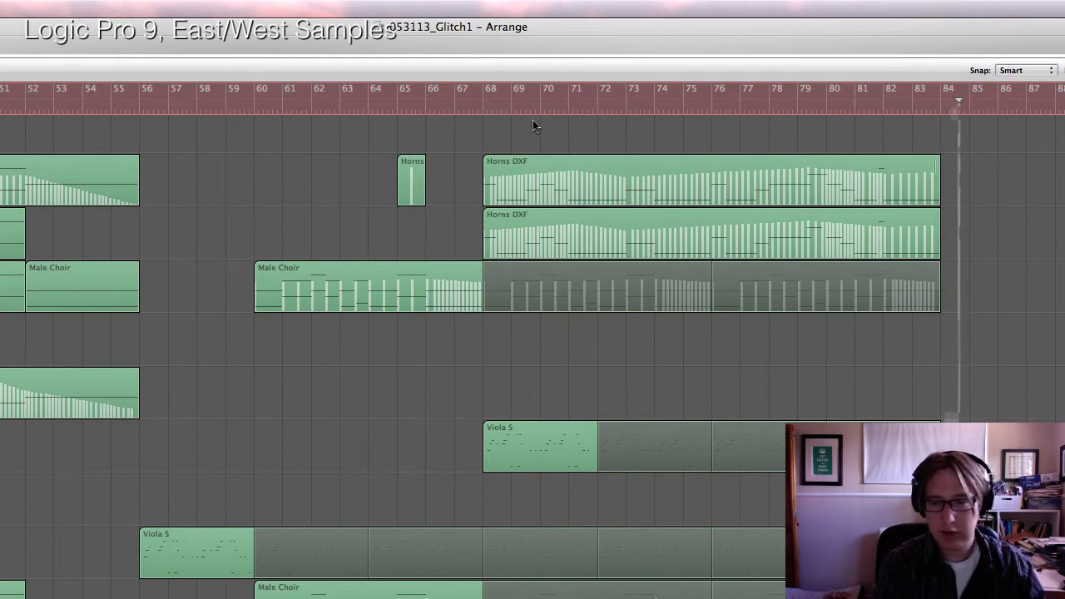
{"action": "key", "text": "space"}
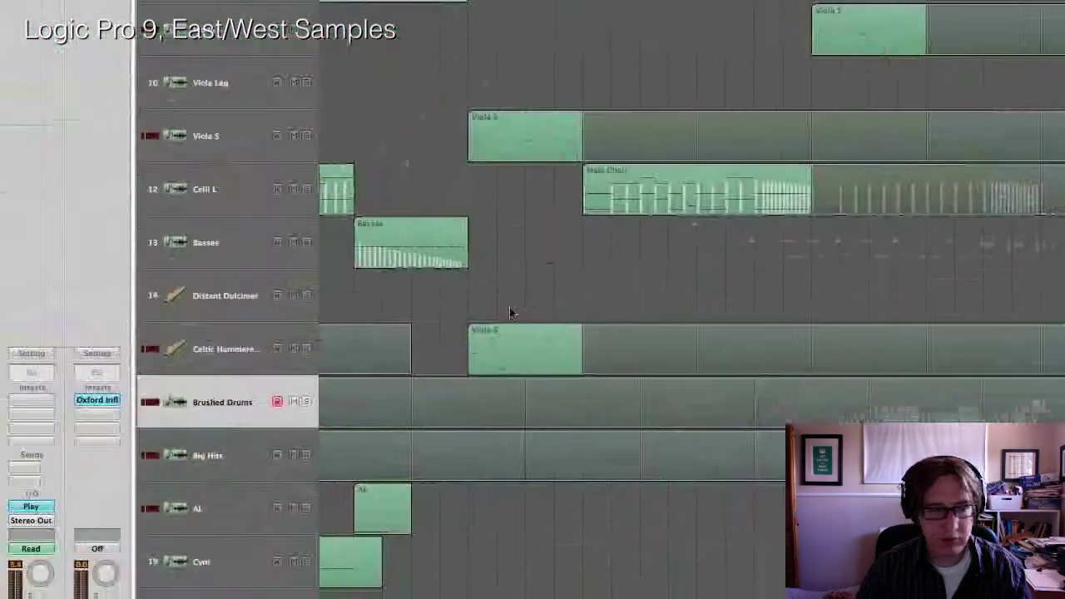
{"action": "left_click", "coordinate": [247, 301]}
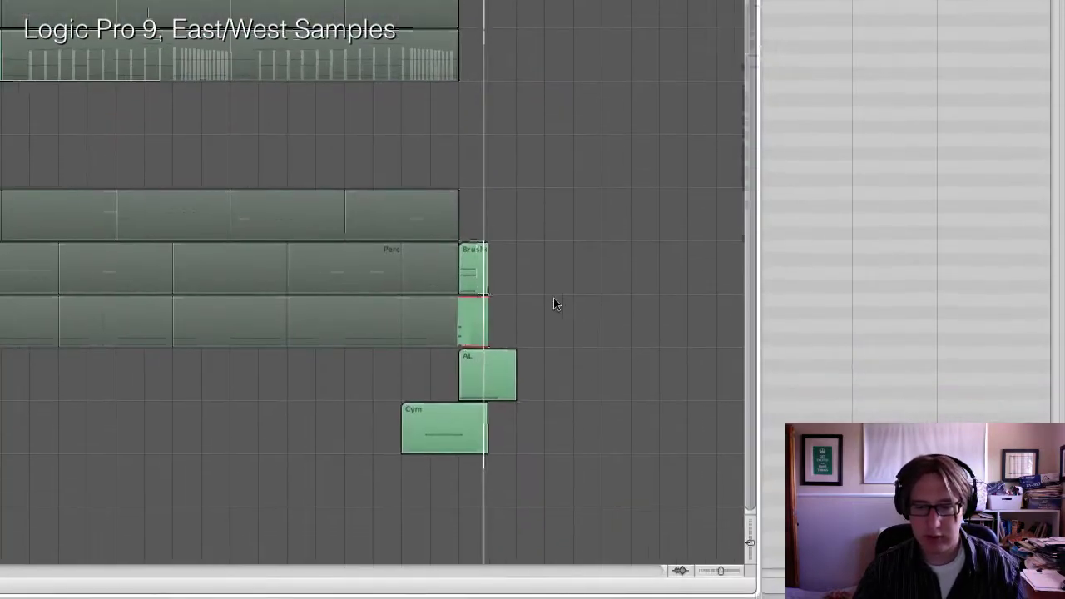
{"action": "key", "text": "space"}
{"action": "left_click_drag", "start_coordinate": [1013, 442], "coordinate": [943, 388]}
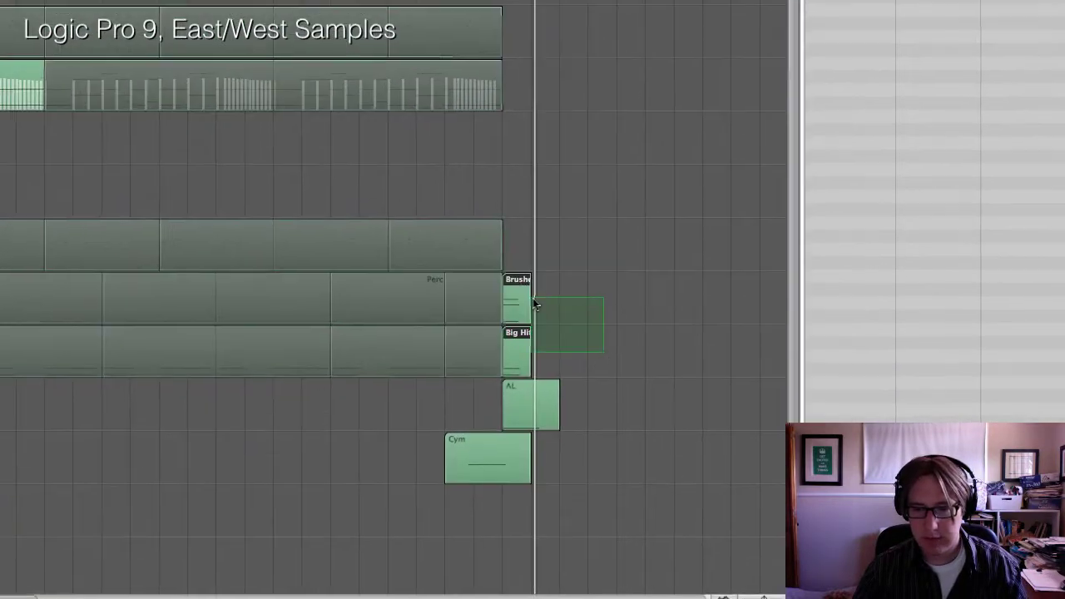
Show the mixer below the arrangement and select the Distant Dulcimer track.
{"action": "left_click", "coordinate": [292, 544]}
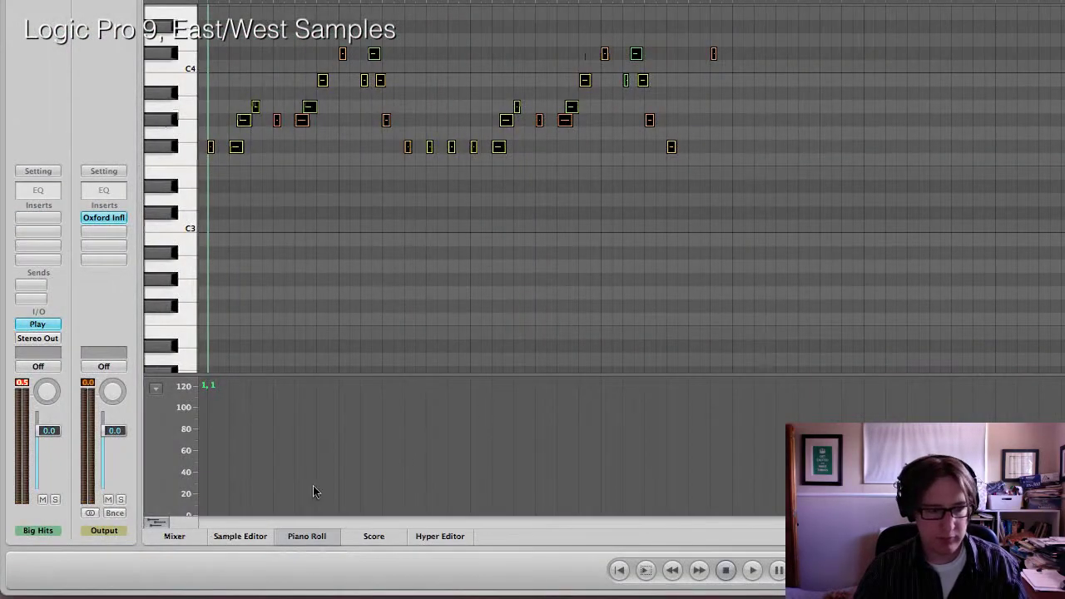
{"action": "left_click", "coordinate": [188, 540]}
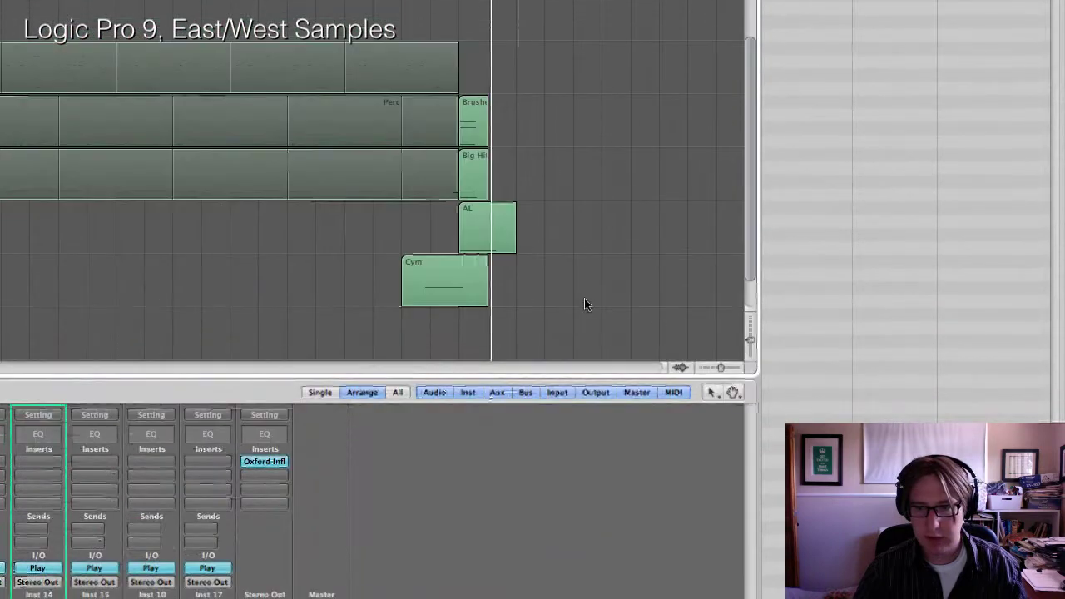
{"action": "scroll", "coordinate": [585, 299], "scroll_direction": "up", "scroll_amount": 2}
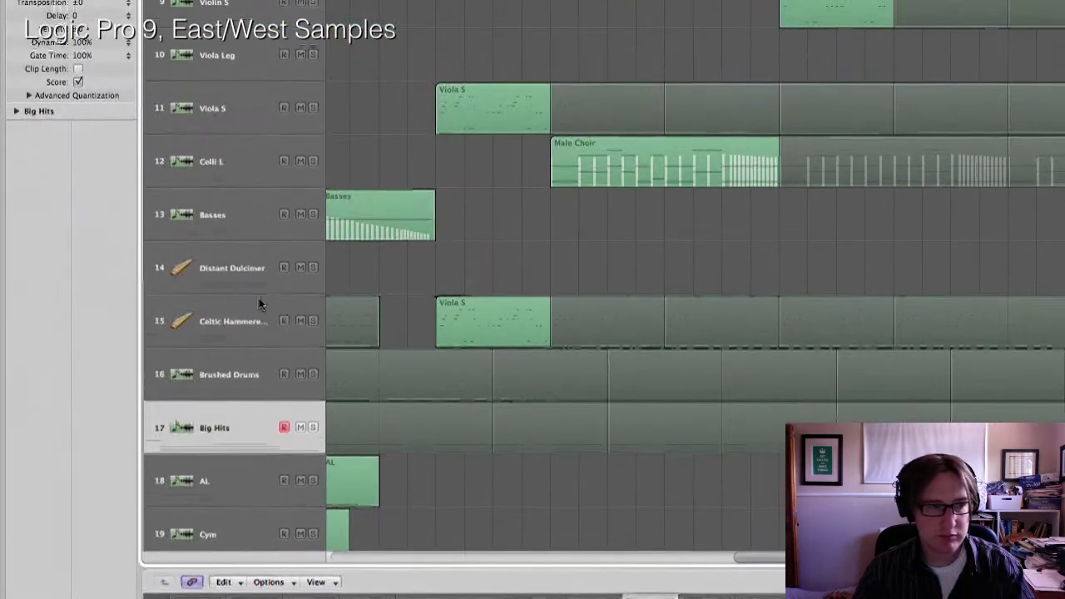
{"action": "left_click", "coordinate": [250, 287]}
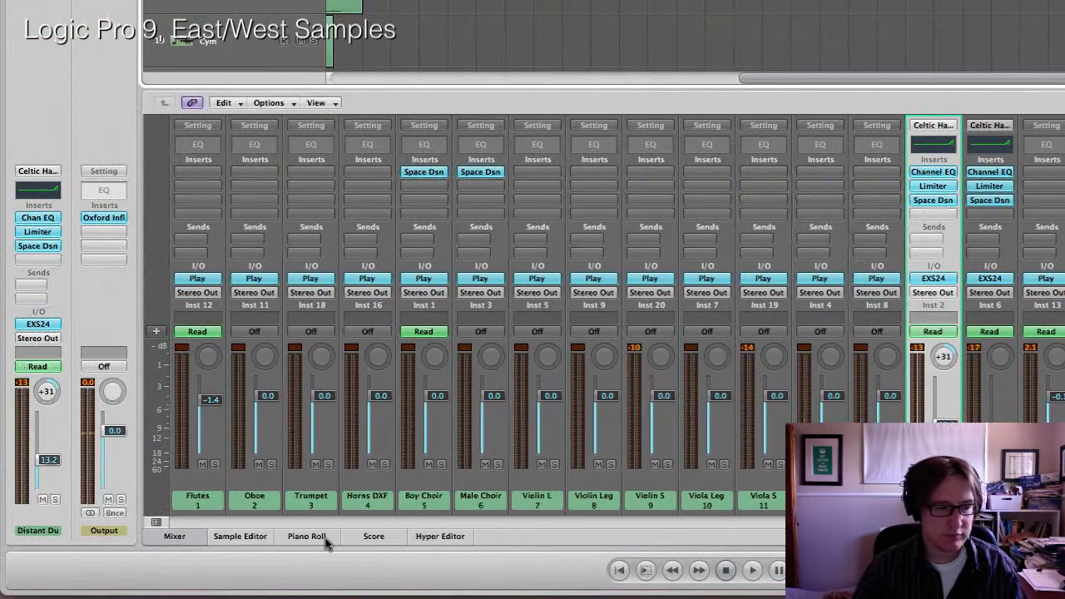
Play the arrangement from bar 56 through the closing hit to check the final section.
{"action": "left_click", "coordinate": [323, 539]}
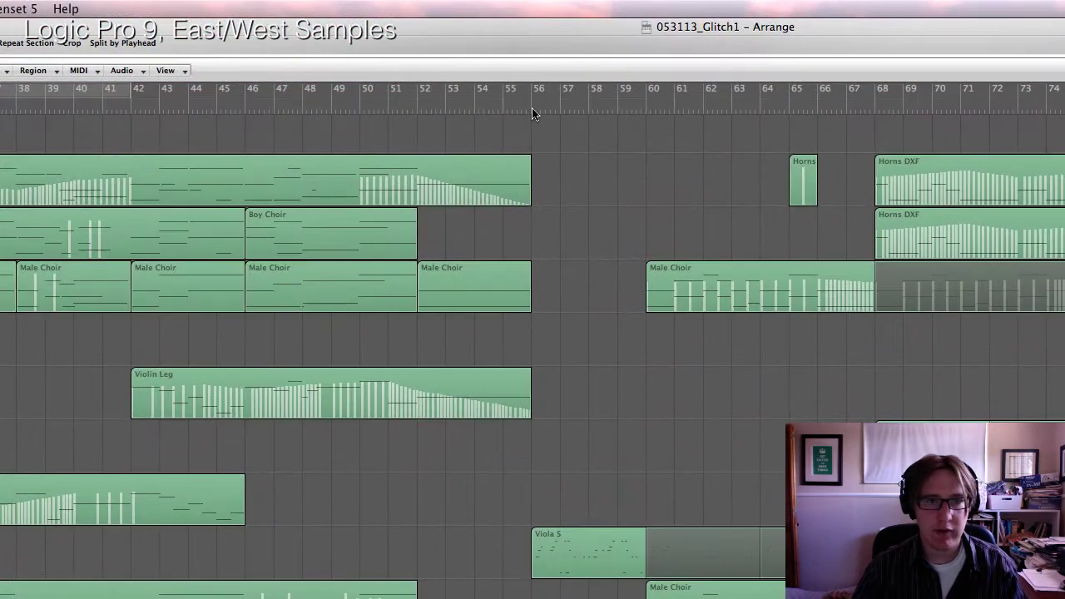
{"action": "left_click", "coordinate": [532, 109]}
{"action": "key", "text": "space"}
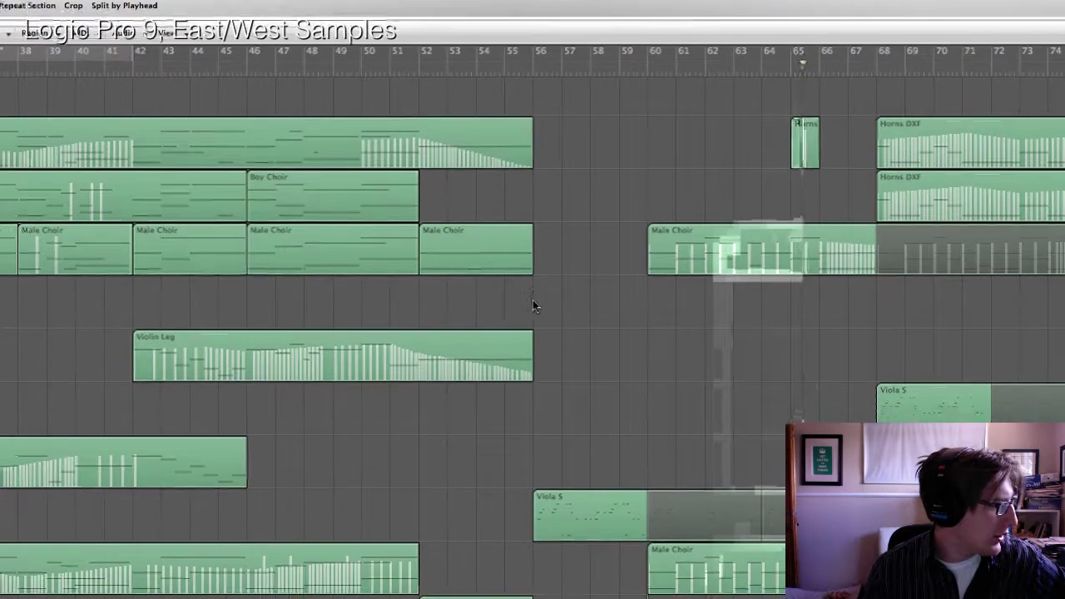
{"action": "scroll", "coordinate": [533, 304], "scroll_direction": "right", "scroll_amount": 10}
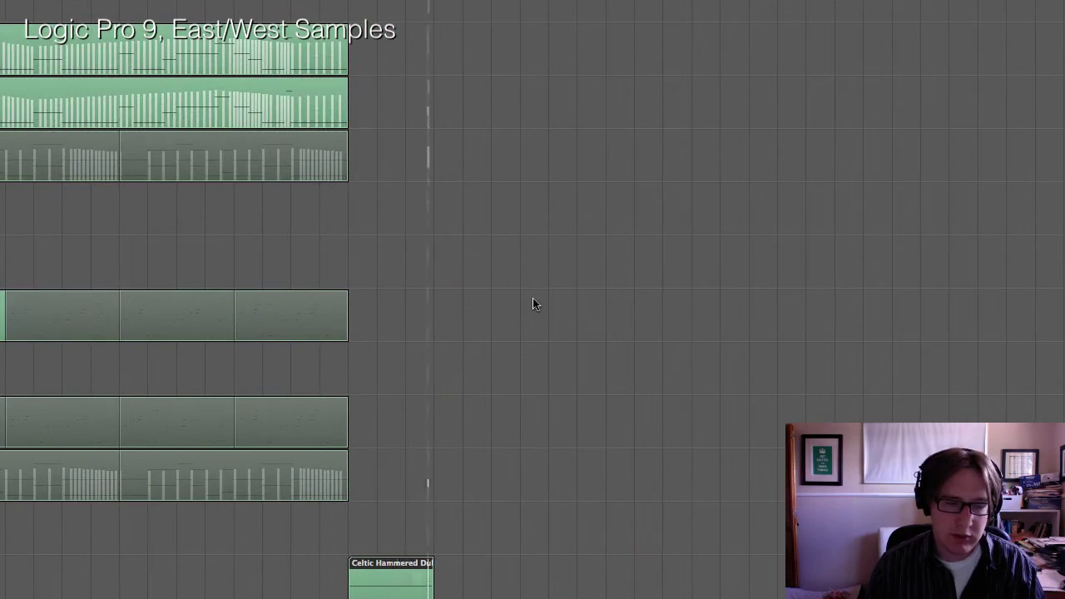
{"action": "scroll", "coordinate": [533, 298], "scroll_direction": "left", "scroll_amount": 3}
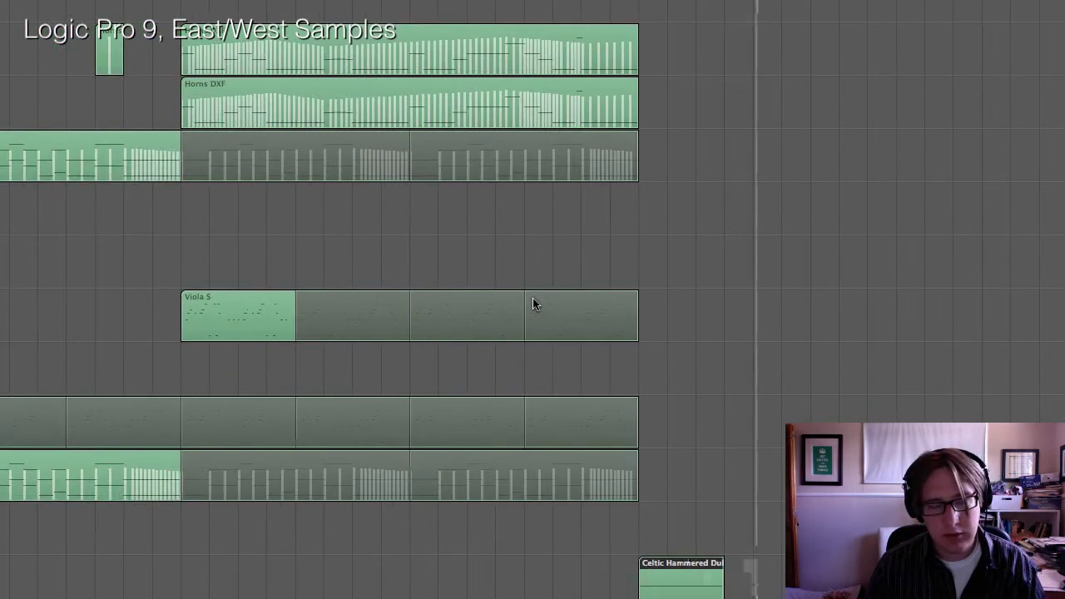
Draw a volume automation fade on the Distant Dulcimer track from -13.2 dB at bar 84 to silence at the region's end.
{"action": "scroll", "coordinate": [533, 304], "scroll_direction": "down", "scroll_amount": 10}
{"action": "left_click", "coordinate": [533, 301]}
{"action": "left_click_drag", "start_coordinate": [615, 300], "coordinate": [614, 328]}
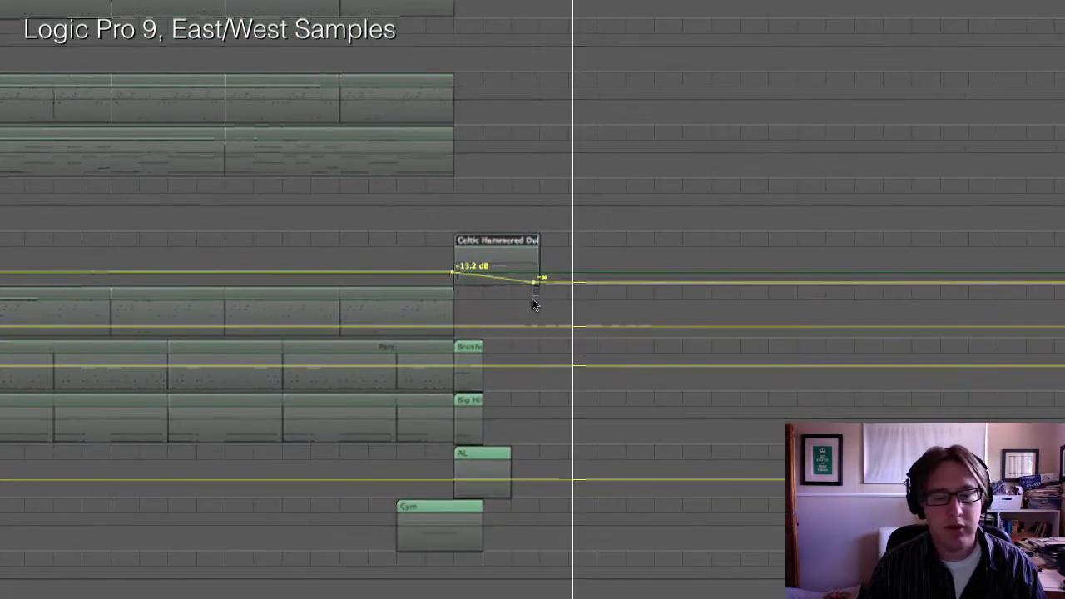
{"action": "key", "text": "a"}
Copy the long Horns DXF region from the Boy Choir track to the Violin L track at bar 68, without its automation data.
{"action": "left_click", "coordinate": [565, 150]}
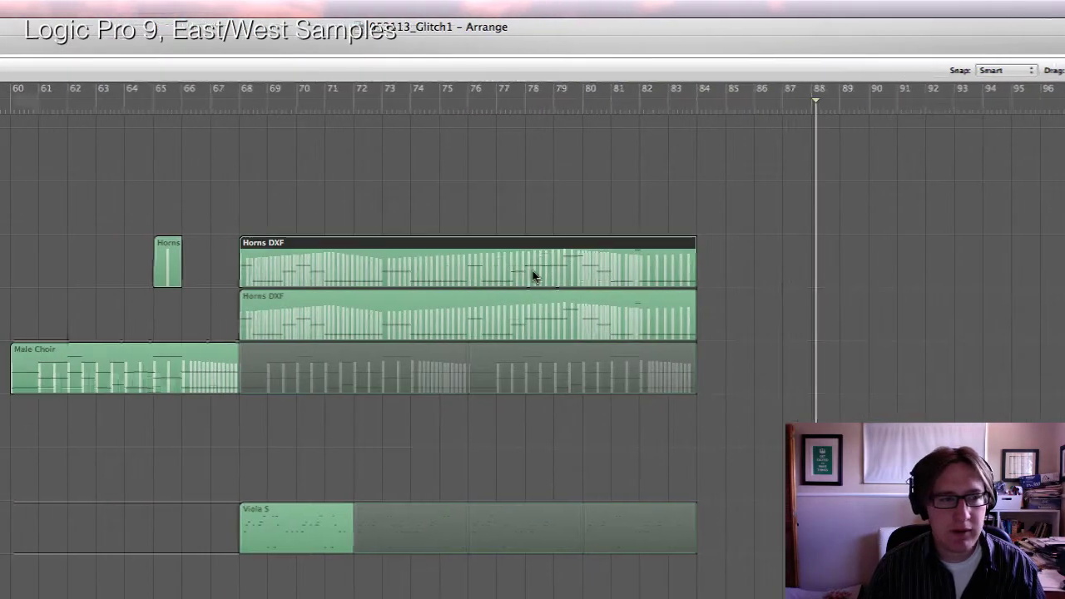
{"action": "left_click", "coordinate": [499, 310]}
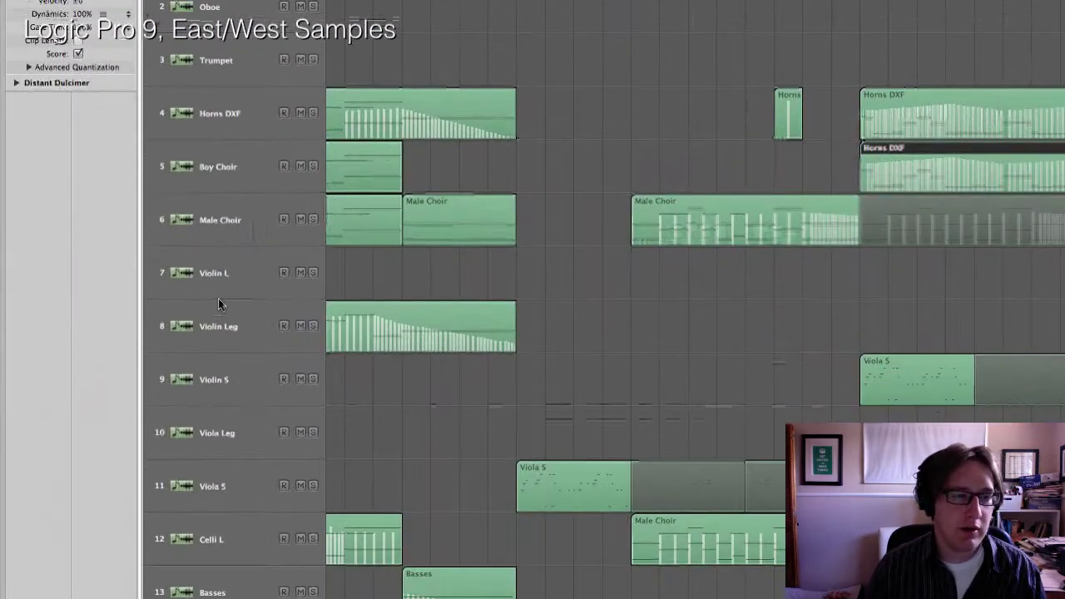
{"action": "left_click", "coordinate": [218, 412]}
{"action": "left_click", "coordinate": [853, 71]}
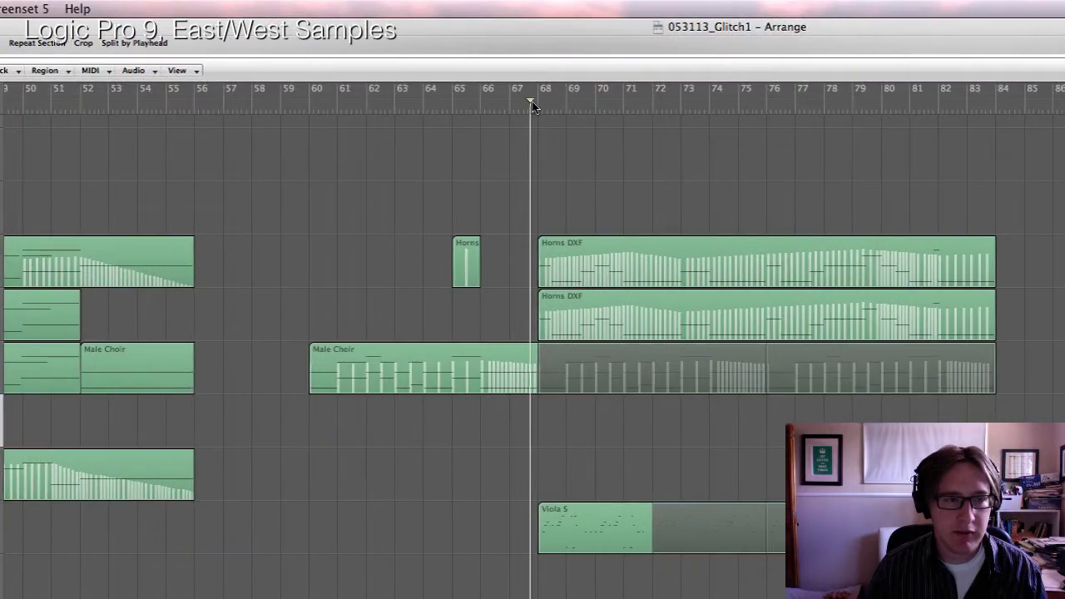
{"action": "left_click_drag", "start_coordinate": [533, 103], "coordinate": [539, 103]}
{"action": "key", "text": "super+v"}
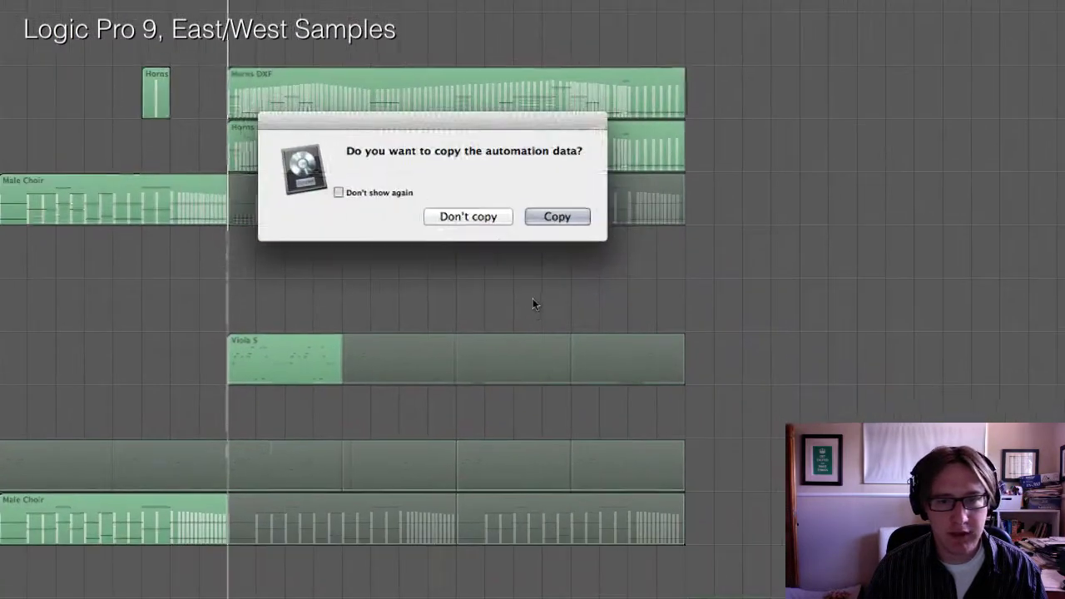
{"action": "left_click", "coordinate": [494, 218]}
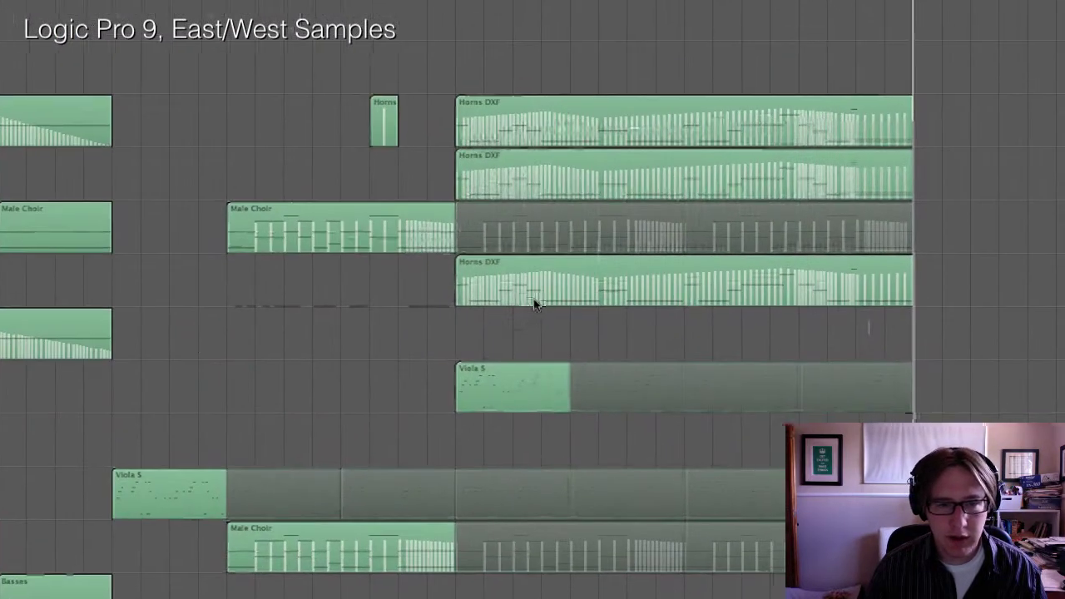
Split the Violin L copy of the horn region at bar 76 and delete its first half.
{"action": "left_click", "coordinate": [533, 107]}
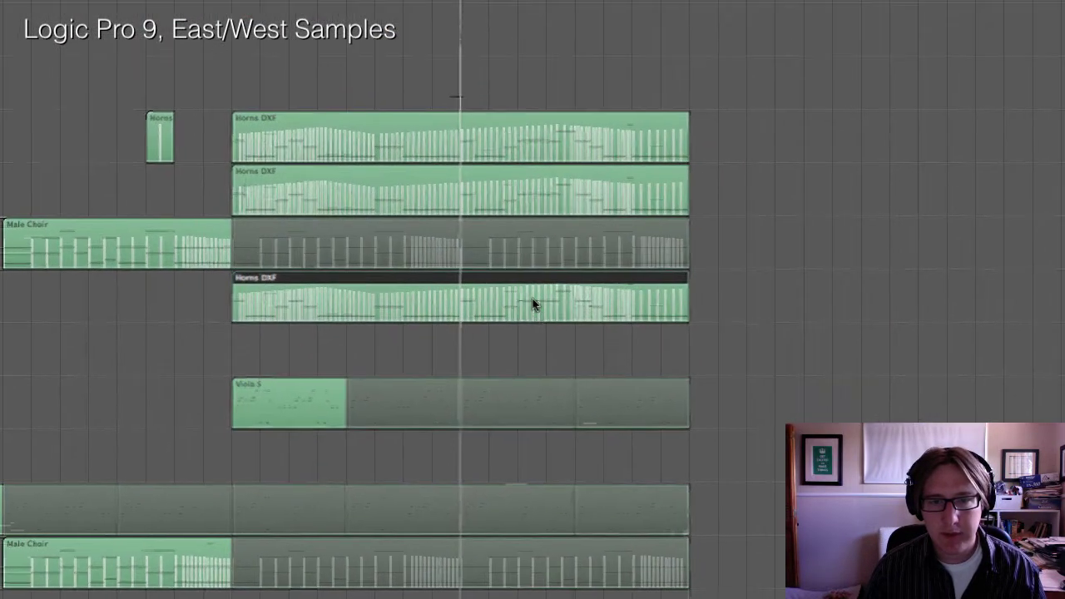
{"action": "right_click", "coordinate": [532, 301]}
{"action": "left_click", "coordinate": [549, 320]}
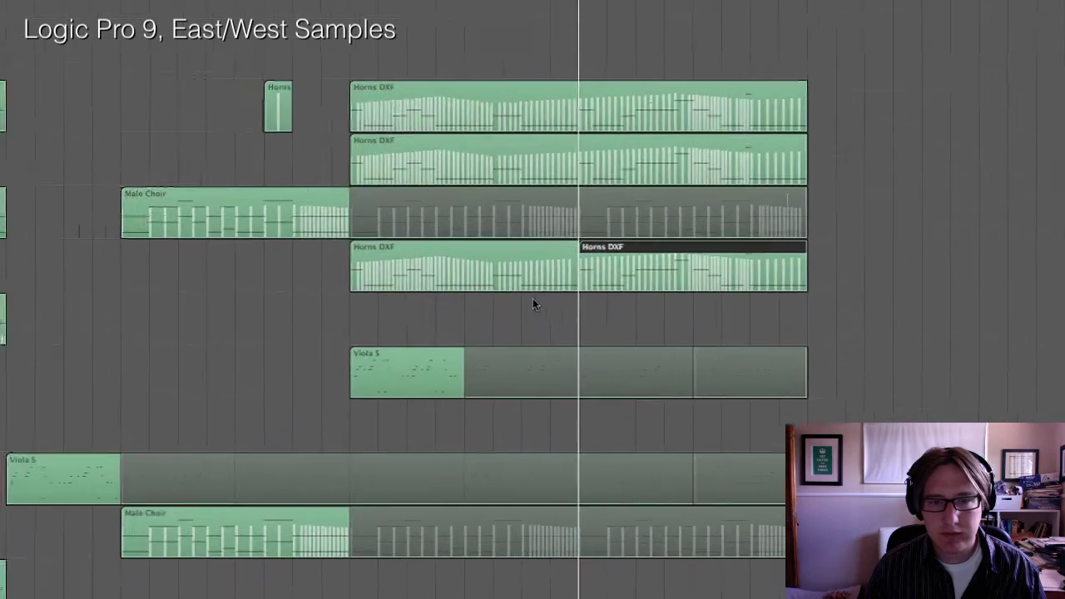
{"action": "left_click", "coordinate": [480, 263]}
{"action": "key", "text": "Delete"}
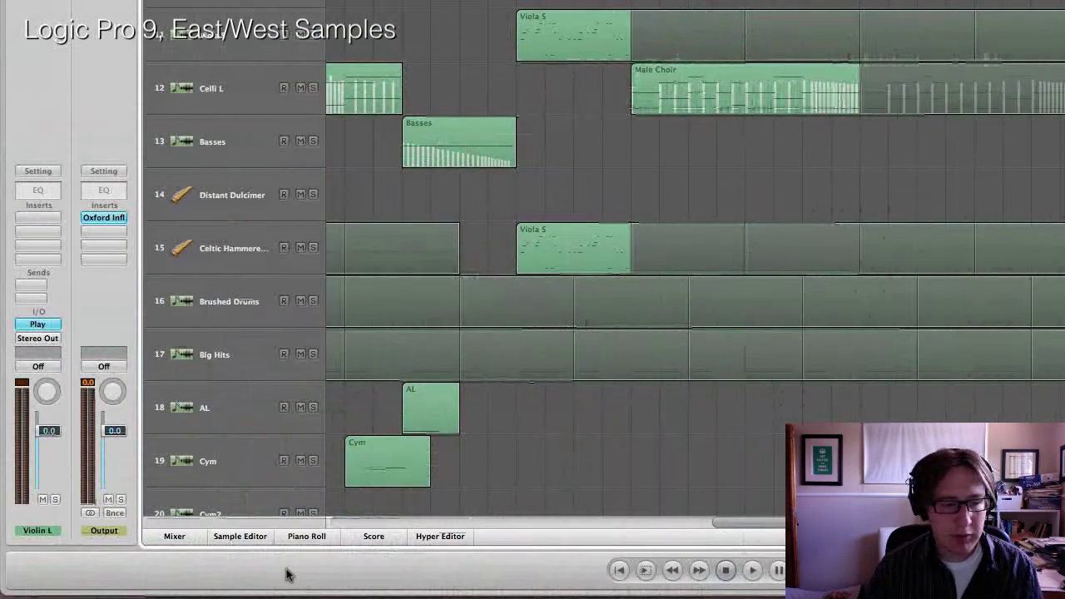
Open the remaining Violin L region in the Piano Roll and select all of its notes.
{"action": "left_click", "coordinate": [306, 536]}
{"action": "key", "text": "super+a"}
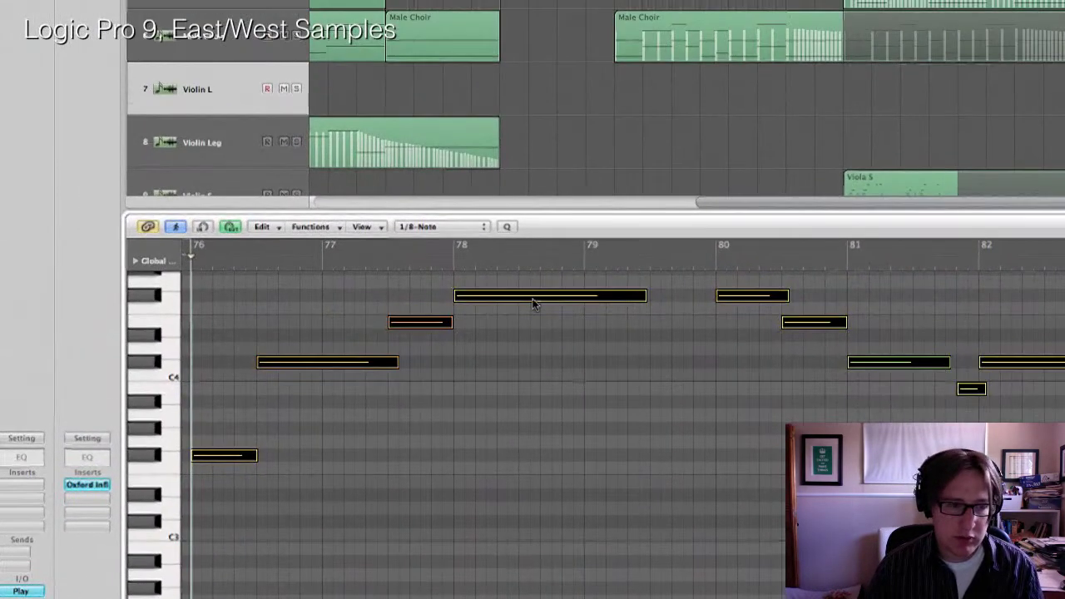
{"action": "right_click", "coordinate": [533, 304]}
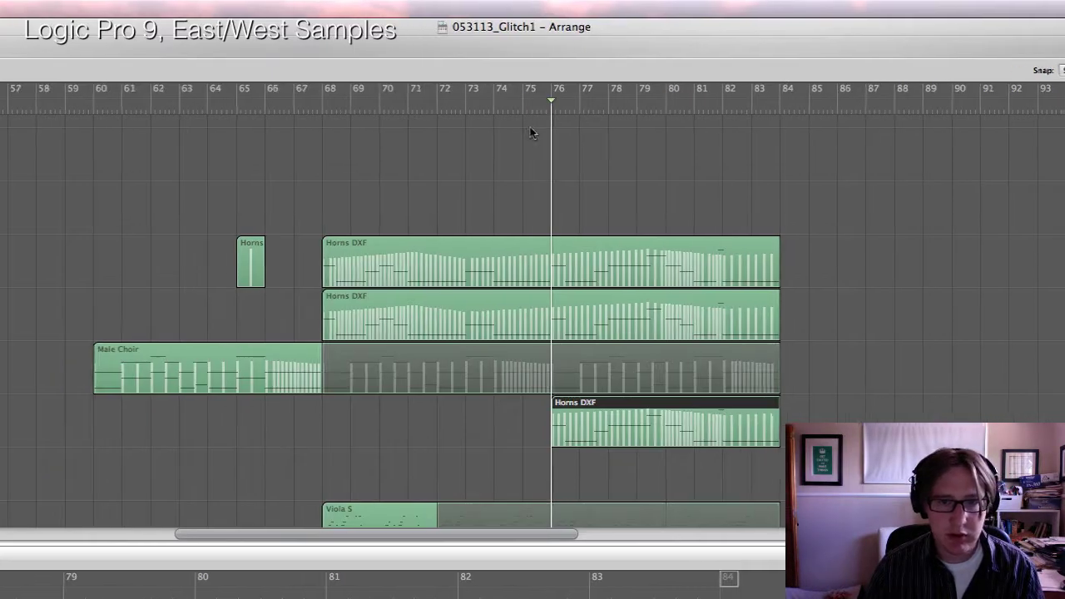
Play from just before bar 76 to the end to check the doubled Violin L melody.
{"action": "left_click", "coordinate": [533, 106]}
{"action": "key", "text": "space"}
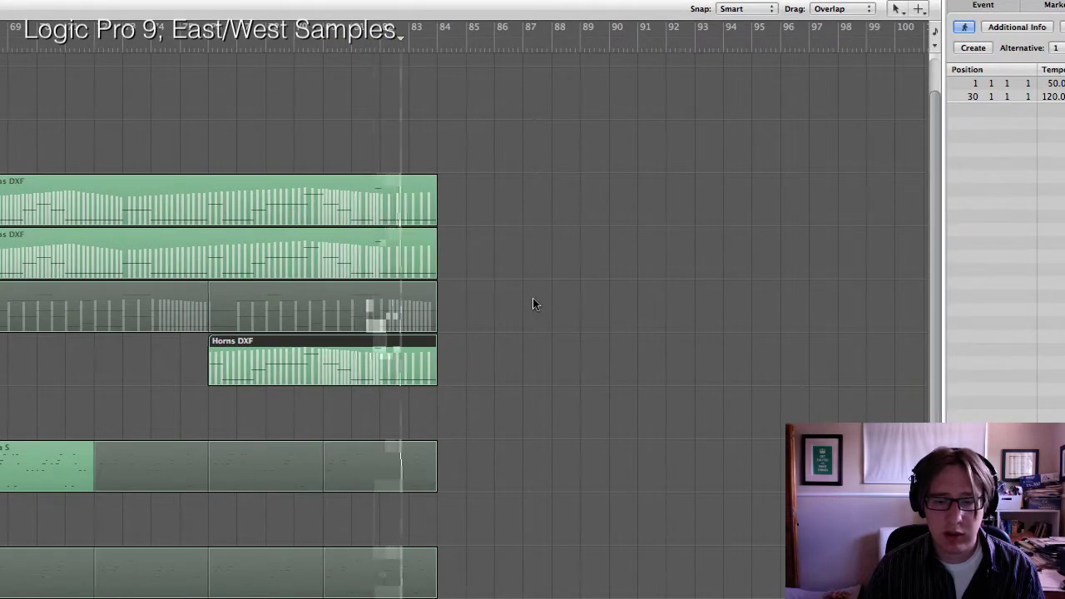
{"action": "scroll", "coordinate": [533, 298], "scroll_direction": "right", "scroll_amount": 3}
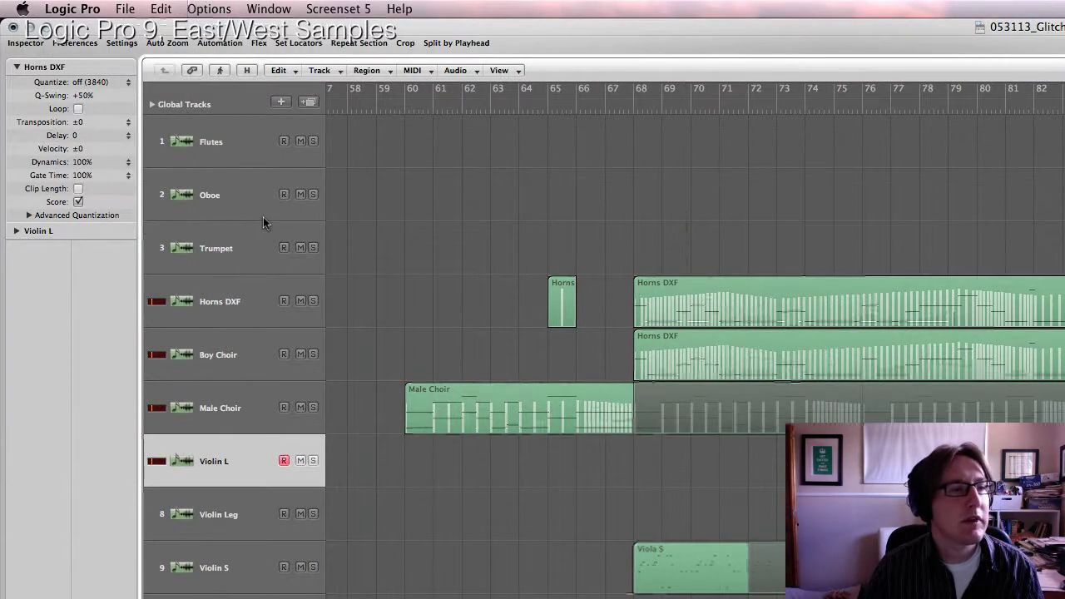
{"action": "key", "text": "space"}
Copy the Violin L melody region to the Flutes track at bar 76.
{"action": "left_click", "coordinate": [237, 141]}
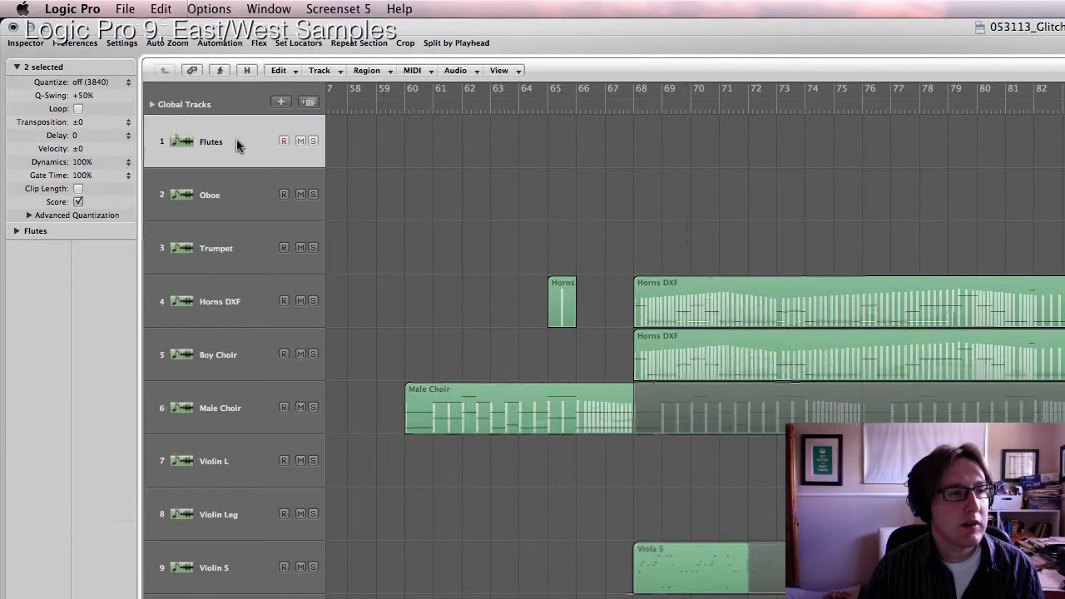
{"action": "left_click", "coordinate": [171, 8]}
{"action": "left_click", "coordinate": [214, 147]}
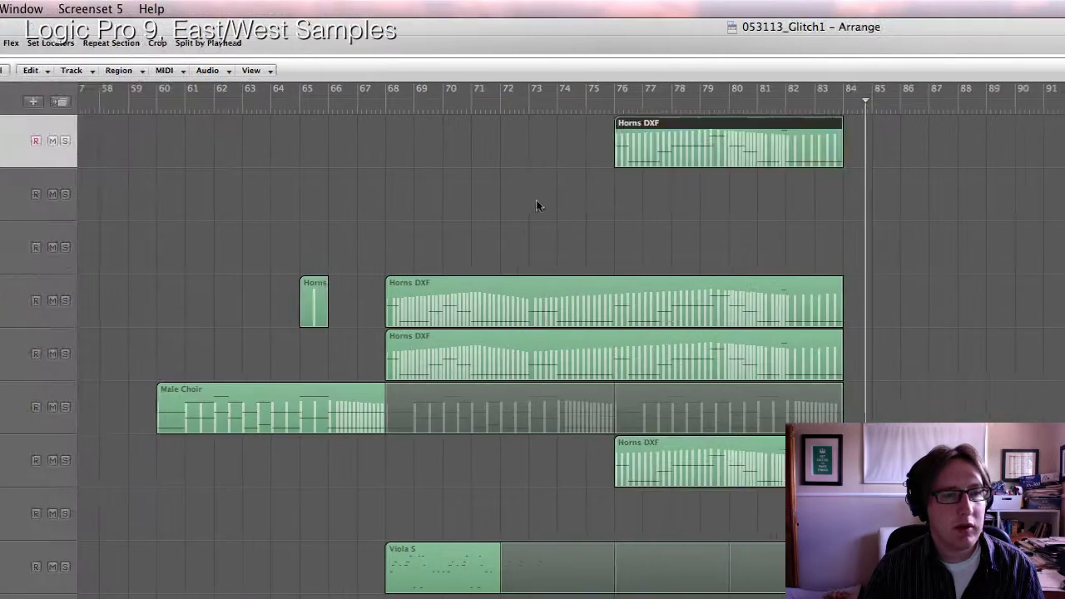
Play from just before bar 76 to check the flute doubling, briefly viewing the track automation.
{"action": "left_click", "coordinate": [507, 107]}
{"action": "key", "text": "space"}
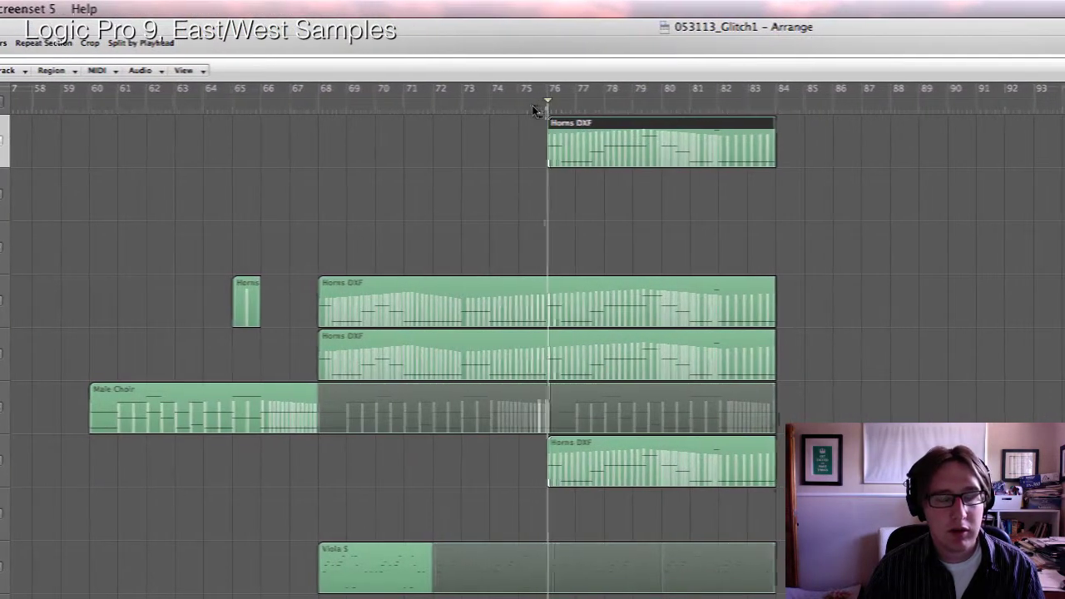
{"action": "key", "text": "a"}
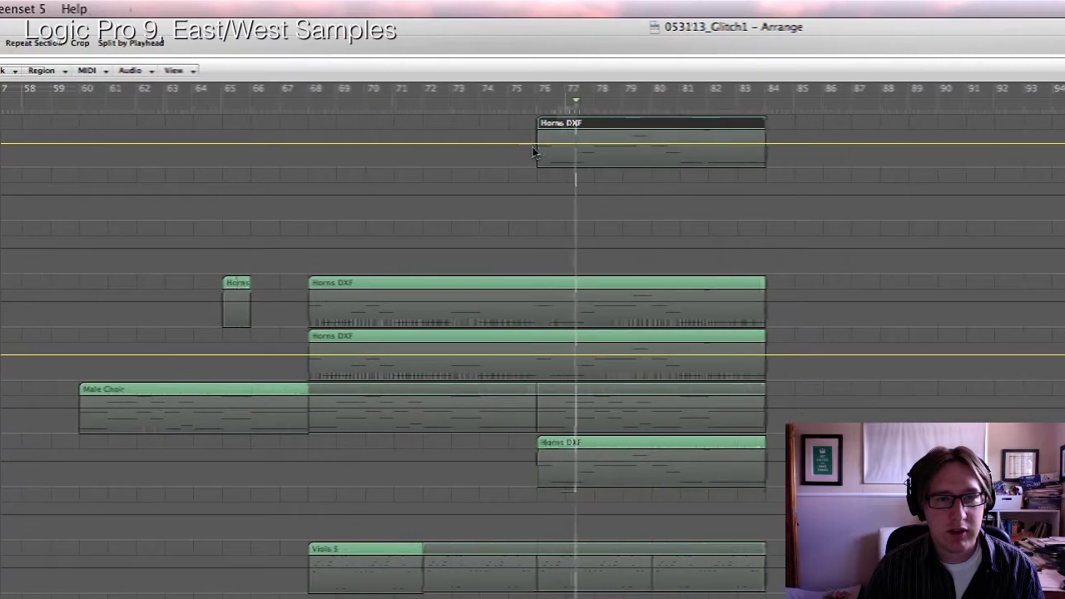
{"action": "key", "text": "a"}
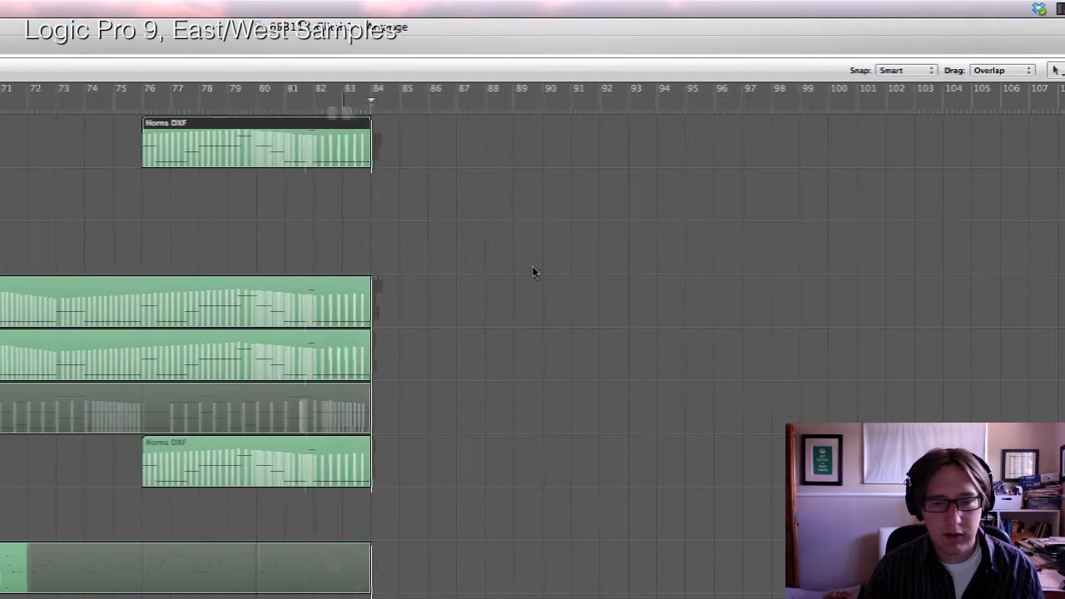
Return to the start of the arrangement and play the whole piece from bar 1.
{"action": "scroll", "coordinate": [535, 272], "scroll_direction": "left", "scroll_amount": 15}
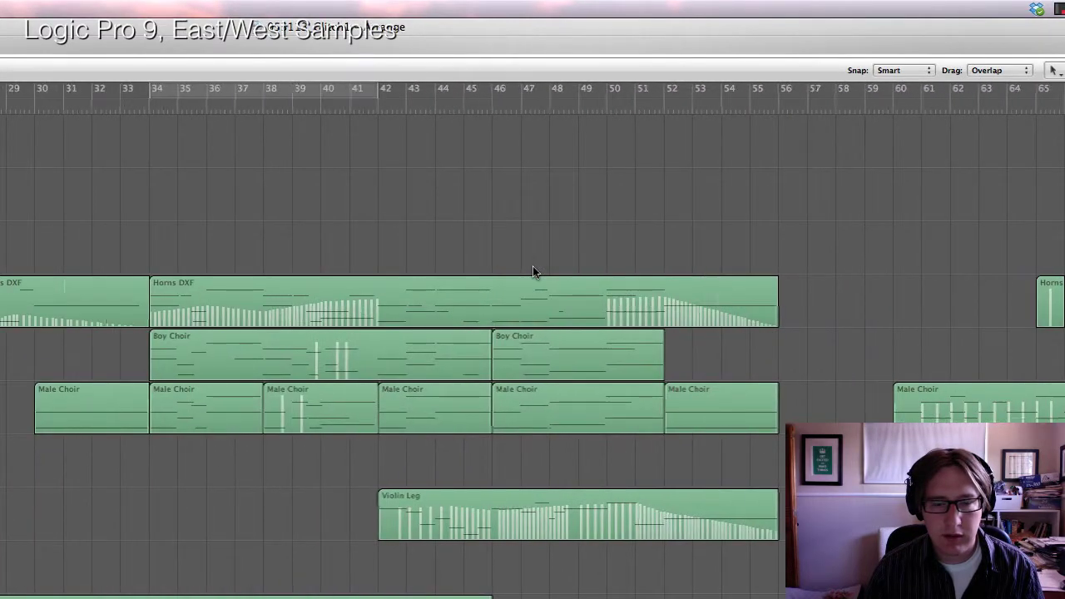
{"action": "scroll", "coordinate": [534, 270], "scroll_direction": "left", "scroll_amount": 5}
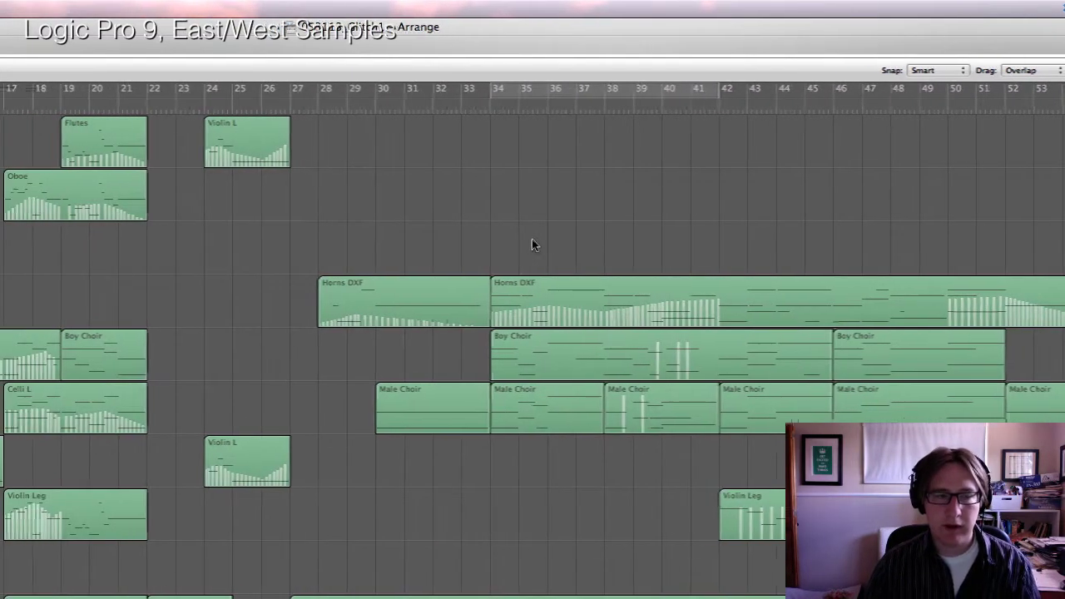
{"action": "scroll", "coordinate": [534, 227], "scroll_direction": "down", "scroll_amount": 3}
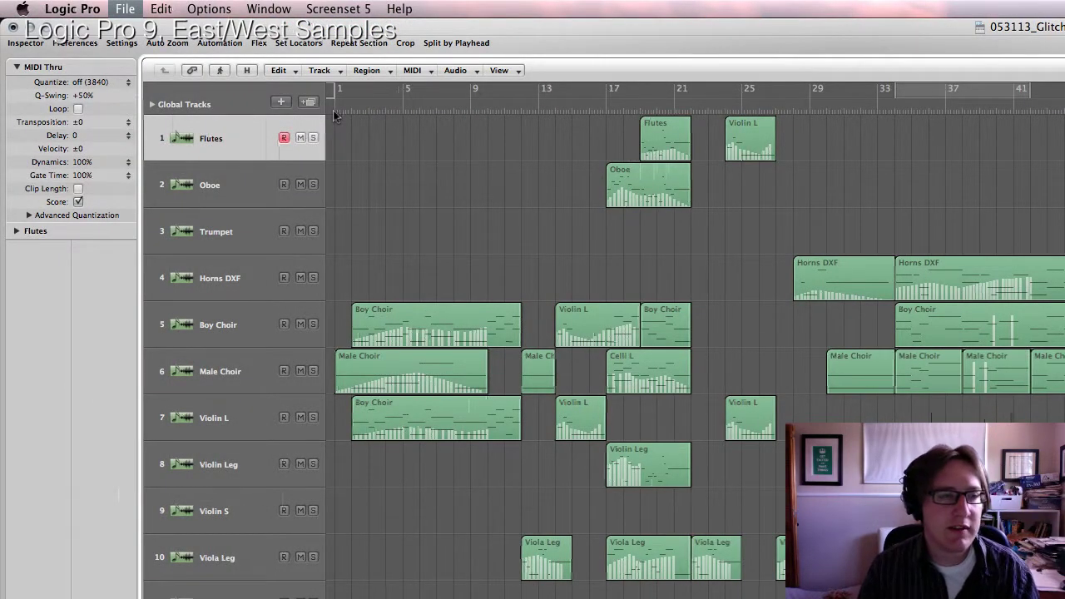
{"action": "left_click_drag", "start_coordinate": [333, 110], "coordinate": [328, 106]}
{"action": "key", "text": "space"}
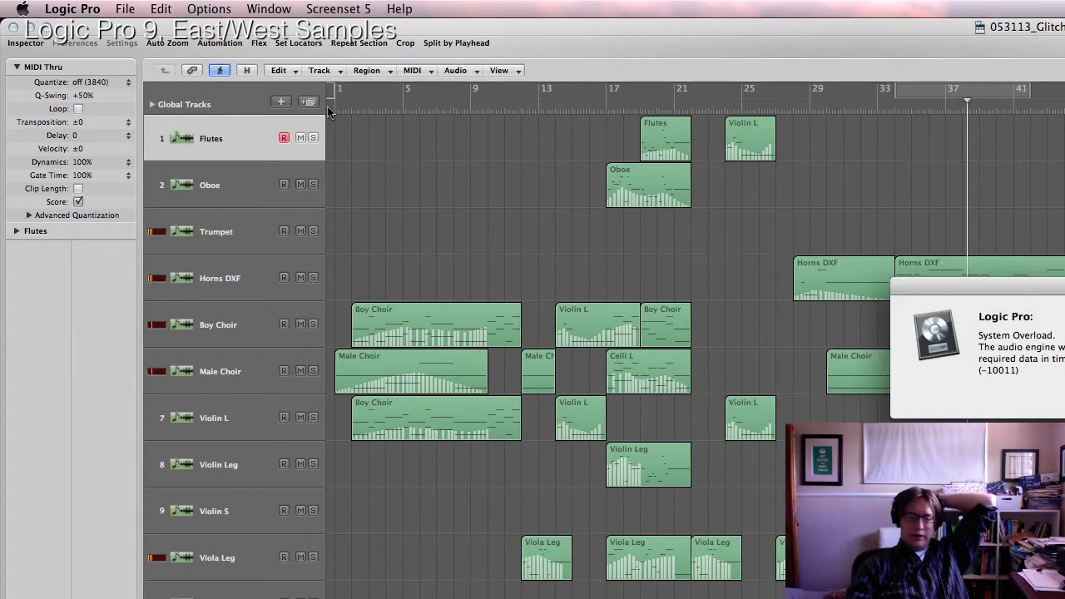
Dismiss the system overload alert and resume playback through the ending past bar 84.
{"action": "key", "text": "Return"}
{"action": "key", "text": "space"}
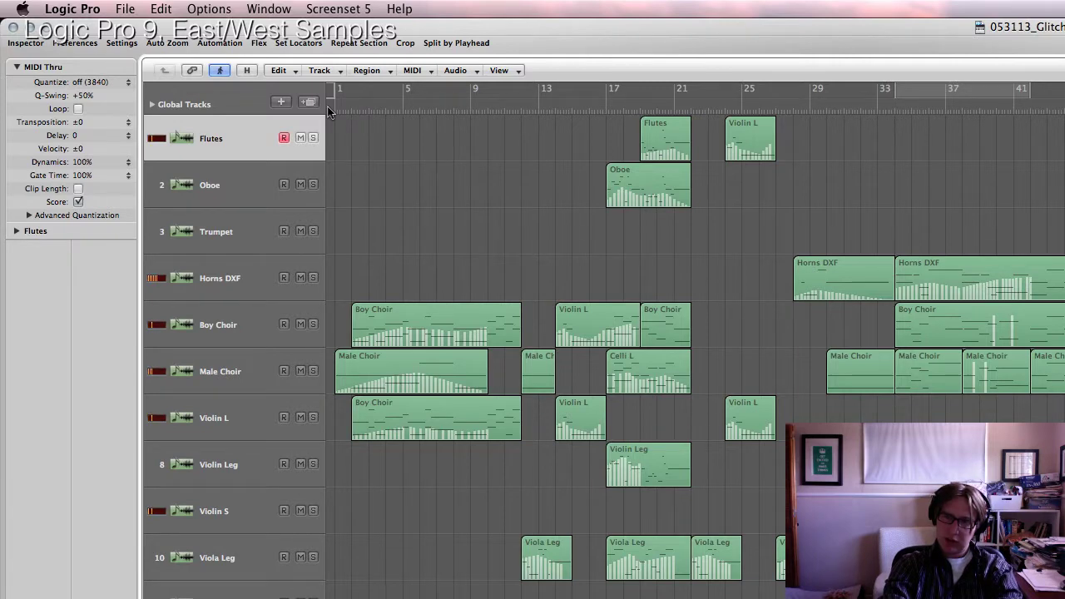
{"action": "key", "text": "space"}
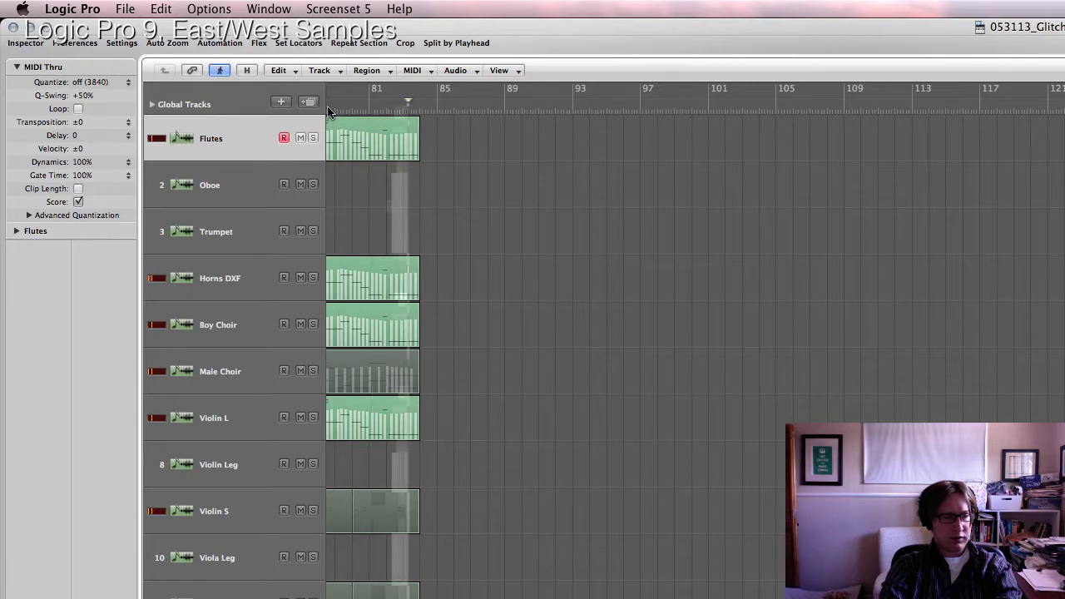
{"action": "key", "text": "space"}
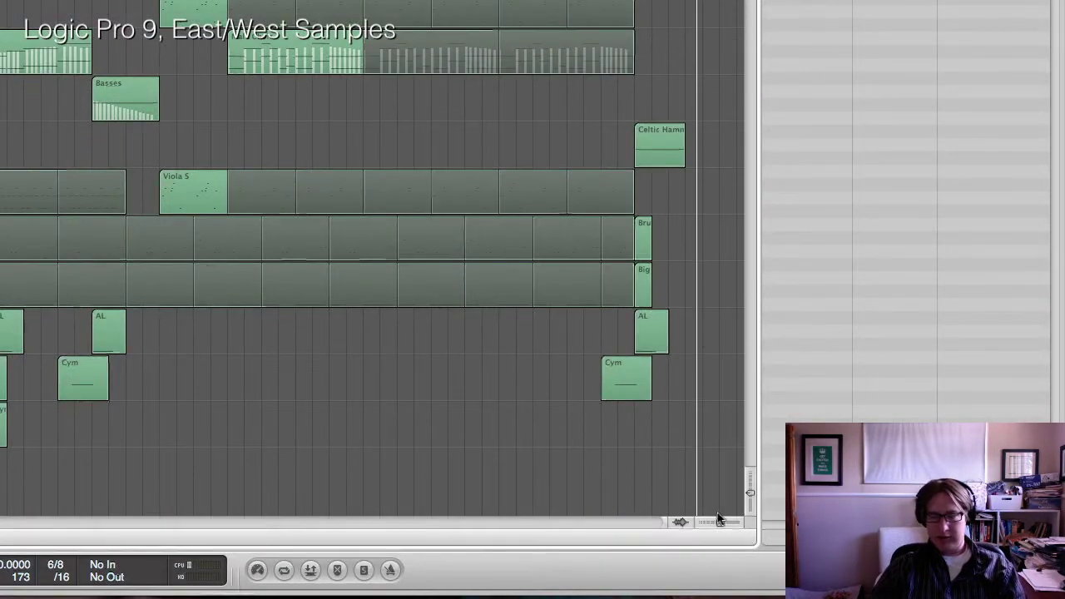
Create a tempo event at bar 84 and display it in the tempo list.
{"action": "left_click_drag", "start_coordinate": [719, 523], "coordinate": [722, 523]}
{"action": "left_click", "coordinate": [535, 110]}
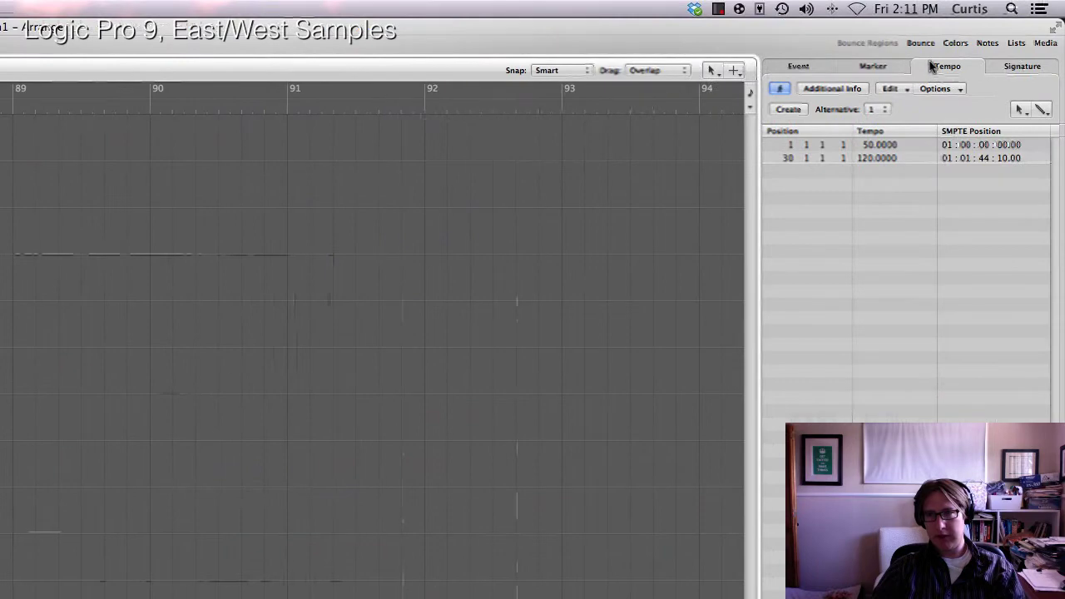
{"action": "left_click", "coordinate": [790, 109]}
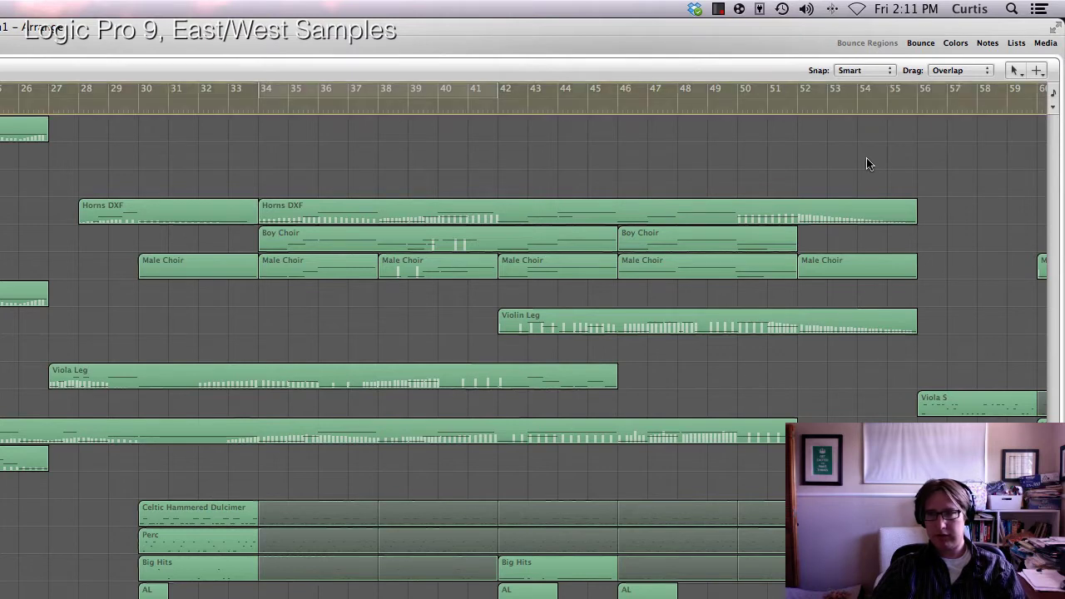
{"action": "key", "text": "e"}
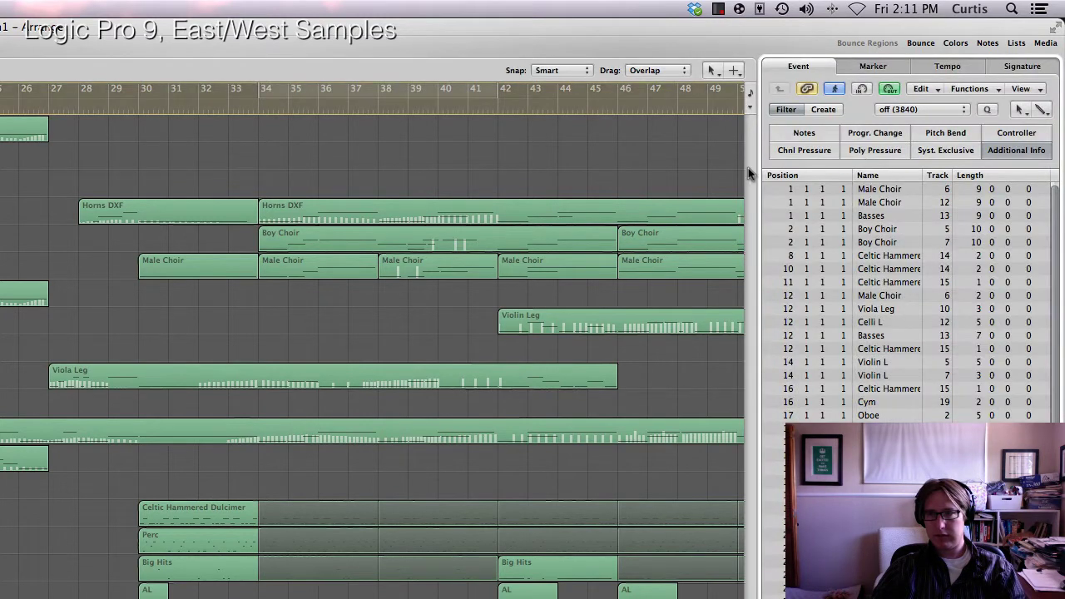
{"action": "left_click", "coordinate": [1009, 70]}
{"action": "left_click", "coordinate": [942, 68]}
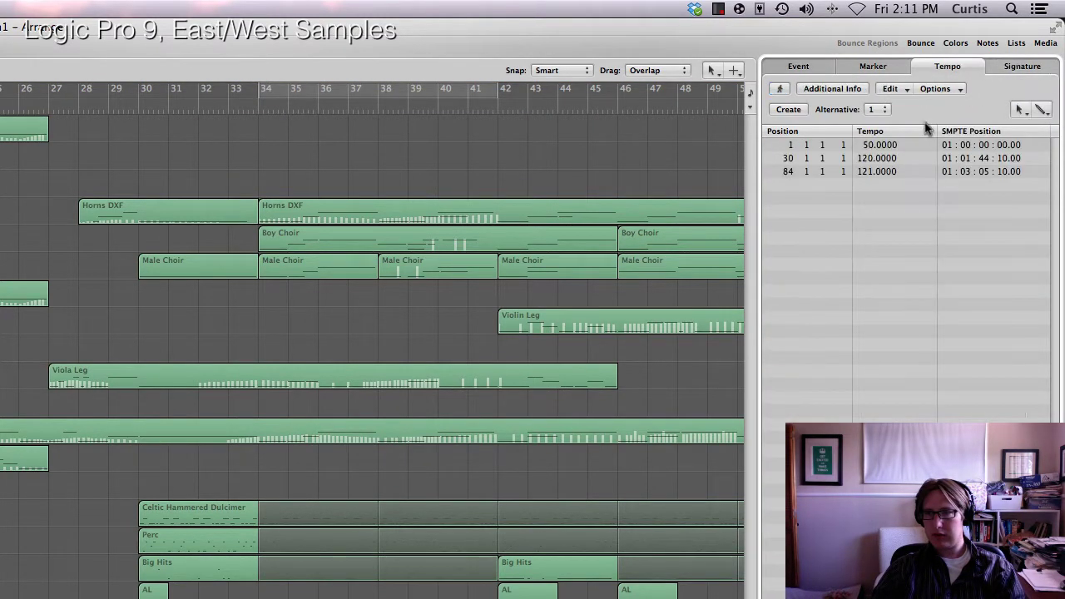
Set the bar 84 tempo event to 60, close the list and return to the arrangement's closing section.
{"action": "double_click", "coordinate": [874, 171]}
{"action": "type", "text": "60"}
{"action": "key", "text": "Return"}
{"action": "key", "text": "l"}
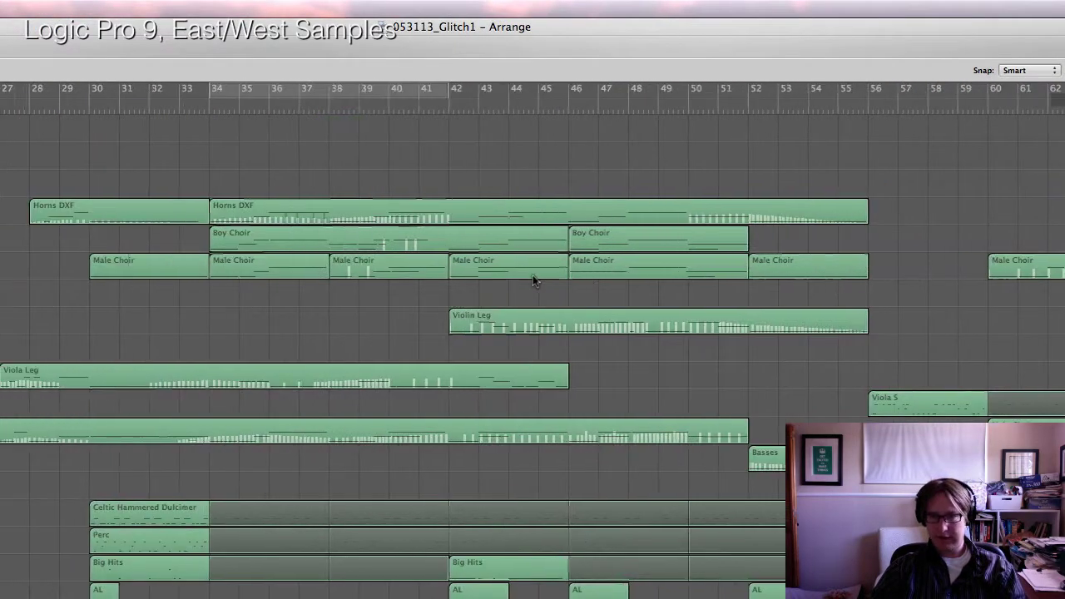
{"action": "scroll", "coordinate": [533, 276], "scroll_direction": "right", "scroll_amount": 8}
{"action": "key", "text": "super+a"}
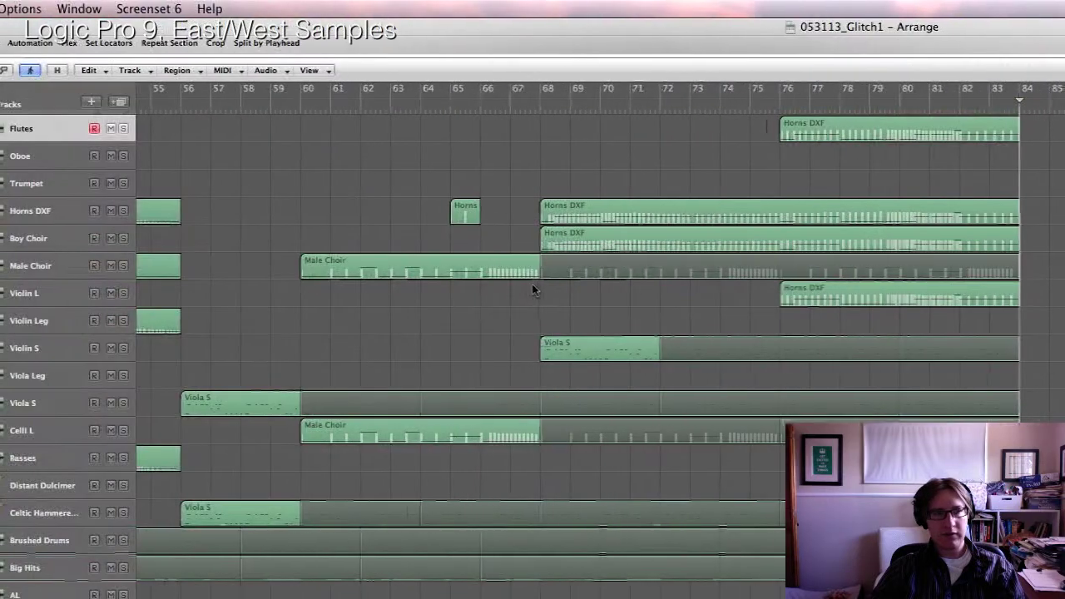
Try pasting the copied regions without their automation data and undo the paste.
{"action": "key", "text": "super+v"}
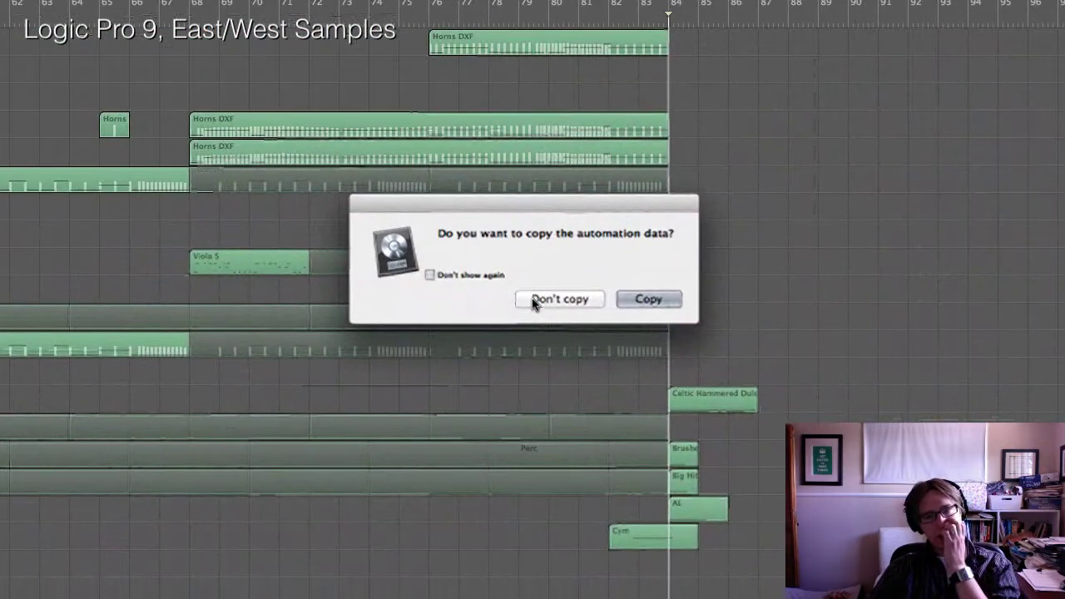
{"action": "left_click", "coordinate": [514, 272]}
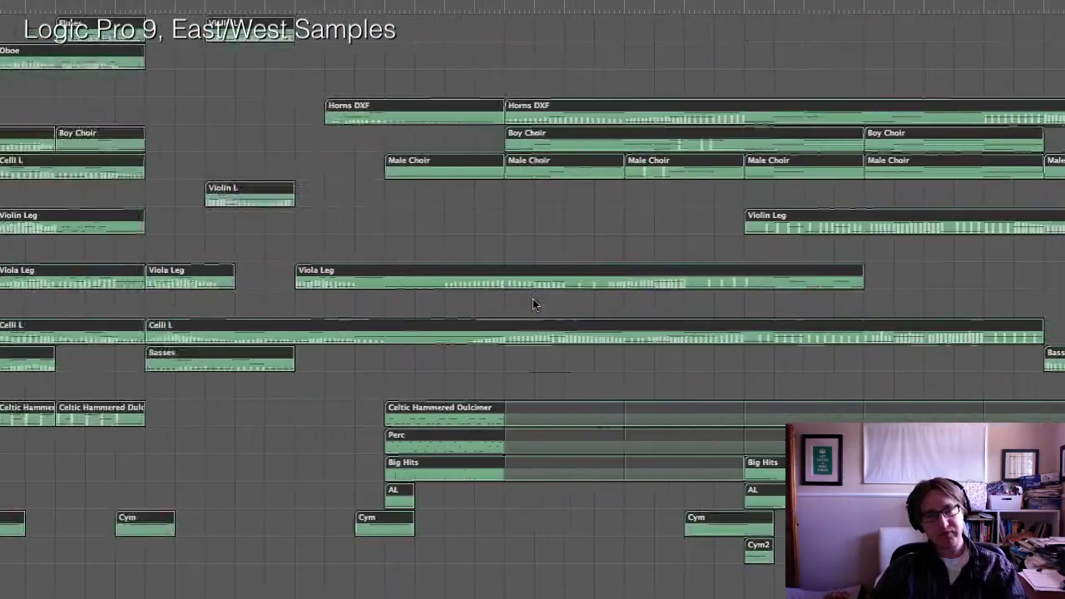
{"action": "key", "text": "super+z"}
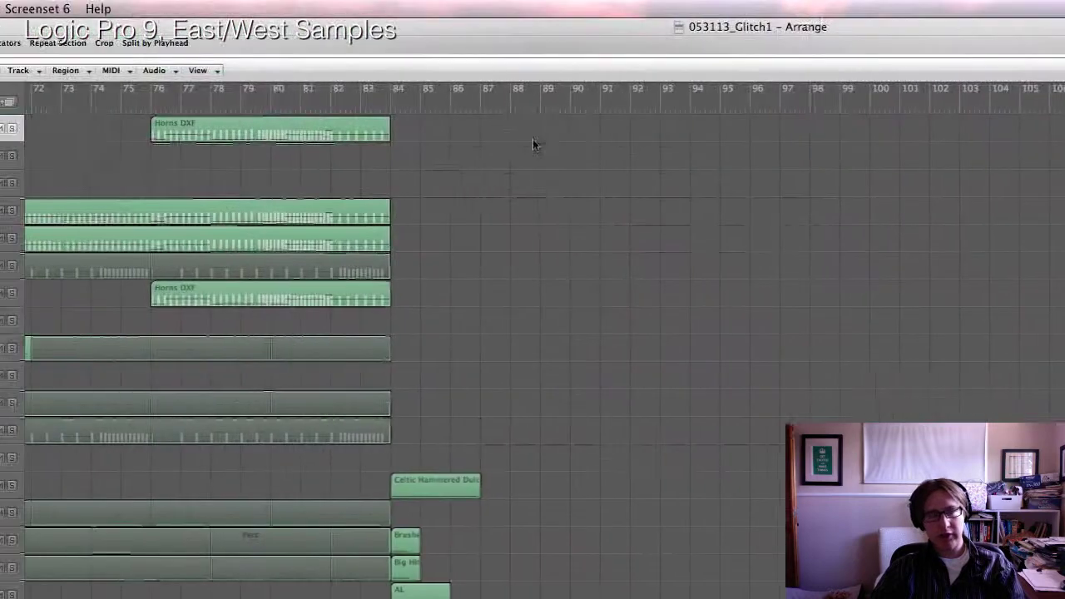
Paste the copied regions at bar 84 across the tracks, including their automation data.
{"action": "left_click", "coordinate": [391, 101]}
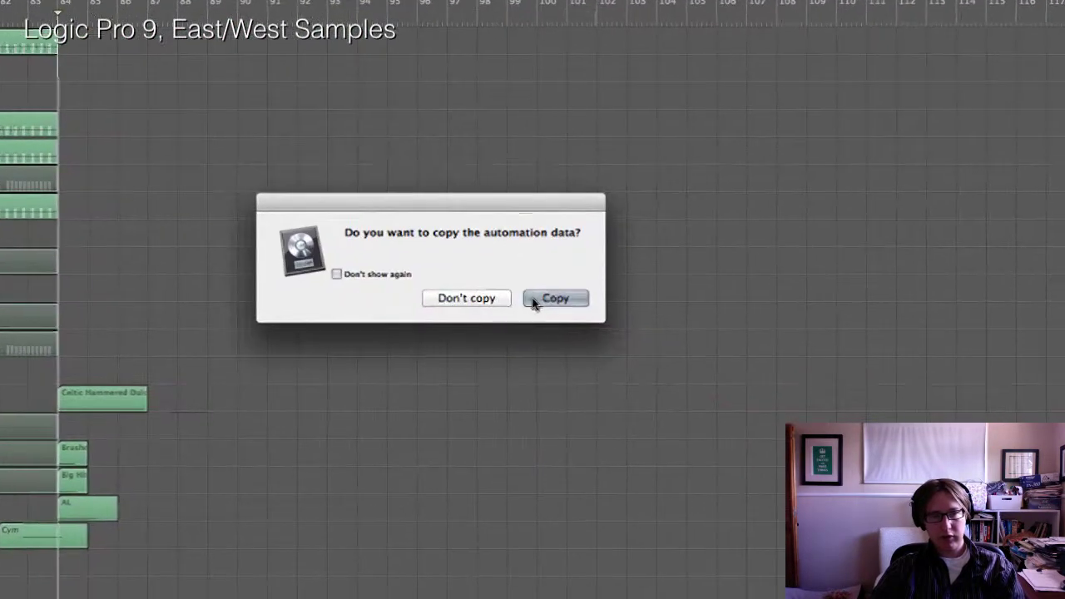
{"action": "left_click", "coordinate": [822, 388]}
{"action": "scroll", "coordinate": [820, 389], "scroll_direction": "left", "scroll_amount": 10}
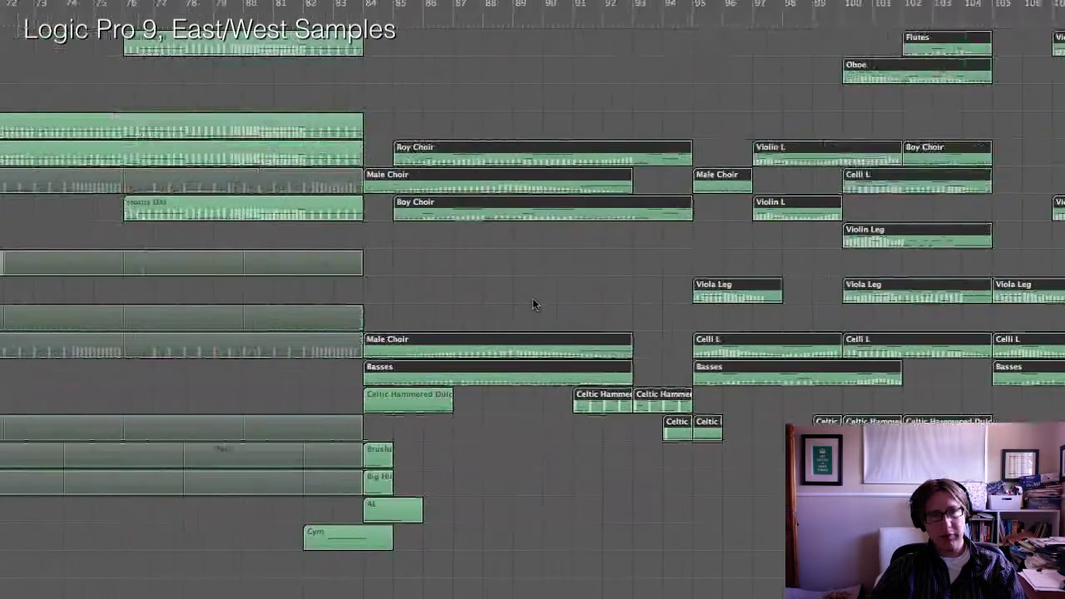
Open the Basses region at bar 84 in the Piano Roll and display its Expression data.
{"action": "left_click", "coordinate": [533, 103]}
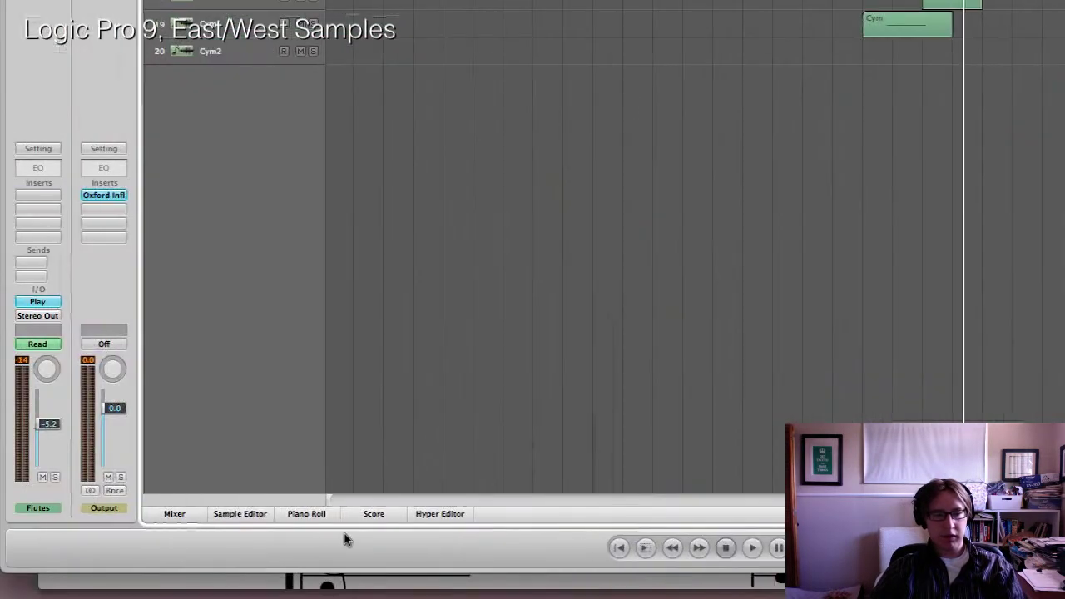
{"action": "left_click", "coordinate": [313, 515]}
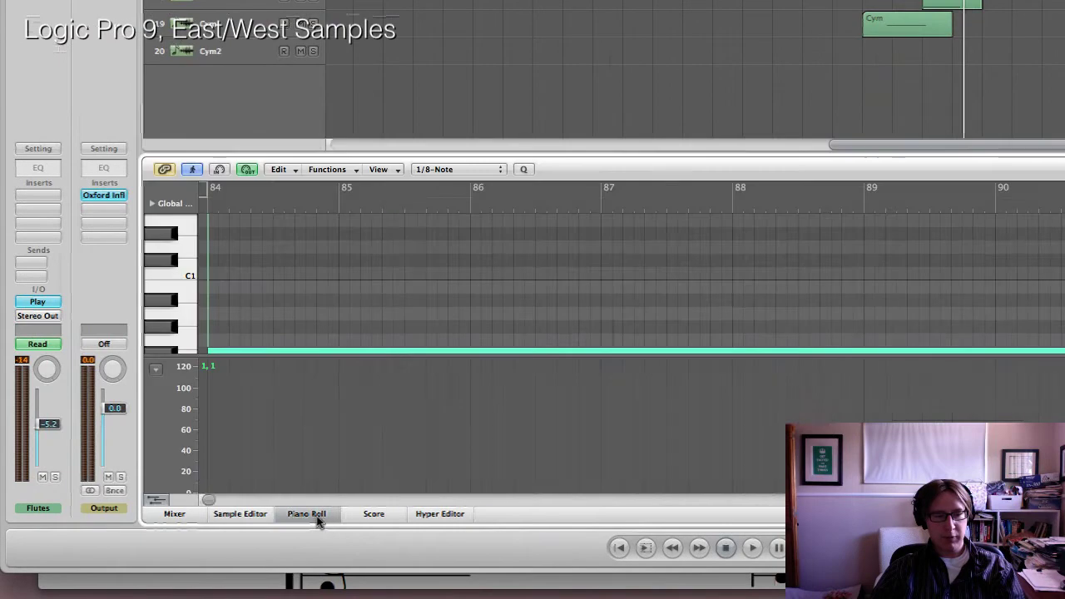
{"action": "left_click", "coordinate": [151, 390]}
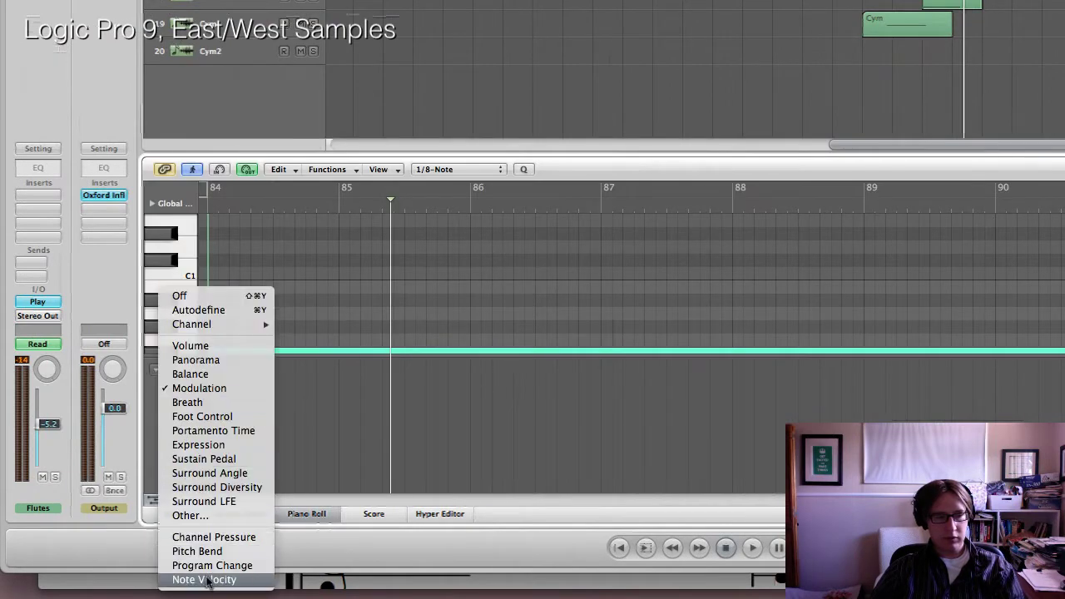
{"action": "left_click", "coordinate": [244, 446]}
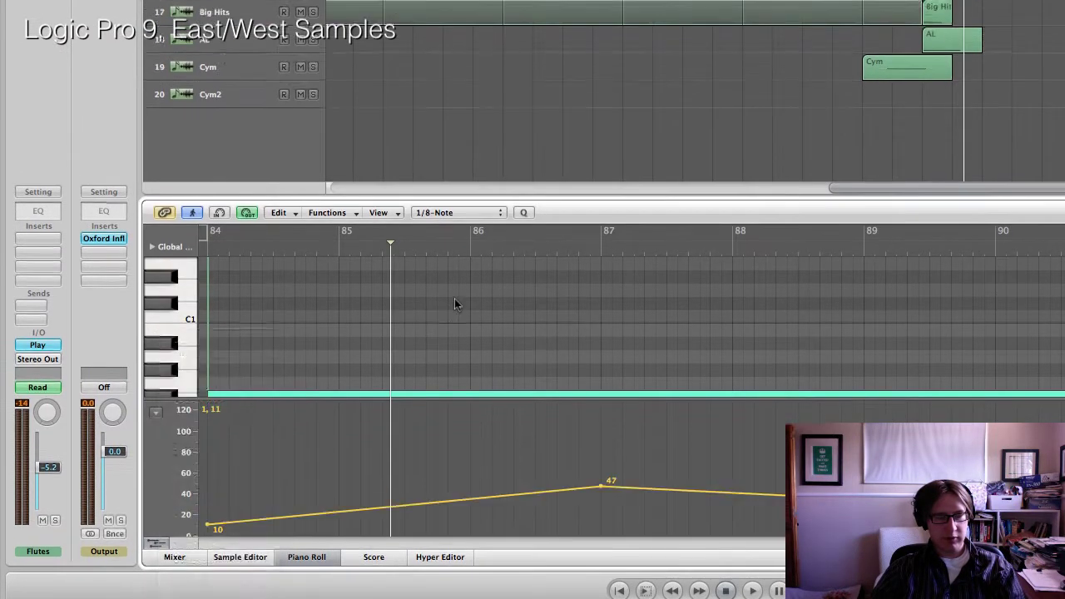
Play back the transition into the pasted section and select the Boy Choir region at bar 85.
{"action": "scroll", "coordinate": [455, 298], "scroll_direction": "down", "scroll_amount": 5}
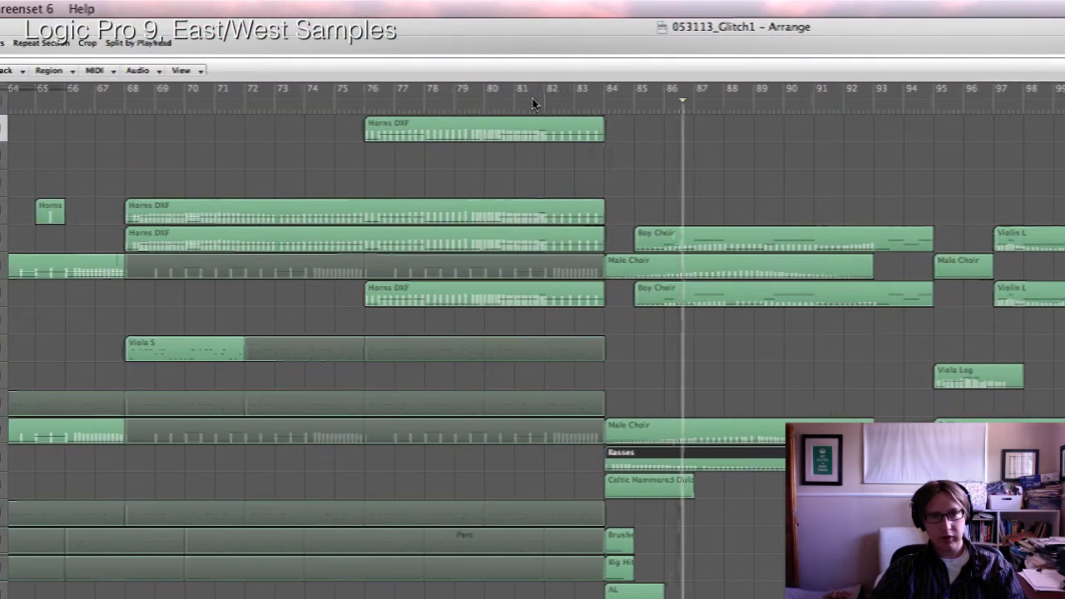
{"action": "left_click", "coordinate": [318, 13]}
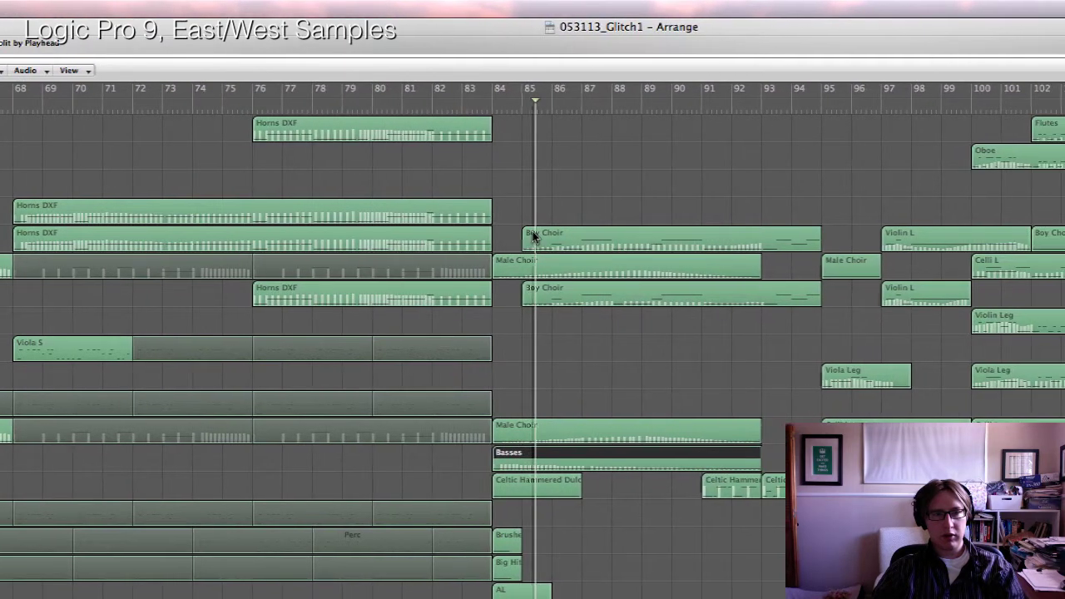
{"action": "left_click", "coordinate": [533, 248]}
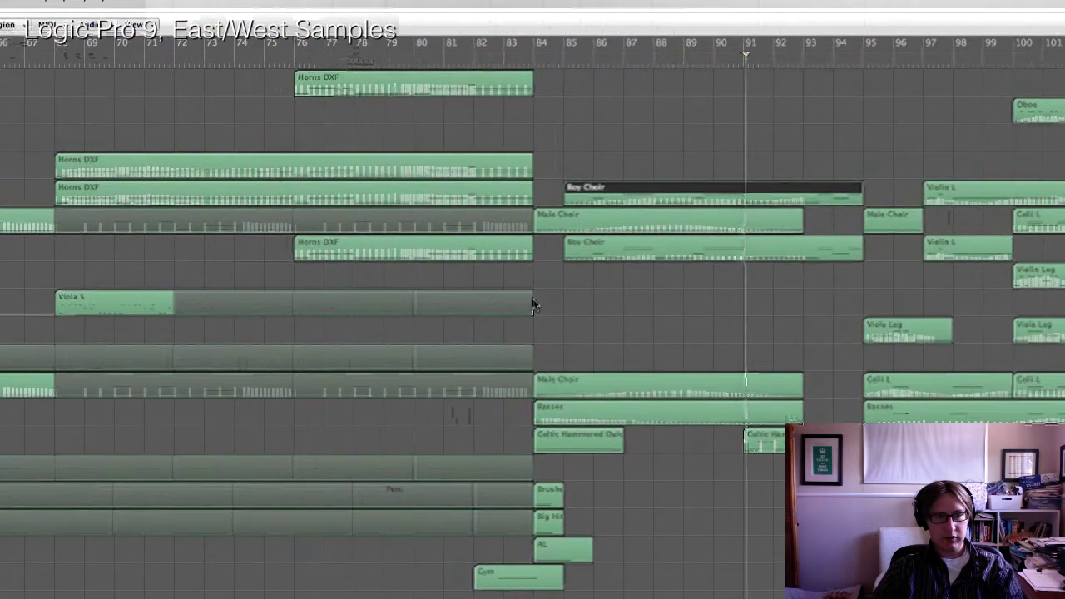
Try extending the Violin S and Viola S loops past bar 84, taking the Viola S loop to bar 108.
{"action": "left_click_drag", "start_coordinate": [505, 276], "coordinate": [785, 275]}
{"action": "left_click_drag", "start_coordinate": [533, 304], "coordinate": [533, 301]}
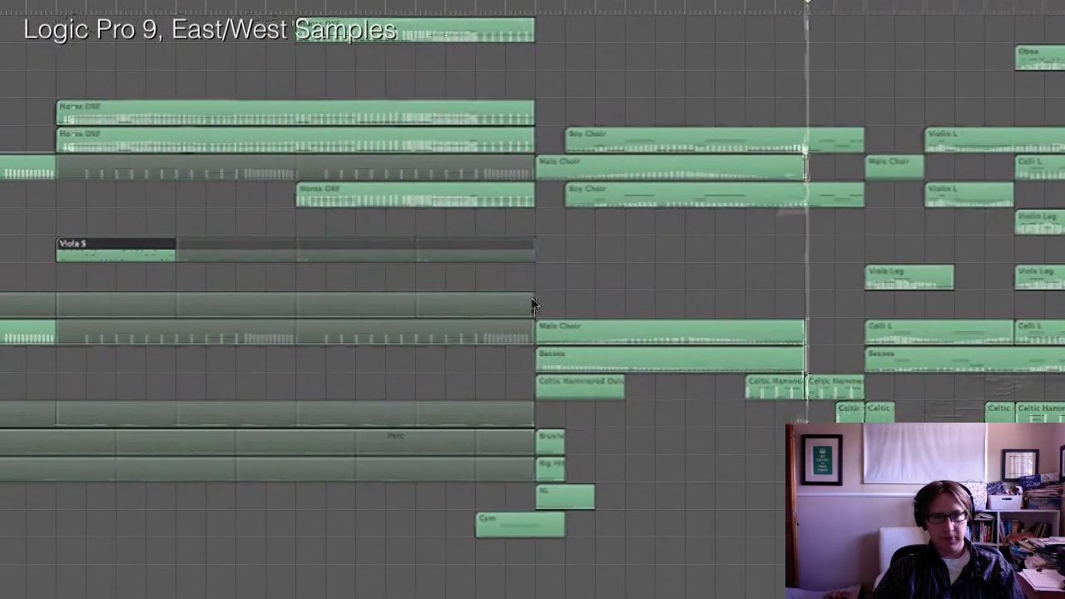
{"action": "left_click_drag", "start_coordinate": [503, 317], "coordinate": [1000, 317]}
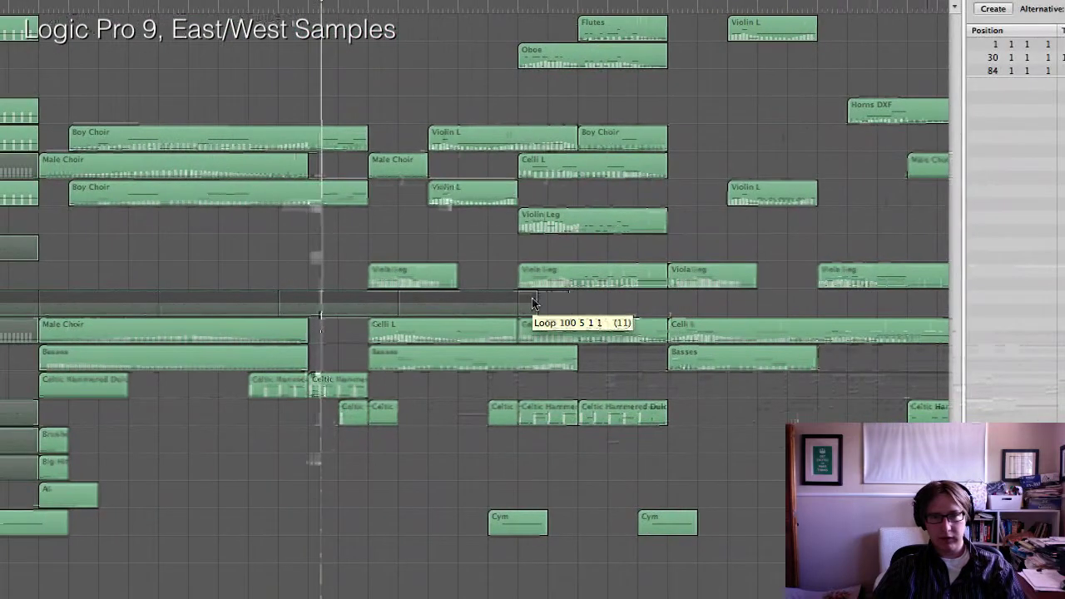
{"action": "left_click_drag", "start_coordinate": [534, 304], "coordinate": [863, 305]}
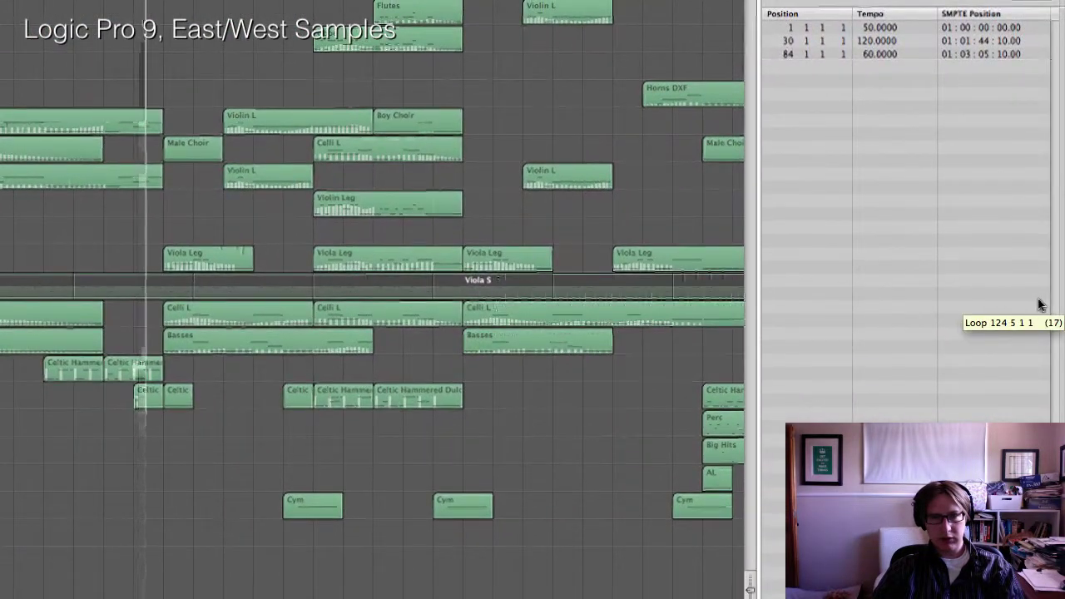
{"action": "left_click_drag", "start_coordinate": [1038, 306], "coordinate": [554, 304]}
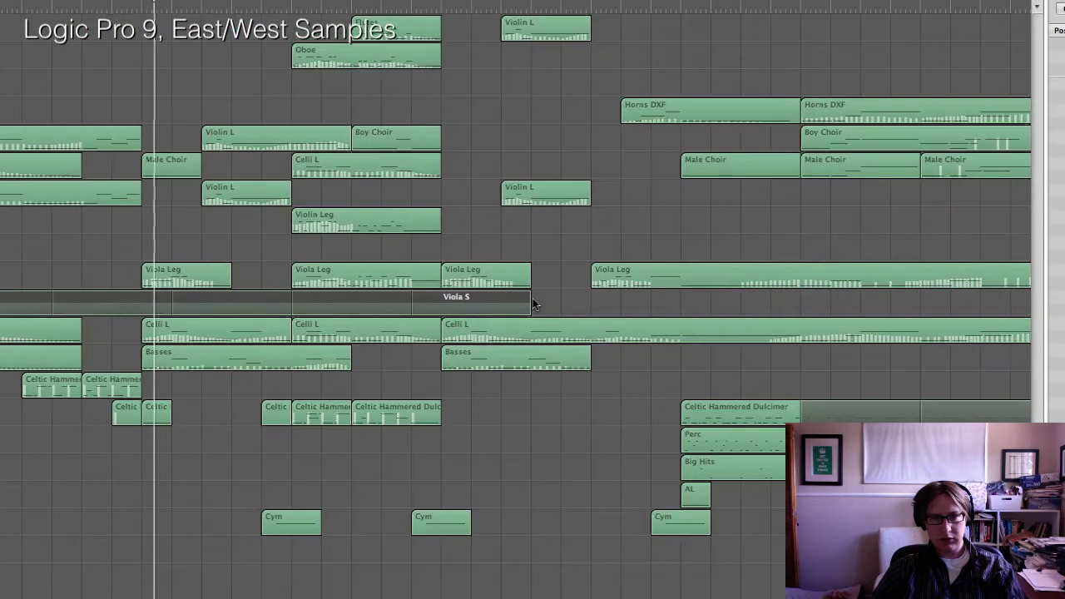
{"action": "left_click_drag", "start_coordinate": [547, 280], "coordinate": [536, 304]}
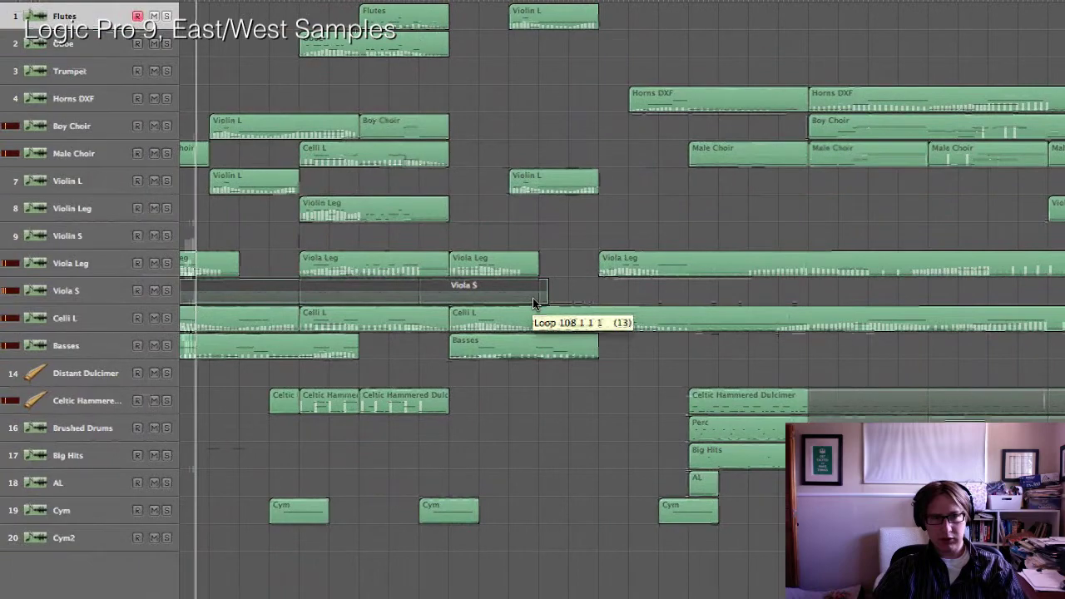
{"action": "scroll", "coordinate": [569, 303], "scroll_direction": "left", "scroll_amount": 5}
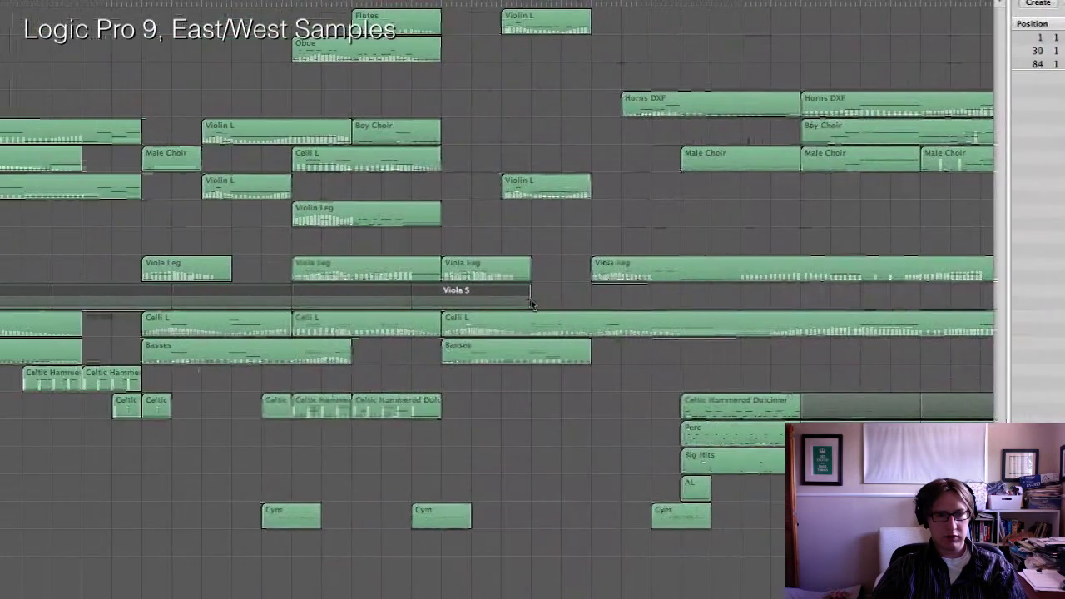
{"action": "mouse_move", "coordinate": [535, 304]}
{"action": "left_mouse_down"}
{"action": "mouse_move", "coordinate": [444, 305]}
{"action": "mouse_move", "coordinate": [538, 304]}
{"action": "left_mouse_up"}
Play back the transition from about bar 81 and select the Viola S track.
{"action": "double_click", "coordinate": [511, 105]}
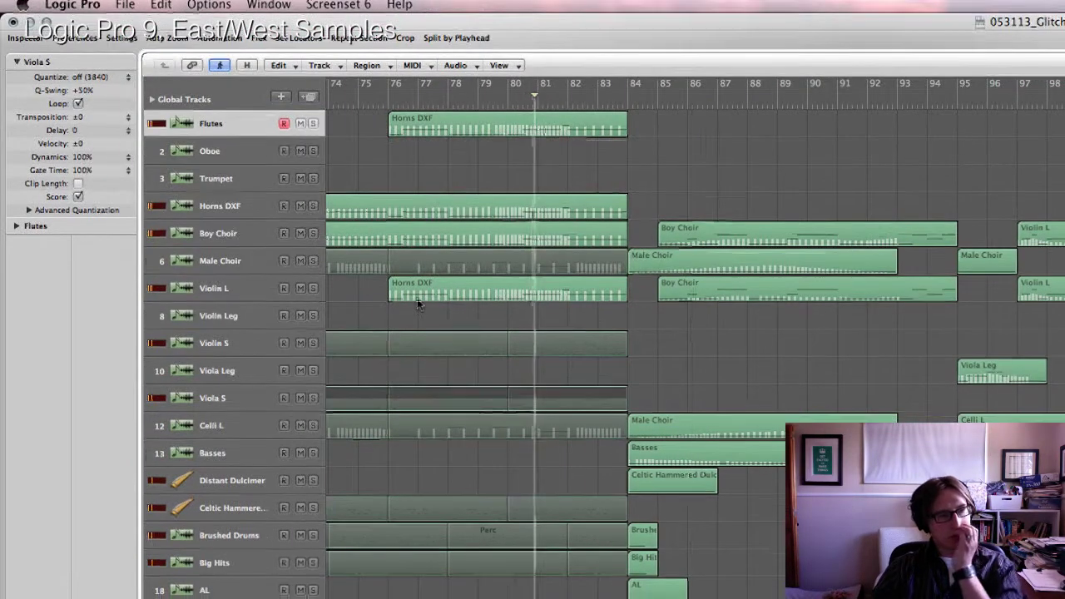
{"action": "left_click", "coordinate": [247, 303]}
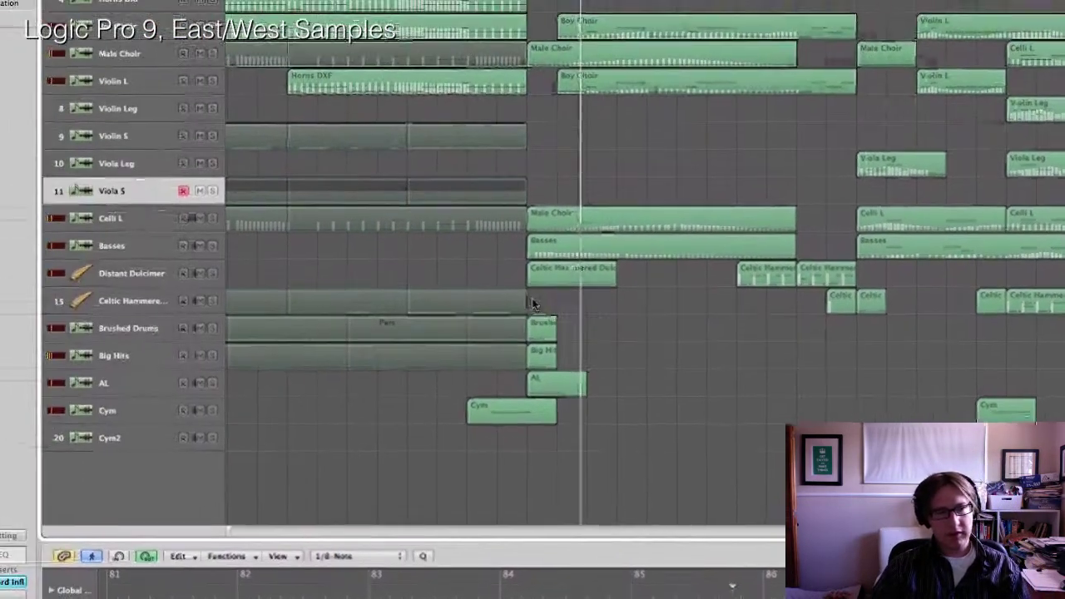
{"action": "mouse_move", "coordinate": [533, 304]}
{"action": "left_mouse_down"}
{"action": "mouse_move", "coordinate": [833, 310]}
{"action": "mouse_move", "coordinate": [234, 306]}
{"action": "mouse_move", "coordinate": [536, 299]}
{"action": "left_mouse_up"}
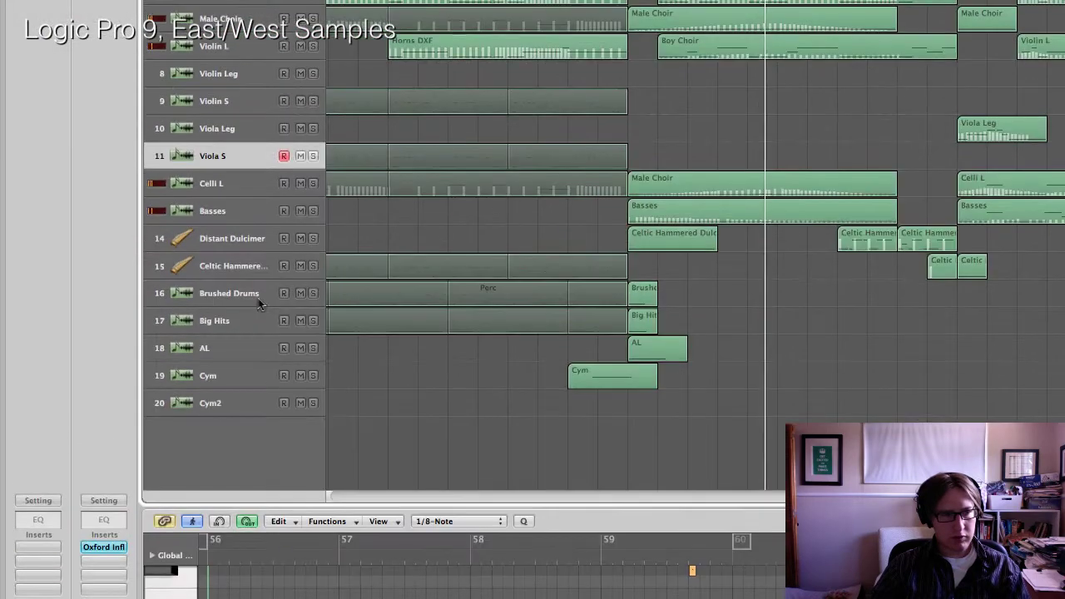
Try extending the Perc loop on the Brushed Drums track past bar 84.
{"action": "left_click", "coordinate": [99, 294]}
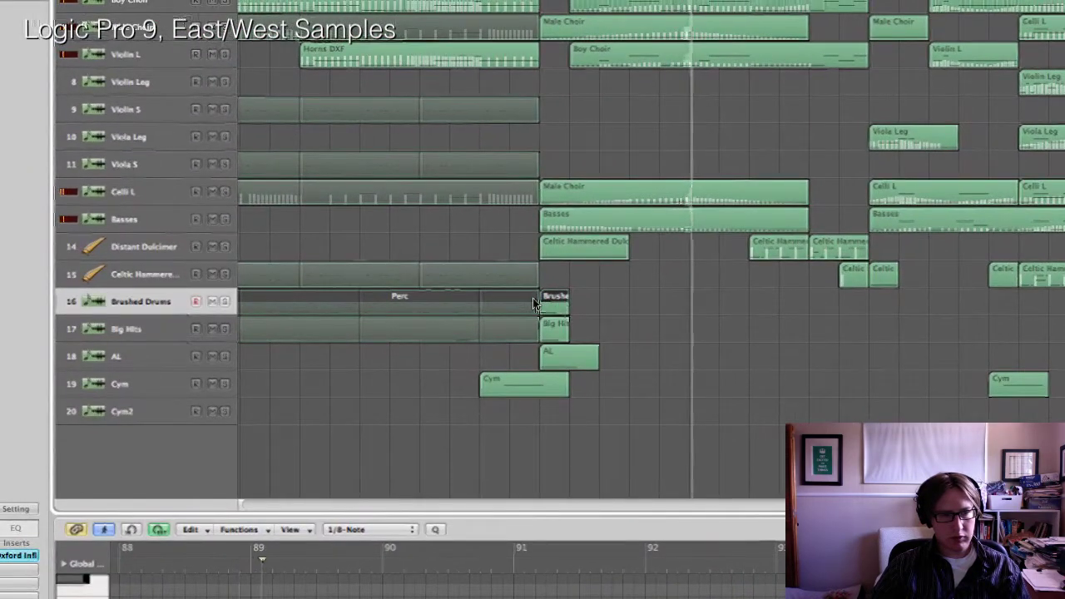
{"action": "left_click_drag", "start_coordinate": [566, 296], "coordinate": [896, 313]}
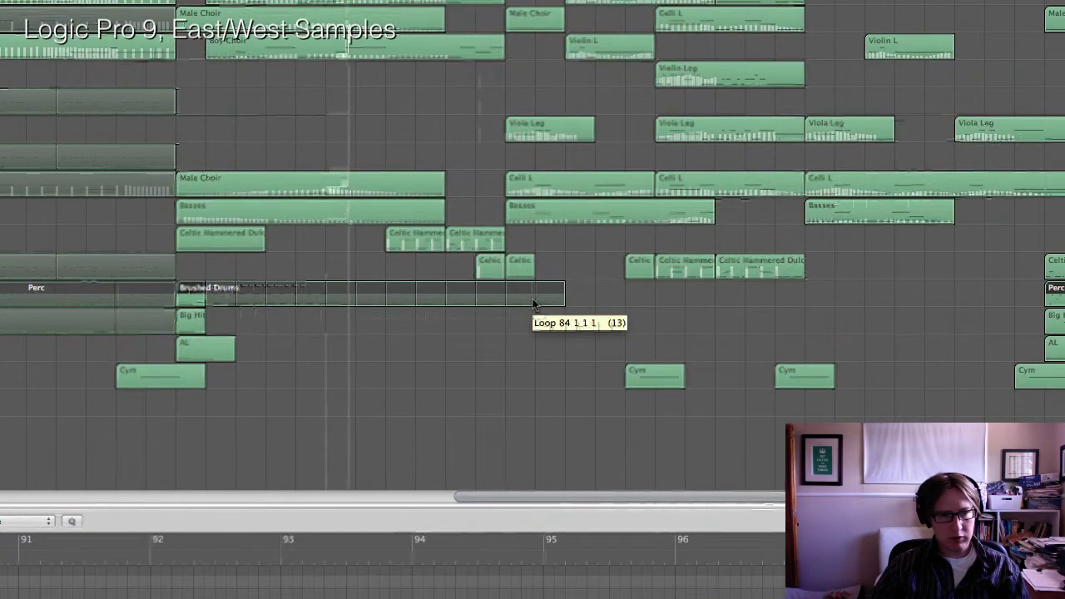
{"action": "mouse_move", "coordinate": [533, 304]}
{"action": "left_mouse_down"}
{"action": "mouse_move", "coordinate": [193, 308]}
{"action": "mouse_move", "coordinate": [546, 304]}
{"action": "left_mouse_up"}
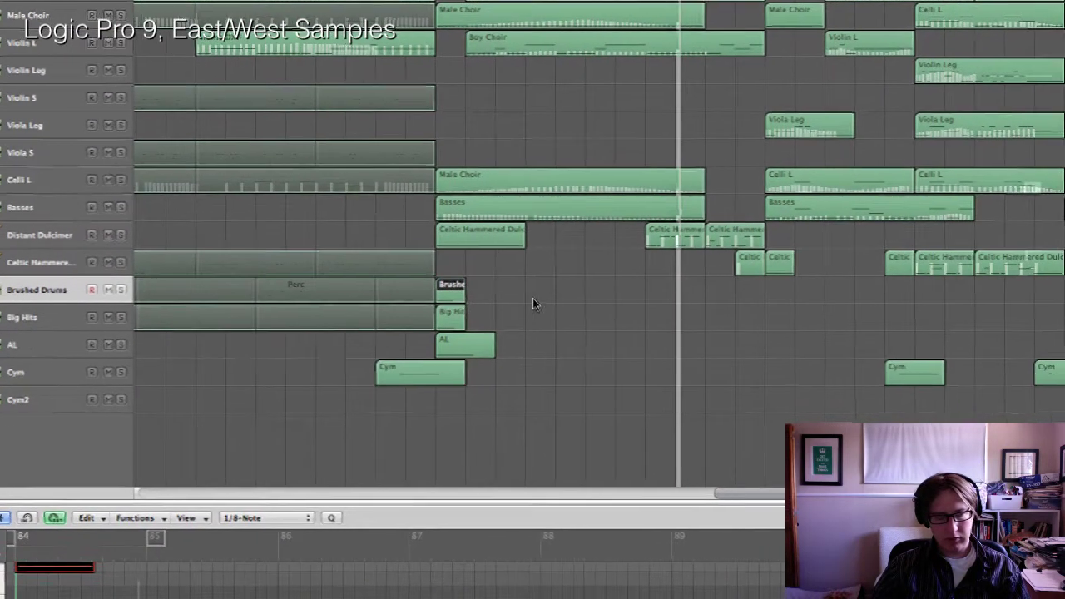
Delete the short Brushed Drums region at bar 84 and extend the Perc loop through the pasted section.
{"action": "left_click", "coordinate": [609, 307]}
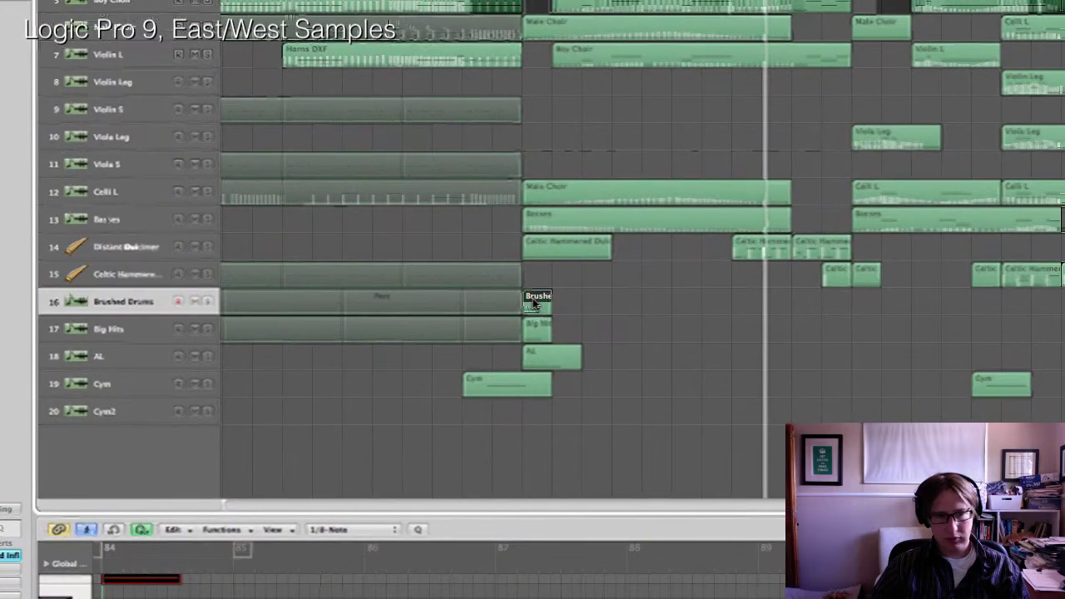
{"action": "key", "text": "BackSpace"}
{"action": "left_click", "coordinate": [534, 302]}
{"action": "left_click_drag", "start_coordinate": [511, 304], "coordinate": [1064, 305]}
Play back the transition from shortly before bar 84 and check the tracks' volume automation.
{"action": "left_click", "coordinate": [268, 108]}
{"action": "key", "text": "space"}
{"action": "scroll", "coordinate": [533, 304], "scroll_direction": "right", "scroll_amount": 2}
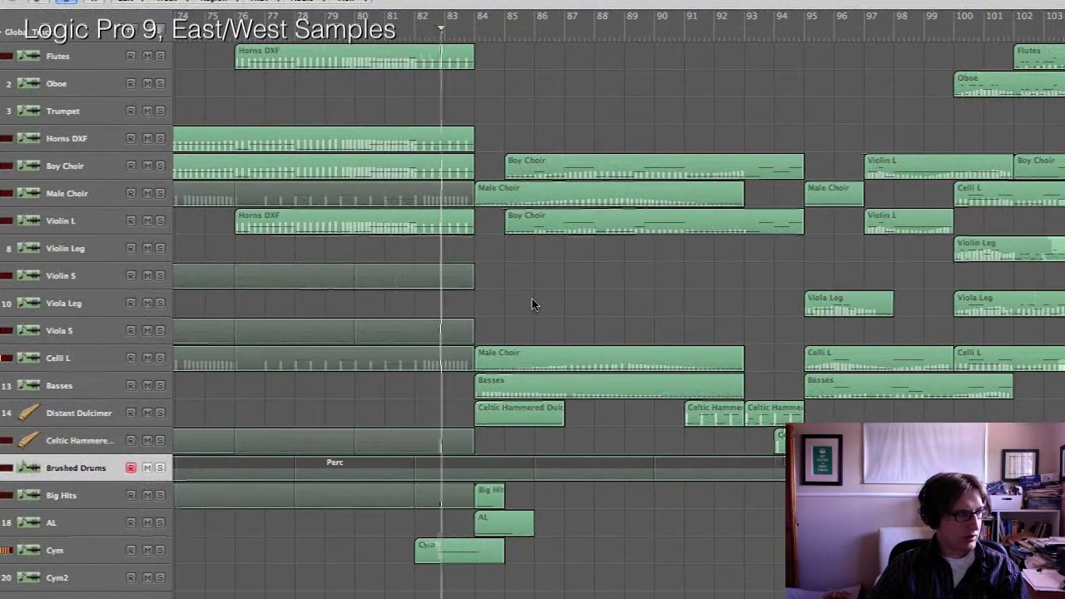
{"action": "scroll", "coordinate": [533, 304], "scroll_direction": "left", "scroll_amount": 6}
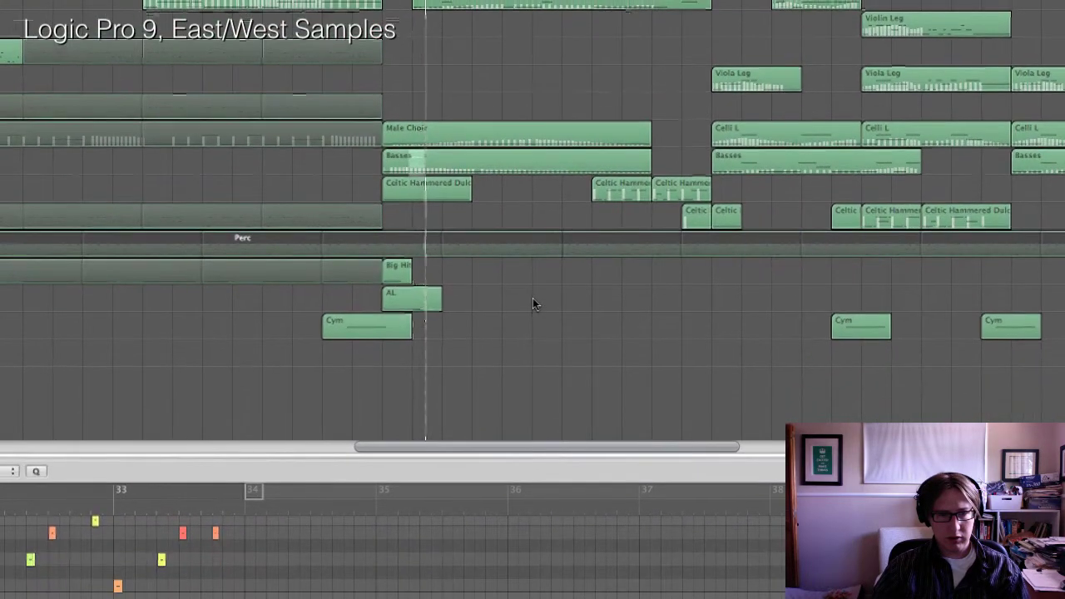
{"action": "key", "text": "a"}
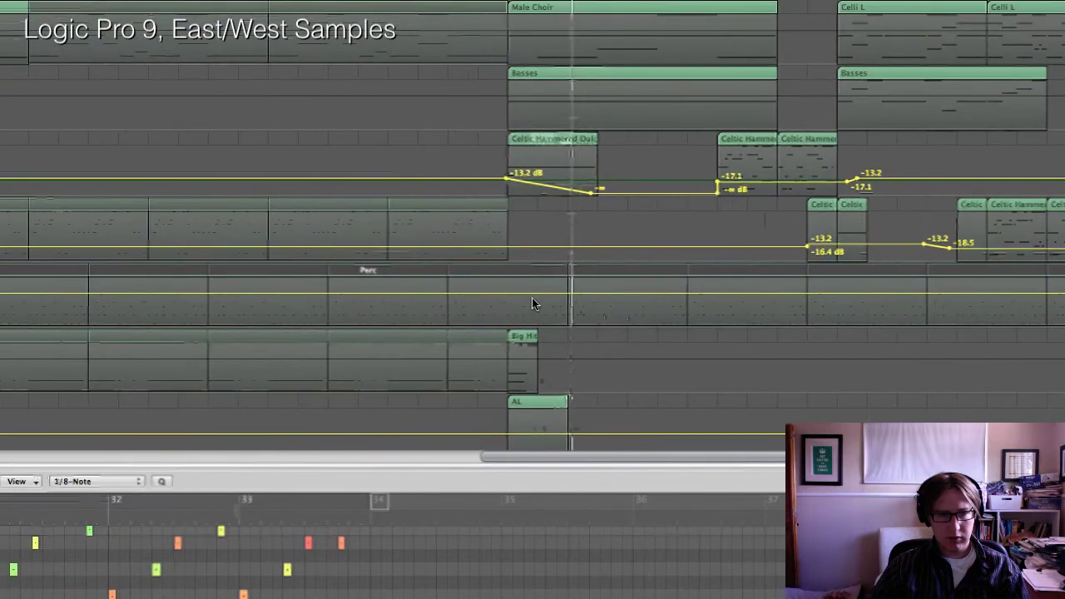
{"action": "key", "text": "a"}
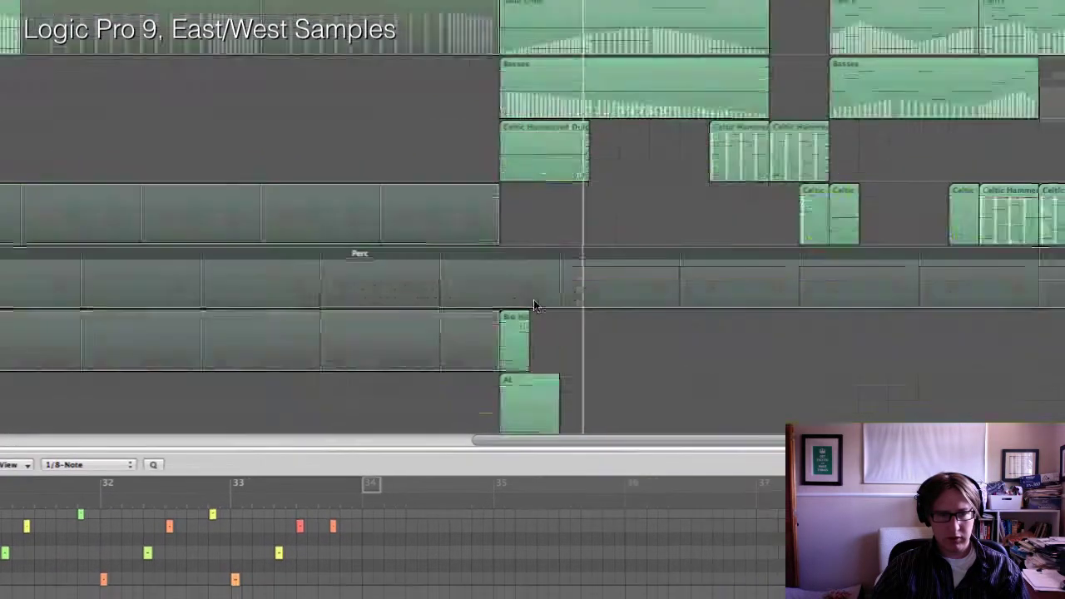
Delete the short Big Hits region at bar 84, extend the Big Hits loop past it, and play from about bar 80.
{"action": "key", "text": "BackSpace"}
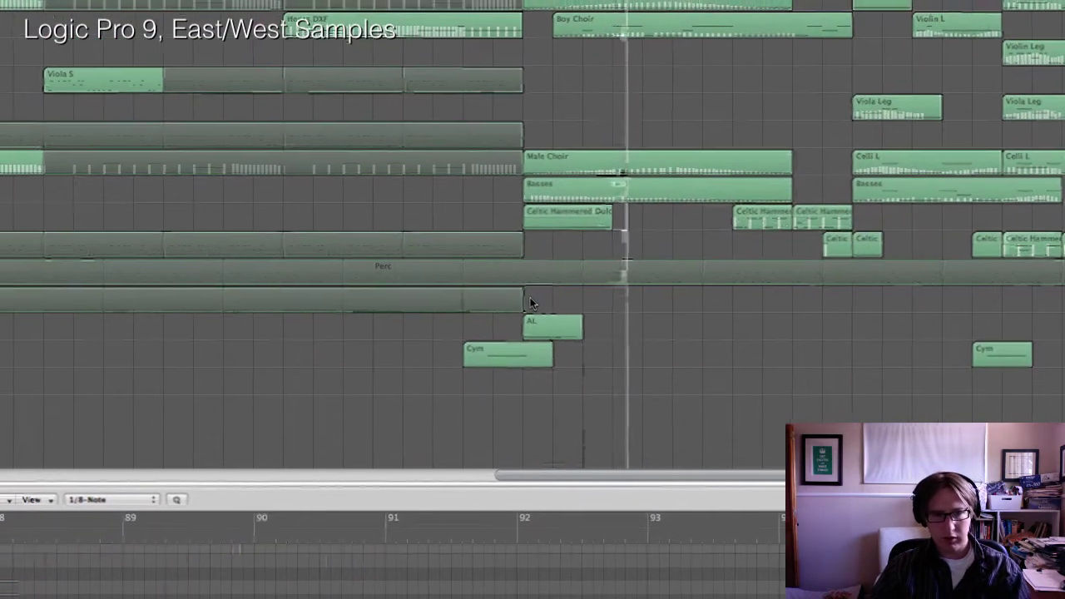
{"action": "left_click_drag", "start_coordinate": [517, 297], "coordinate": [699, 304]}
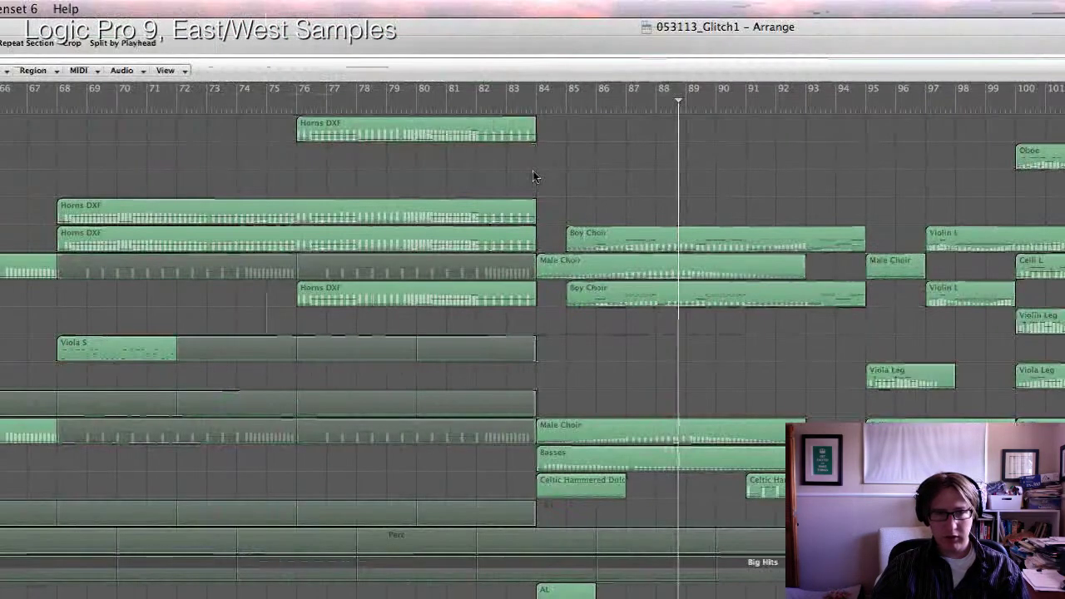
{"action": "left_click", "coordinate": [414, 96]}
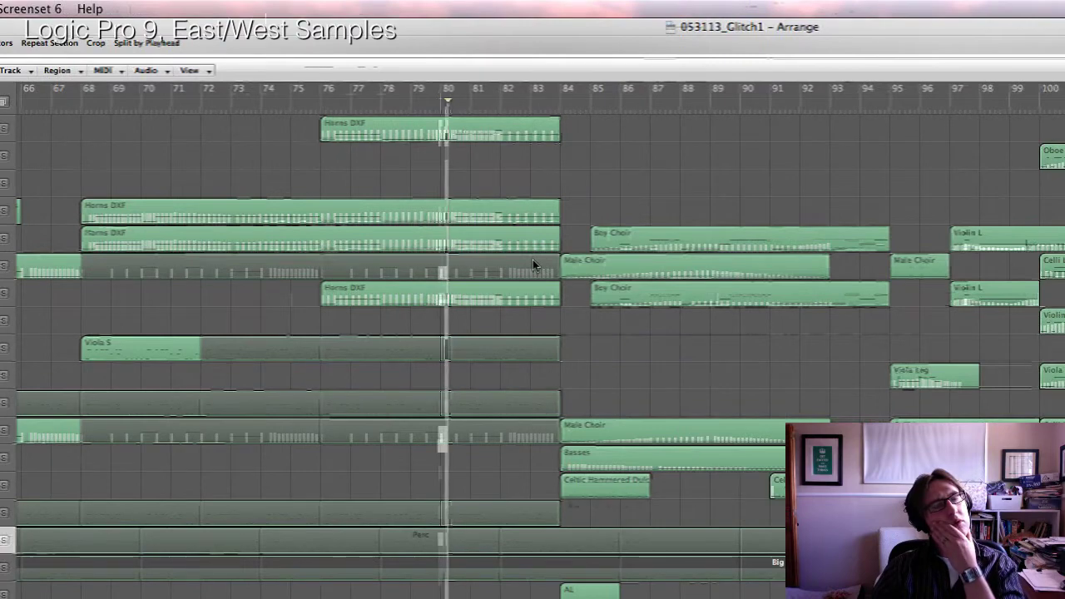
Automate the Brushed Drums volume to fade from -0.1 dB at bar 82 to -8.2 dB at about bar 88.
{"action": "scroll", "coordinate": [532, 288], "scroll_direction": "left", "scroll_amount": 3}
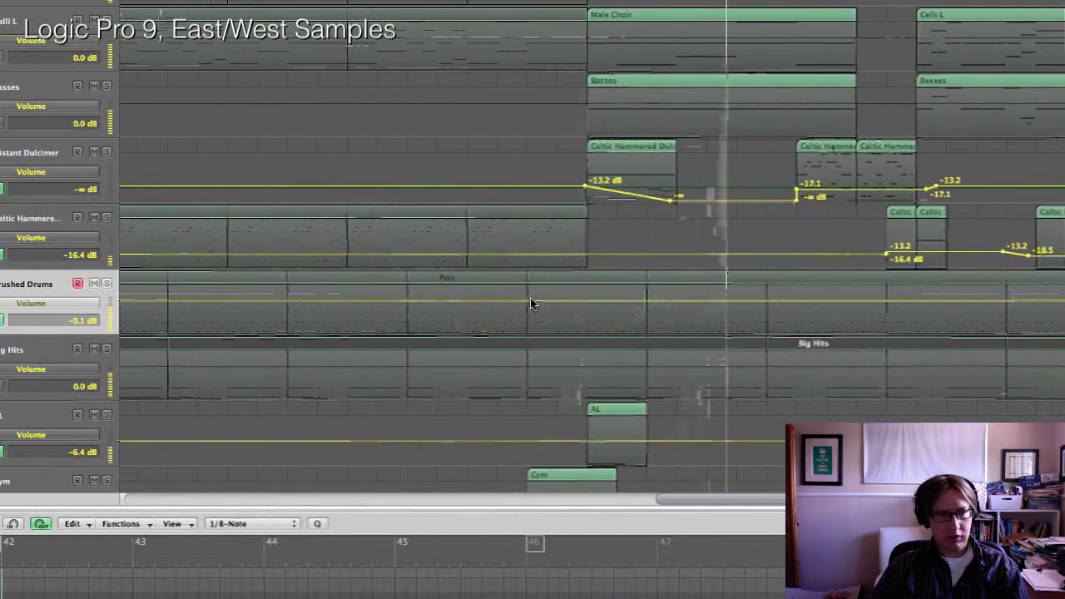
{"action": "left_click", "coordinate": [527, 299]}
{"action": "left_click", "coordinate": [586, 299]}
{"action": "left_click_drag", "start_coordinate": [533, 303], "coordinate": [715, 318]}
{"action": "left_click_drag", "start_coordinate": [532, 299], "coordinate": [600, 310]}
{"action": "mouse_move", "coordinate": [534, 303]}
{"action": "left_mouse_down"}
{"action": "mouse_move", "coordinate": [519, 297]}
{"action": "mouse_move", "coordinate": [534, 302]}
{"action": "left_mouse_up"}
{"action": "key", "text": "ctrl+Up"}
{"action": "key", "text": "a"}
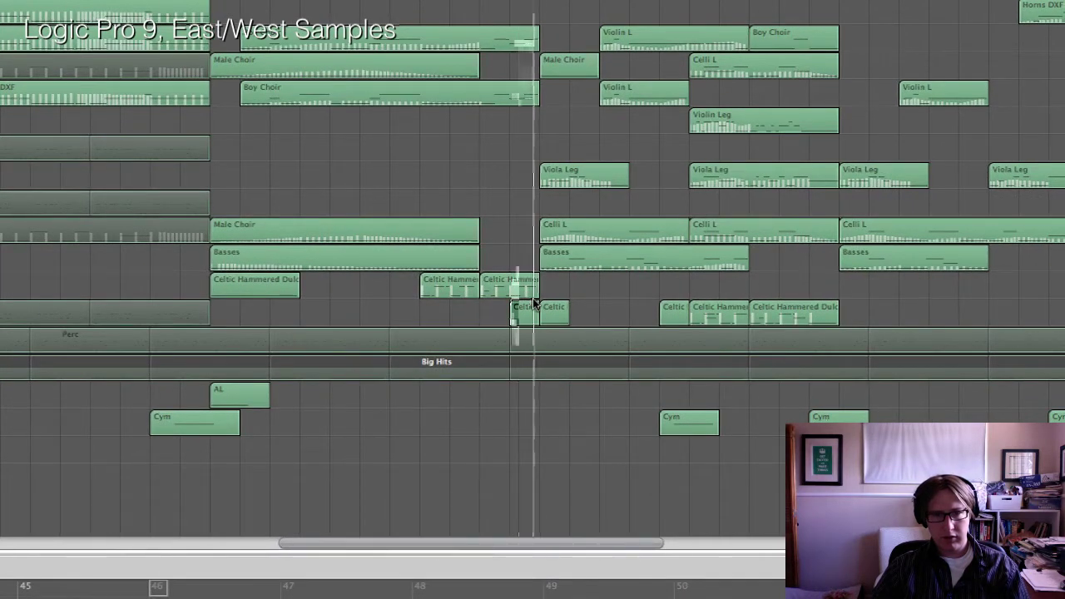
{"action": "scroll", "coordinate": [535, 304], "scroll_direction": "right", "scroll_amount": 5}
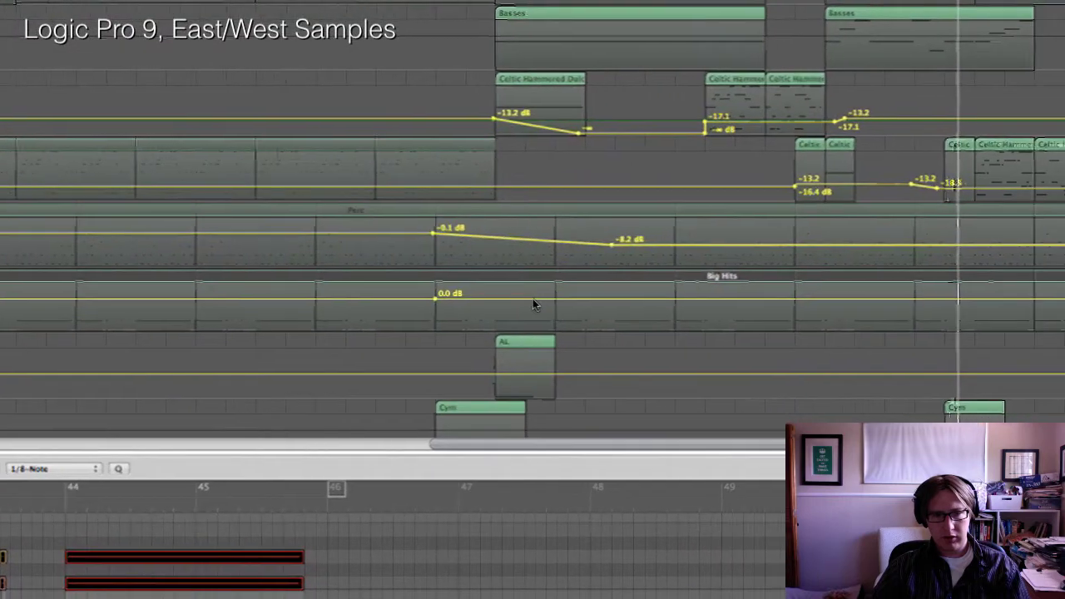
Automate the Big Hits volume to fade down from 0.0 dB at bar 82 and rise from -6.3 dB to 0.0 dB at bar 113.
{"action": "left_click", "coordinate": [550, 299]}
{"action": "left_click_drag", "start_coordinate": [651, 299], "coordinate": [652, 303]}
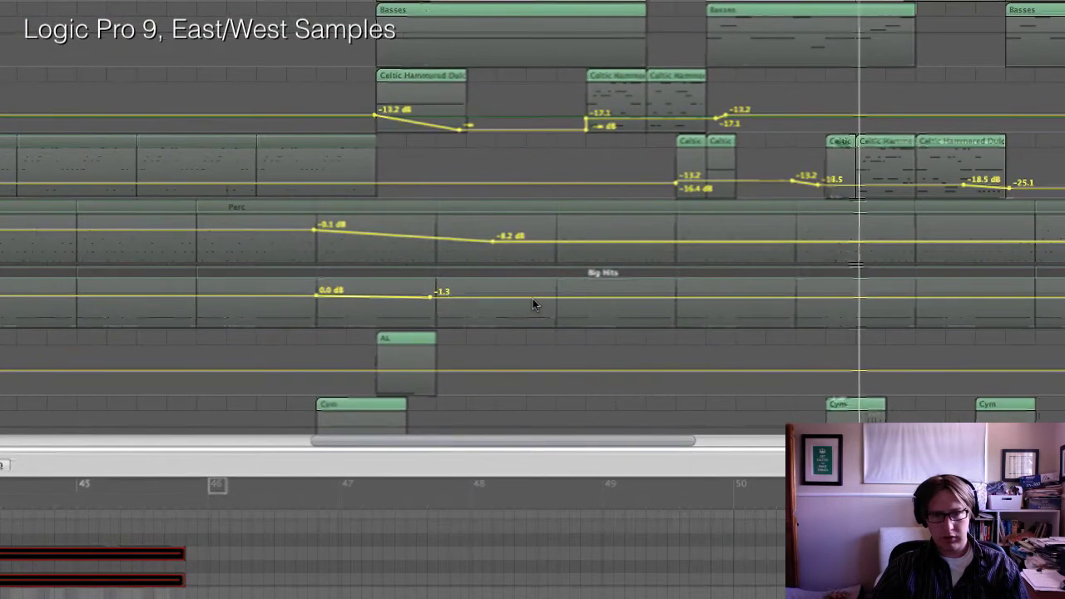
{"action": "scroll", "coordinate": [533, 299], "scroll_direction": "right", "scroll_amount": 6}
{"action": "left_click", "coordinate": [533, 299]}
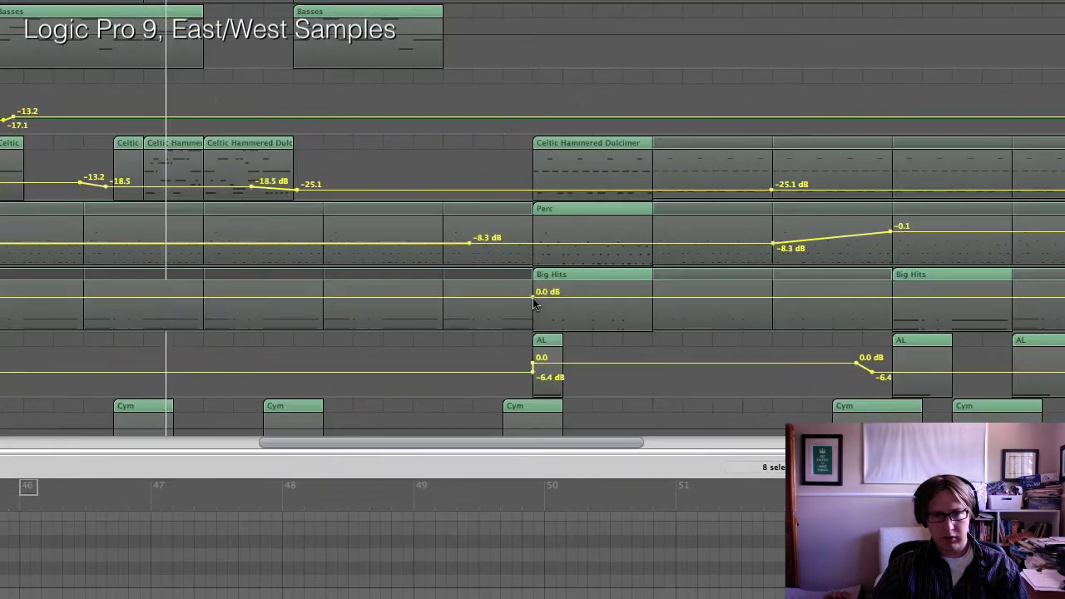
{"action": "left_click", "coordinate": [444, 298]}
{"action": "left_click_drag", "start_coordinate": [425, 298], "coordinate": [422, 309]}
{"action": "left_click_drag", "start_coordinate": [535, 304], "coordinate": [535, 304]}
Hide the track automation and set the tempo at bar 84 to 90.
{"action": "key", "text": "space"}
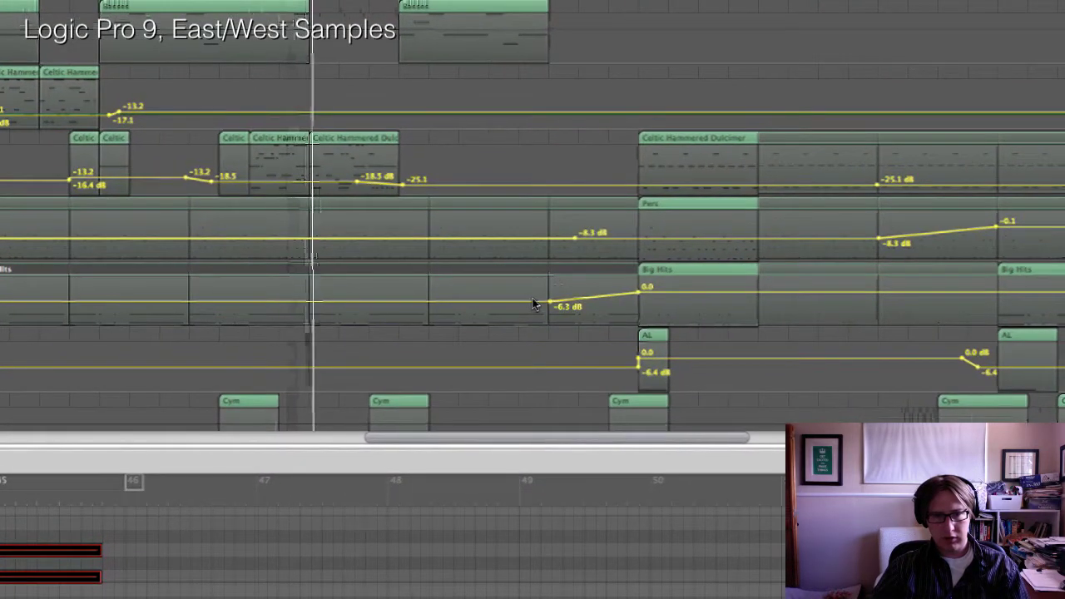
{"action": "left_click", "coordinate": [521, 304]}
{"action": "key", "text": "a"}
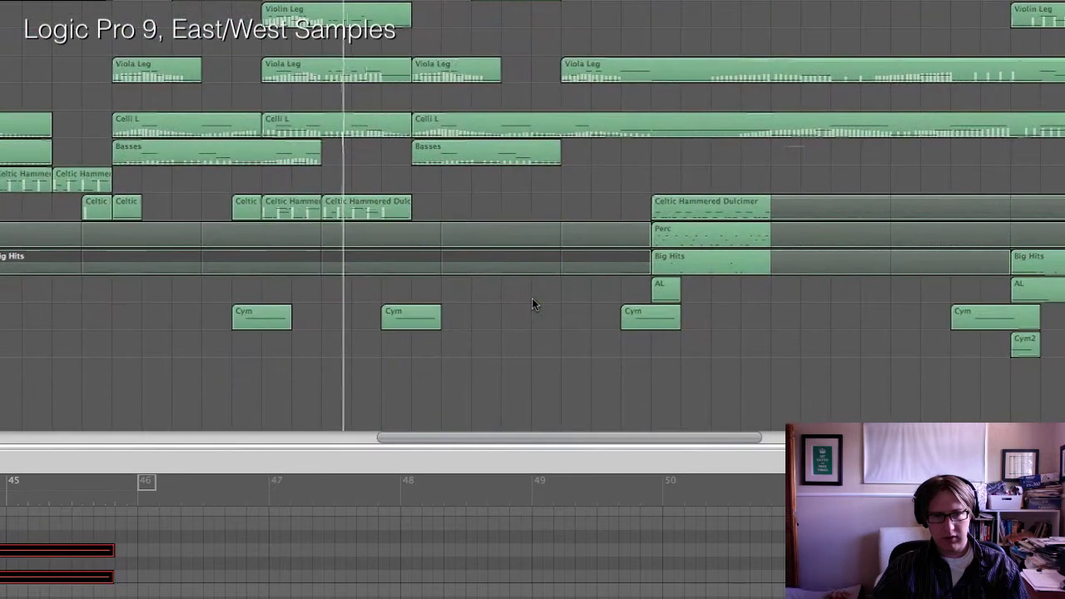
{"action": "scroll", "coordinate": [533, 298], "scroll_direction": "left", "scroll_amount": 5}
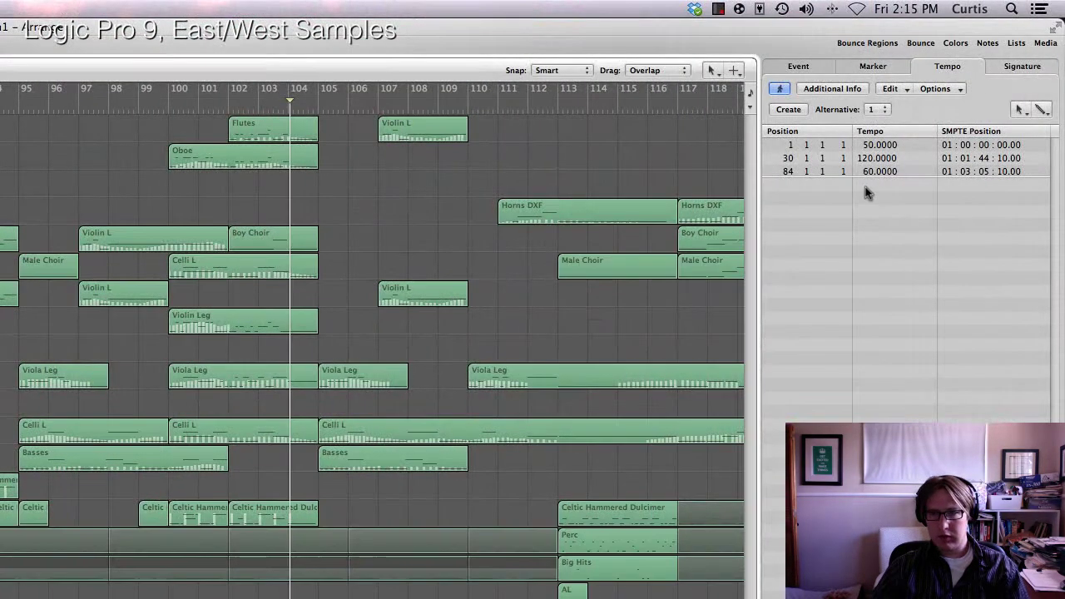
{"action": "left_click", "coordinate": [875, 172]}
{"action": "type", "text": "90"}
{"action": "key", "text": "Return"}
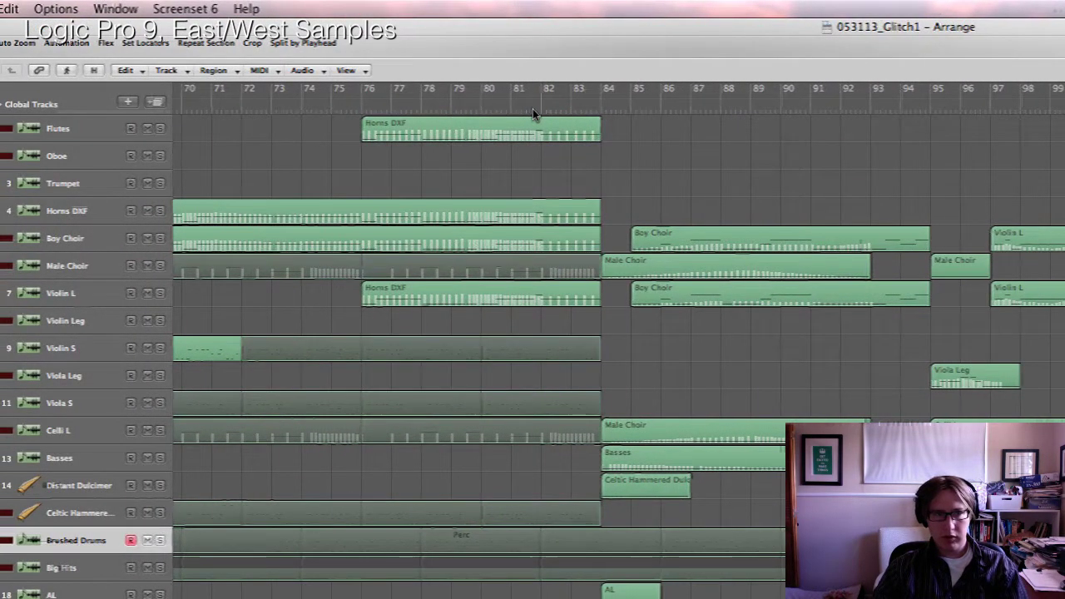
Read through the Logic Pro crash report's problem details, including the crashed plug-in and thread listing, and dismiss the report.
{"action": "key", "text": "super+Tab"}
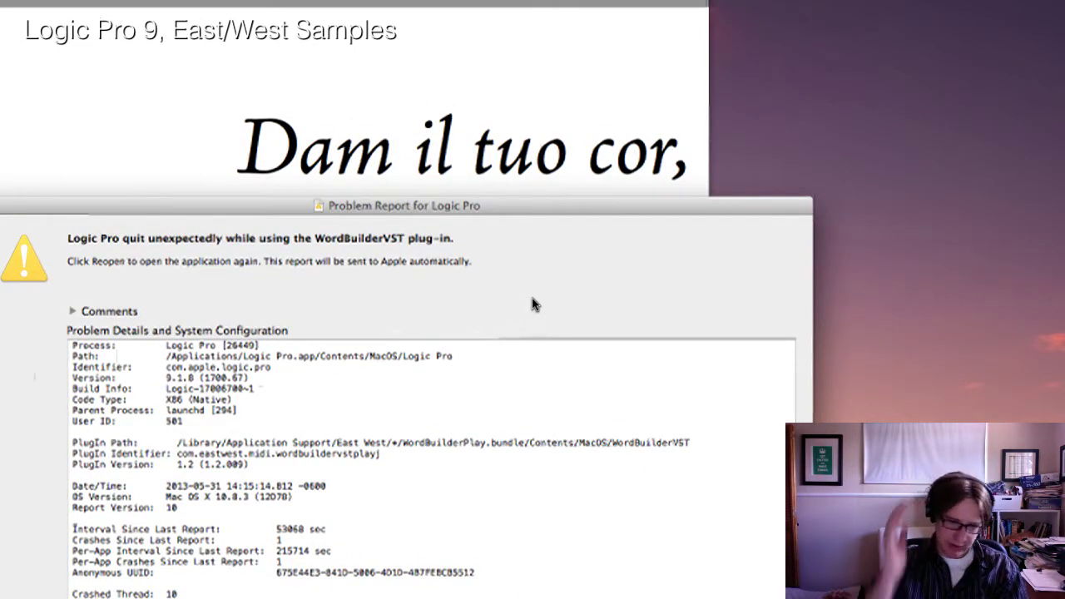
{"action": "scroll", "coordinate": [516, 511], "scroll_direction": "down", "scroll_amount": 5}
{"action": "scroll", "coordinate": [516, 511], "scroll_direction": "up", "scroll_amount": 5}
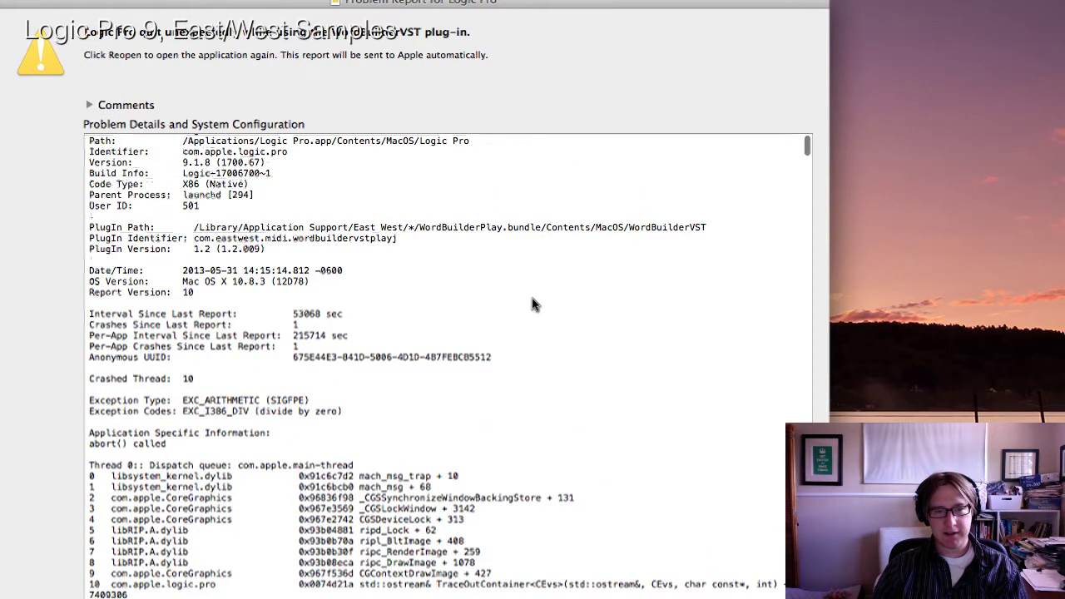
{"action": "scroll", "coordinate": [533, 304], "scroll_direction": "down", "scroll_amount": 4}
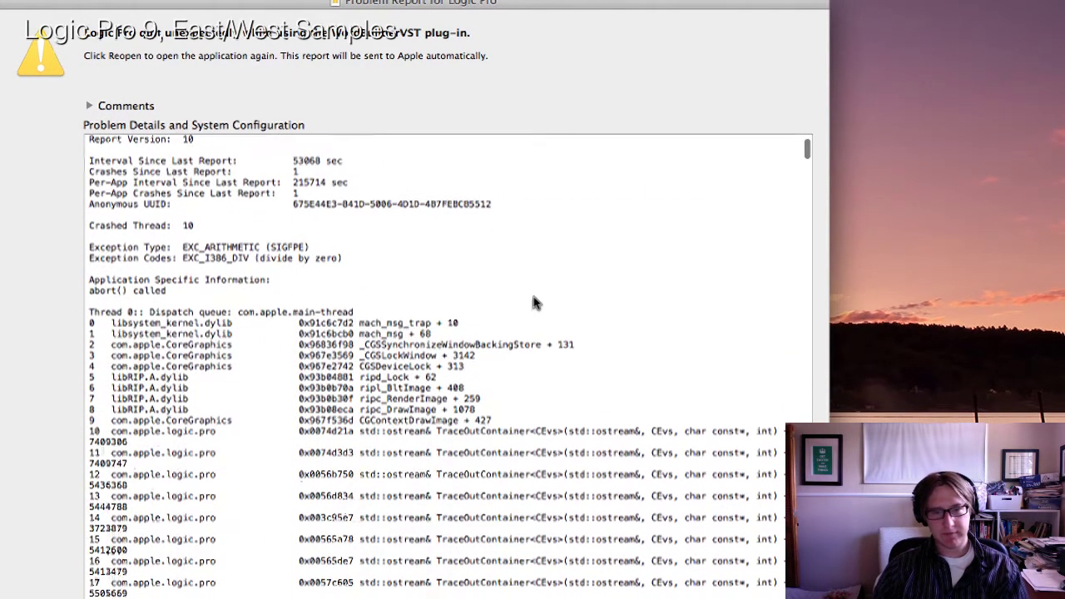
{"action": "scroll", "coordinate": [533, 299], "scroll_direction": "down", "scroll_amount": 5}
{"action": "scroll", "coordinate": [532, 304], "scroll_direction": "down", "scroll_amount": 10}
{"action": "scroll", "coordinate": [533, 304], "scroll_direction": "down", "scroll_amount": 8}
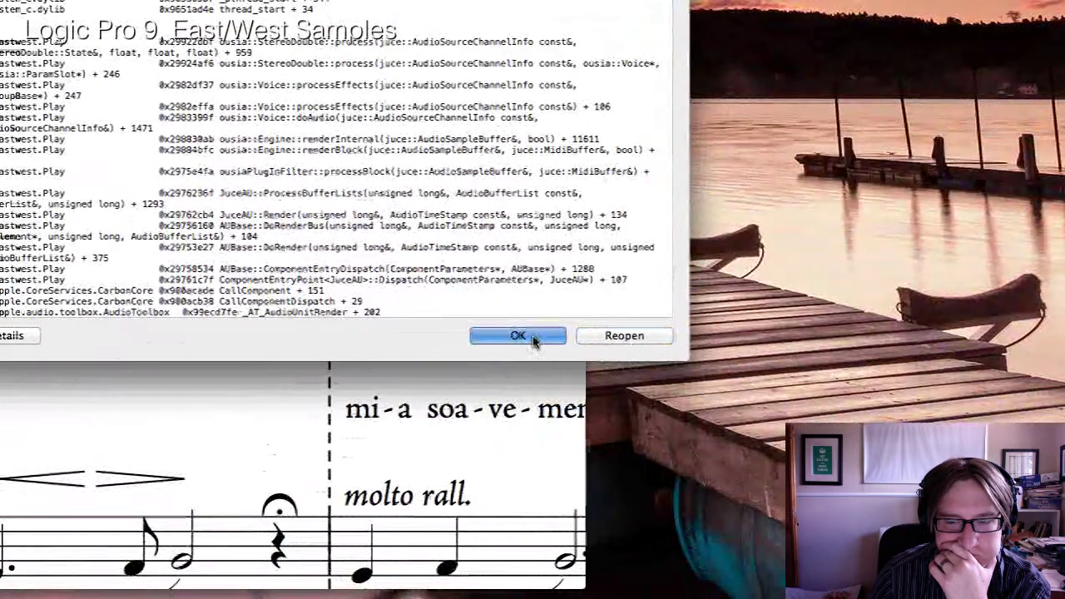
{"action": "left_click", "coordinate": [533, 338]}
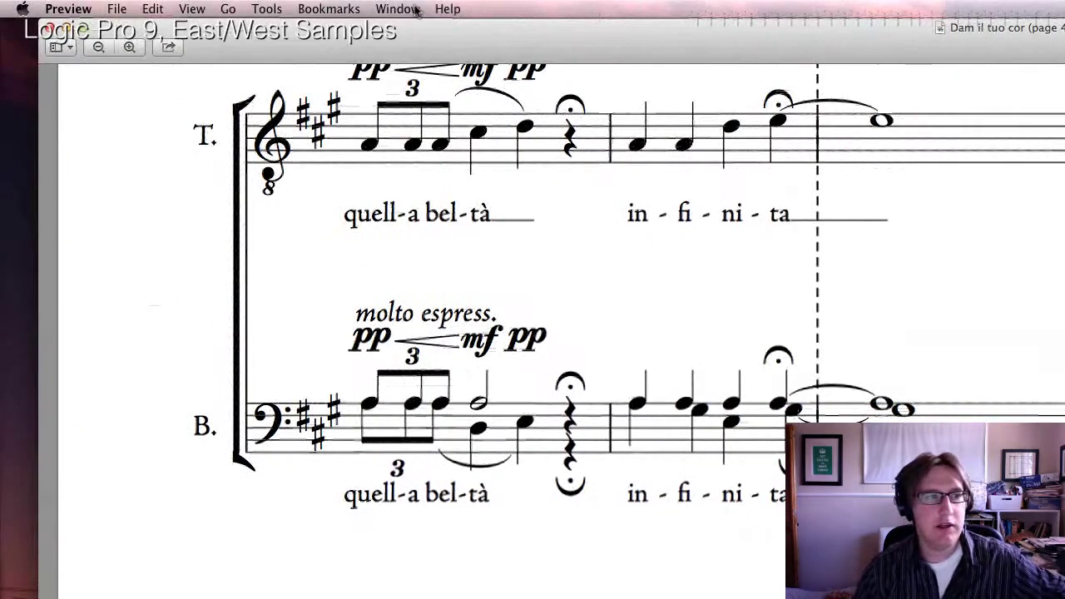
Clear the Preview score off the desktop and empty the Trash.
{"action": "left_click", "coordinate": [84, 8]}
{"action": "left_click", "coordinate": [100, 164]}
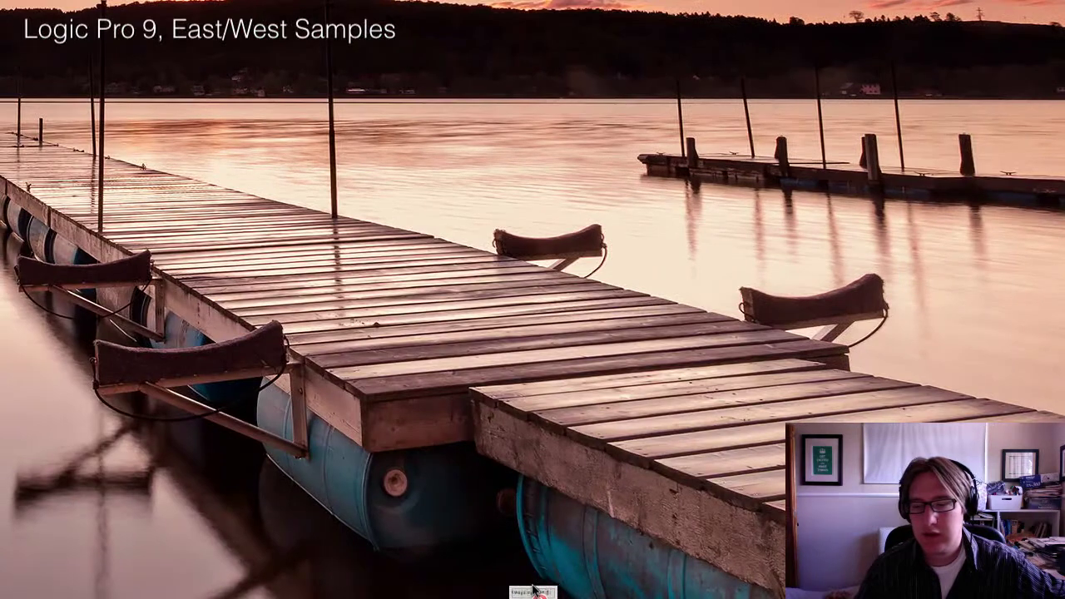
{"action": "left_click_drag", "start_coordinate": [534, 590], "coordinate": [653, 547]}
{"action": "left_click_drag", "start_coordinate": [539, 548], "coordinate": [538, 547]}
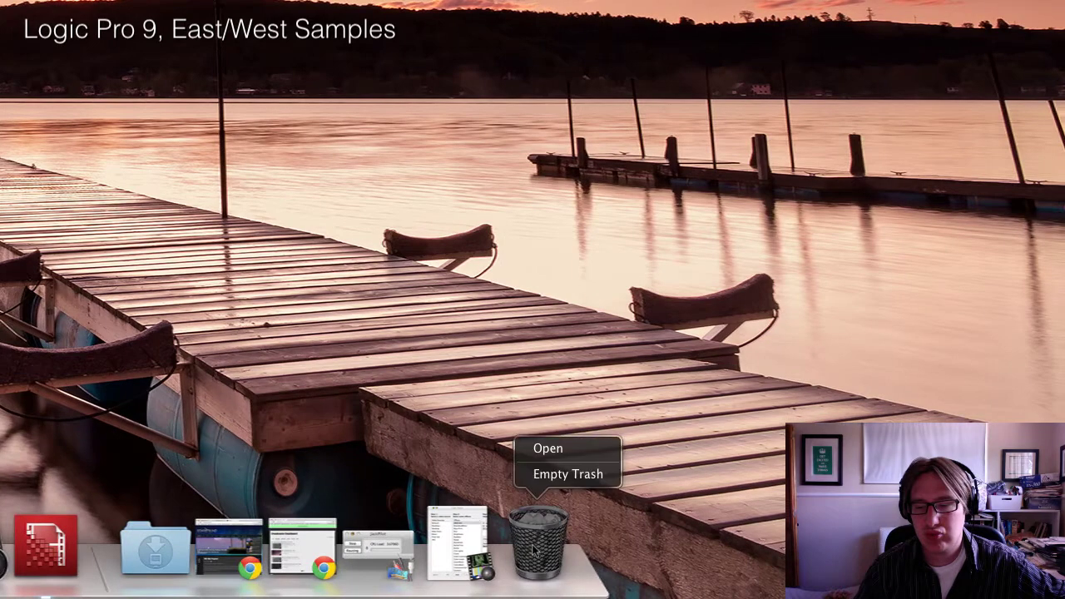
{"action": "left_click", "coordinate": [567, 474]}
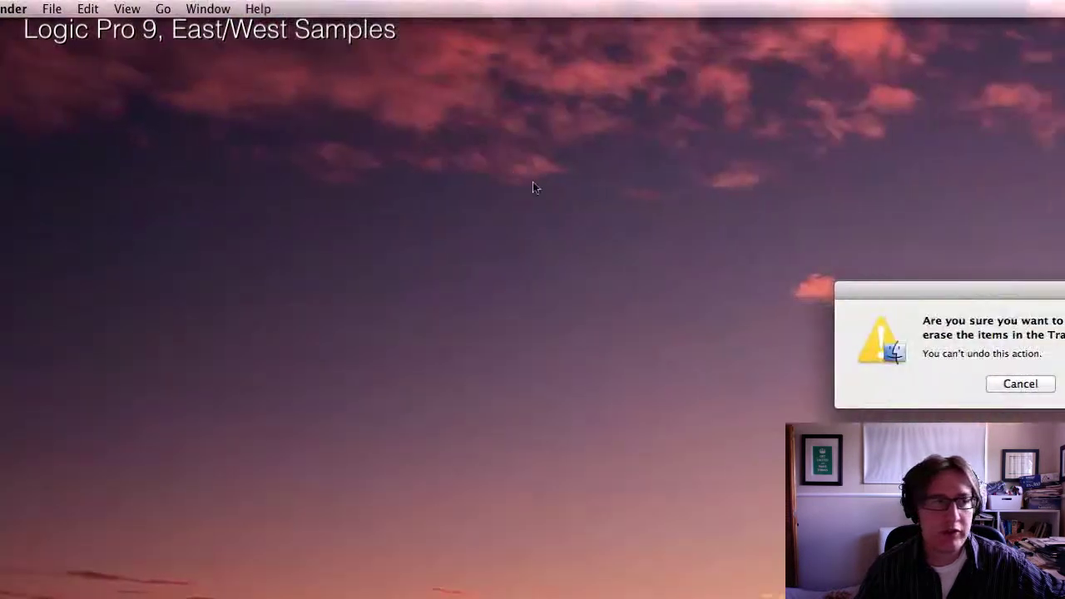
{"action": "left_click", "coordinate": [531, 296]}
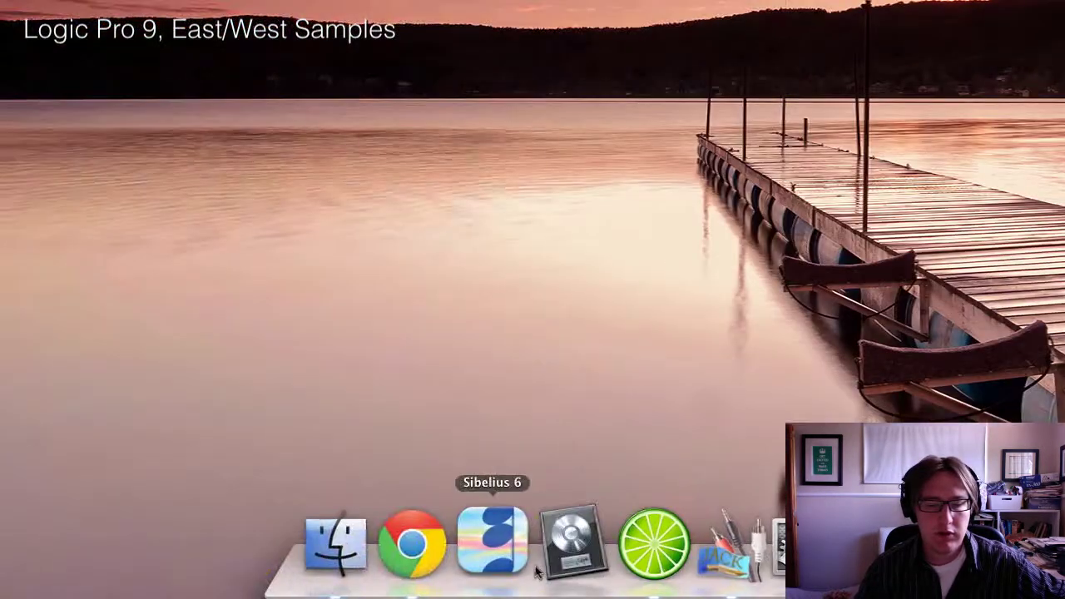
Relaunch Logic Pro and create a new project with one audio track.
{"action": "left_click", "coordinate": [533, 564]}
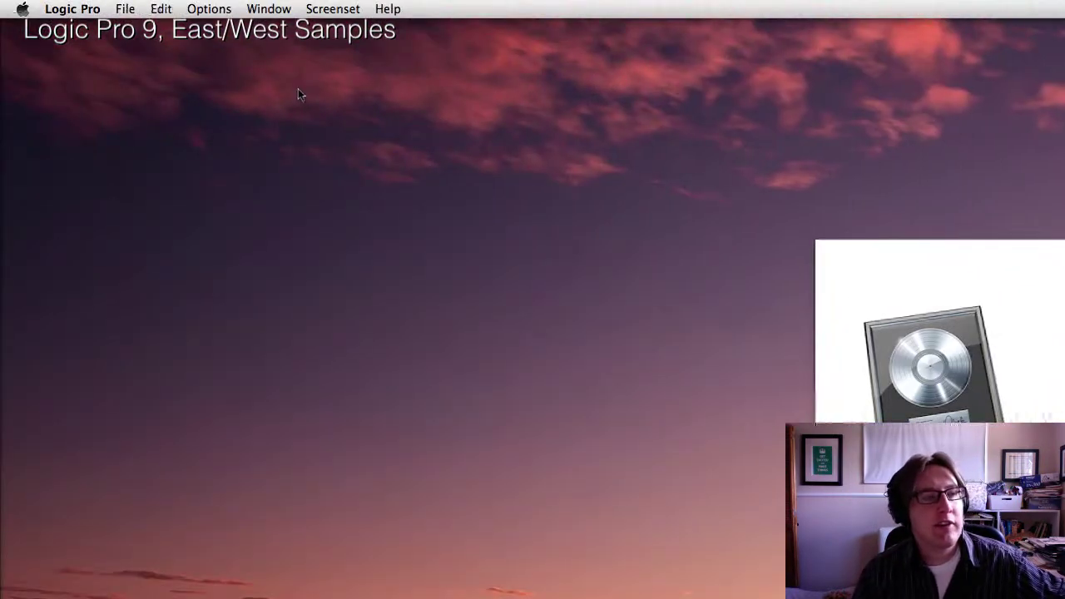
{"action": "left_click", "coordinate": [125, 10]}
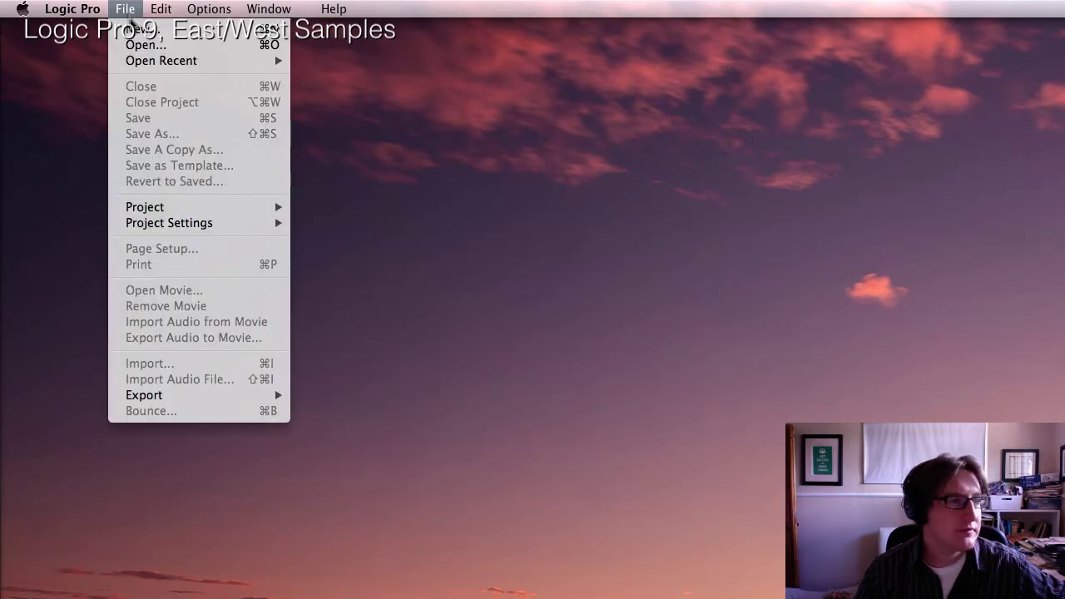
{"action": "left_click", "coordinate": [137, 28]}
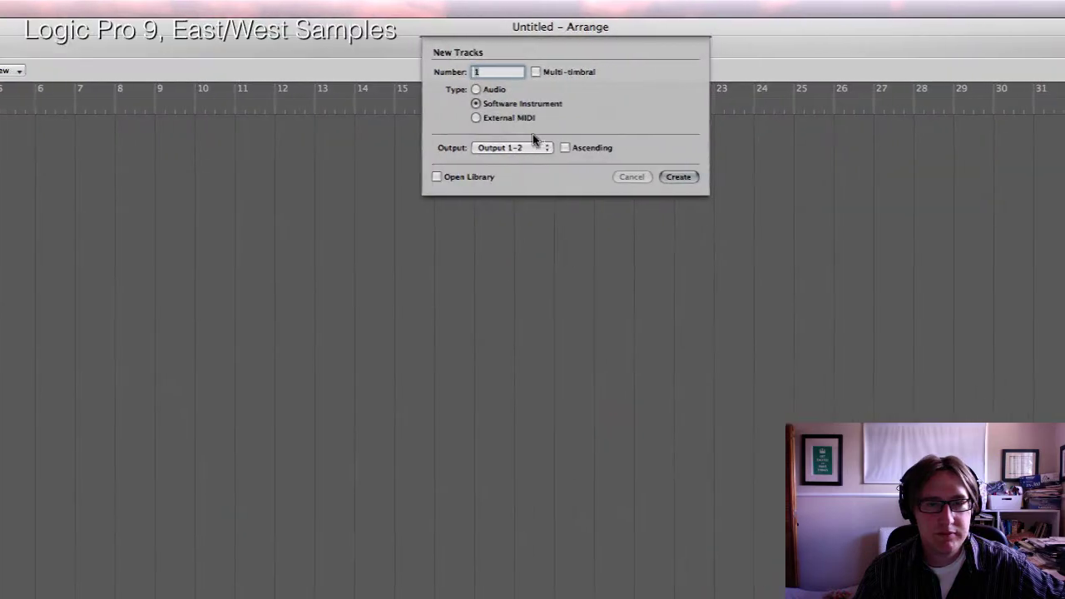
{"action": "left_click", "coordinate": [531, 90]}
{"action": "left_click", "coordinate": [553, 146]}
{"action": "left_click", "coordinate": [534, 161]}
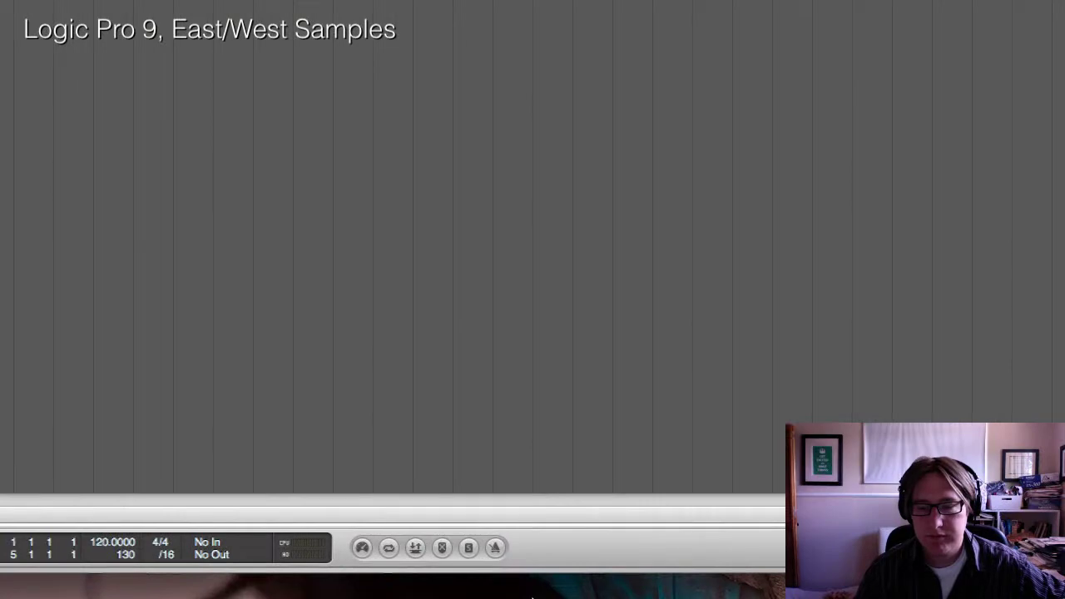
Switch to JackPilot and route Logic Pro's out1 and out2 to the FlashMediaLiveEn inputs.
{"action": "left_click", "coordinate": [504, 545]}
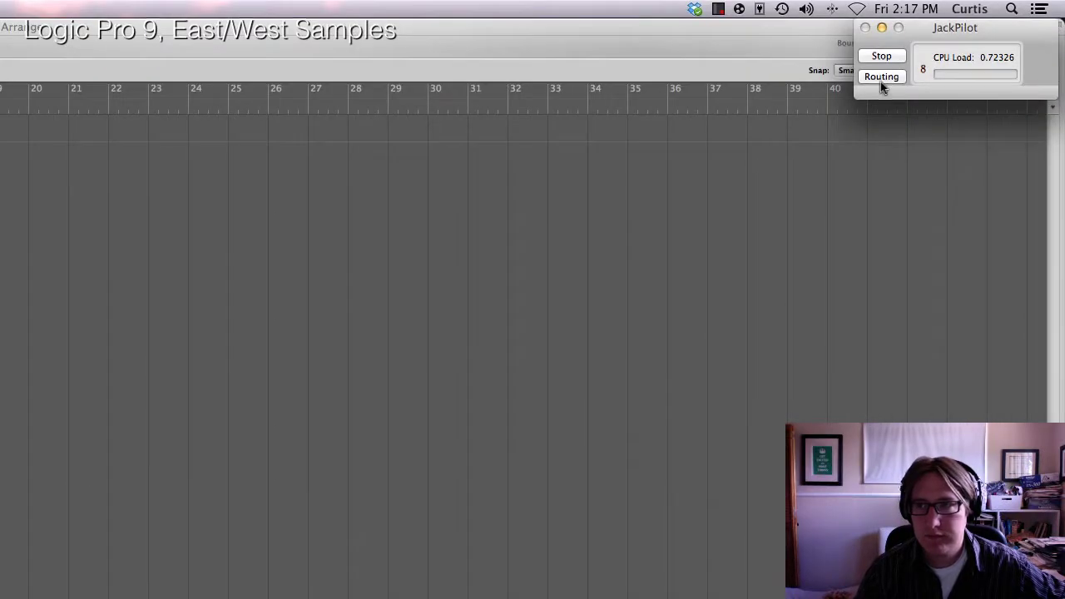
{"action": "left_click", "coordinate": [882, 77]}
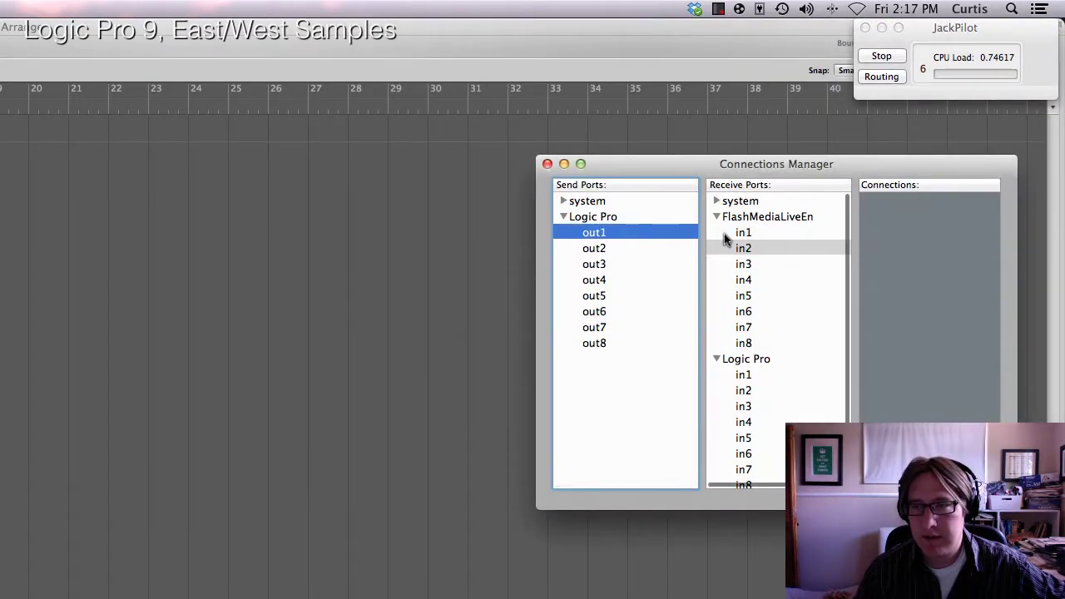
{"action": "double_click", "coordinate": [749, 248]}
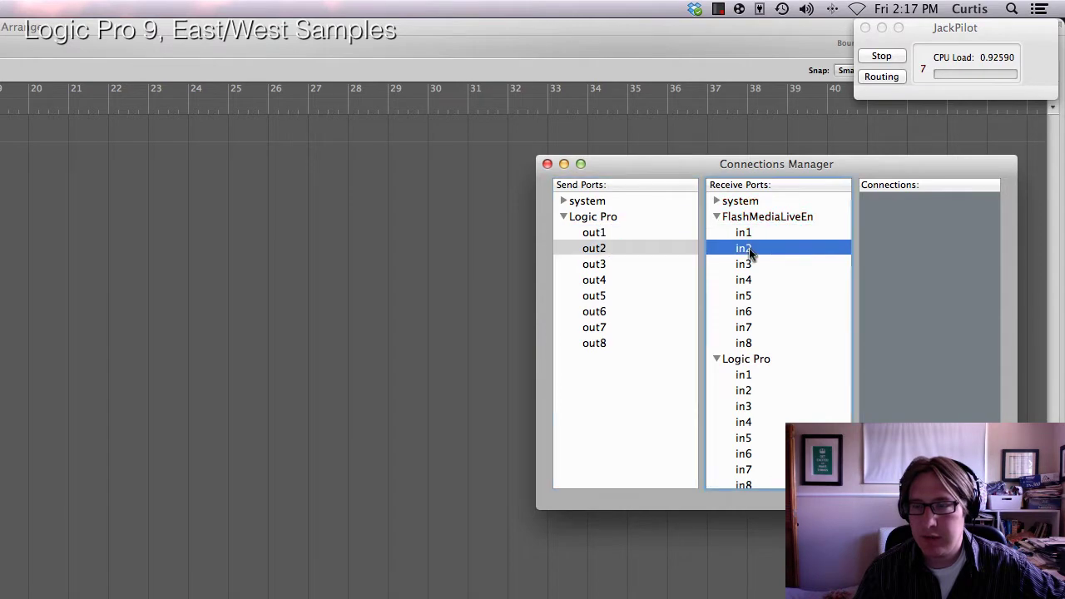
{"action": "left_click", "coordinate": [548, 164]}
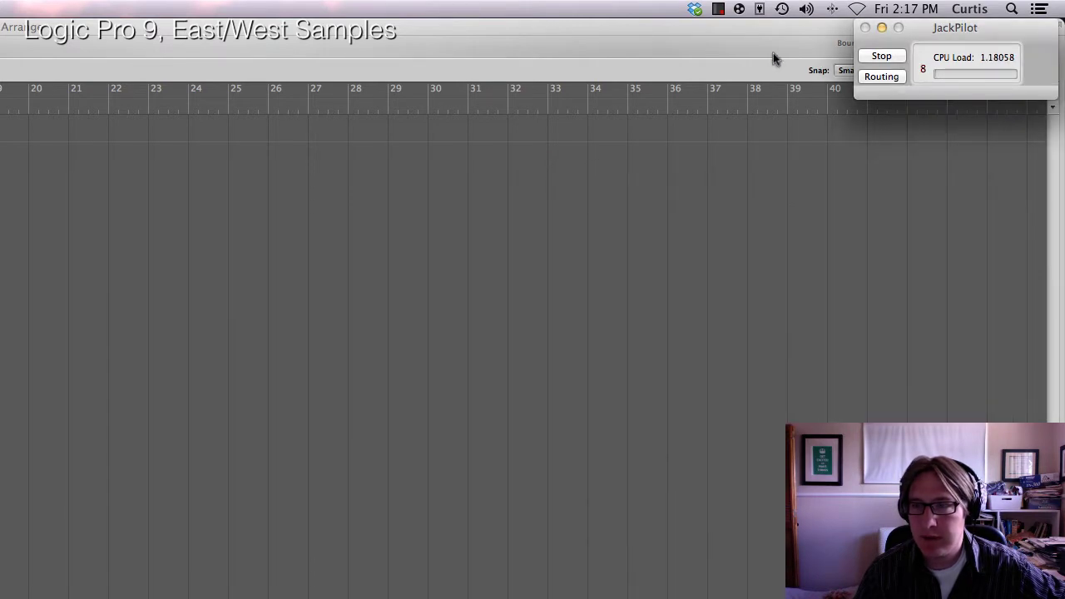
{"action": "left_click", "coordinate": [125, 8]}
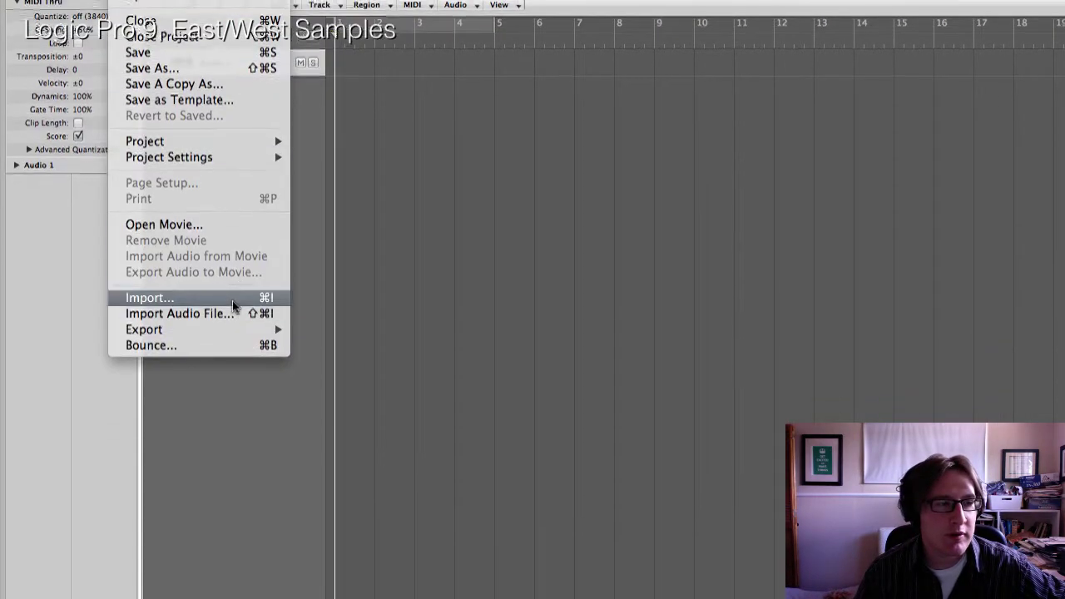
{"action": "left_click", "coordinate": [221, 298]}
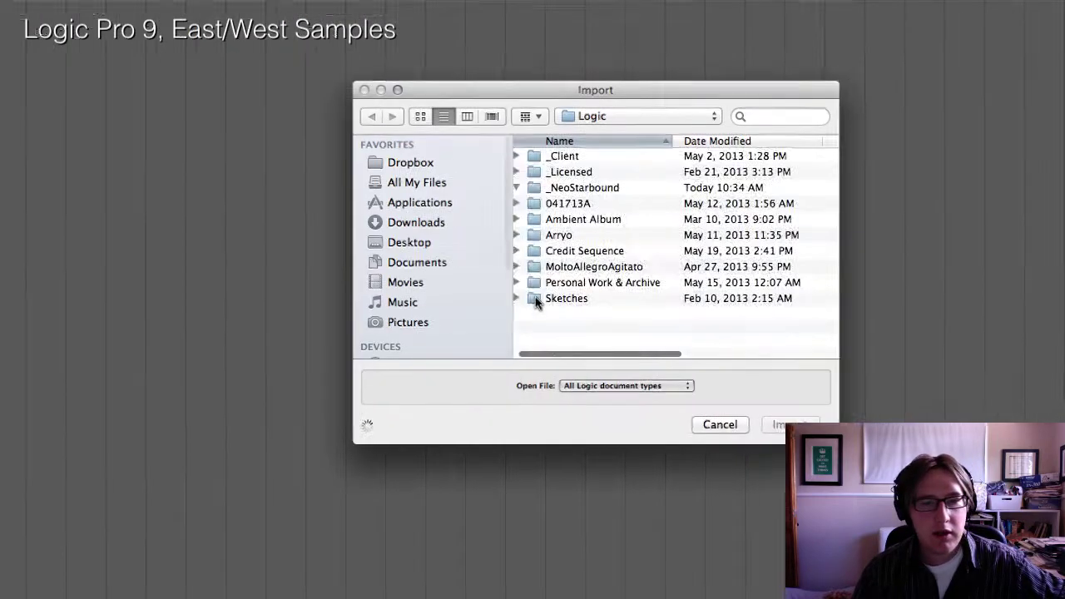
{"action": "scroll", "coordinate": [533, 304], "scroll_direction": "down", "scroll_amount": 5}
{"action": "scroll", "coordinate": [534, 303], "scroll_direction": "up", "scroll_amount": 5}
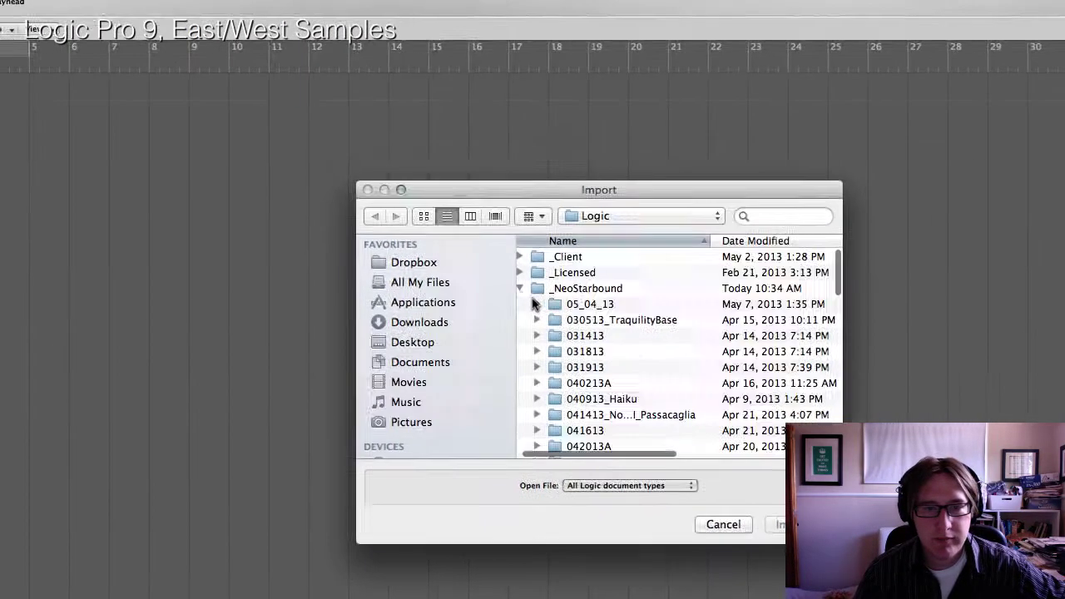
{"action": "left_click", "coordinate": [471, 207]}
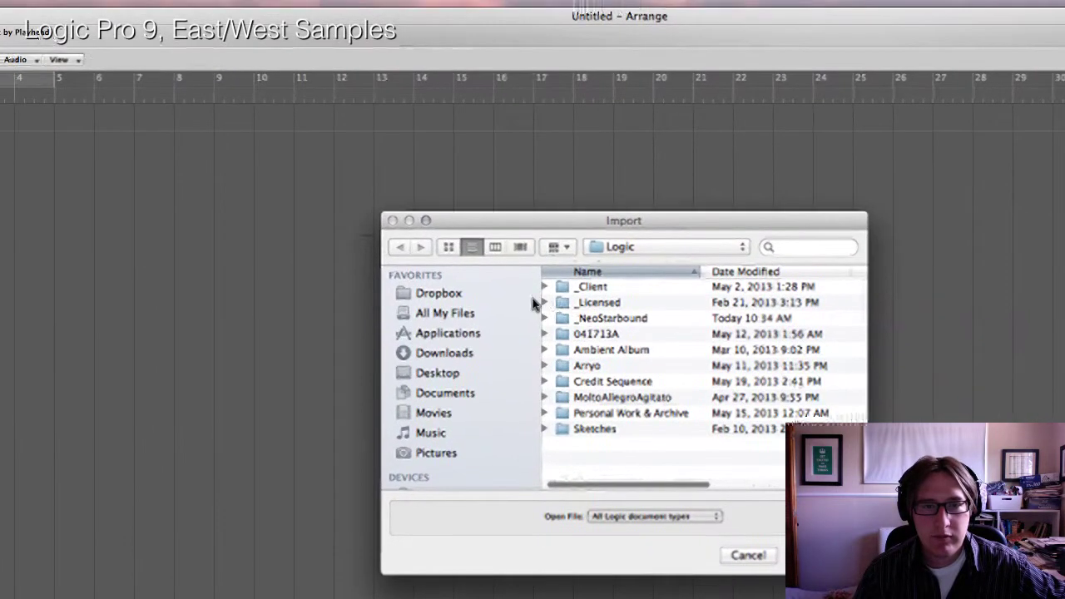
{"action": "left_click", "coordinate": [546, 302]}
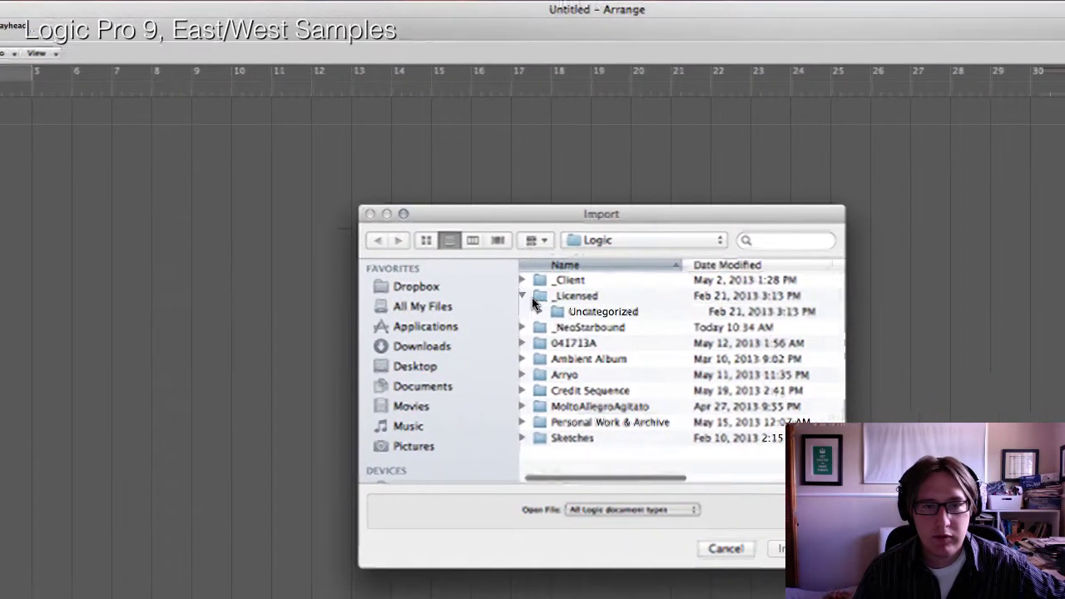
{"action": "scroll", "coordinate": [691, 385], "scroll_direction": "down", "scroll_amount": 2}
{"action": "scroll", "coordinate": [534, 305], "scroll_direction": "down", "scroll_amount": 3}
{"action": "scroll", "coordinate": [533, 304], "scroll_direction": "up", "scroll_amount": 2}
{"action": "scroll", "coordinate": [534, 305], "scroll_direction": "down", "scroll_amount": 6}
{"action": "scroll", "coordinate": [533, 304], "scroll_direction": "down", "scroll_amount": 8}
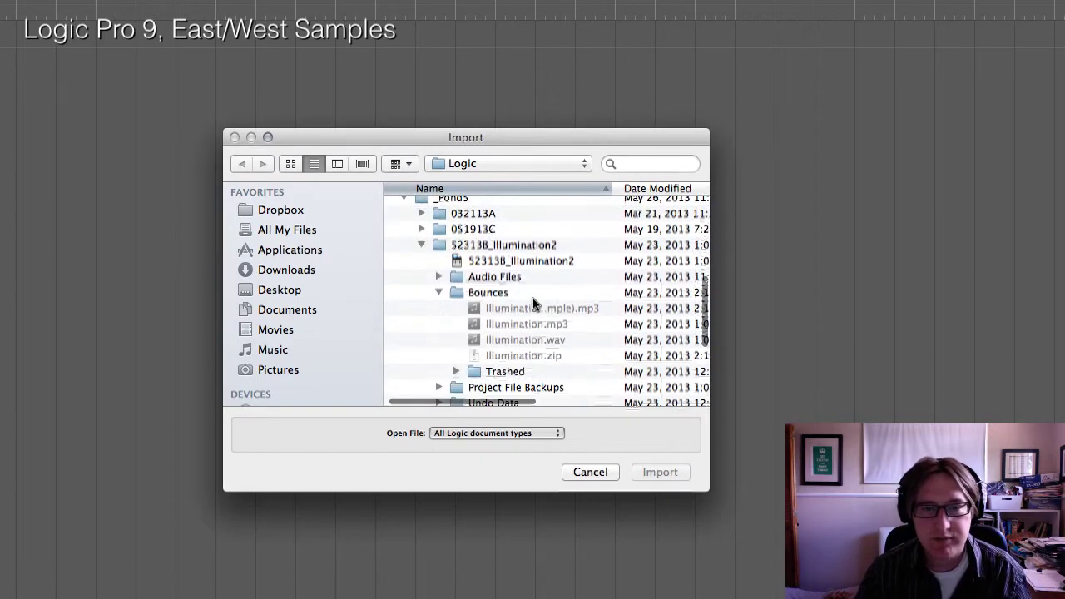
{"action": "scroll", "coordinate": [533, 303], "scroll_direction": "up", "scroll_amount": 10}
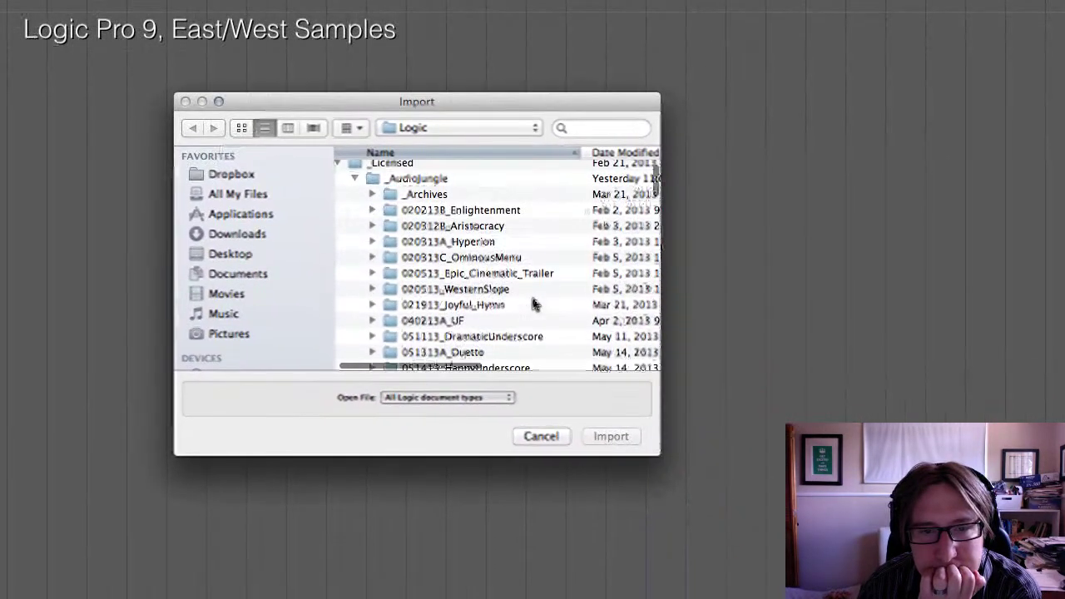
{"action": "scroll", "coordinate": [534, 305], "scroll_direction": "down", "scroll_amount": 10}
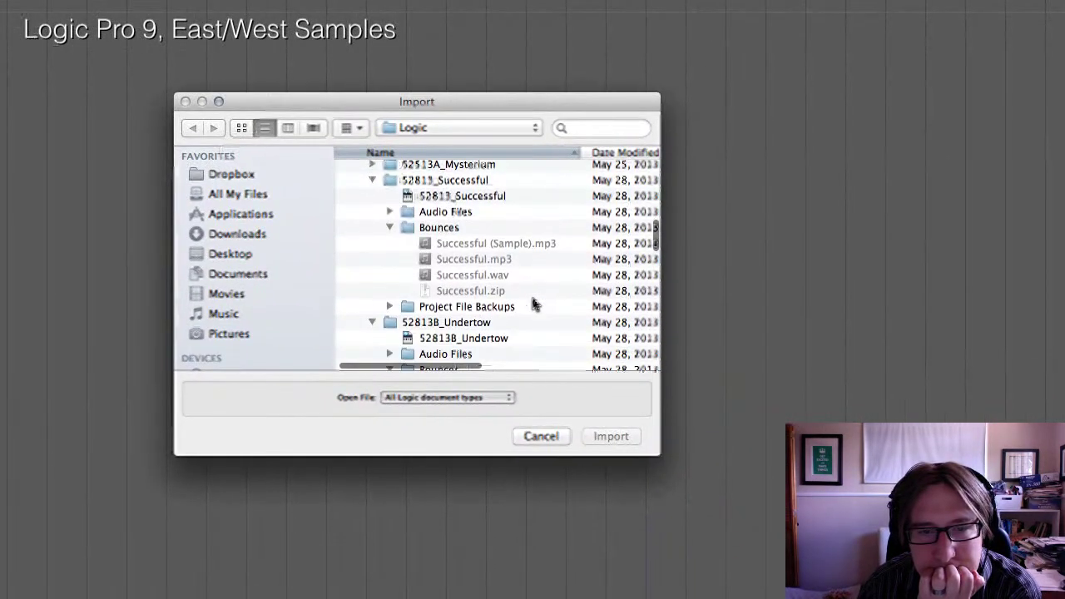
{"action": "scroll", "coordinate": [533, 304], "scroll_direction": "up", "scroll_amount": 5}
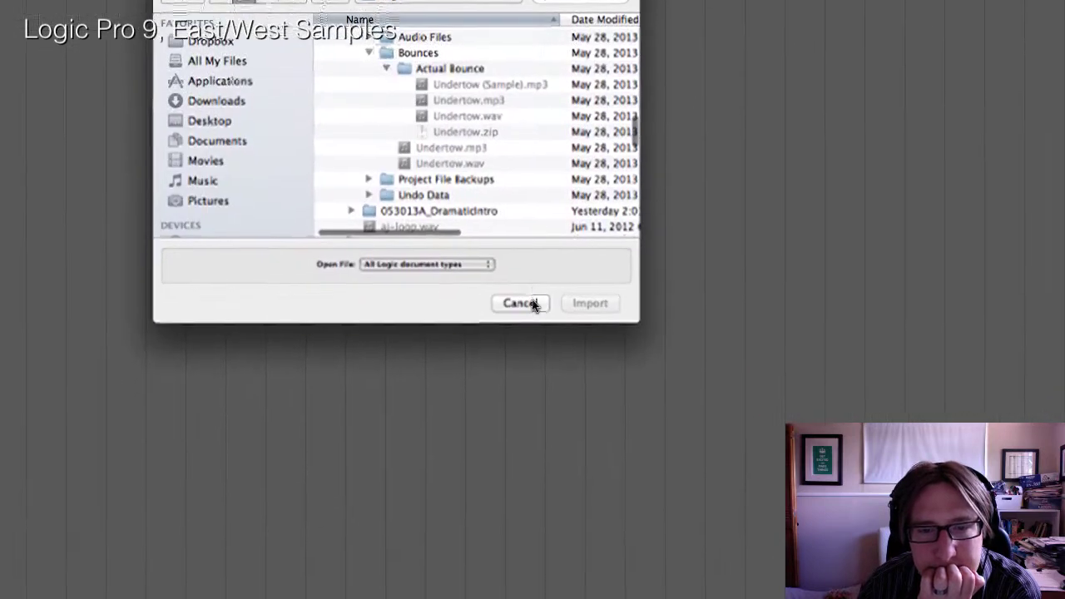
{"action": "left_click", "coordinate": [573, 484]}
Import Undertow.wav from the 52813B_Undertow project's Bounces folder as an audio file and adopt its tempo information.
{"action": "left_click", "coordinate": [125, 8]}
{"action": "left_click", "coordinate": [180, 379]}
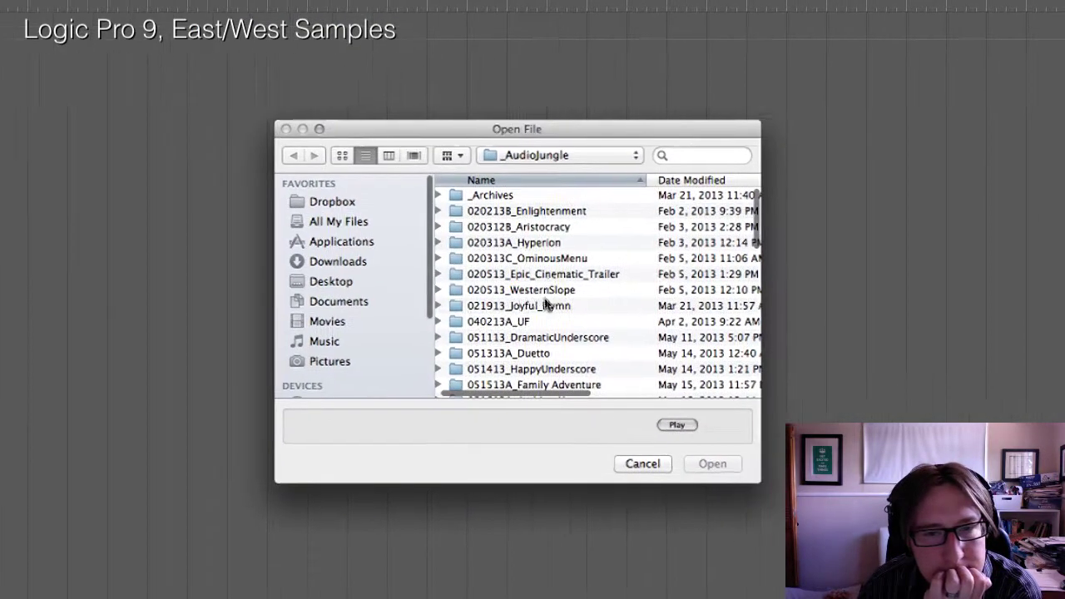
{"action": "scroll", "coordinate": [551, 305], "scroll_direction": "down", "scroll_amount": 10}
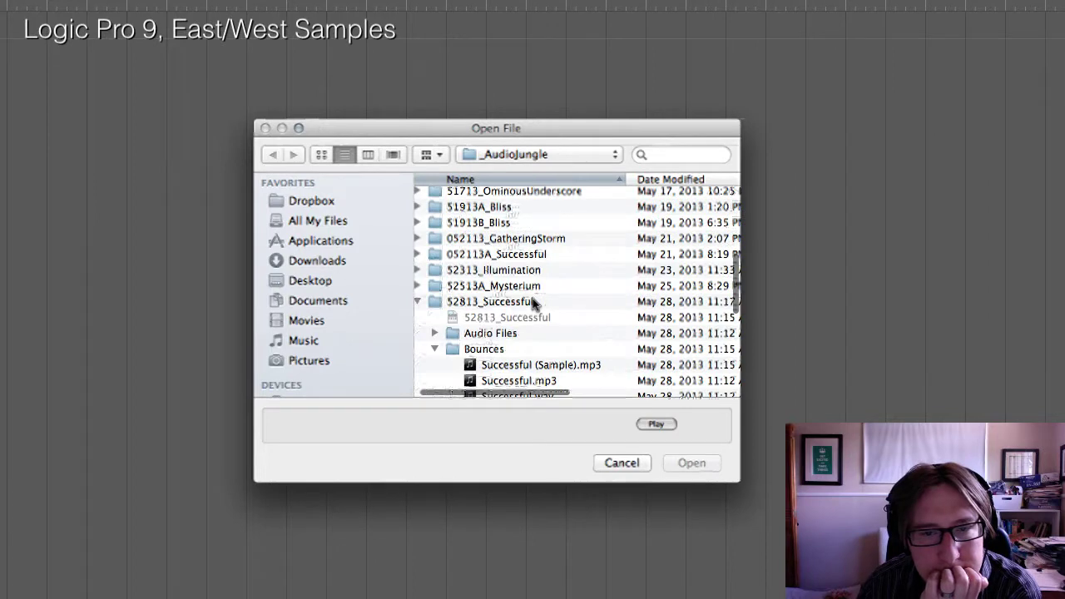
{"action": "scroll", "coordinate": [533, 305], "scroll_direction": "down", "scroll_amount": 10}
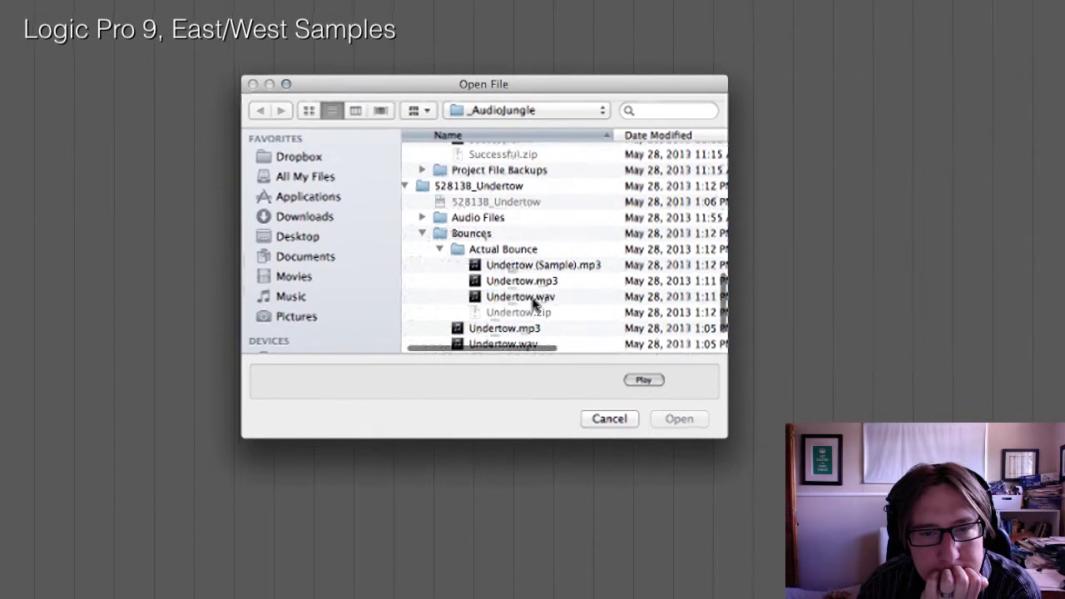
{"action": "left_click", "coordinate": [532, 340]}
{"action": "left_click", "coordinate": [692, 463]}
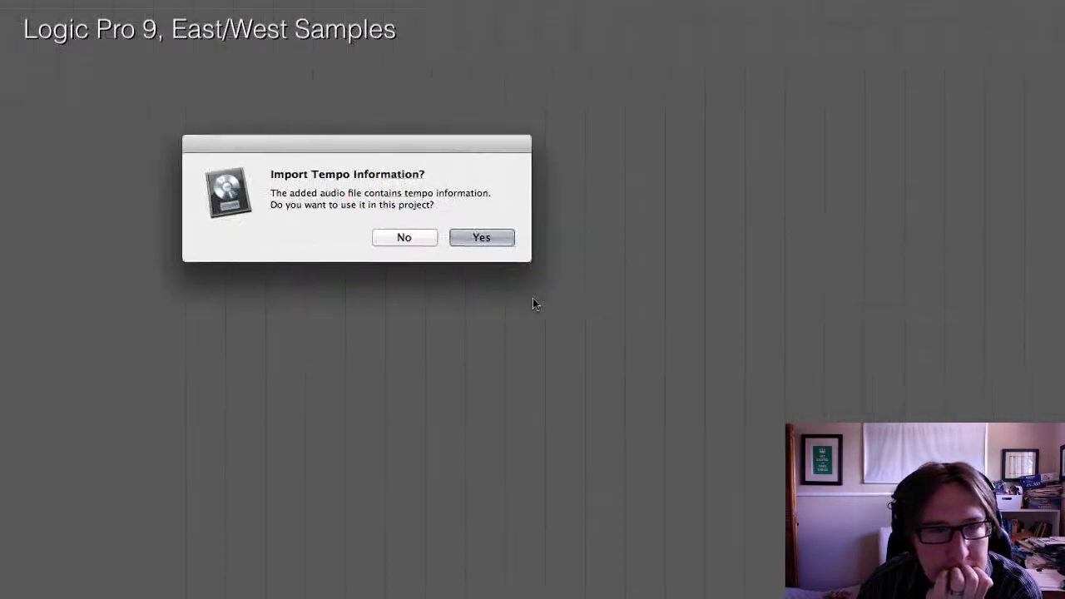
{"action": "left_click", "coordinate": [482, 238]}
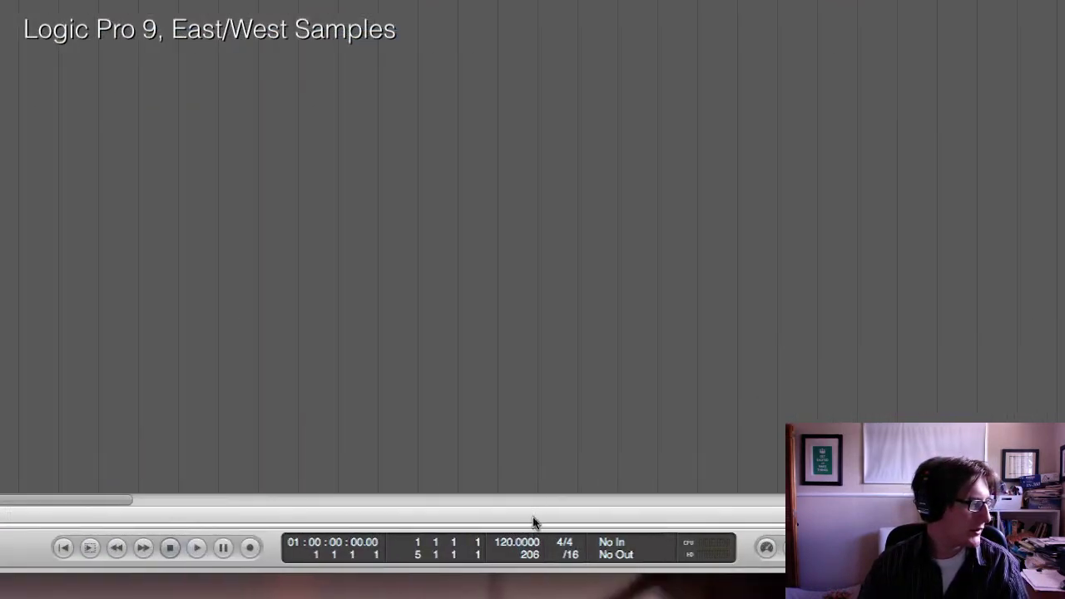
Switch to Chrome and open a new browser window.
{"action": "mouse_move", "coordinate": [534, 571]}
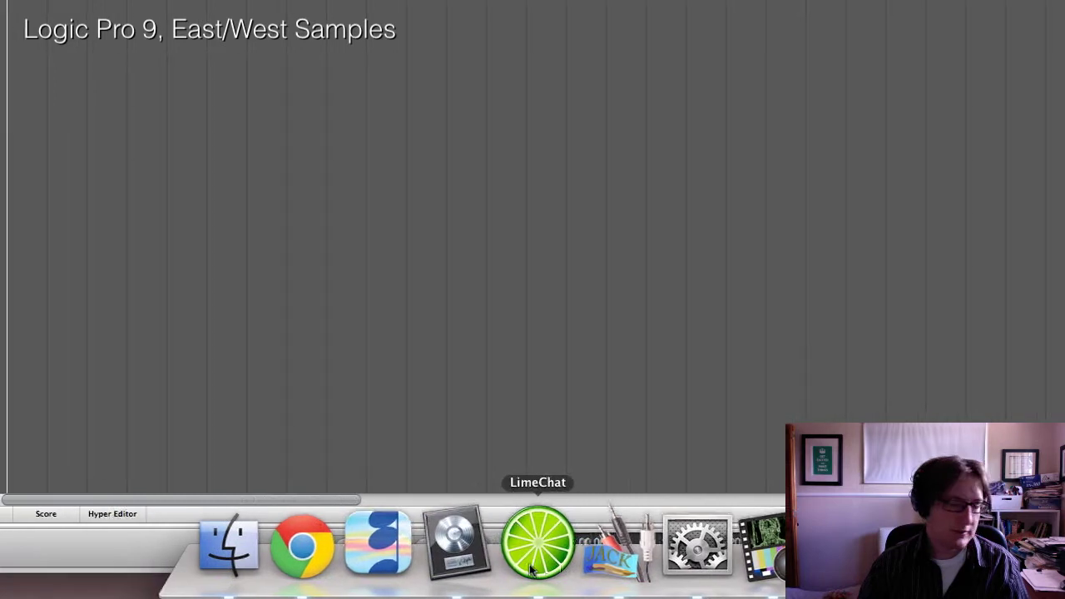
{"action": "left_click", "coordinate": [294, 545]}
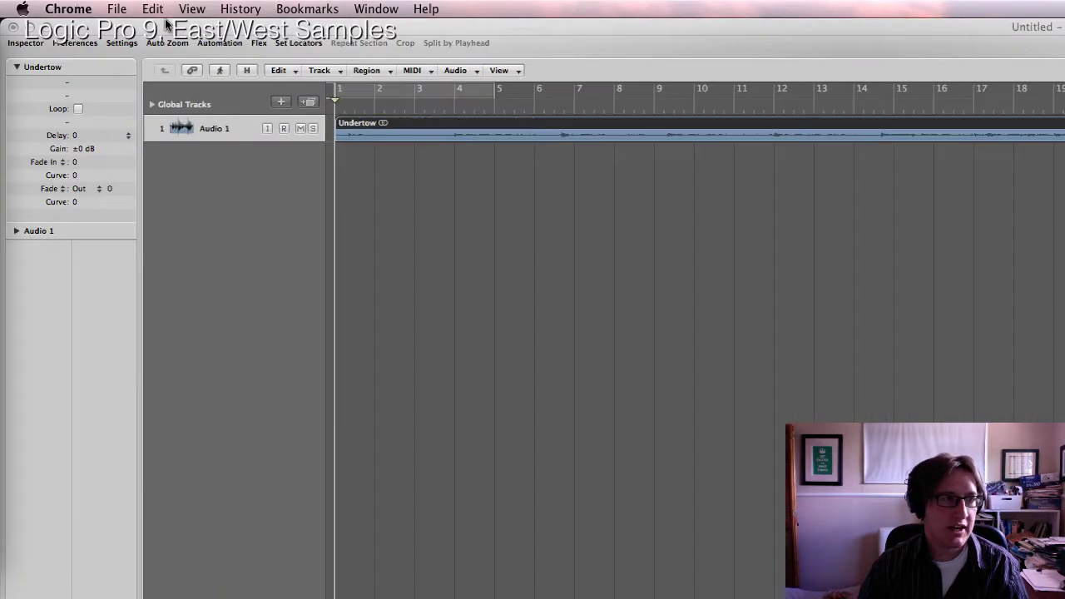
{"action": "left_click", "coordinate": [117, 9]}
{"action": "left_click", "coordinate": [143, 52]}
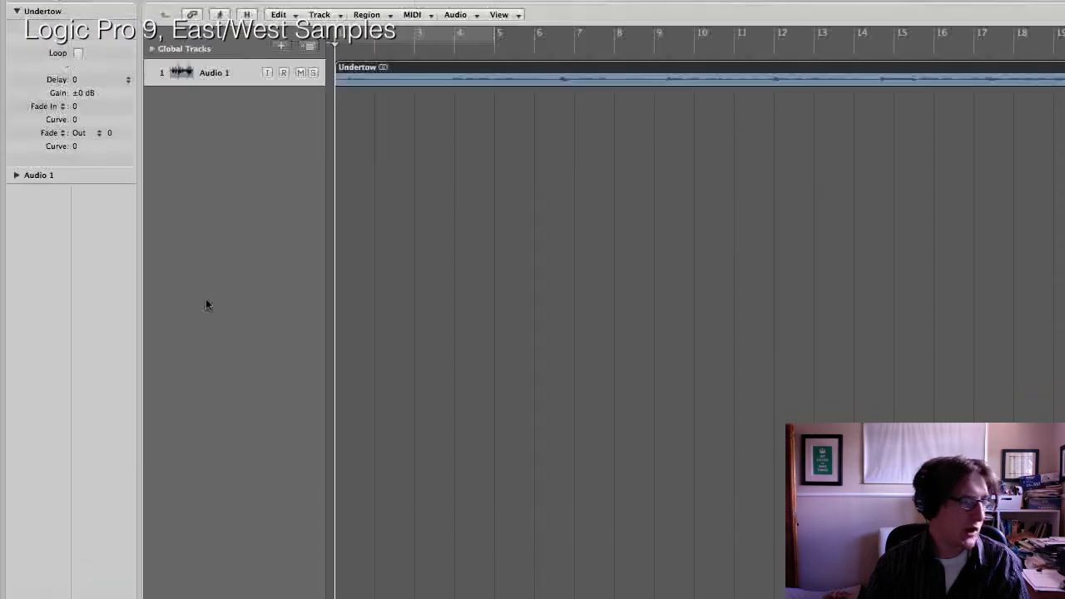
Return to Logic Pro, briefly play the Undertow region to test the sound, and move the playhead back to bar 1.
{"action": "left_click", "coordinate": [350, 170]}
{"action": "key", "text": "space"}
{"action": "key", "text": "space"}
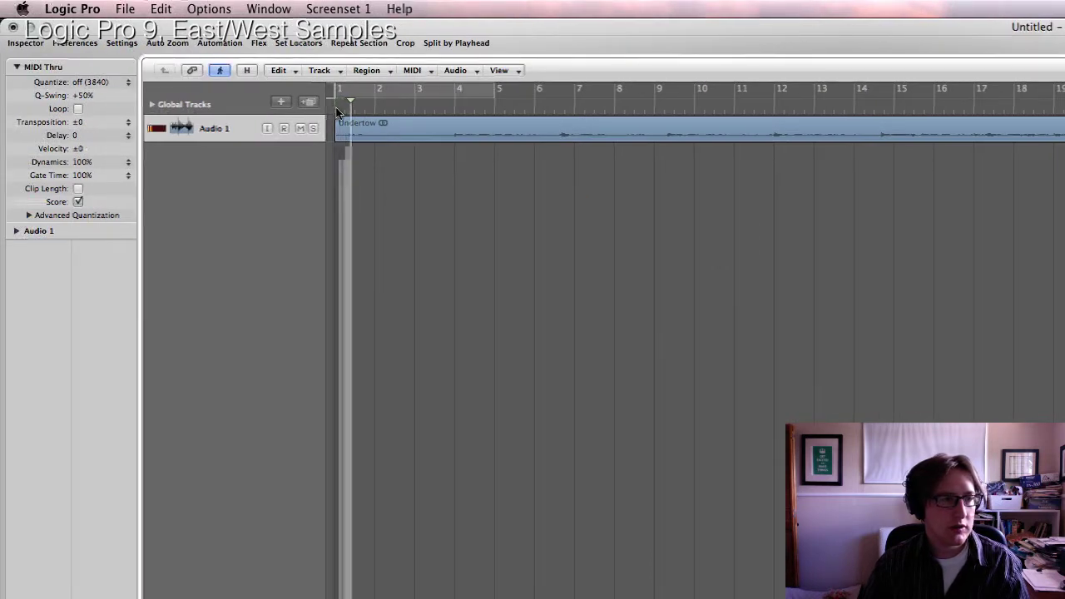
{"action": "left_click", "coordinate": [333, 109]}
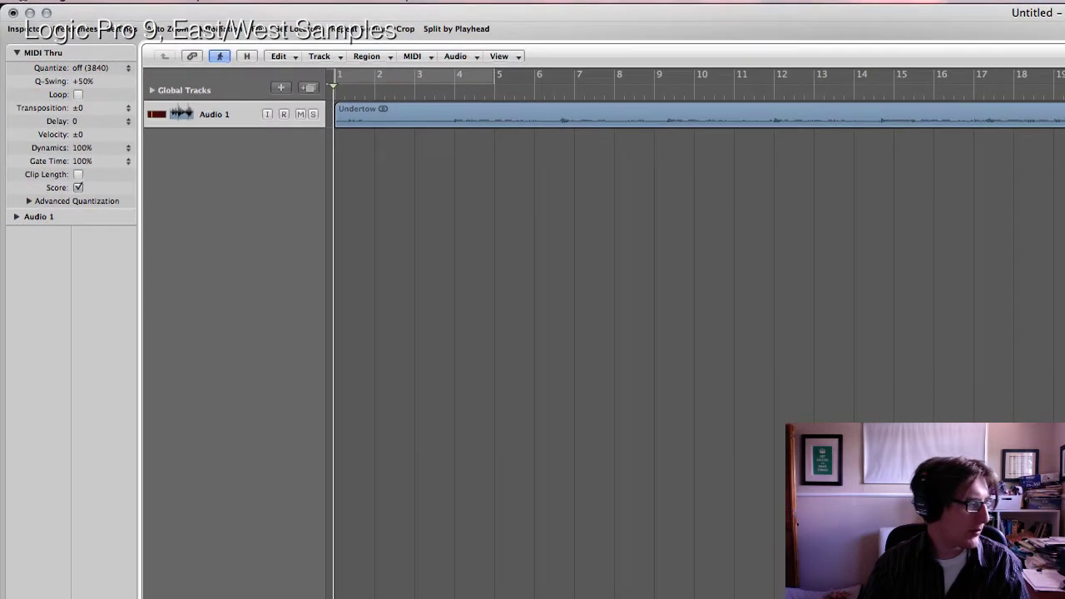
Zoom the arrangement to fit the whole Undertow region and play it through.
{"action": "scroll", "coordinate": [67, 250], "scroll_direction": "up", "scroll_amount": 2}
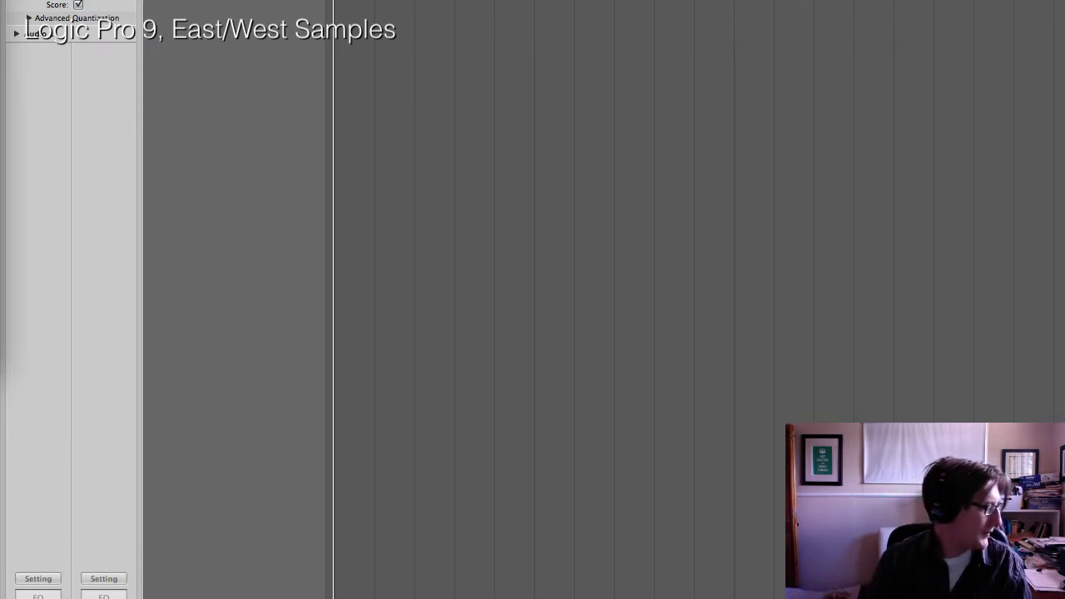
{"action": "scroll", "coordinate": [70, 299], "scroll_direction": "down", "scroll_amount": 5}
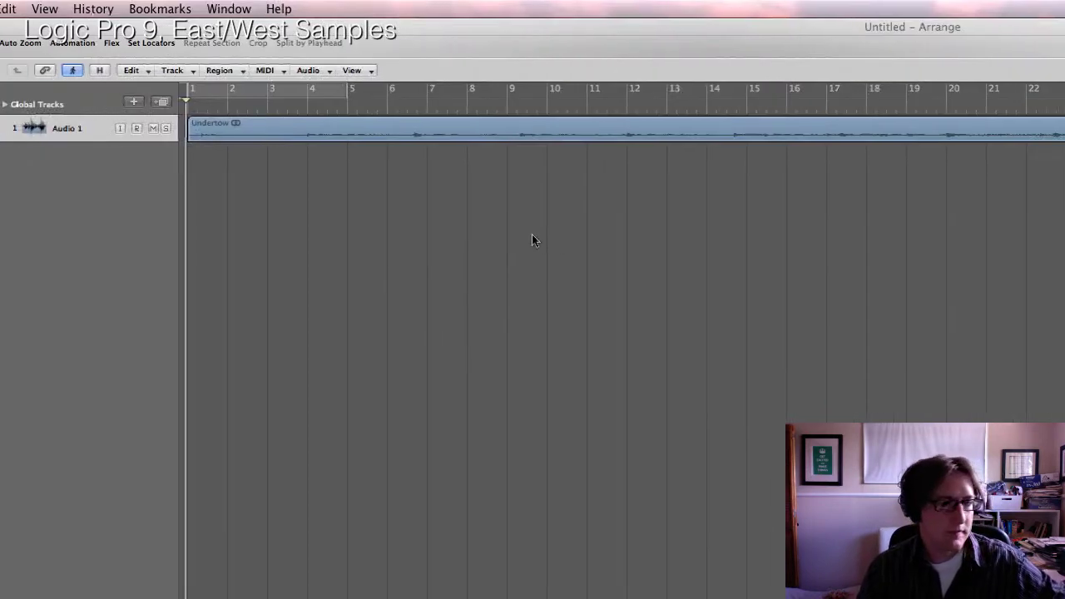
{"action": "left_click", "coordinate": [531, 233]}
{"action": "key", "text": "z"}
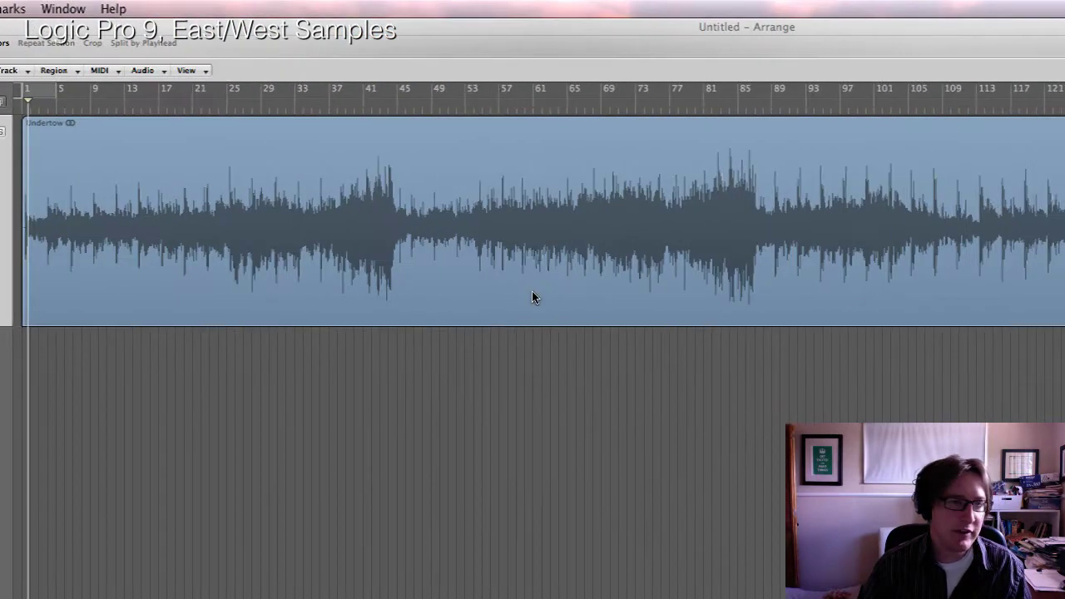
{"action": "left_click", "coordinate": [835, 291]}
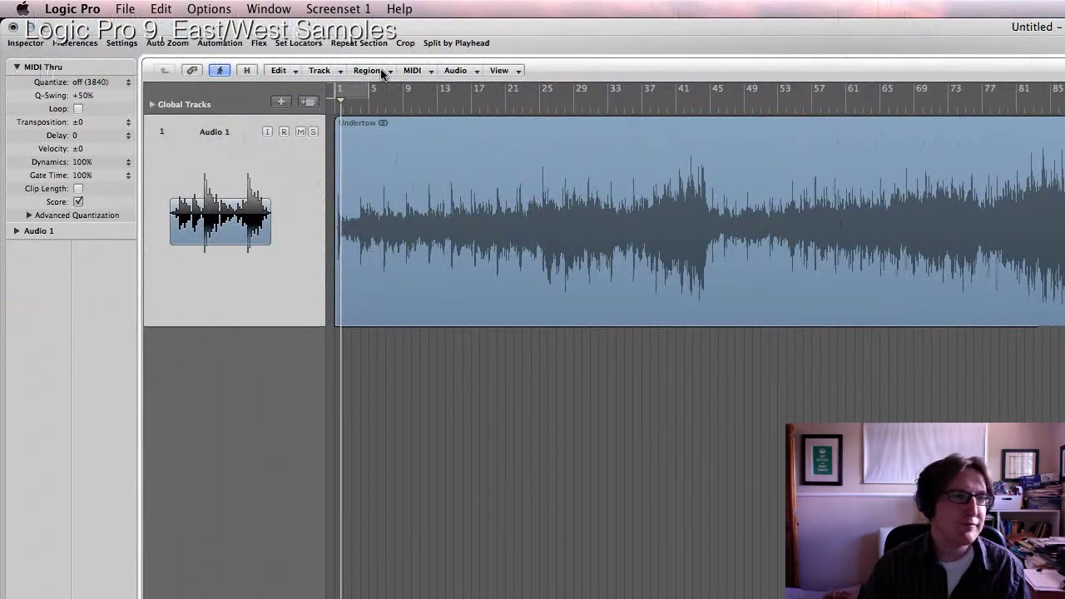
{"action": "left_click_drag", "start_coordinate": [372, 97], "coordinate": [1064, 104]}
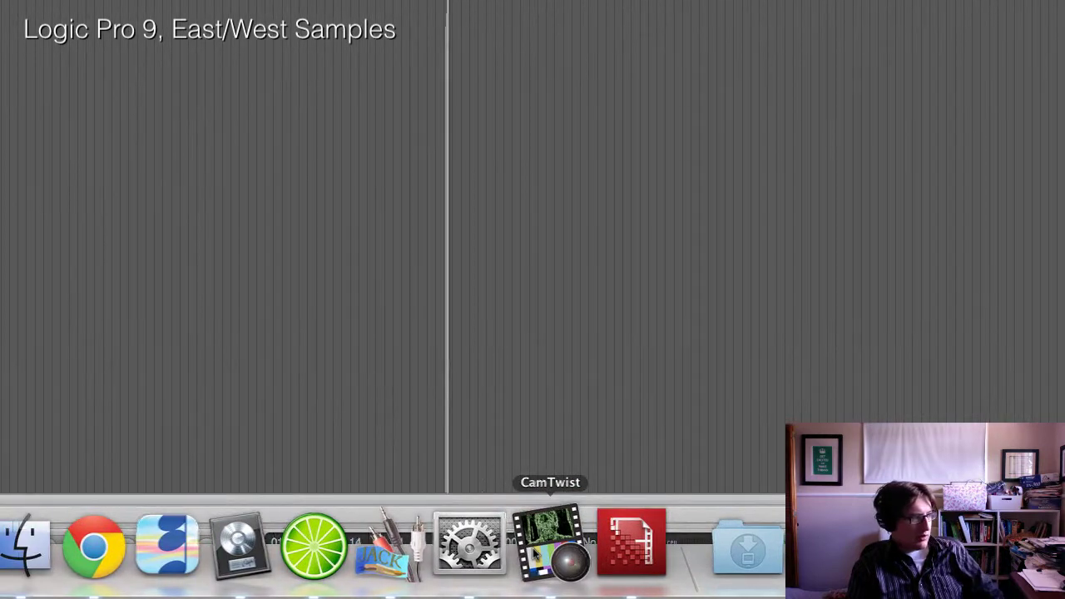
Switch to CamTwist while the Undertow track is playing.
{"action": "left_click", "coordinate": [533, 549]}
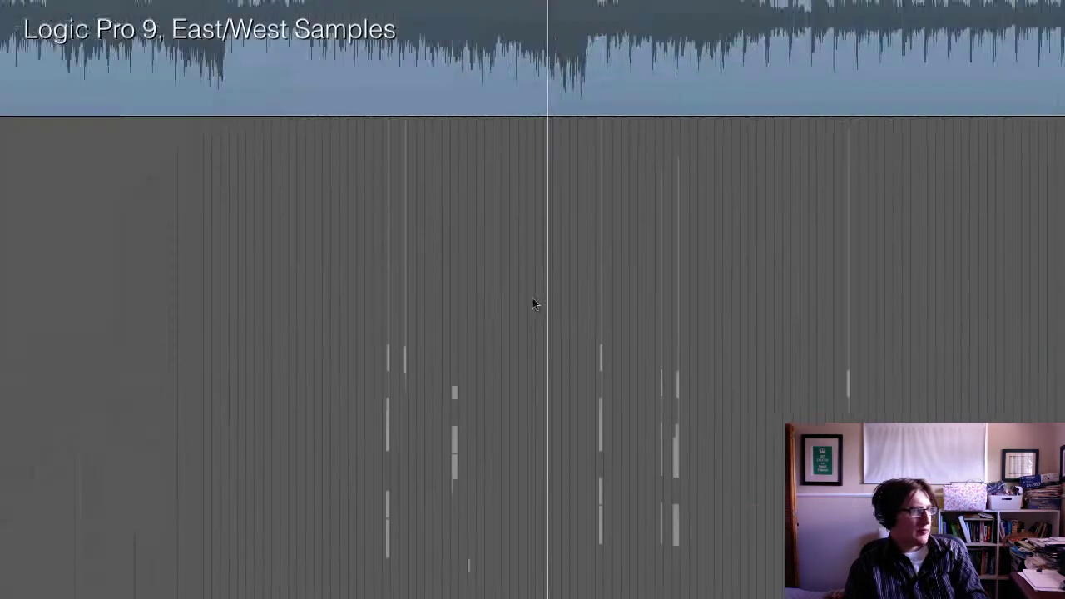
{"action": "left_click", "coordinate": [3, 357]}
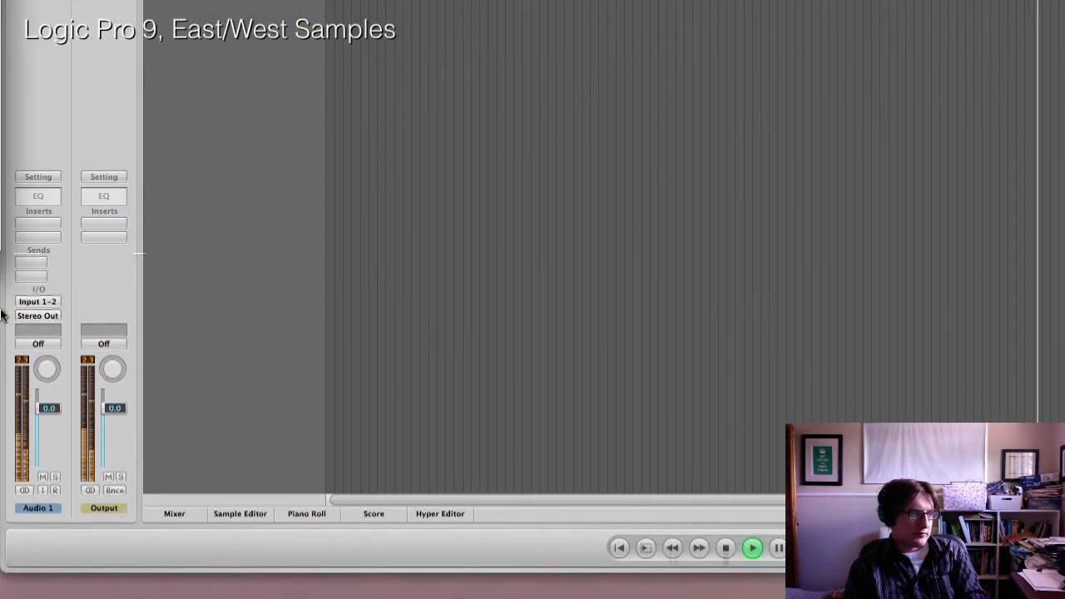